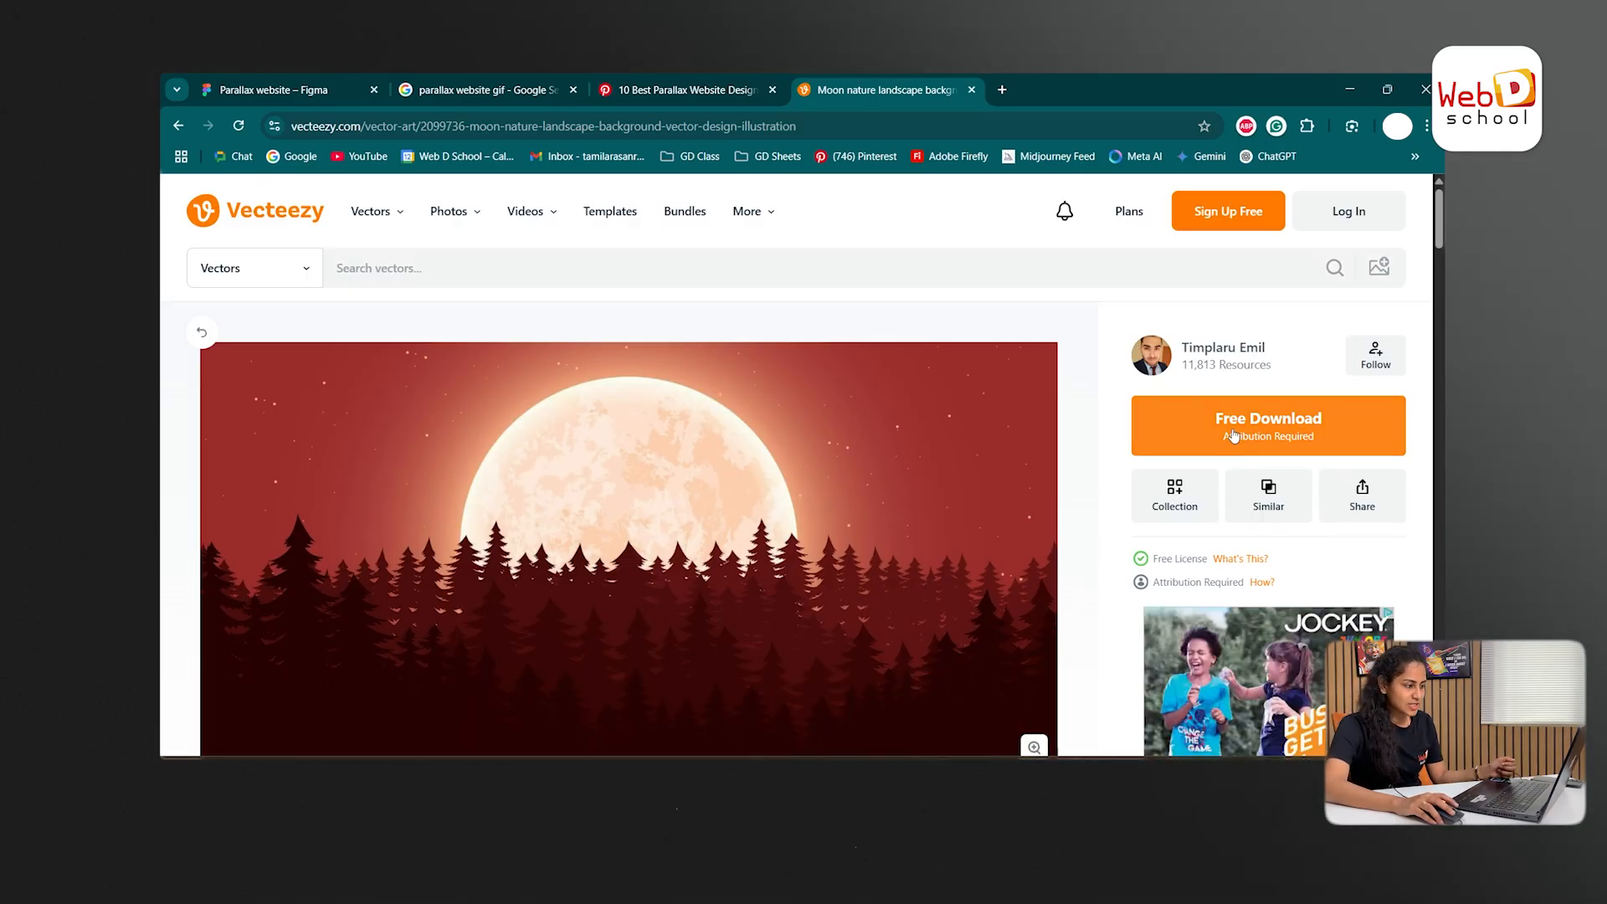
- Download the free moon nature landscape background vector from Vecteezy
{"action": "left_click", "coordinate": [1233, 434]}
{"action": "left_click", "coordinate": [973, 255]}
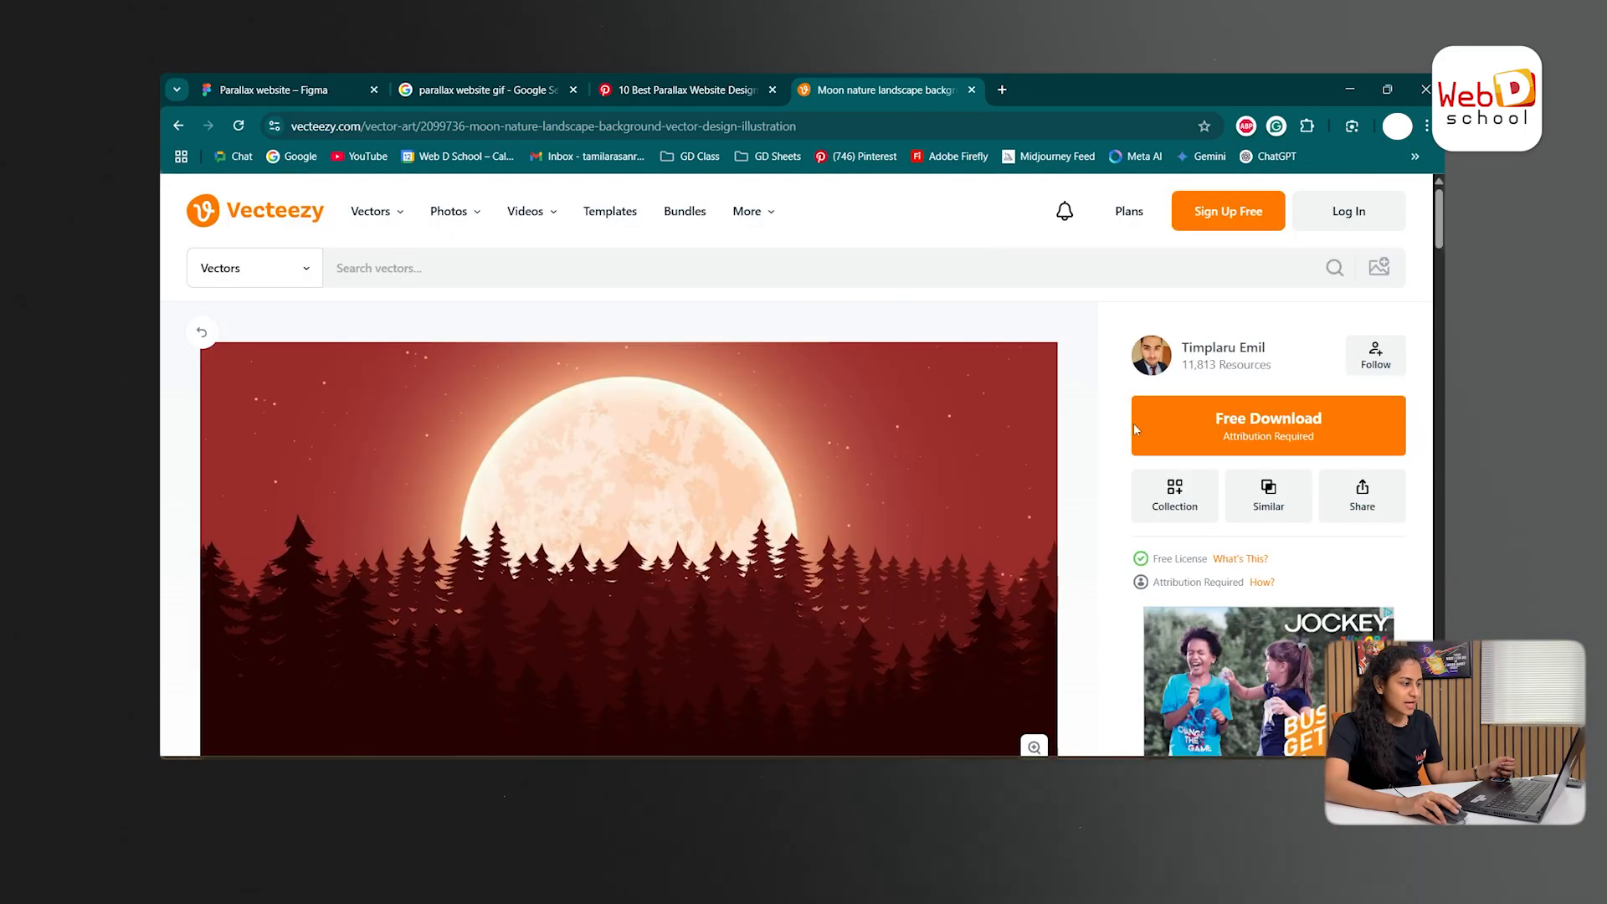
{"action": "left_click", "coordinate": [1245, 425]}
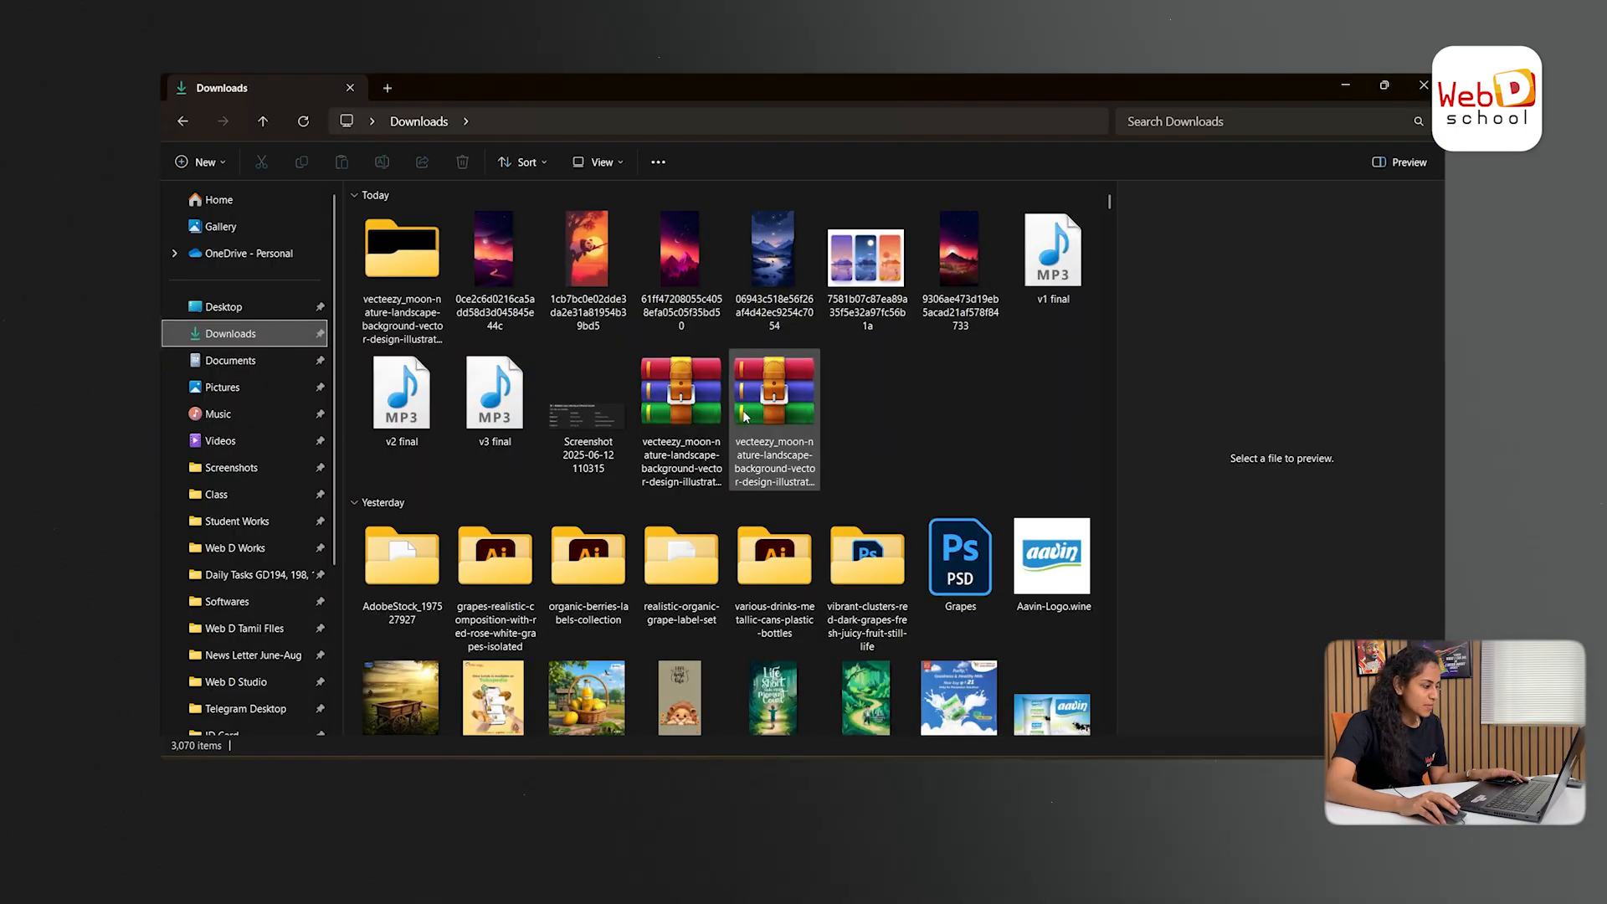
- Extract the newly downloaded moon landscape archive in the Downloads folder with WinRAR
{"action": "left_click", "coordinate": [745, 416]}
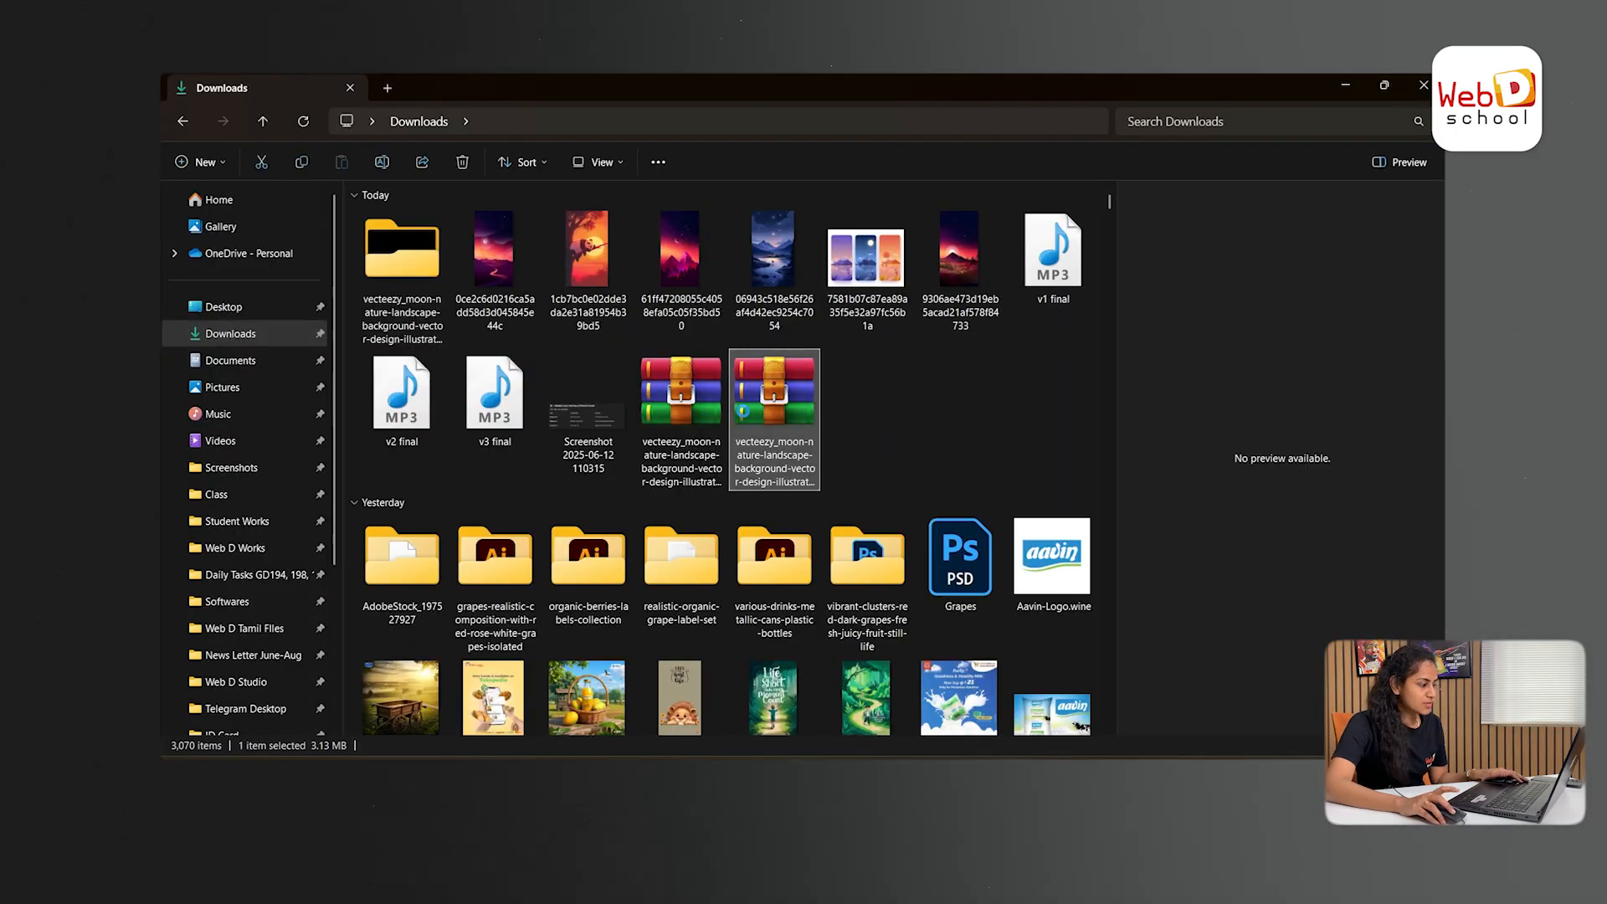
{"action": "right_click", "coordinate": [745, 416]}
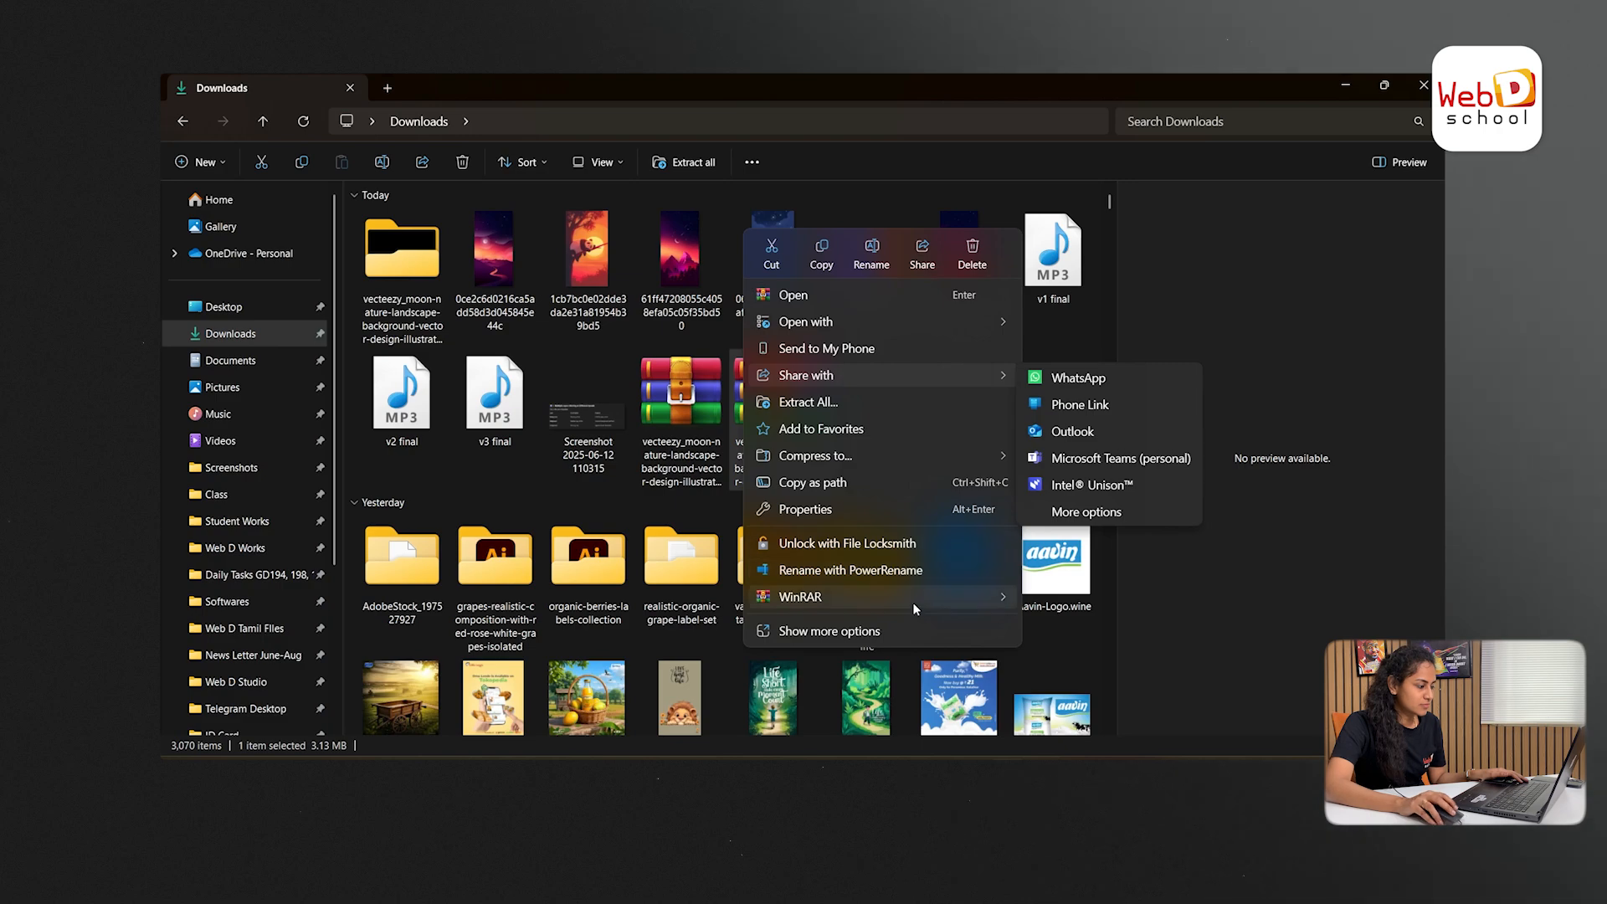
{"action": "mouse_move", "coordinate": [912, 601]}
{"action": "left_click", "coordinate": [1105, 652]}
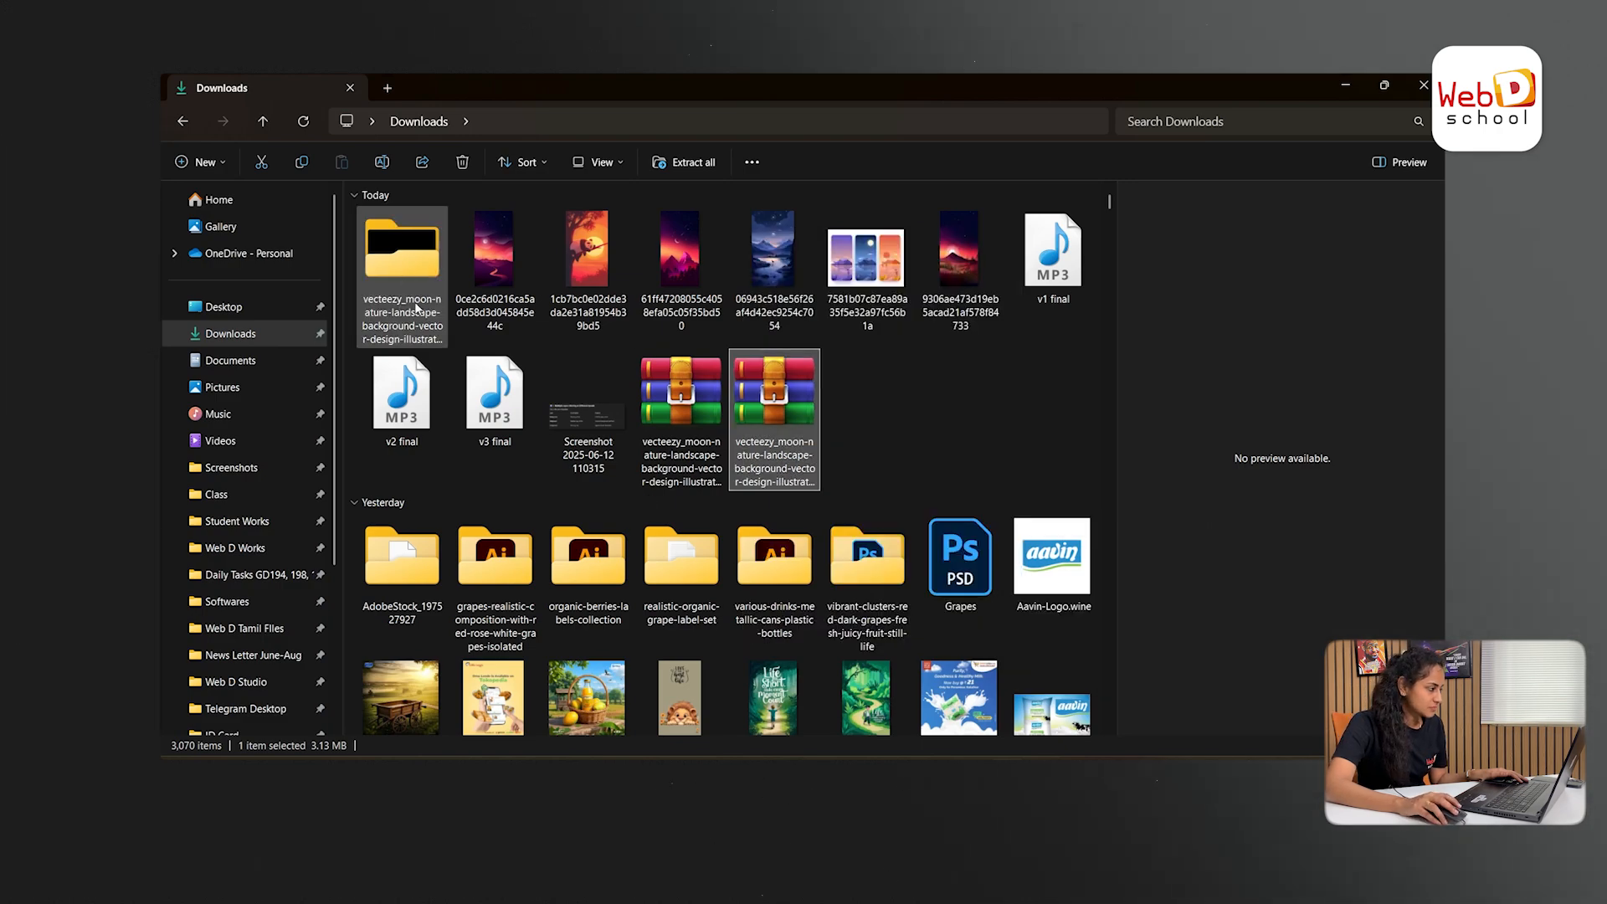
- Open the moon landscape EPS file from the extracted Vecteezy folder in Illustrator
{"action": "double_click", "coordinate": [402, 276]}
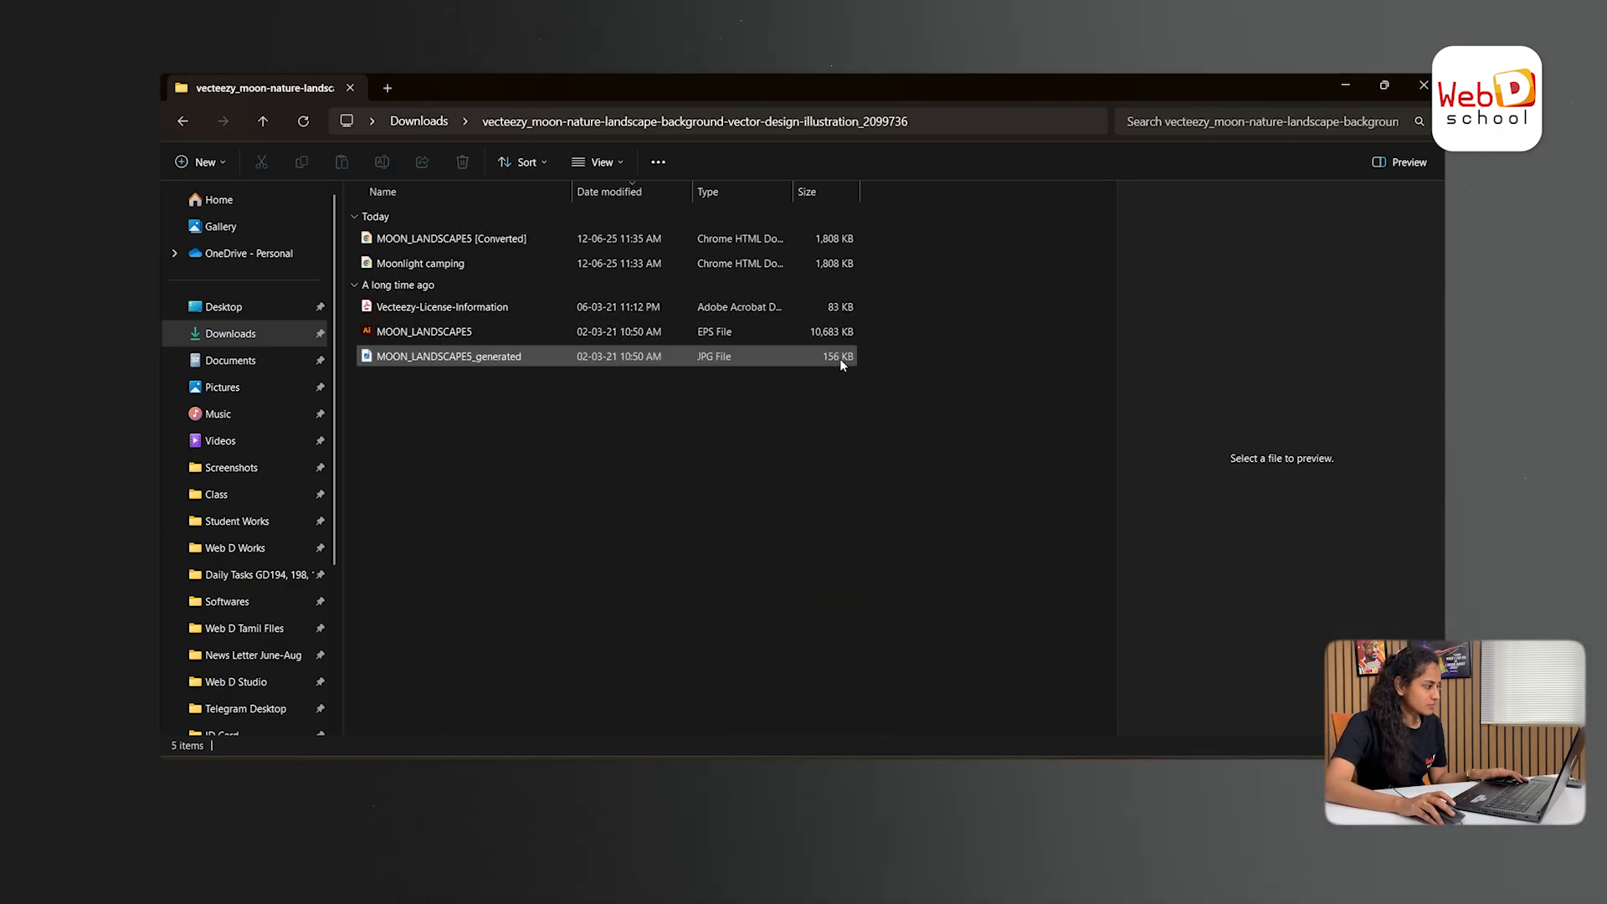
{"action": "left_click", "coordinate": [768, 329]}
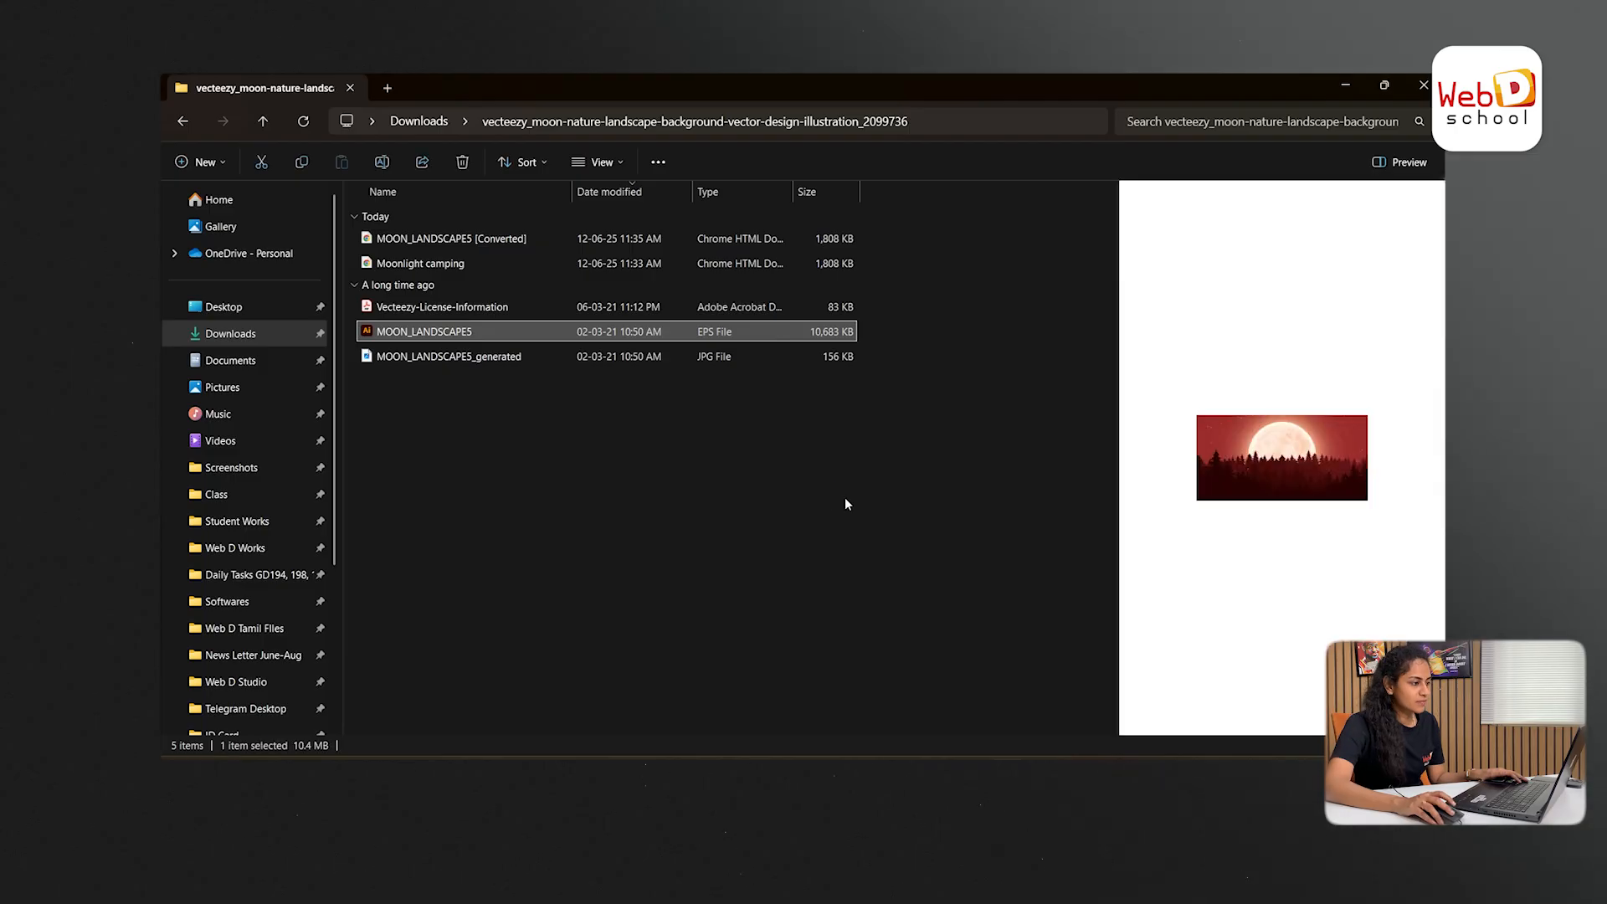
{"action": "key", "text": "Return"}
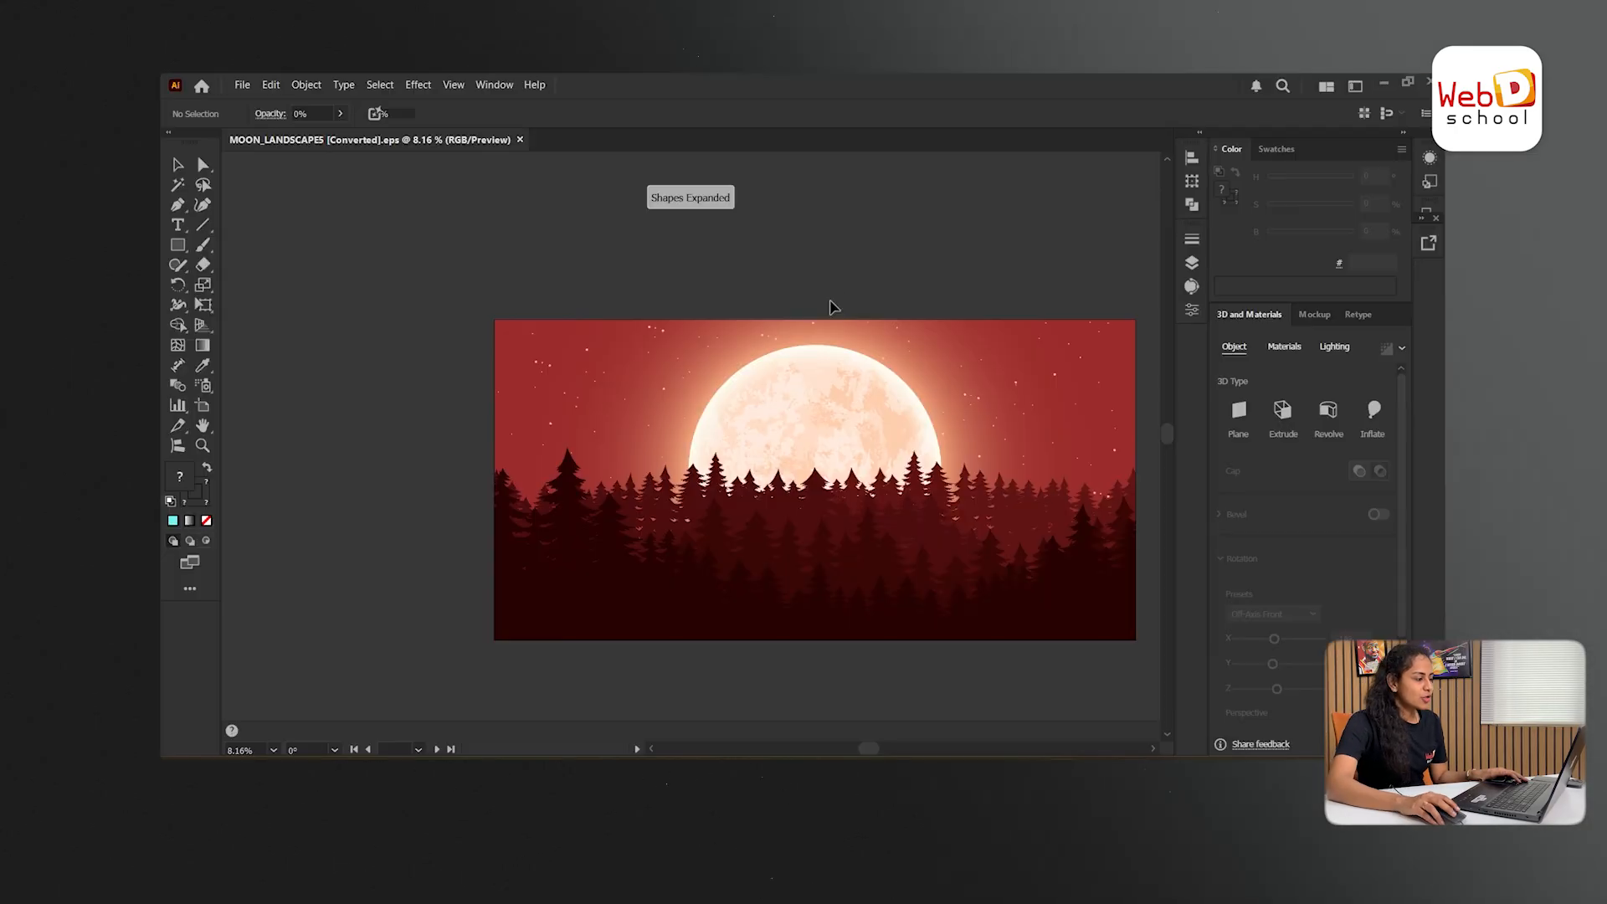
{"action": "key", "text": "h"}
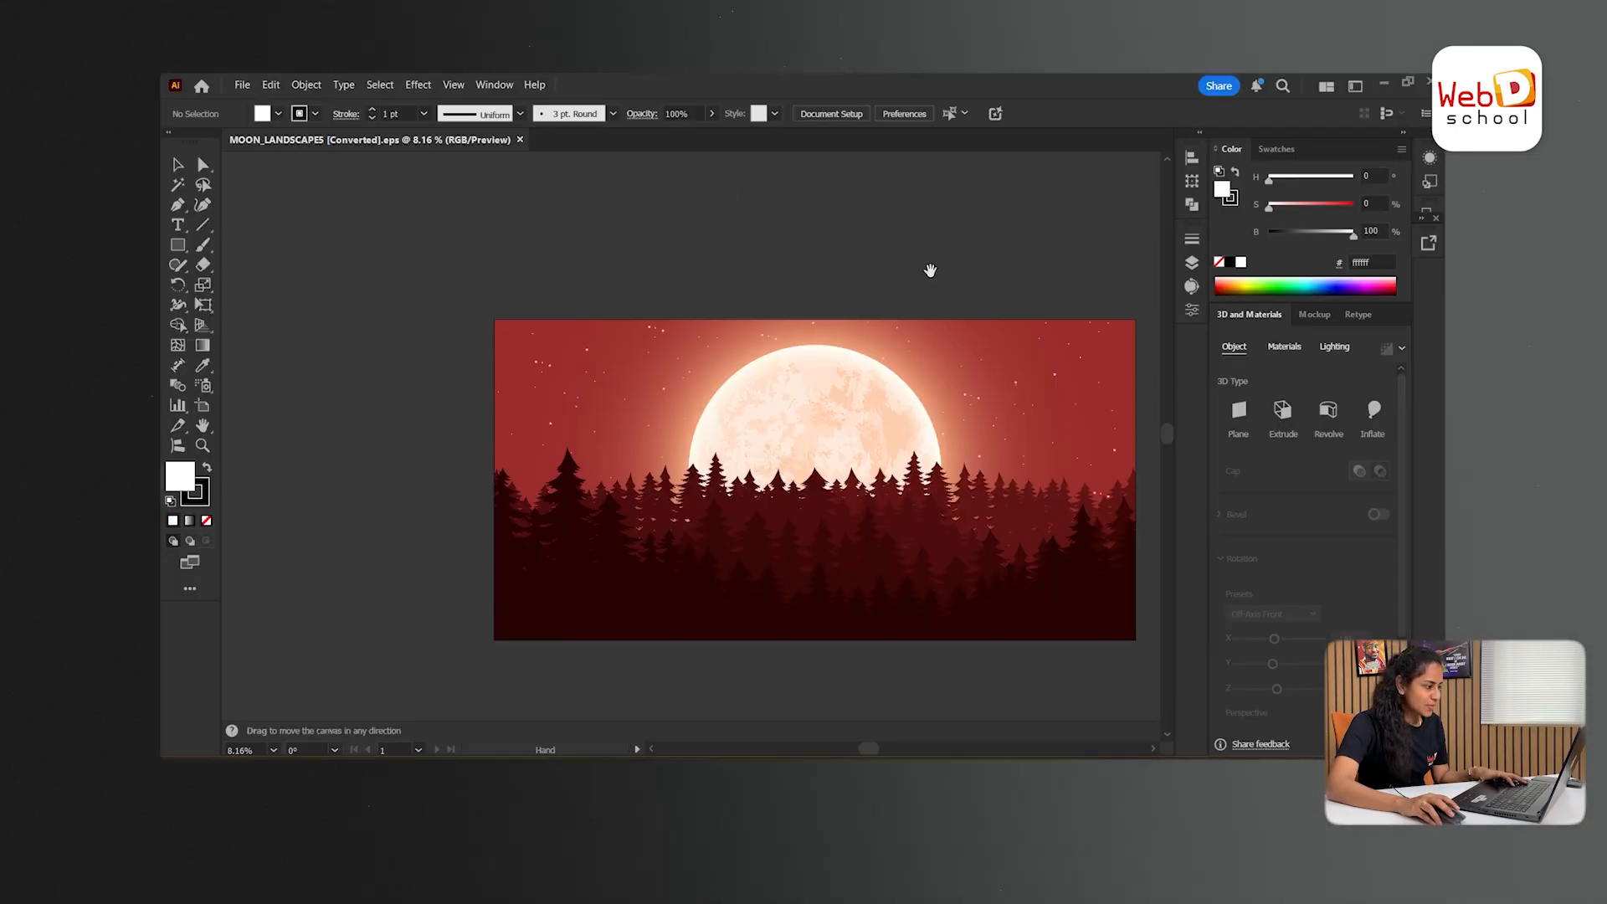
{"action": "left_click_drag", "start_coordinate": [990, 280], "coordinate": [893, 231]}
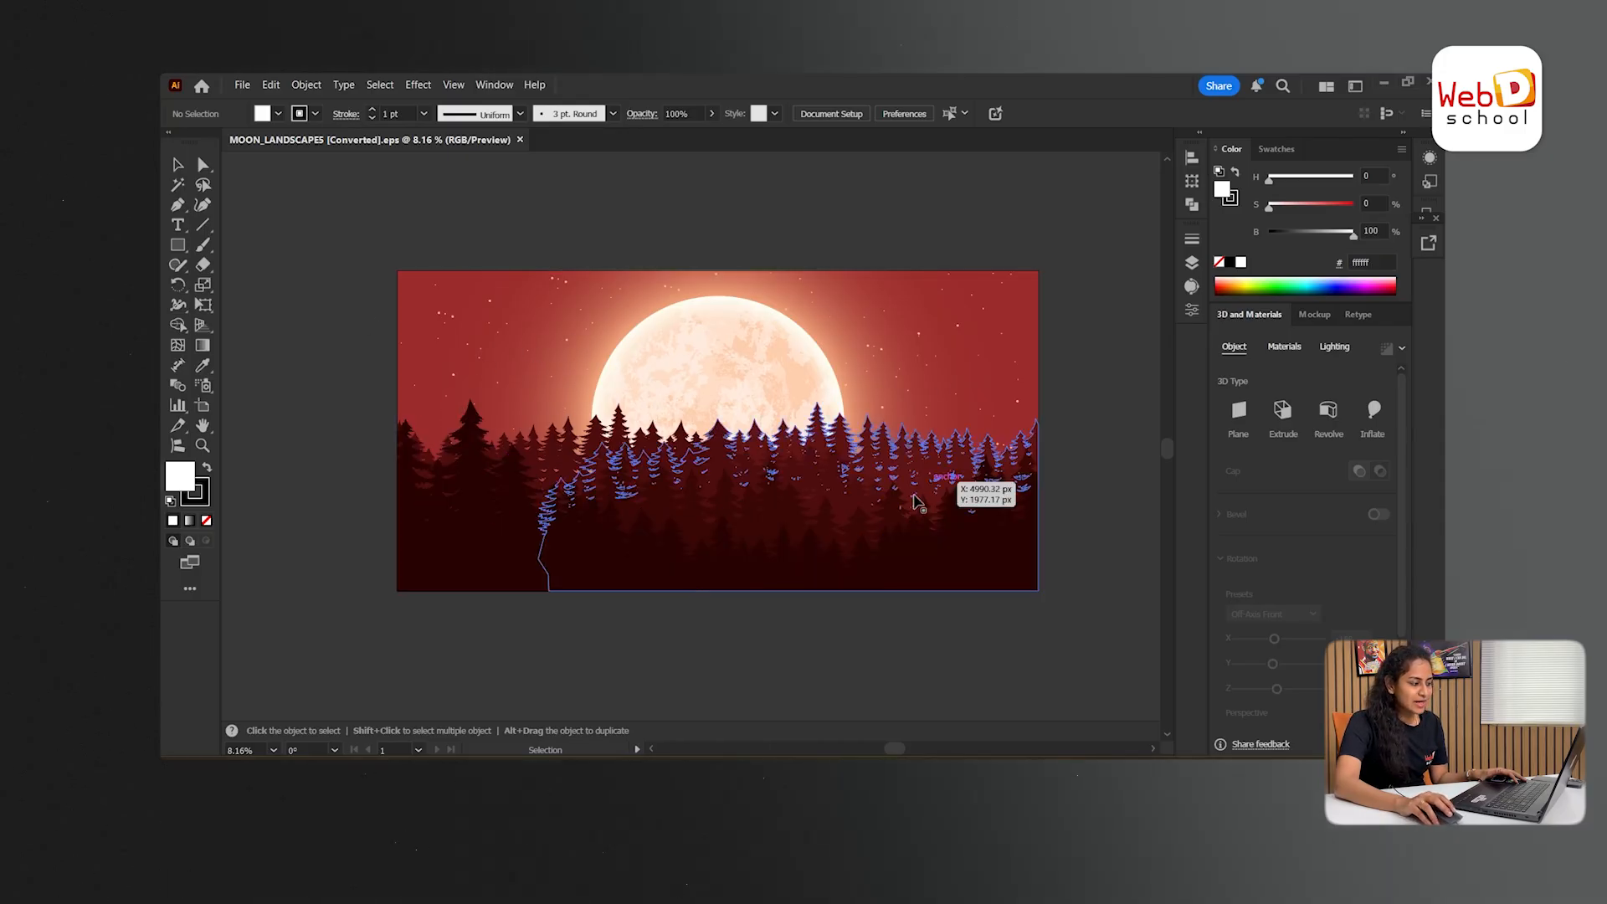
- Export the landscape artwork as an SVG file named moonlight
{"action": "left_click", "coordinate": [242, 84]}
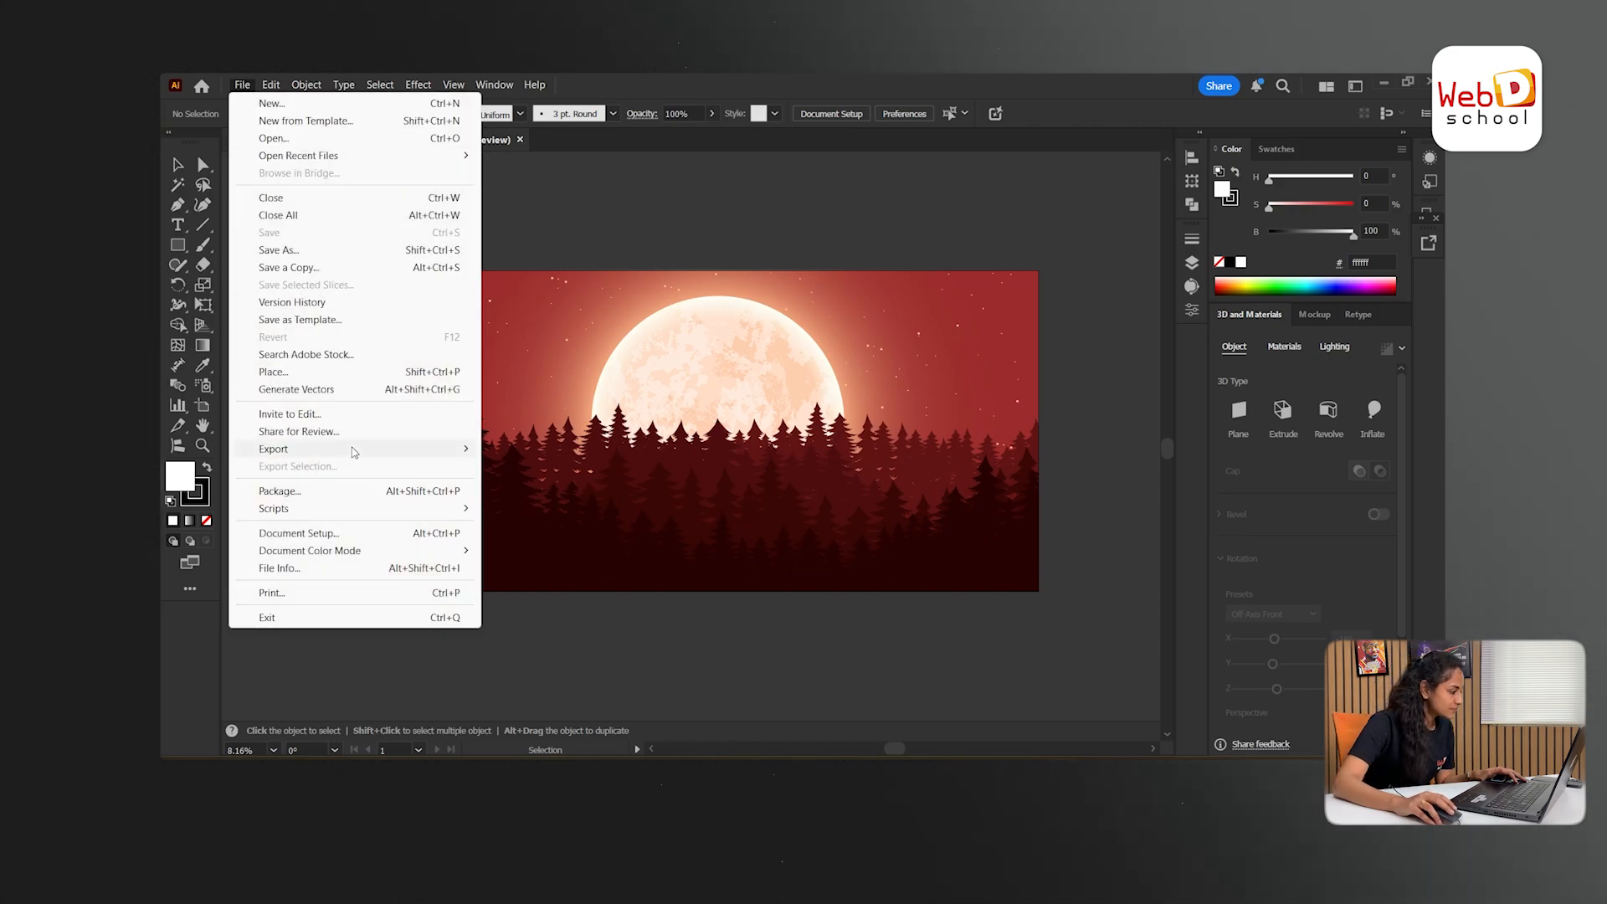
{"action": "mouse_move", "coordinate": [355, 455]}
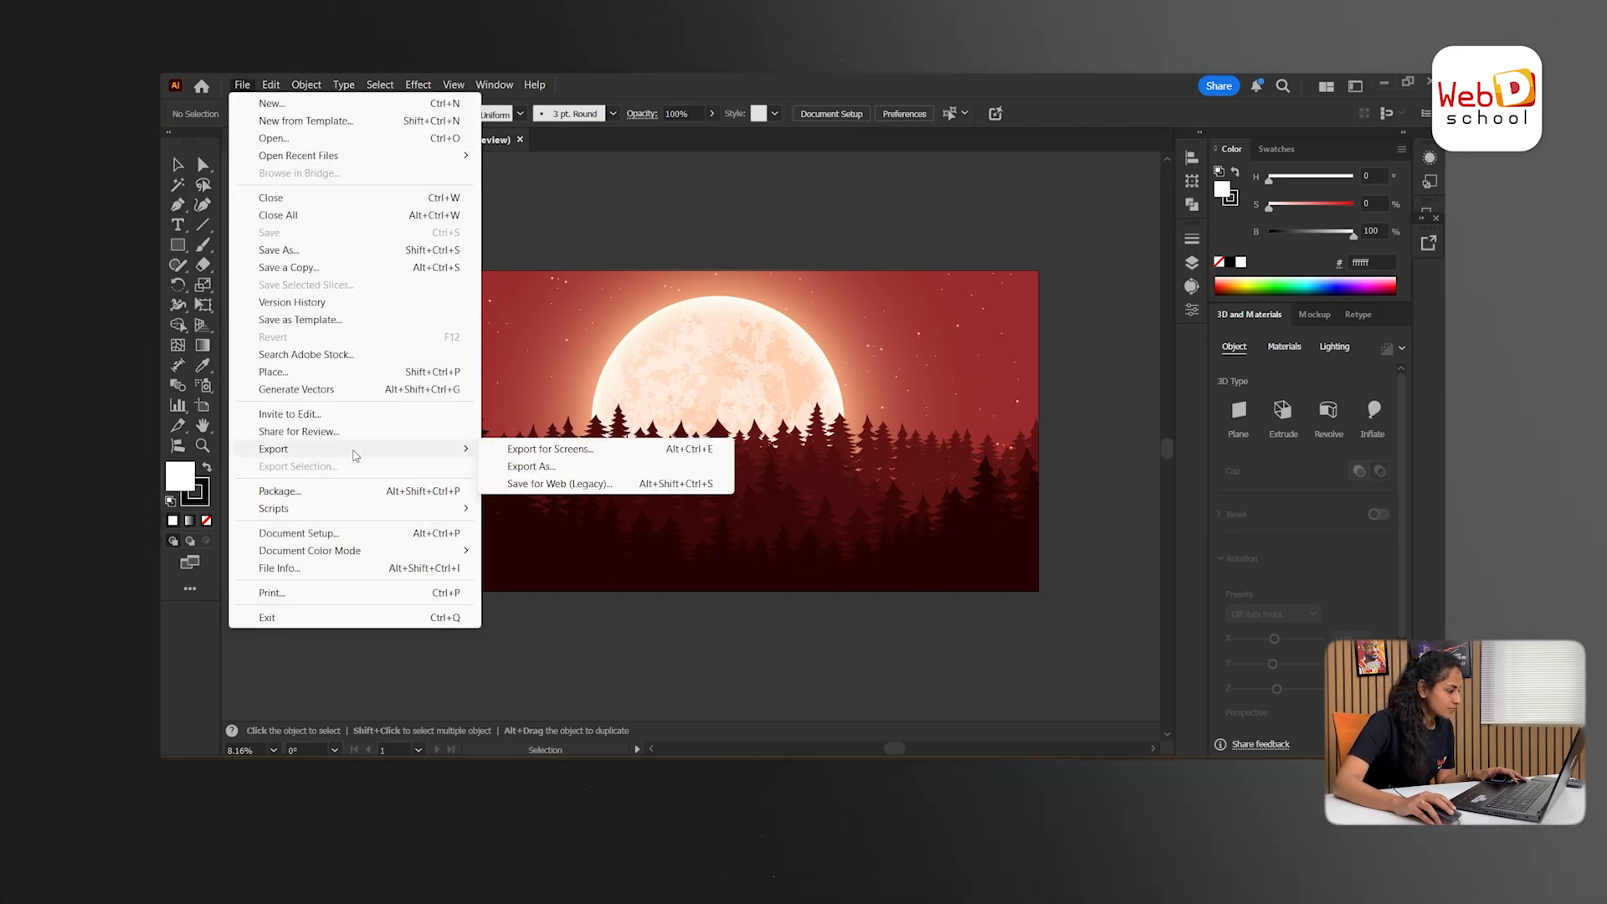
{"action": "left_click", "coordinate": [582, 465]}
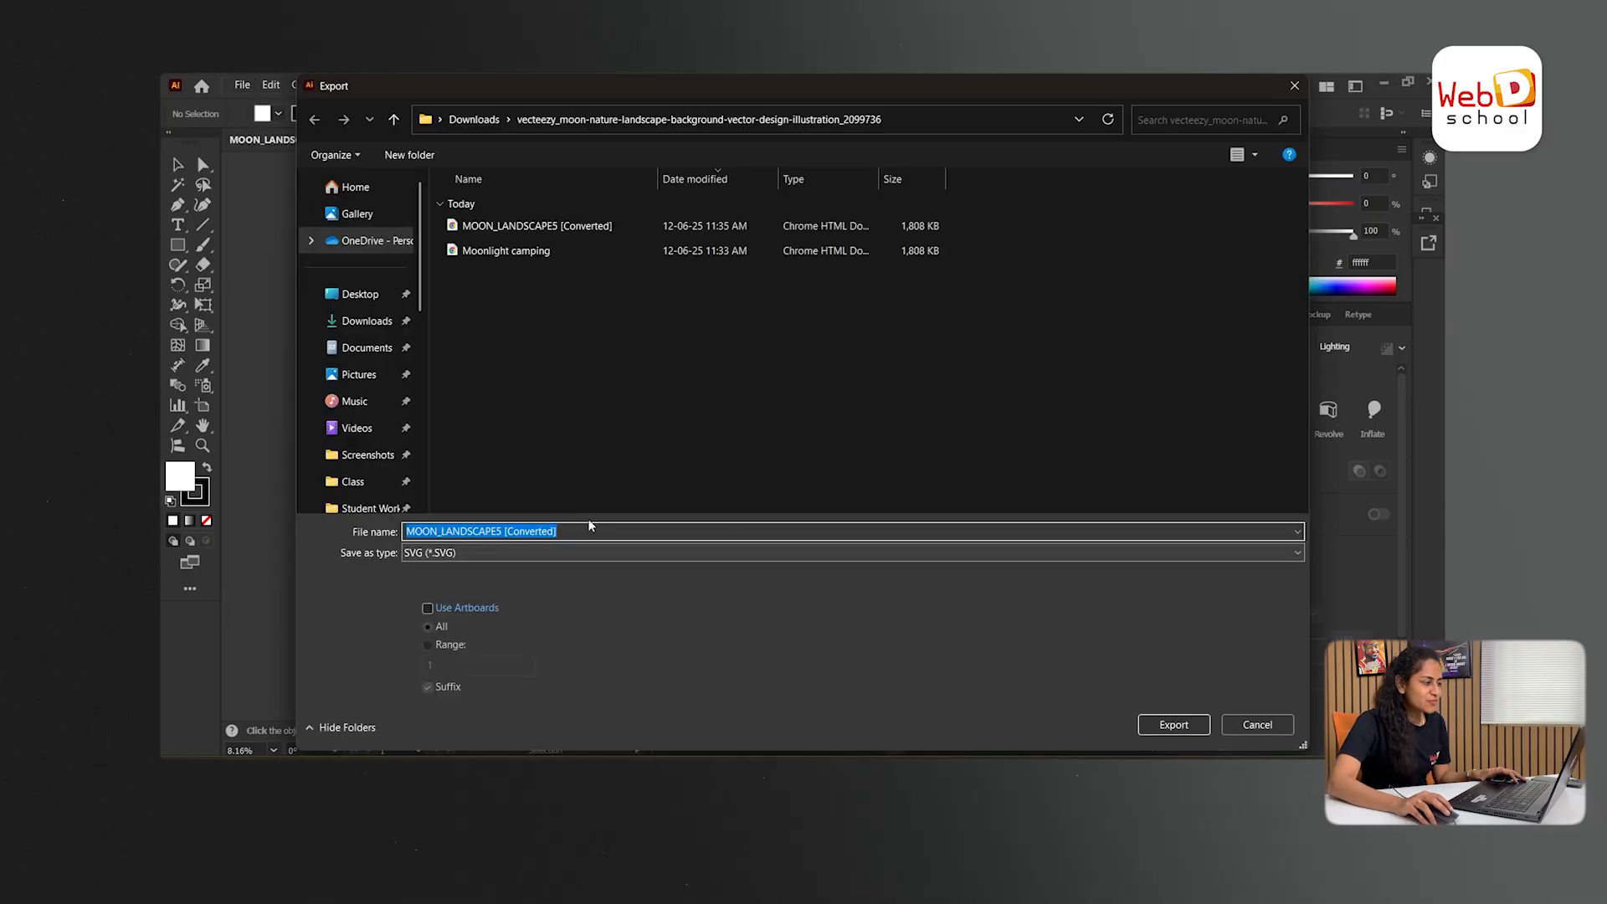
{"action": "left_click", "coordinate": [1172, 726]}
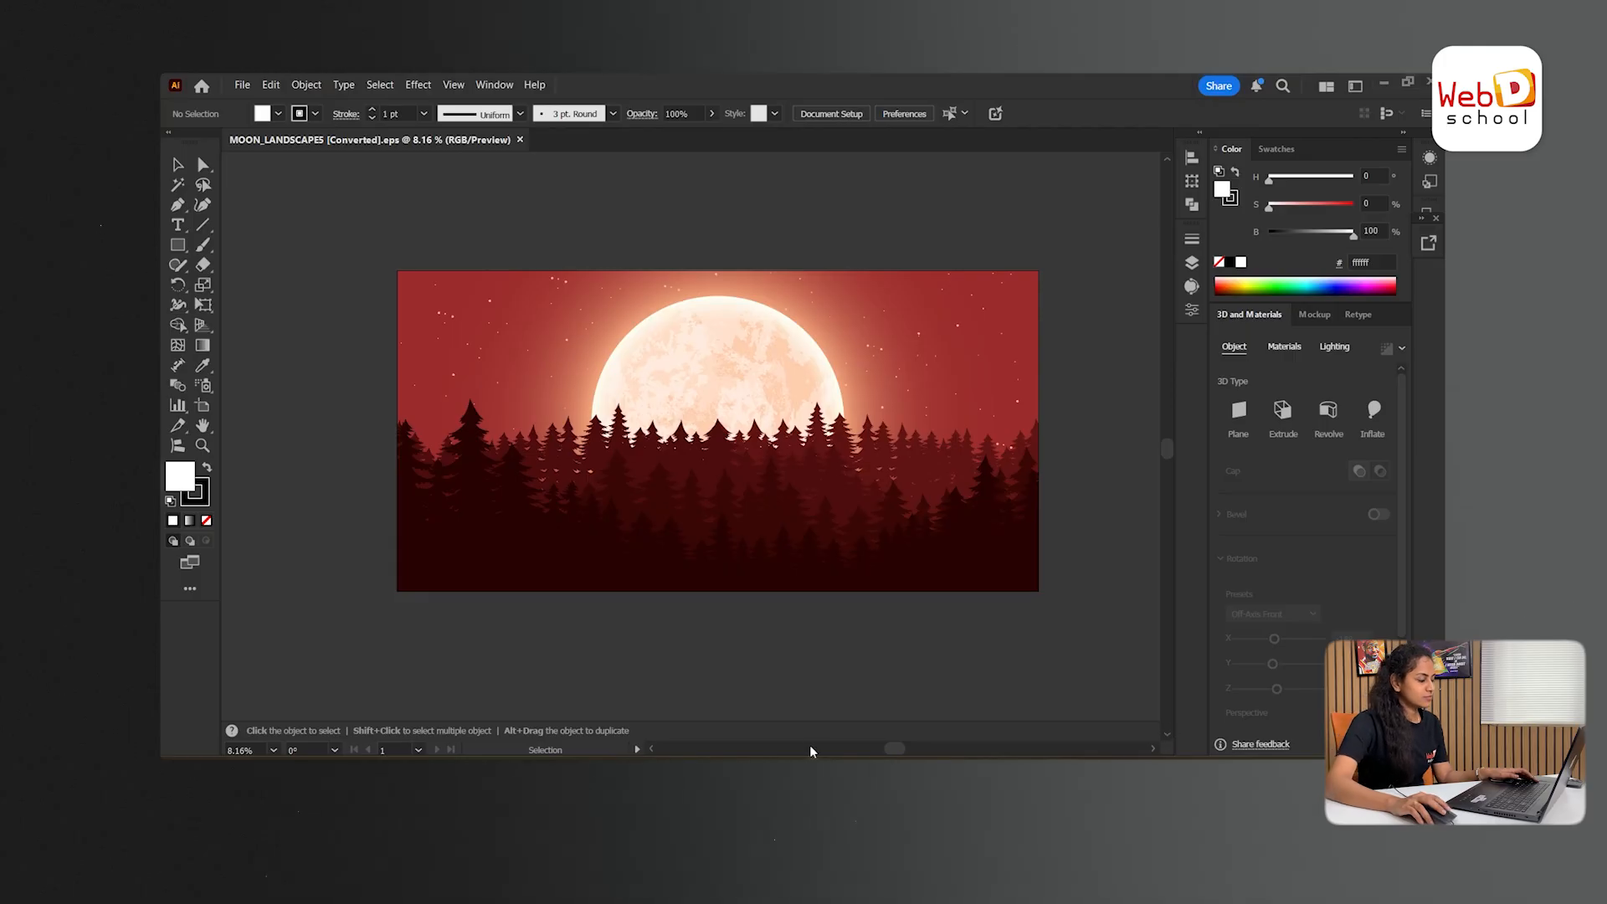
- Switch to File Explorer and bring the moonlight SVG file onto the Design page of the Parallax website file in Figma
{"action": "left_click", "coordinate": [811, 474]}
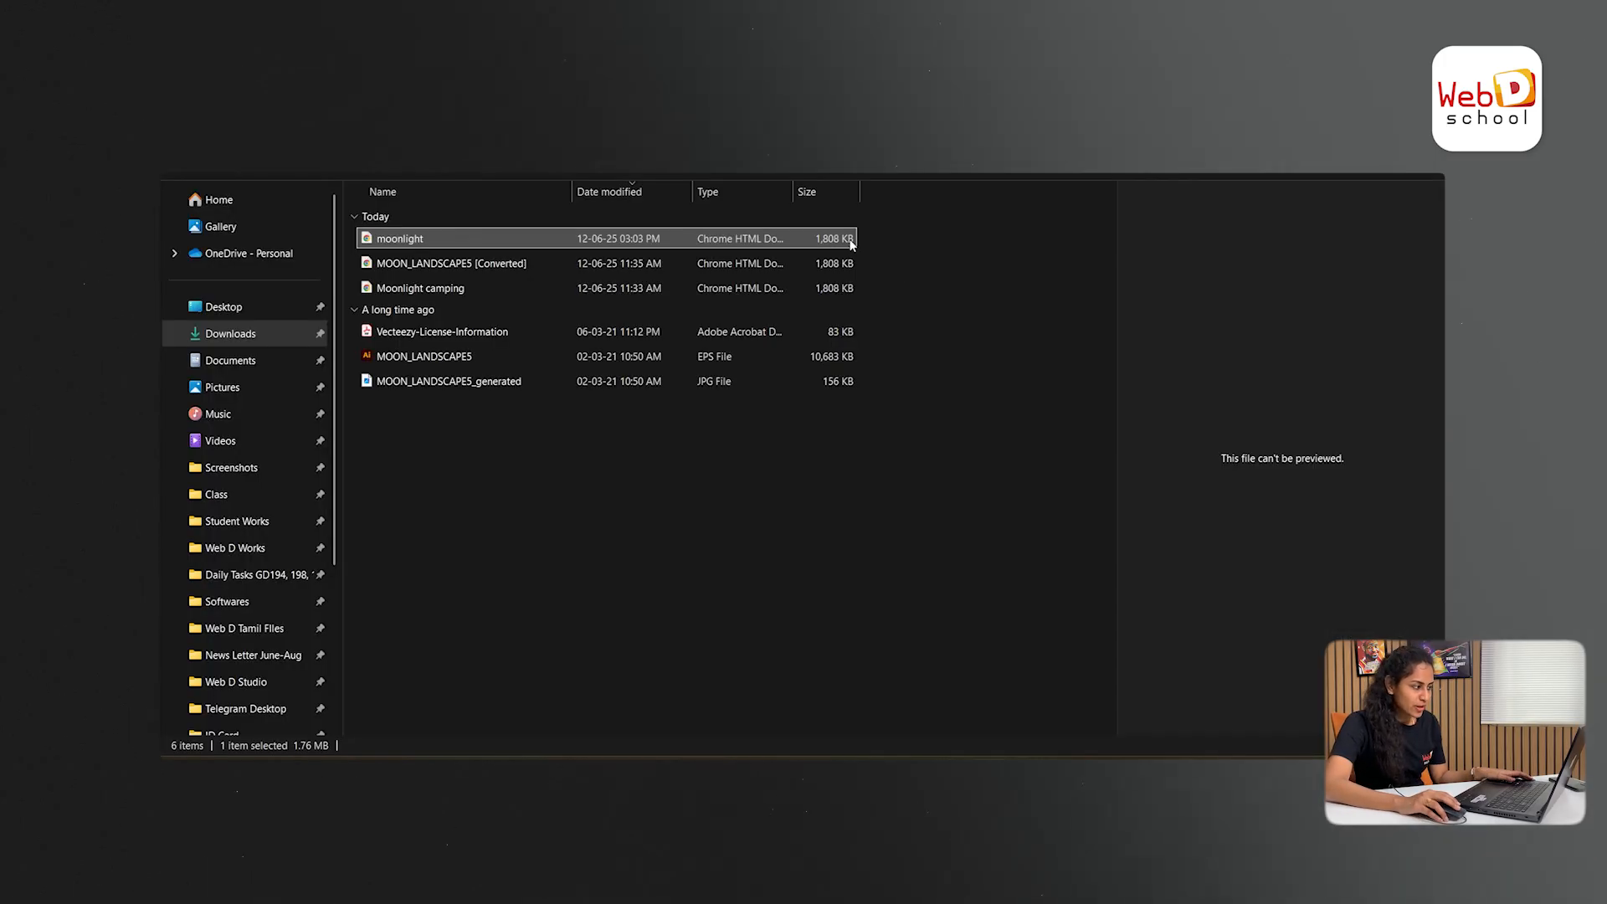
{"action": "left_click_drag", "start_coordinate": [851, 244], "coordinate": [731, 424]}
{"action": "key", "text": "alt+Tab"}
{"action": "key", "text": "alt+Tab"}
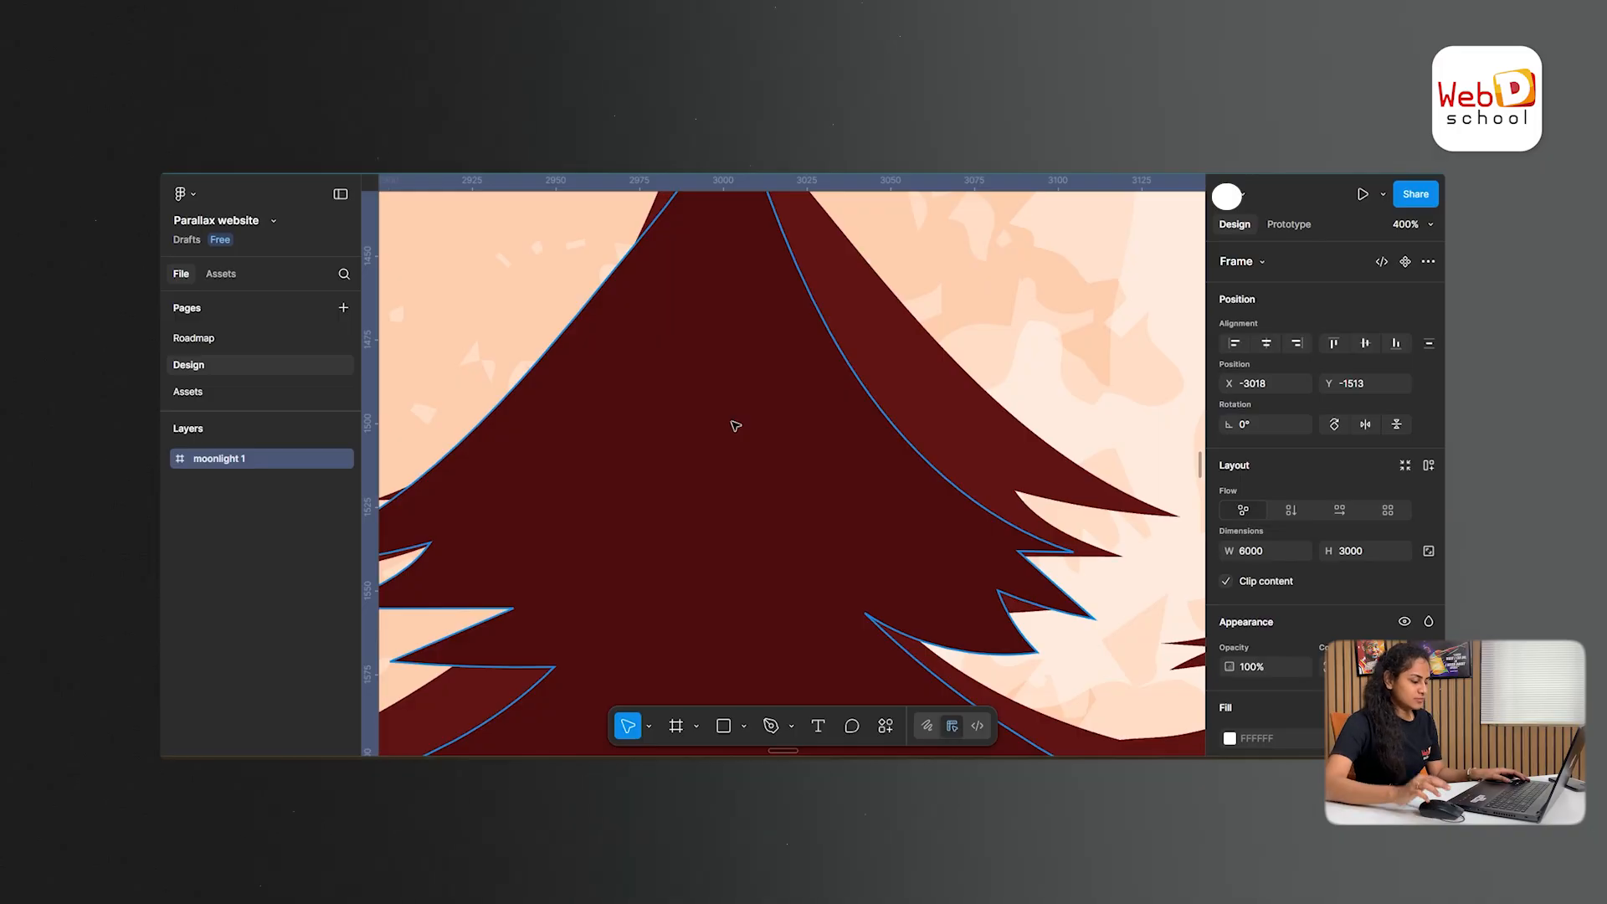
{"action": "scroll", "coordinate": [735, 426], "scroll_direction": "down", "scroll_amount": 10}
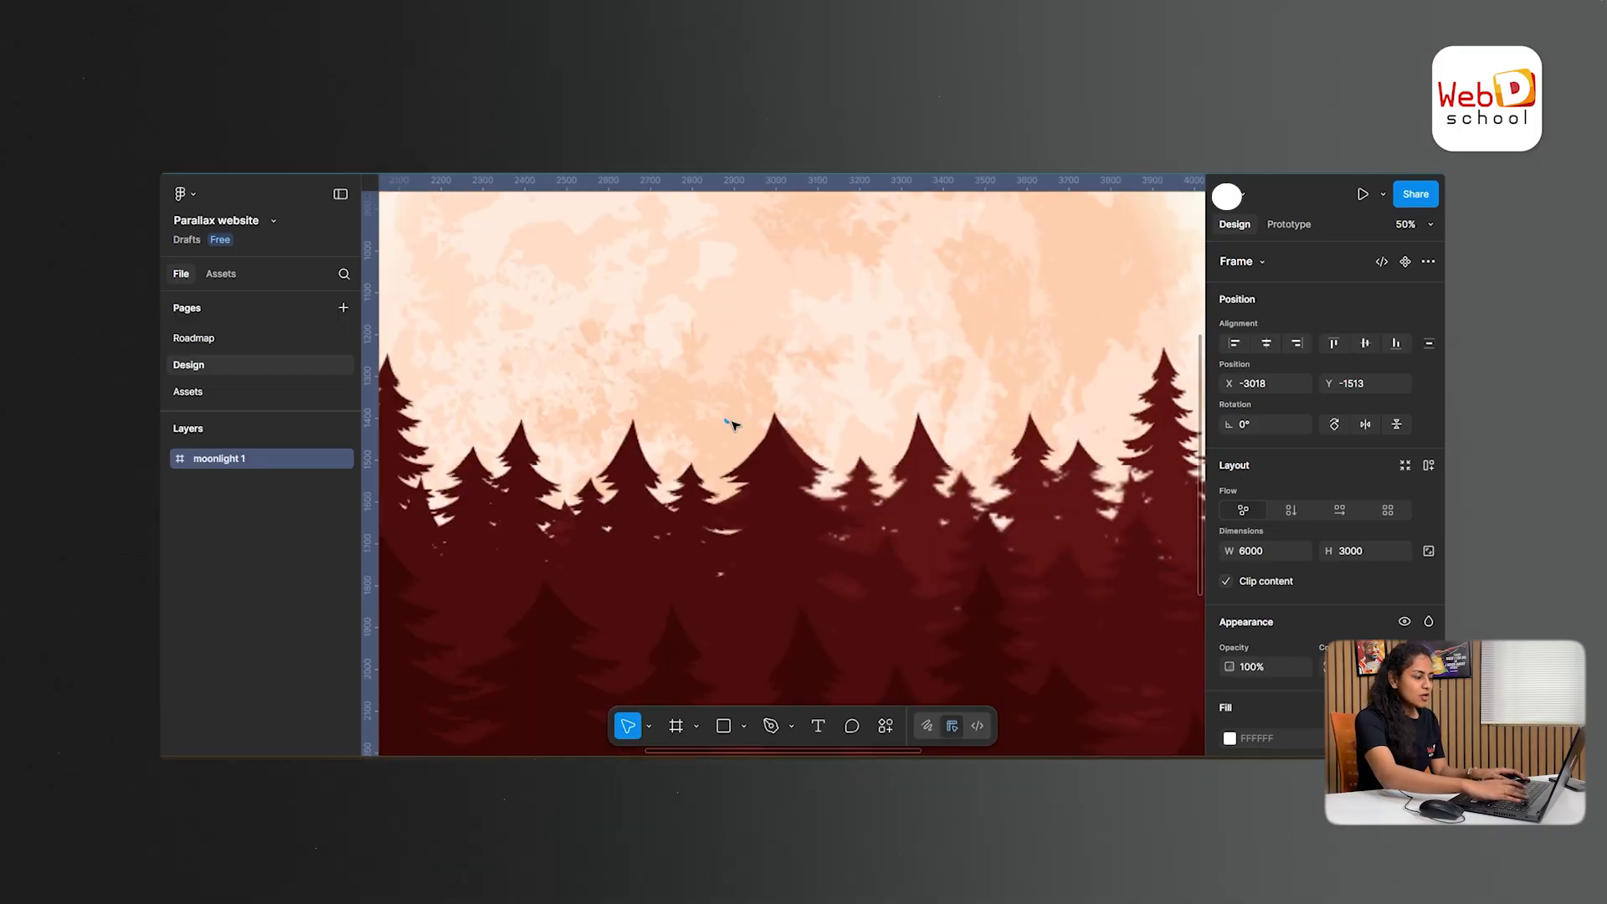
{"action": "scroll", "coordinate": [733, 425], "scroll_direction": "down", "scroll_amount": 6}
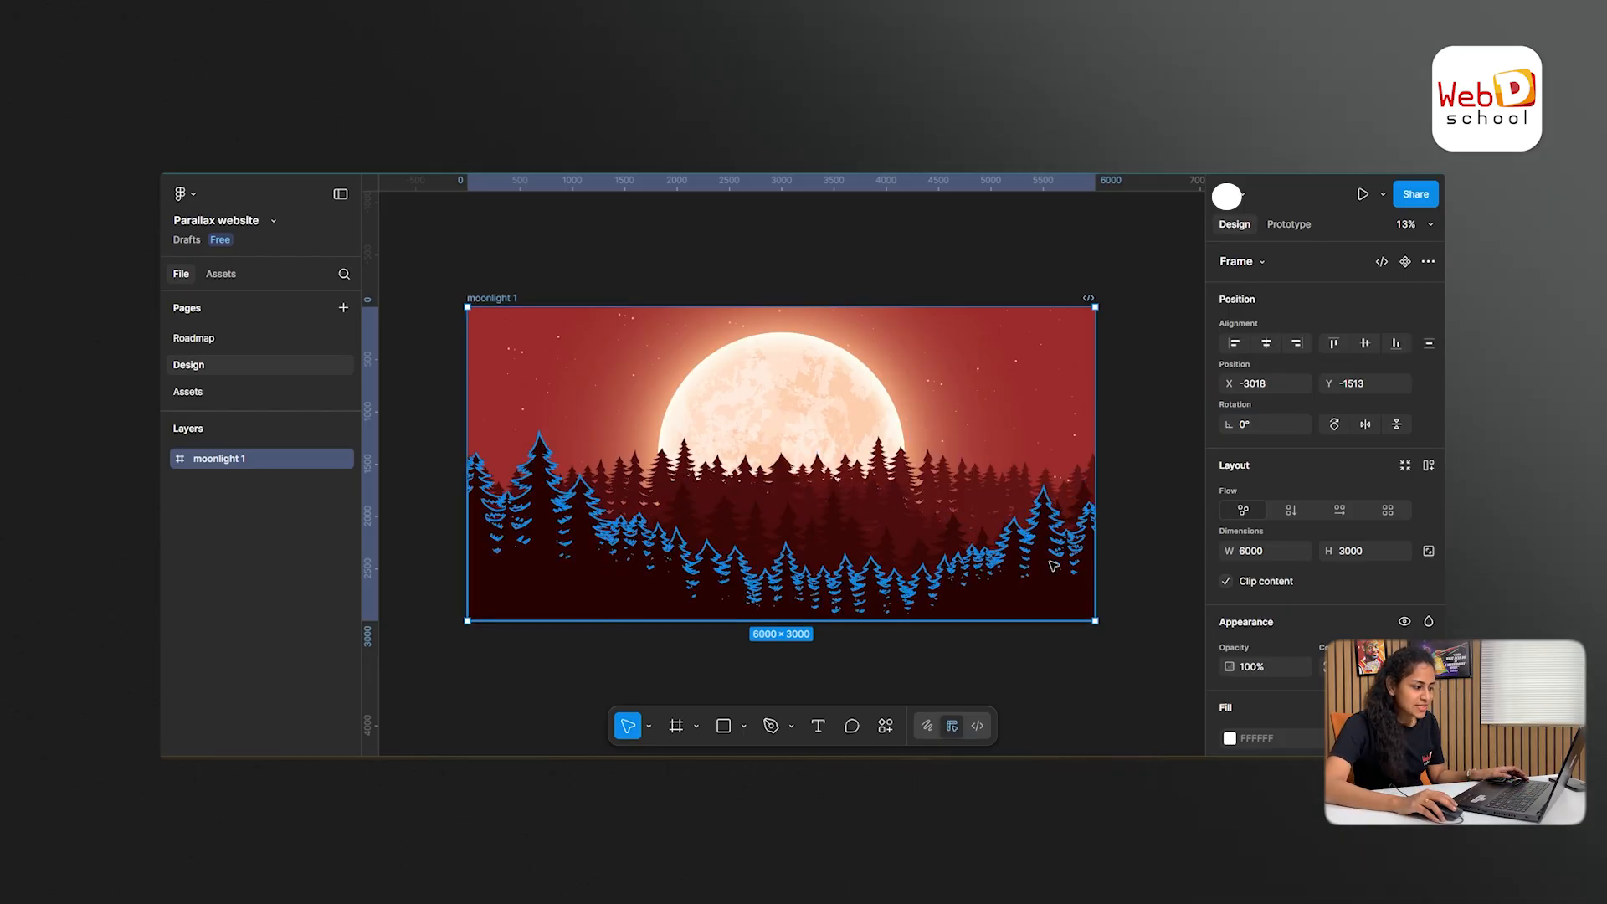
- Move the moonlight 1 frame slightly up and to the right on the canvas, to about X -2922, Y -1761
{"action": "left_click", "coordinate": [517, 265]}
{"action": "mouse_move", "coordinate": [499, 298]}
{"action": "left_mouse_down"}
{"action": "mouse_move", "coordinate": [587, 275]}
{"action": "mouse_move", "coordinate": [509, 273]}
{"action": "left_mouse_up"}
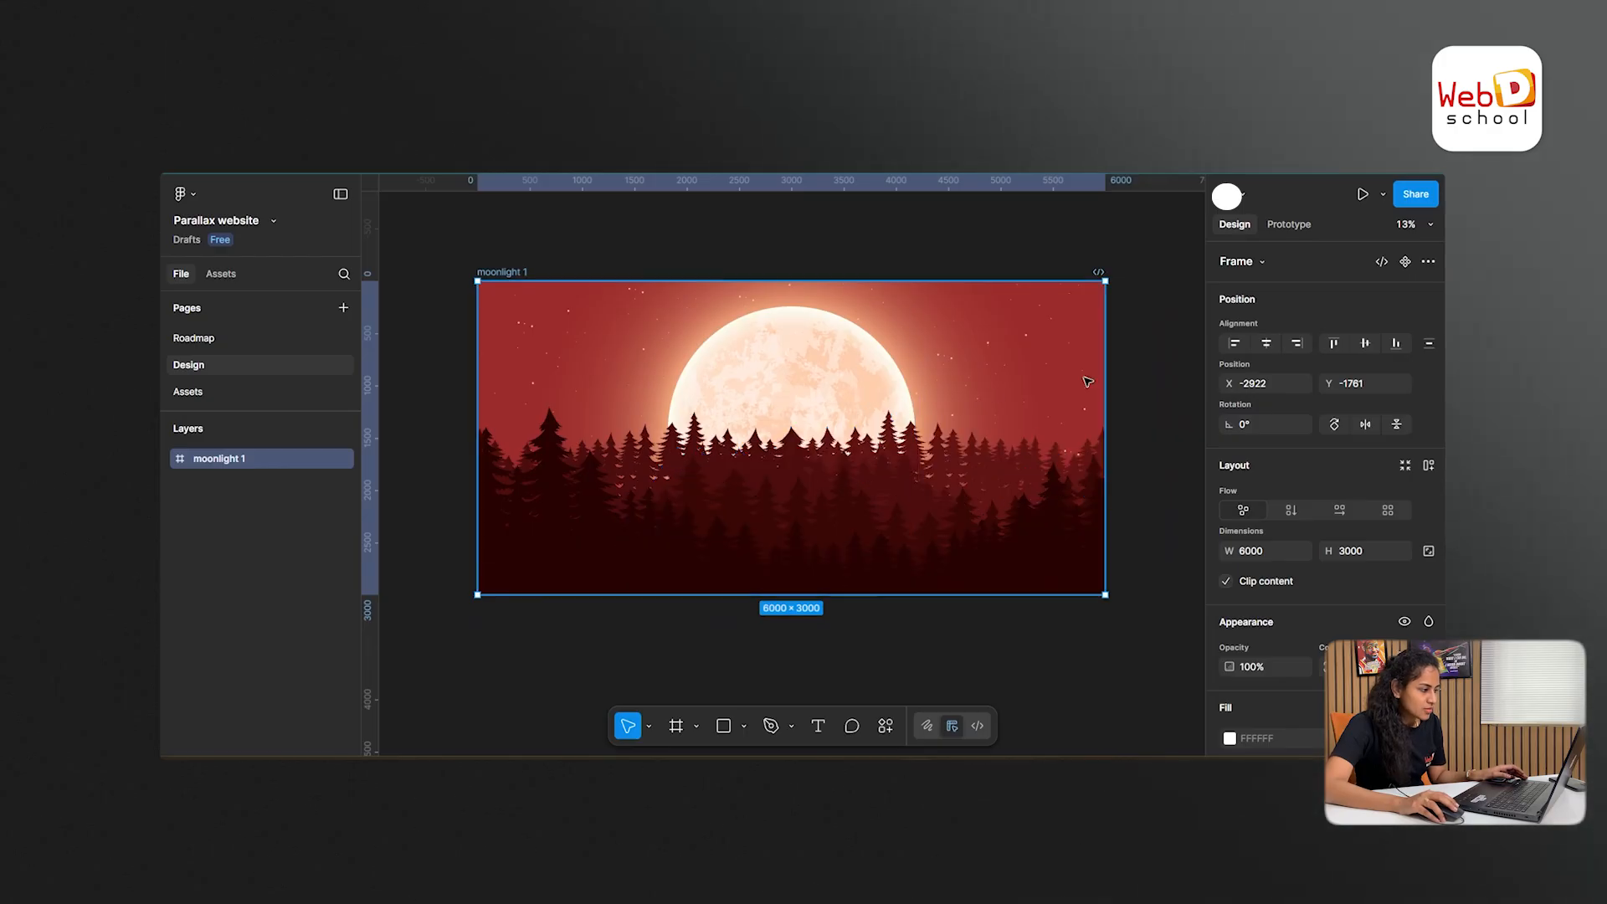
{"action": "left_click", "coordinate": [634, 248]}
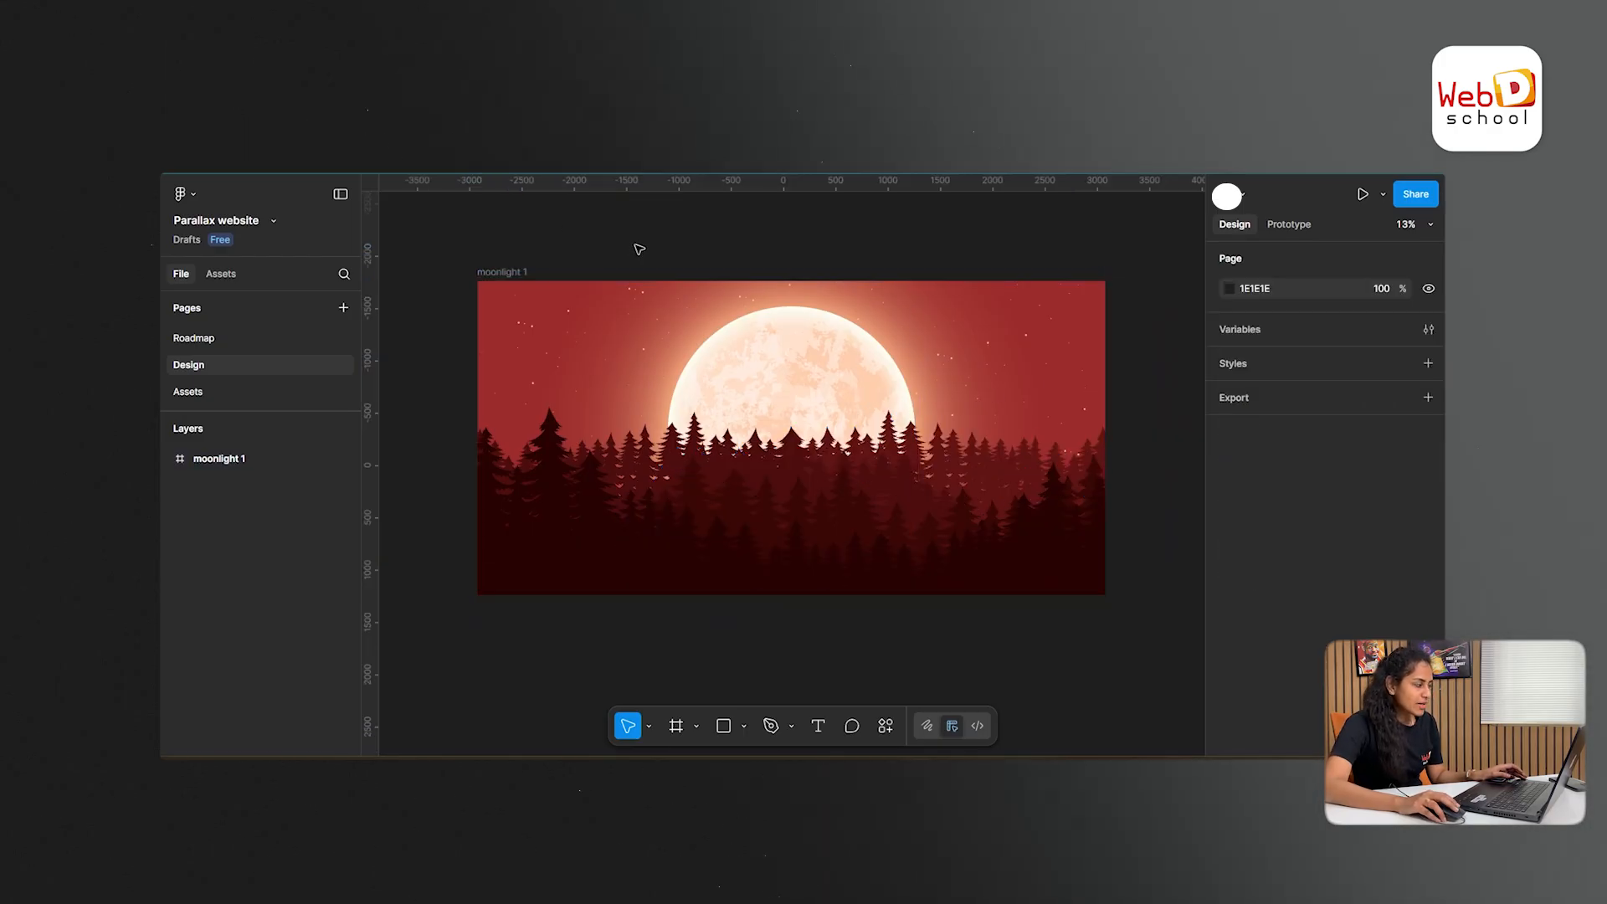
- Rename the first three vector layers inside moonlight 1 as Tree1, Tree2 and Tree3, from front to back
{"action": "left_click", "coordinate": [591, 578]}
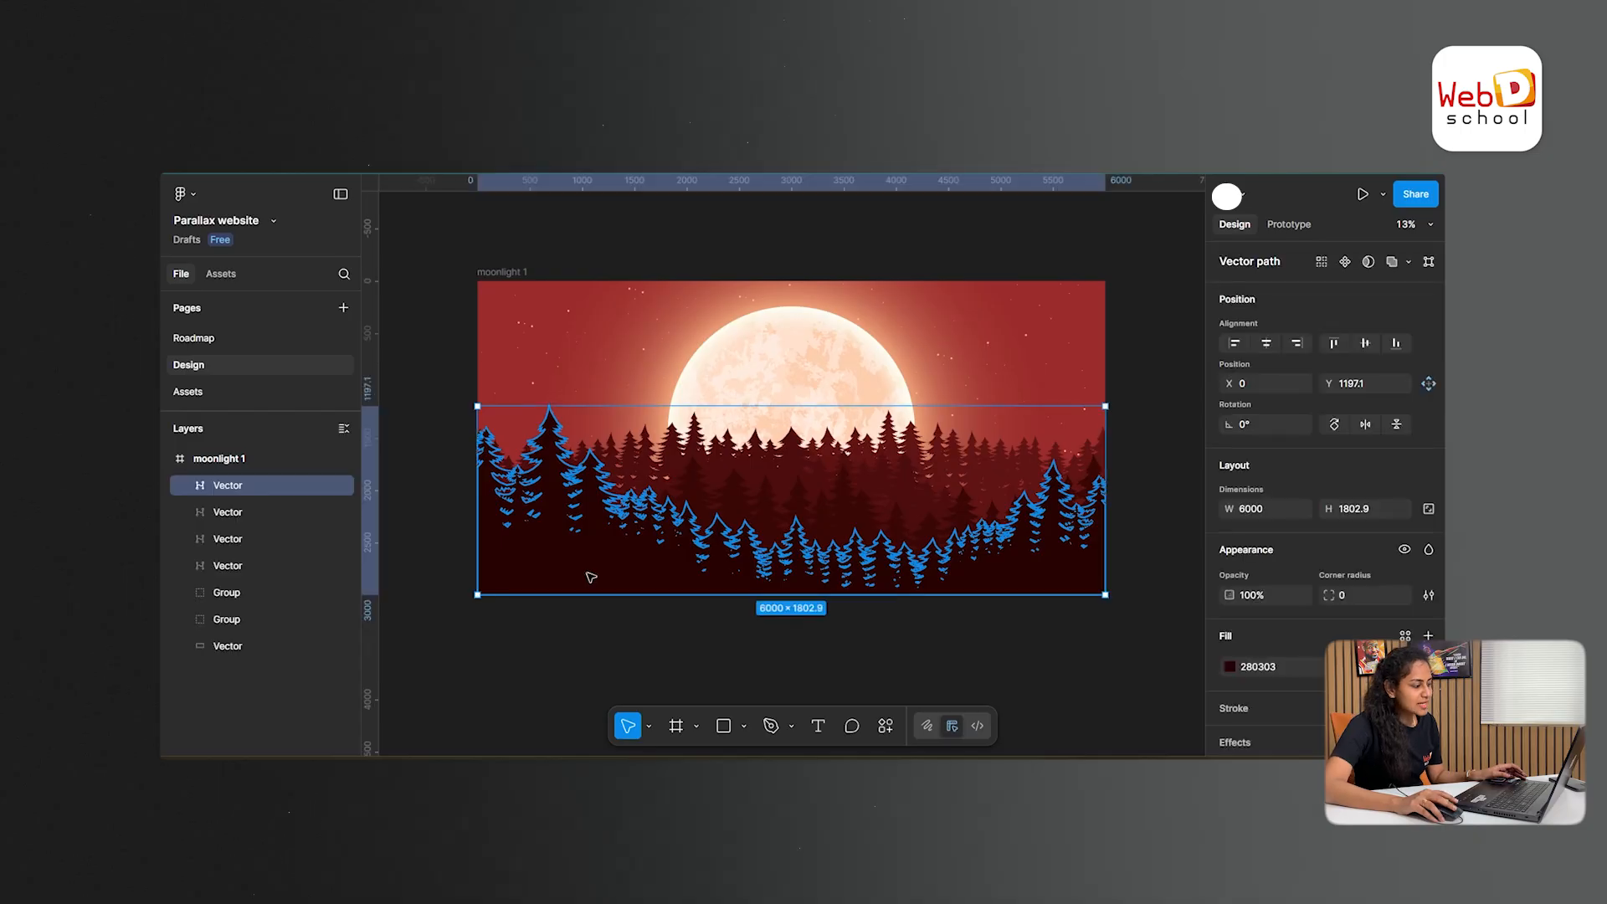
{"action": "double_click", "coordinate": [237, 487]}
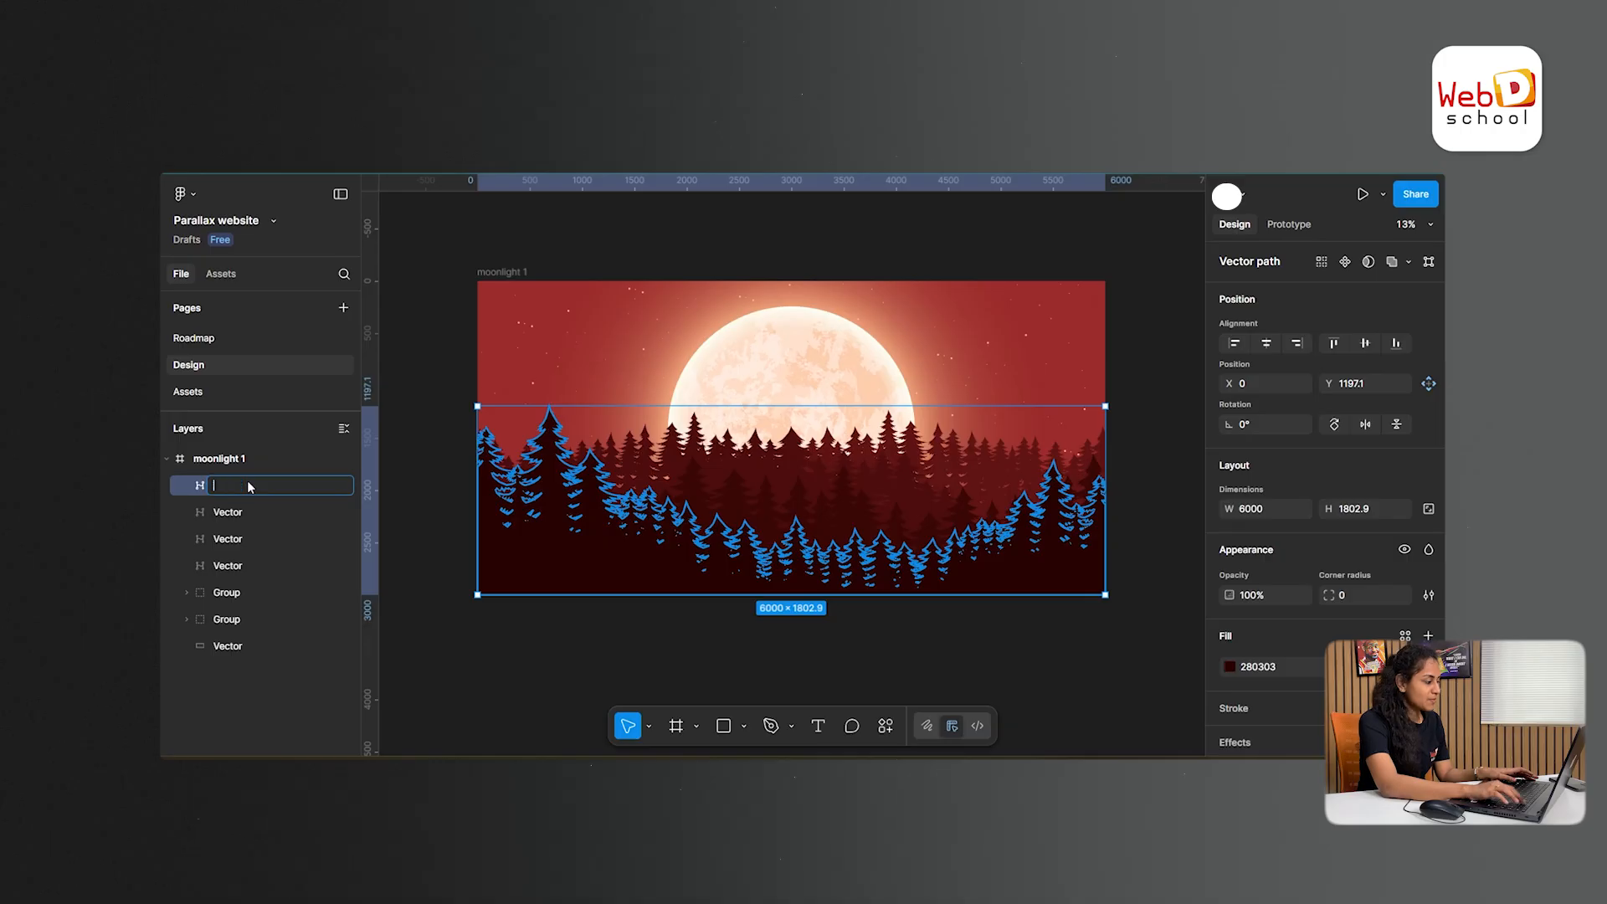
{"action": "type", "text": "Tree1"}
{"action": "key", "text": "Tab"}
{"action": "type", "text": "Tree2"}
{"action": "left_click", "coordinate": [237, 539]}
{"action": "double_click", "coordinate": [237, 540]}
{"action": "type", "text": "Tree3"}
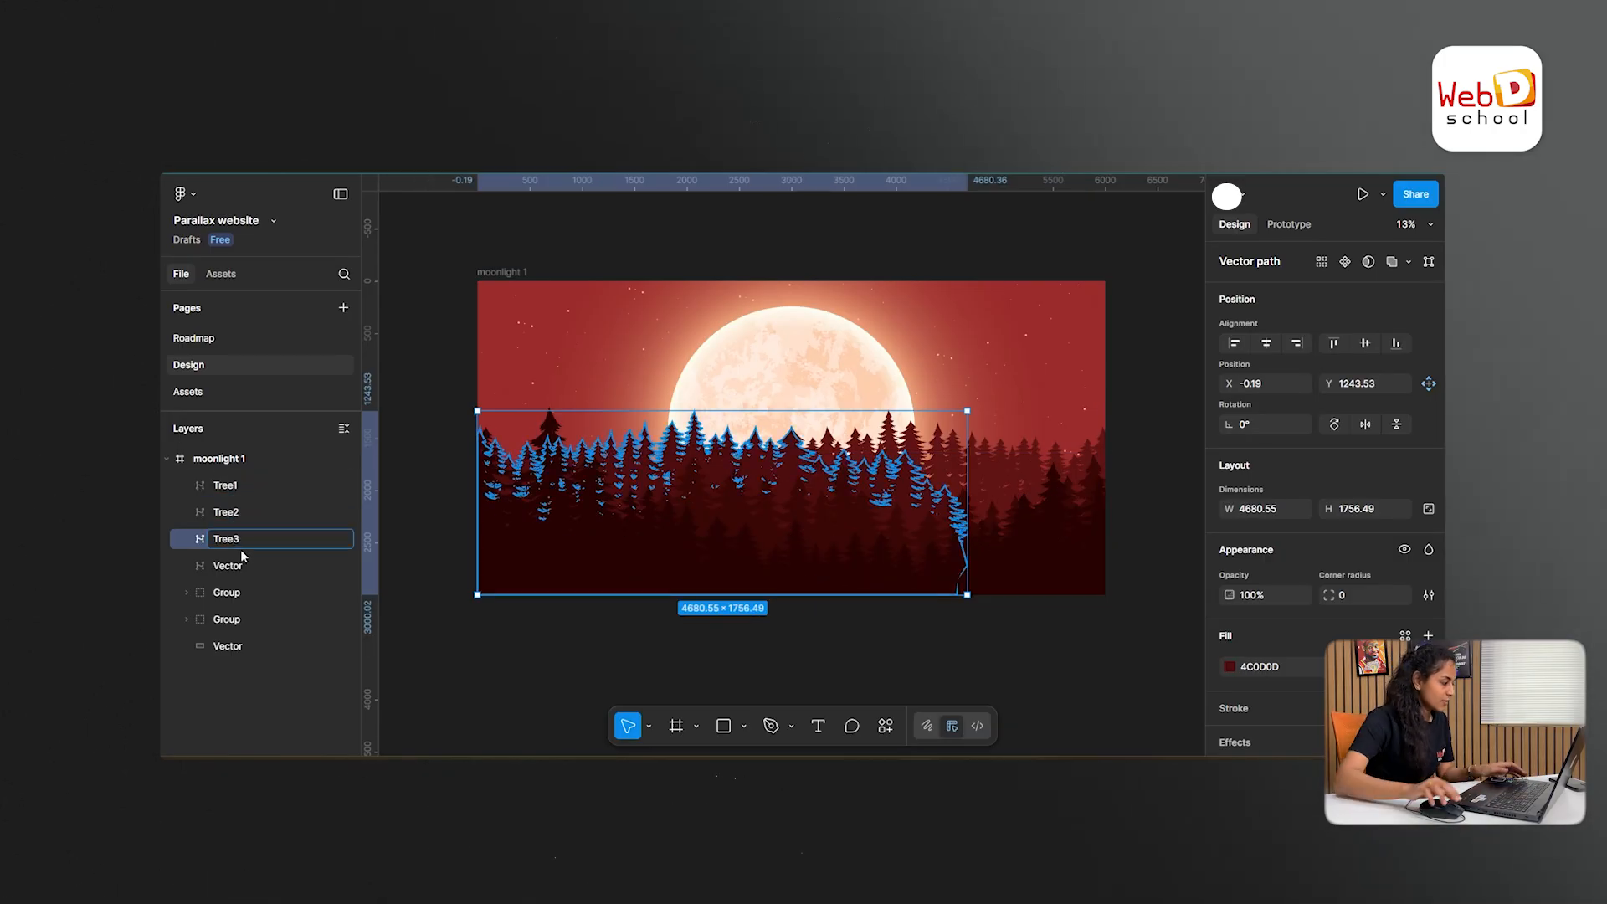
- Rename the fourth tree vector as Tree4 and the two groups beneath it as Moon and Star
{"action": "double_click", "coordinate": [242, 566]}
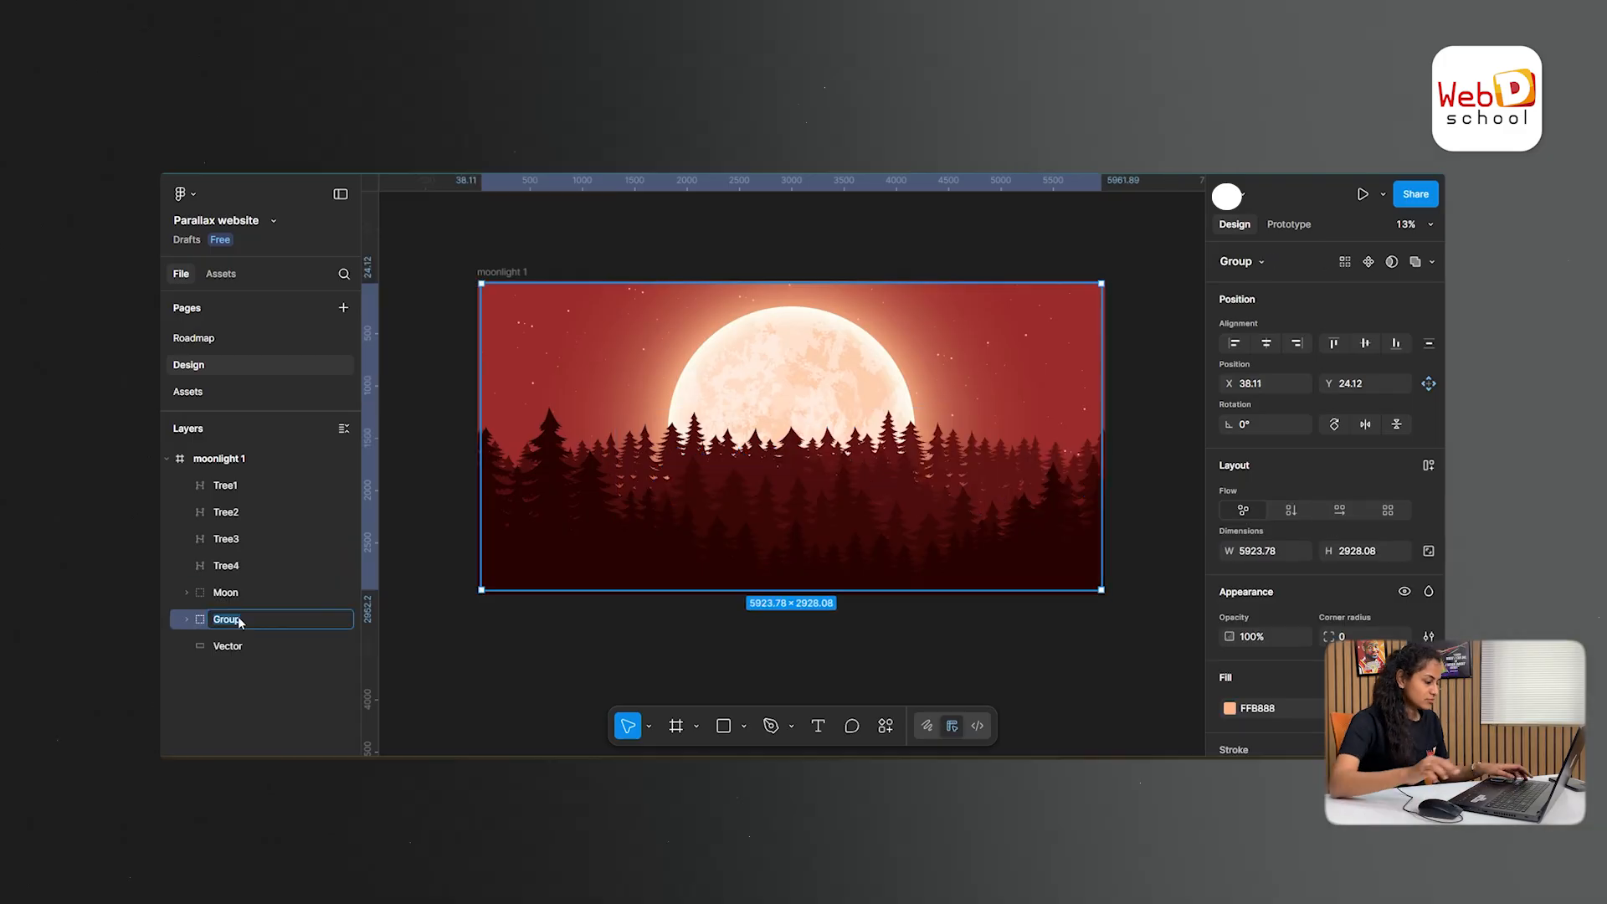
{"action": "type", "text": "Stars"}
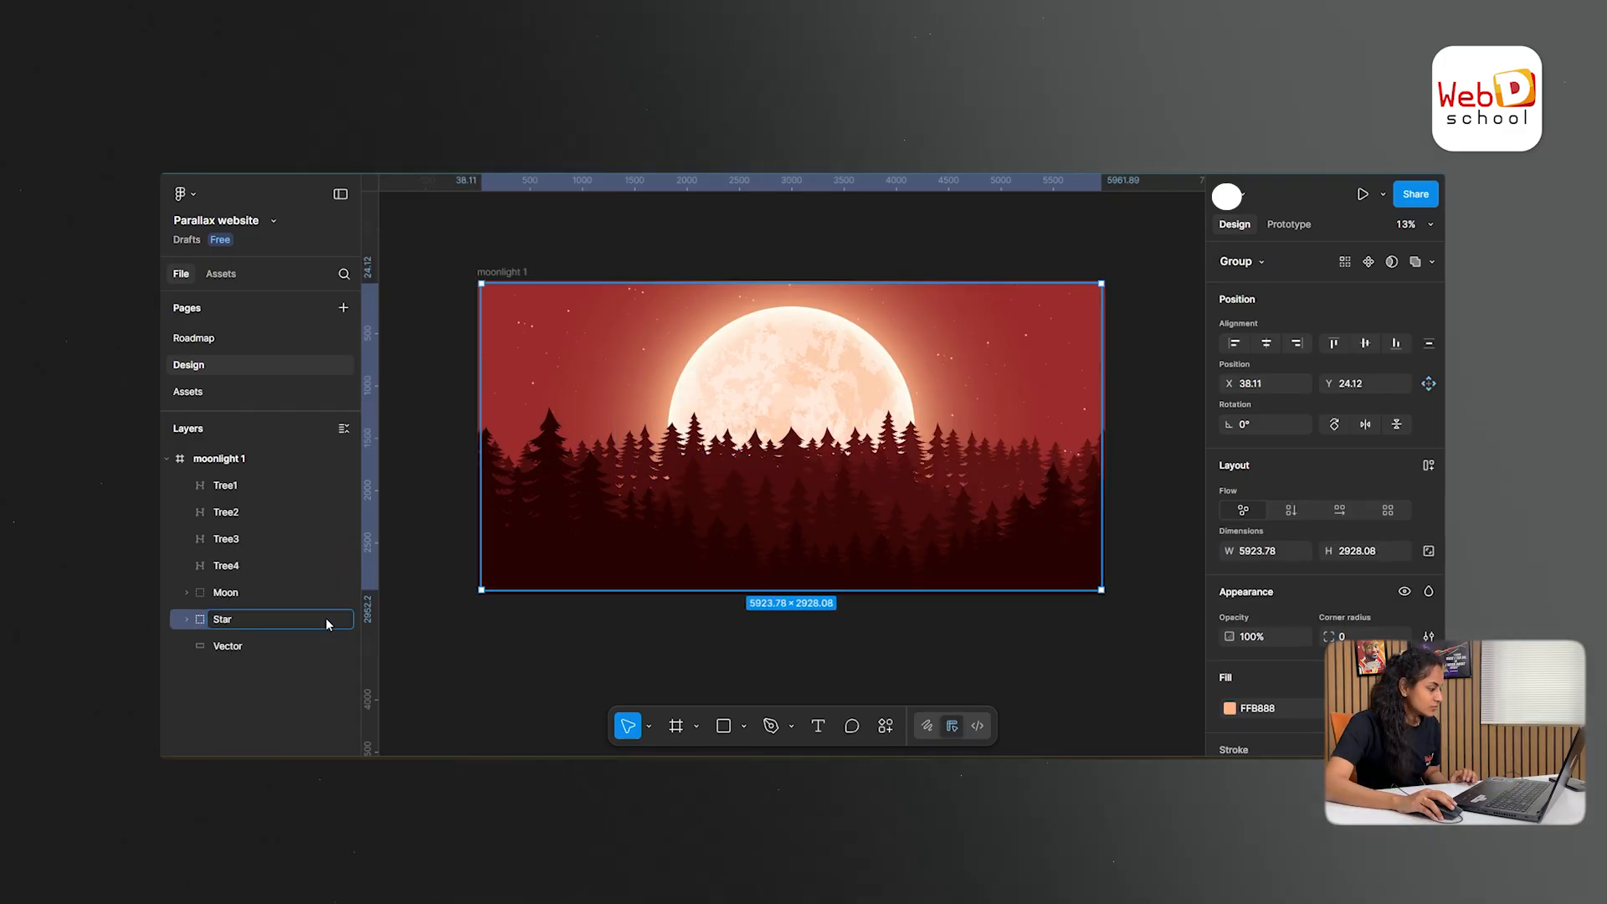
{"action": "left_click", "coordinate": [405, 631]}
- Hide and show the Star, Moon, Tree4, Tree3, Tree2 and Tree1 layers one by one to examine what each contains
{"action": "left_click", "coordinate": [233, 621]}
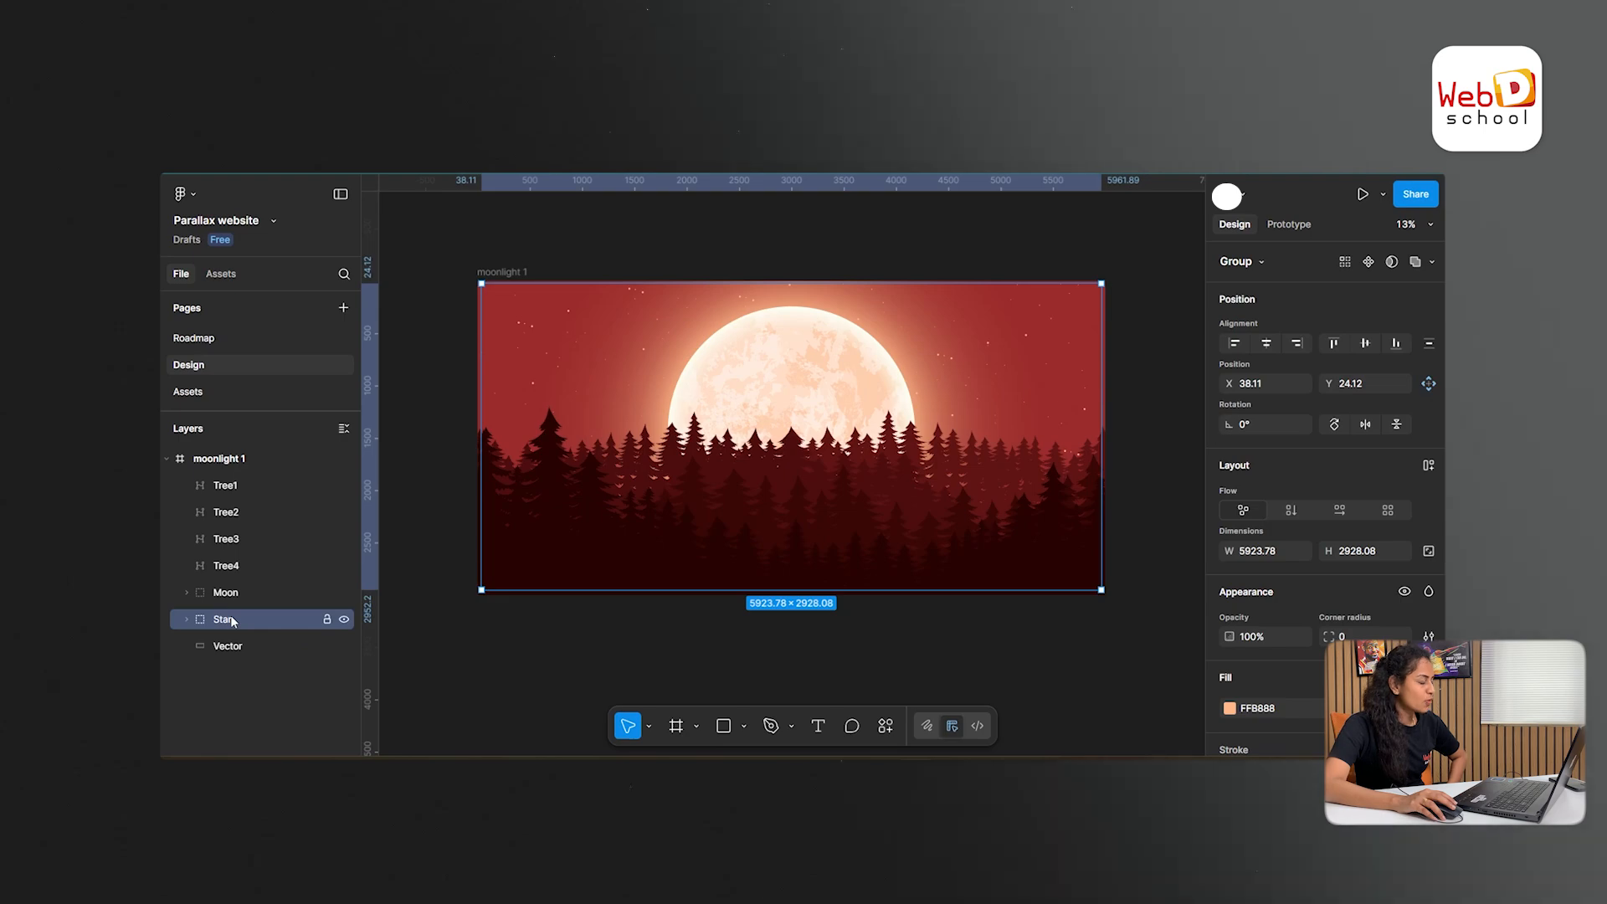
{"action": "left_click", "coordinate": [344, 621]}
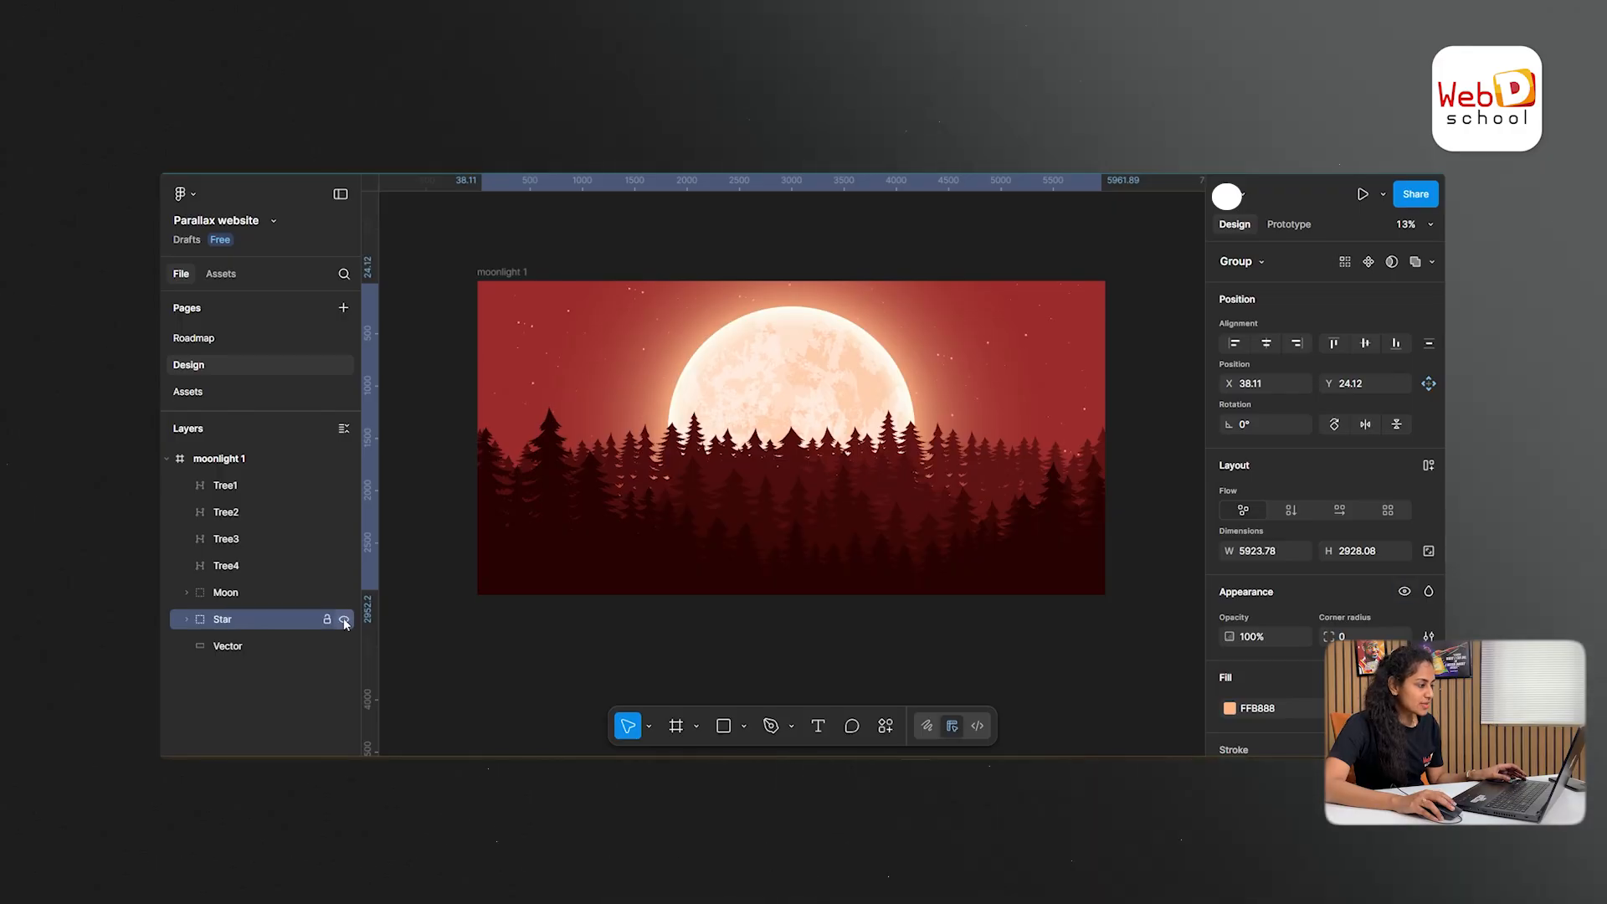
{"action": "left_click", "coordinate": [344, 620]}
{"action": "left_click", "coordinate": [344, 593]}
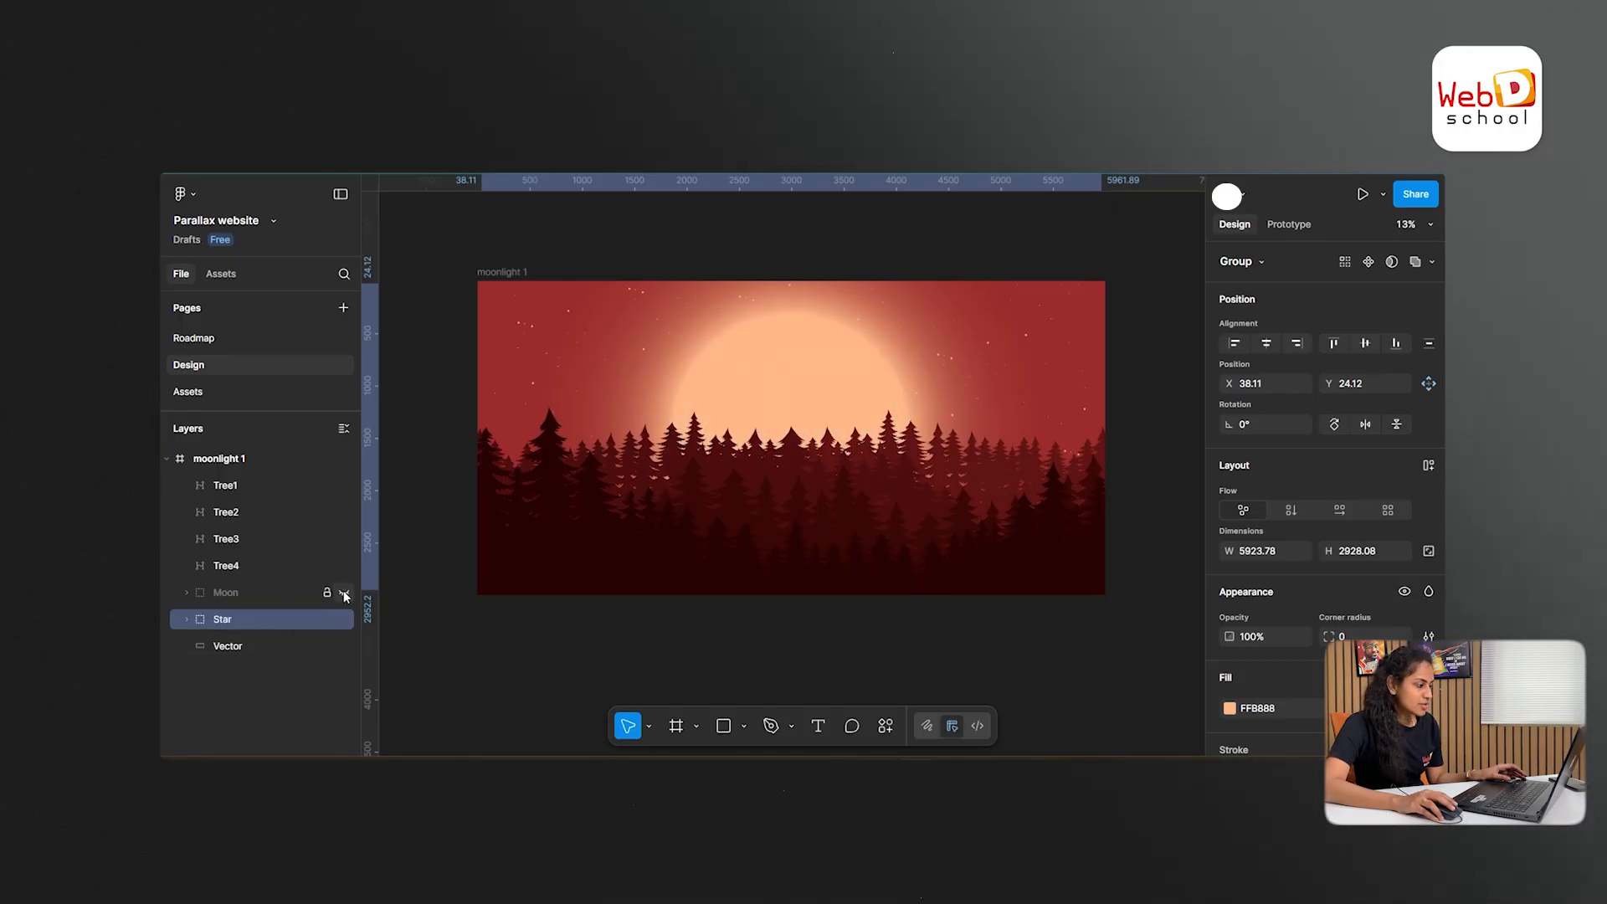
{"action": "left_click", "coordinate": [344, 594]}
{"action": "left_click", "coordinate": [344, 567]}
{"action": "left_click", "coordinate": [344, 567]}
{"action": "left_click", "coordinate": [344, 540]}
{"action": "left_click", "coordinate": [344, 540]}
{"action": "left_click", "coordinate": [344, 512]}
{"action": "left_click", "coordinate": [344, 512]}
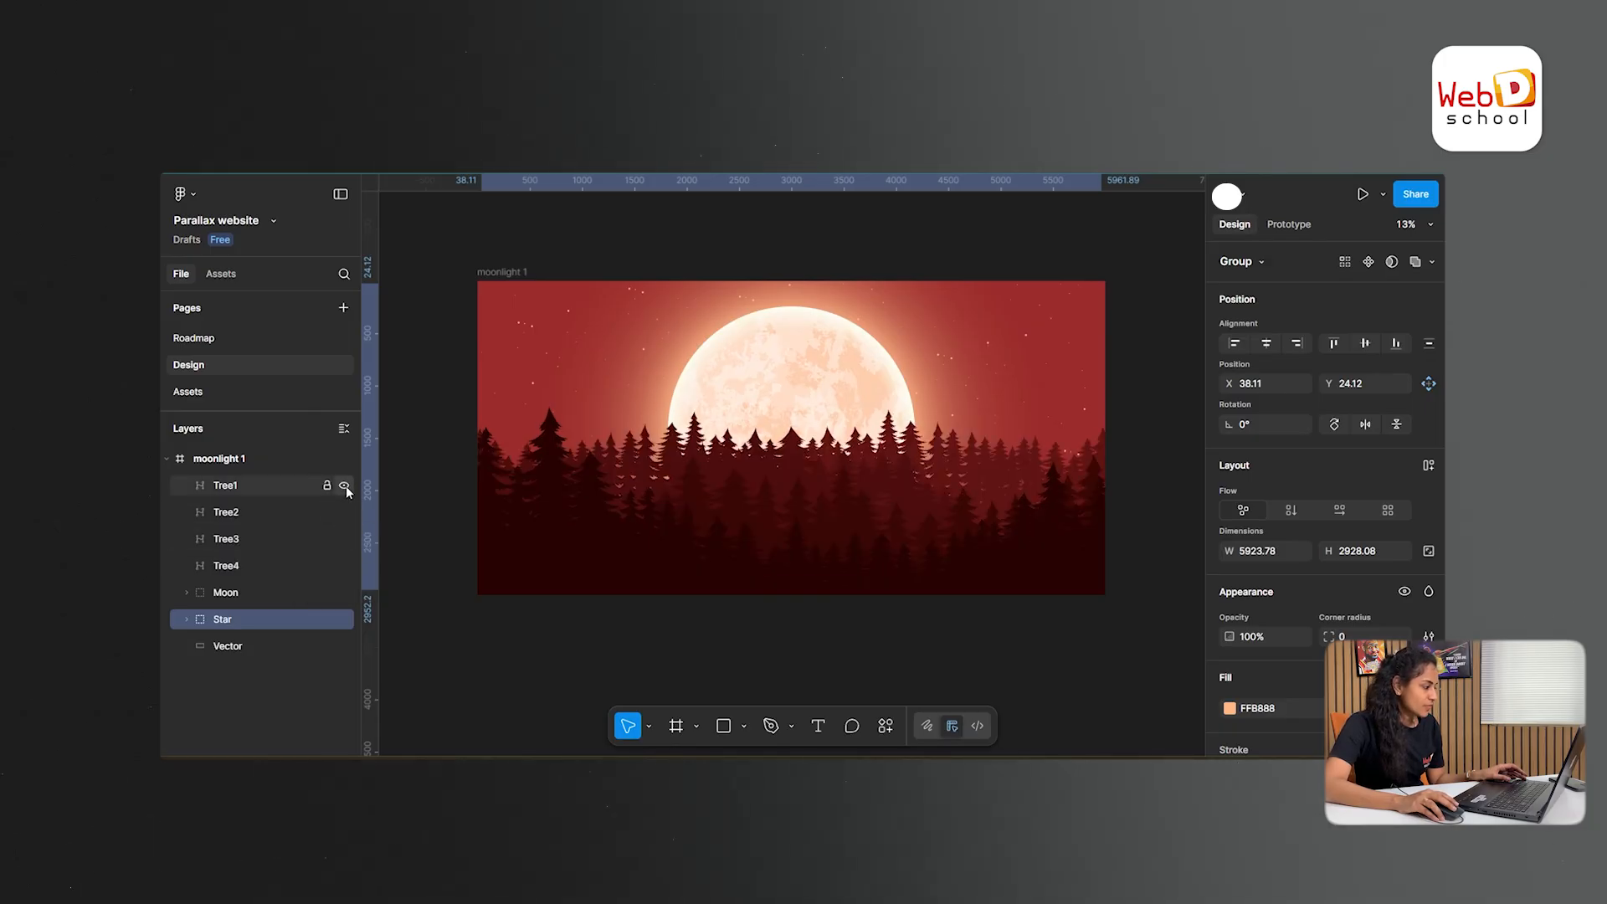
{"action": "left_click", "coordinate": [344, 486]}
{"action": "left_click", "coordinate": [344, 485]}
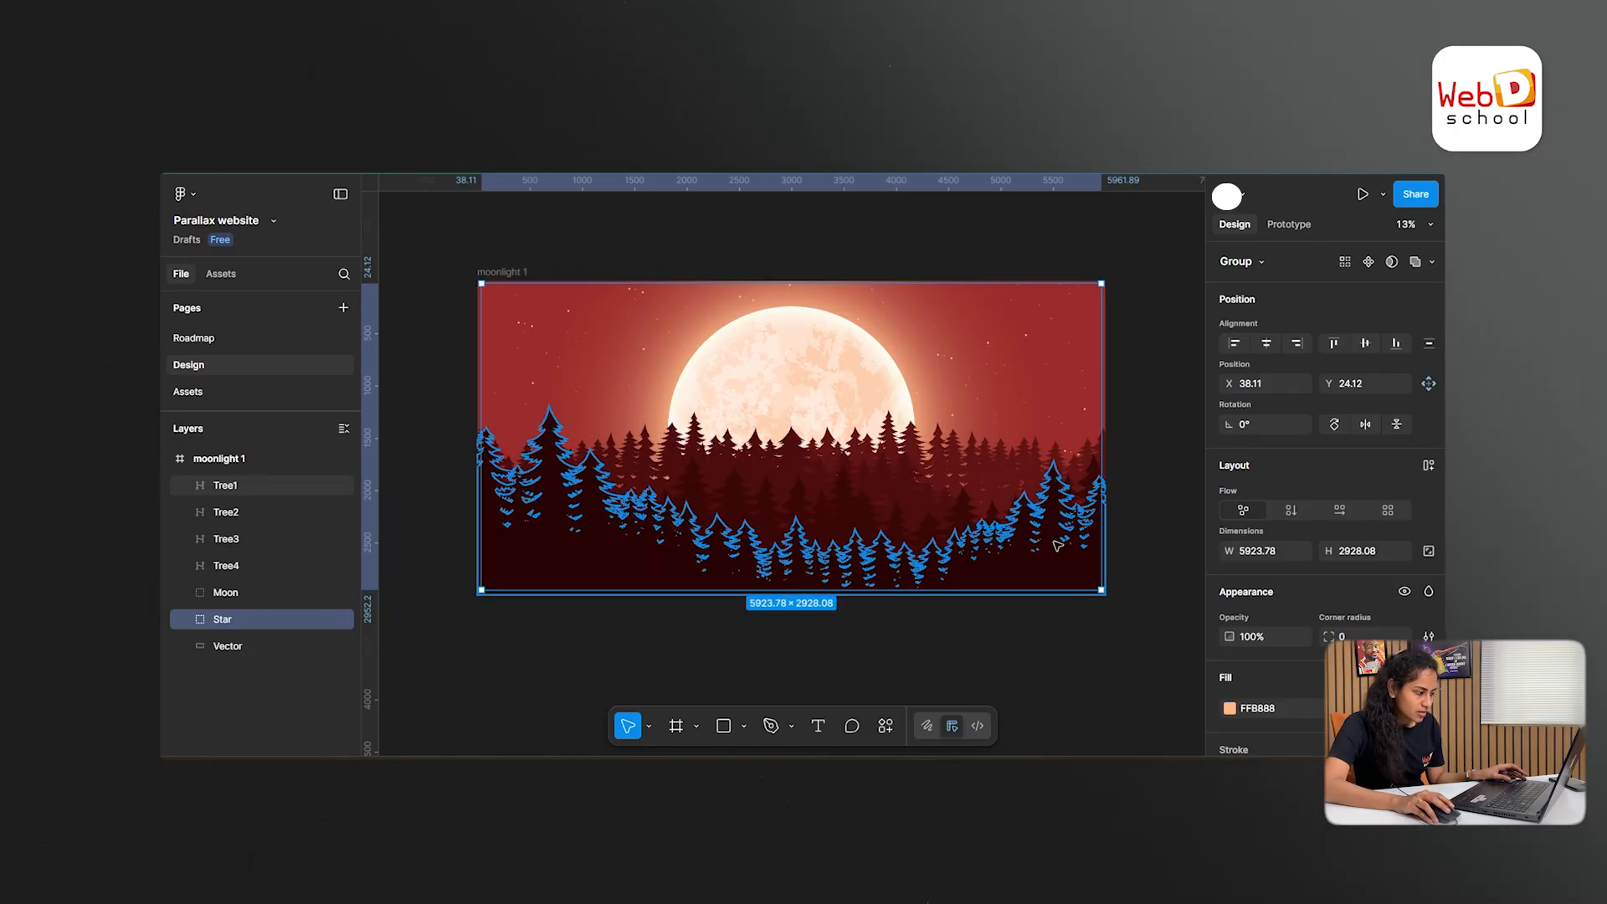
- Rename the bottommost vector layer of moonlight 1 as Background
{"action": "left_click", "coordinate": [246, 647]}
{"action": "double_click", "coordinate": [230, 647]}
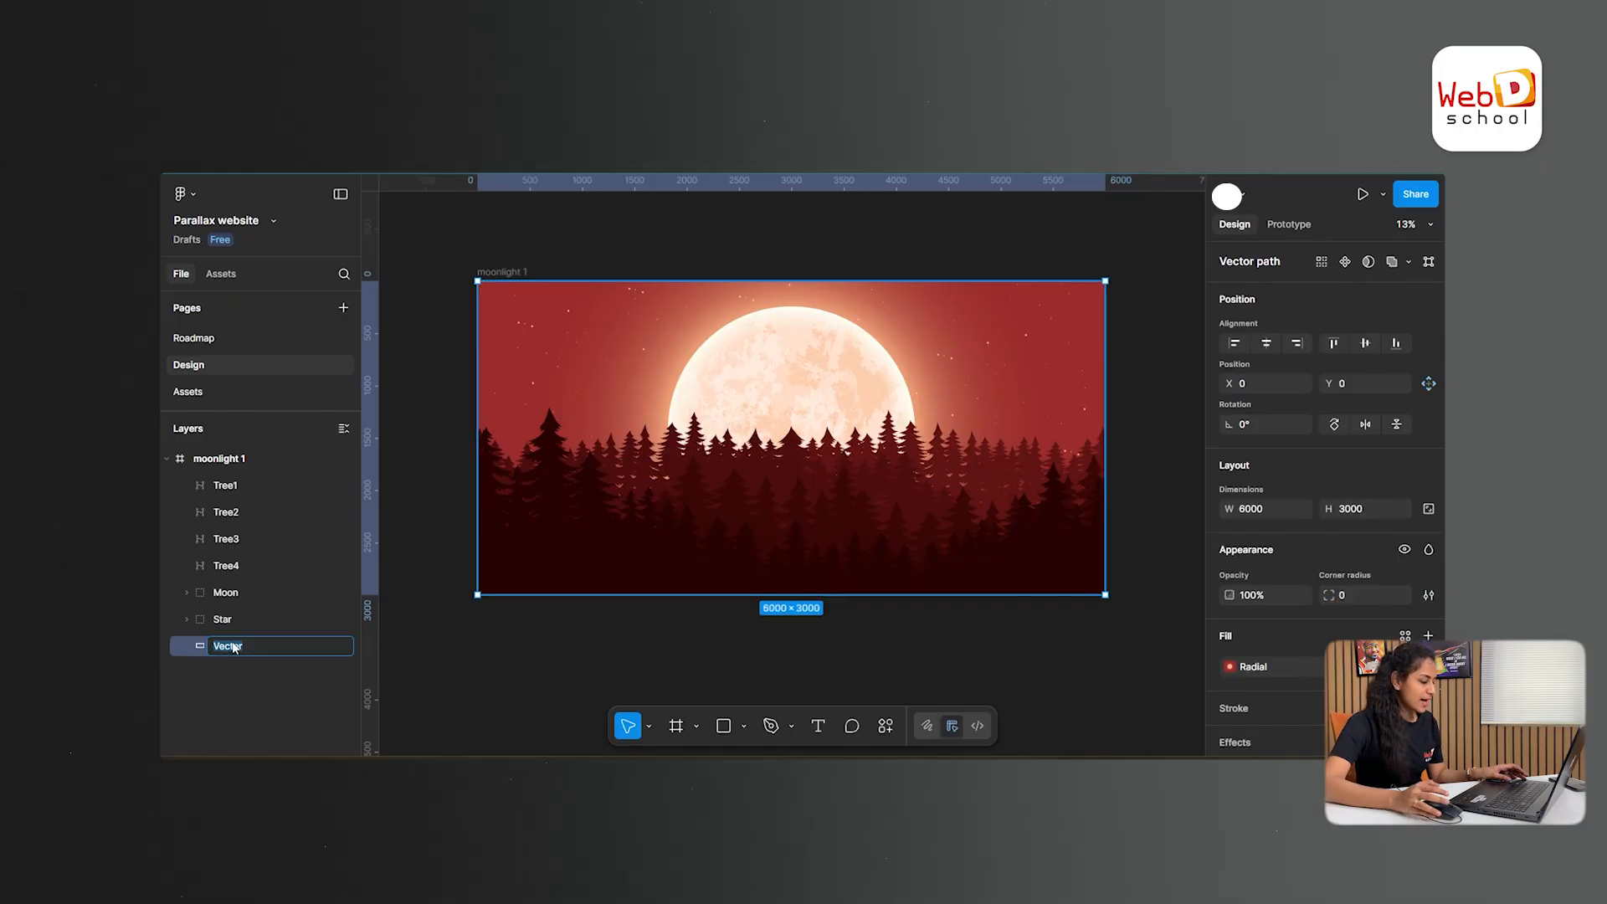
{"action": "type", "text": "Background"}
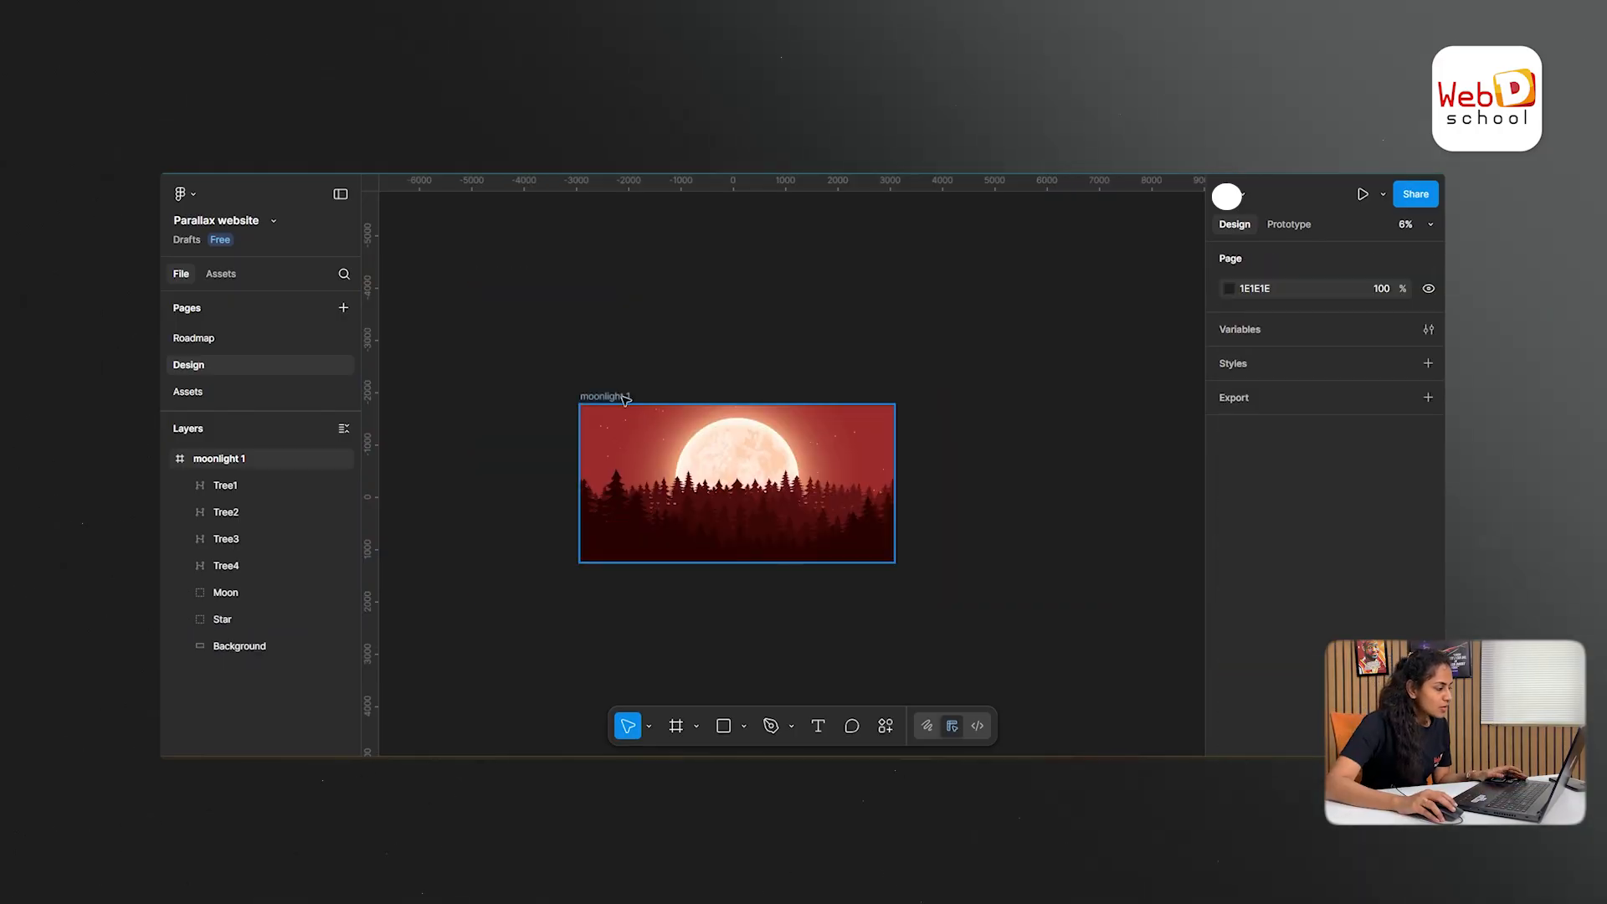
- Move the moonlight 1 frame to about X -3322, Y -2369 and add a 1440 × 1024 Desktop frame beside it
{"action": "left_click_drag", "start_coordinate": [608, 393], "coordinate": [588, 362]}
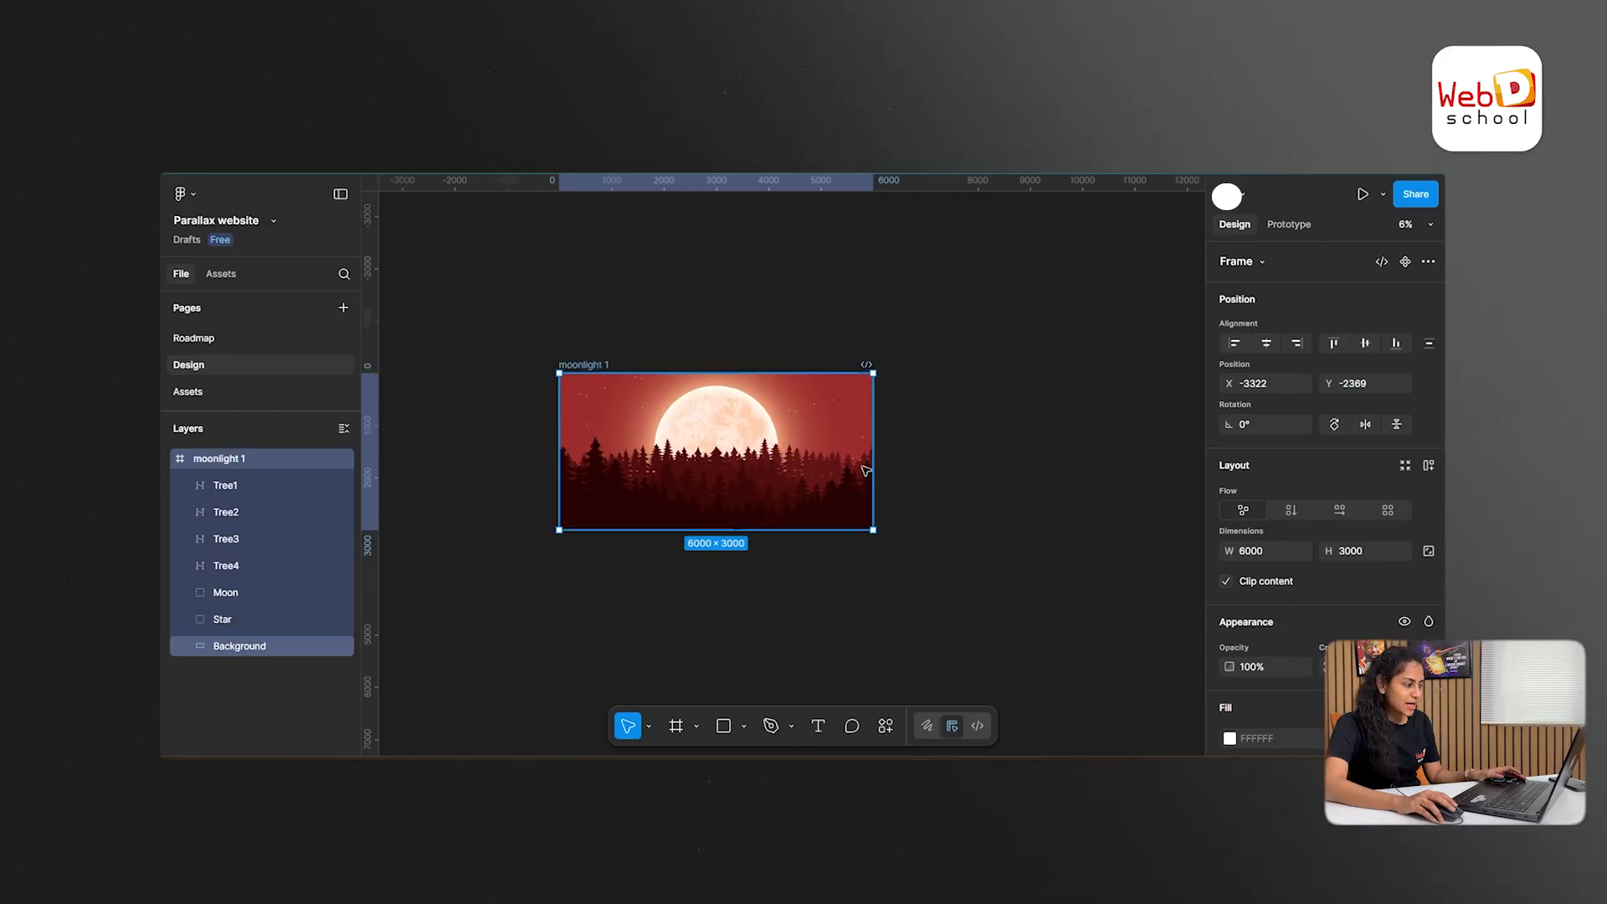
{"action": "left_click_drag", "start_coordinate": [999, 414], "coordinate": [841, 434]}
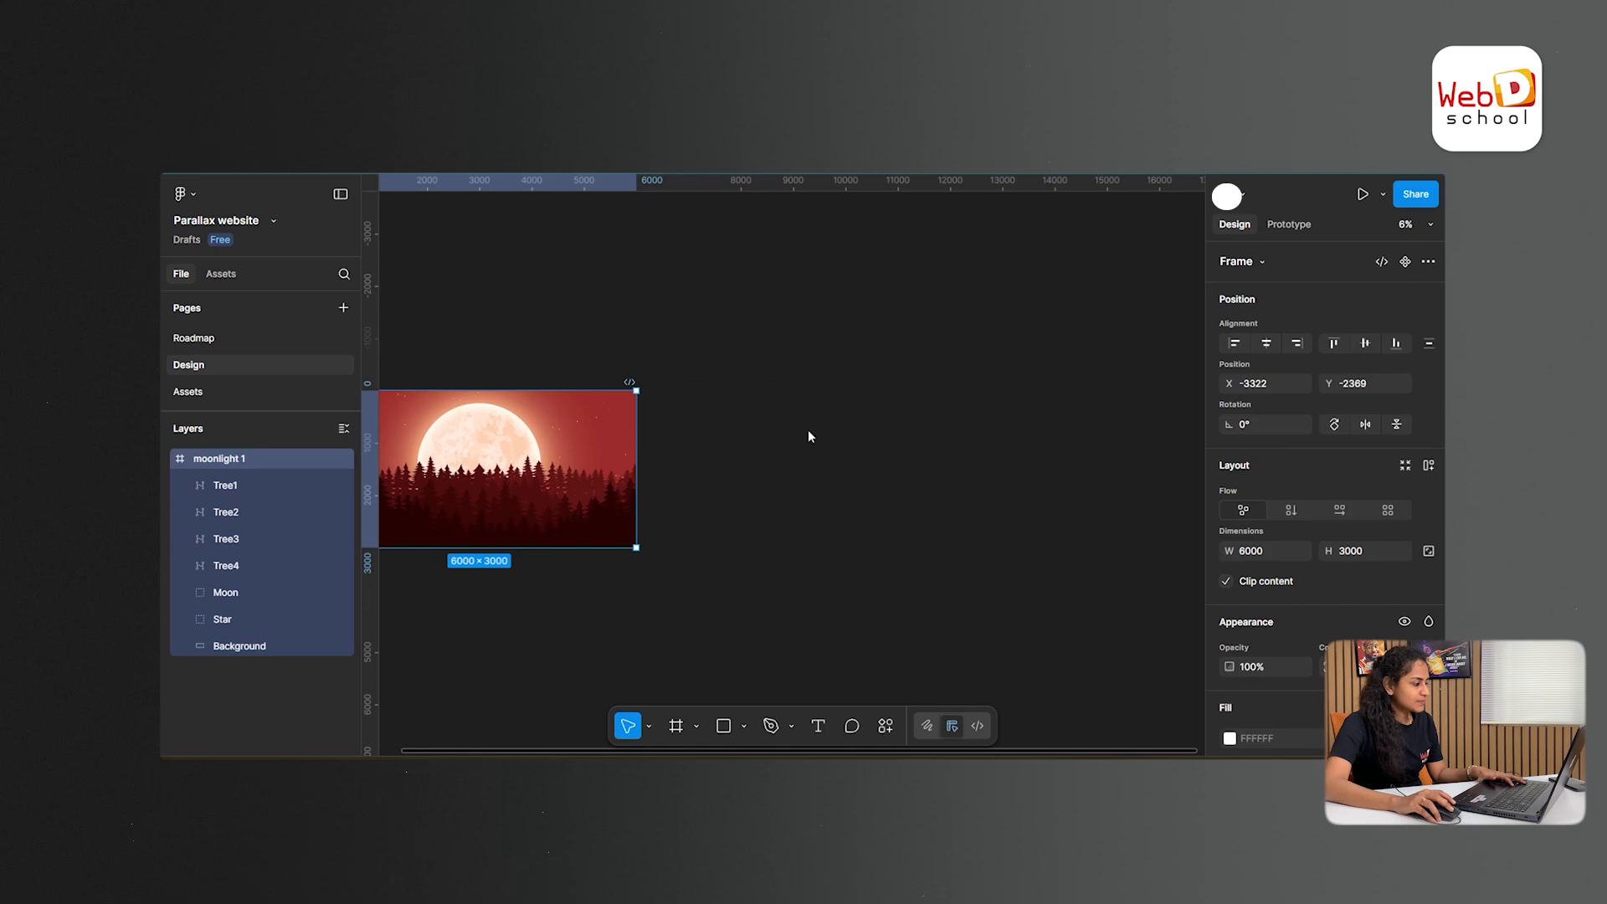
{"action": "key", "text": "f"}
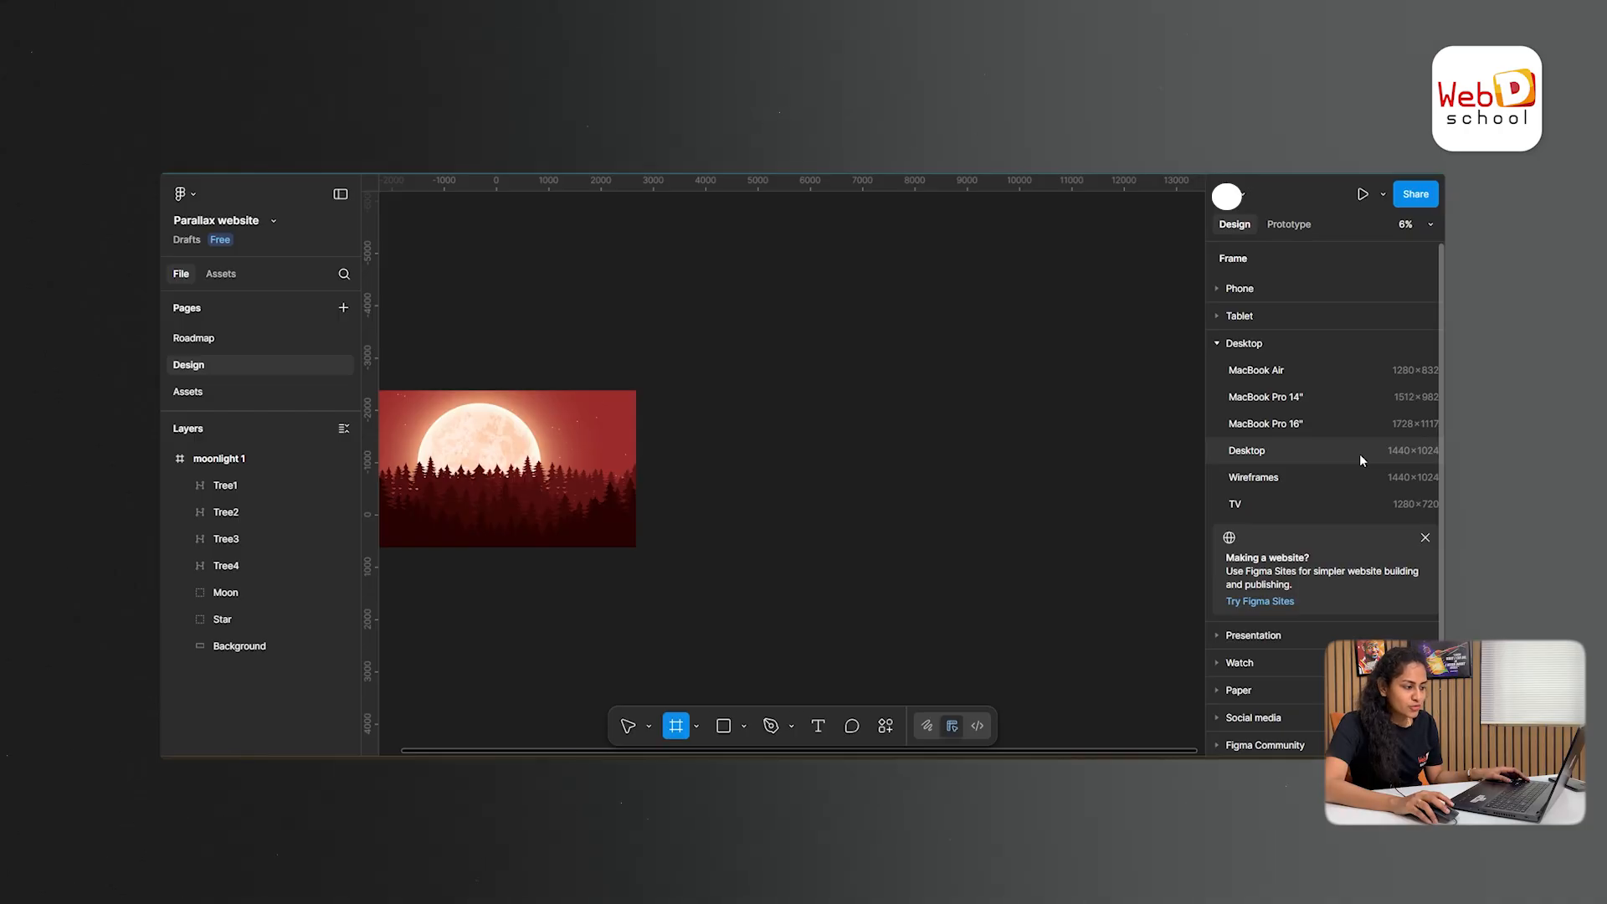
{"action": "left_click", "coordinate": [1359, 453]}
{"action": "left_click", "coordinate": [983, 485]}
{"action": "scroll", "coordinate": [1001, 369], "scroll_direction": "left", "scroll_amount": 2}
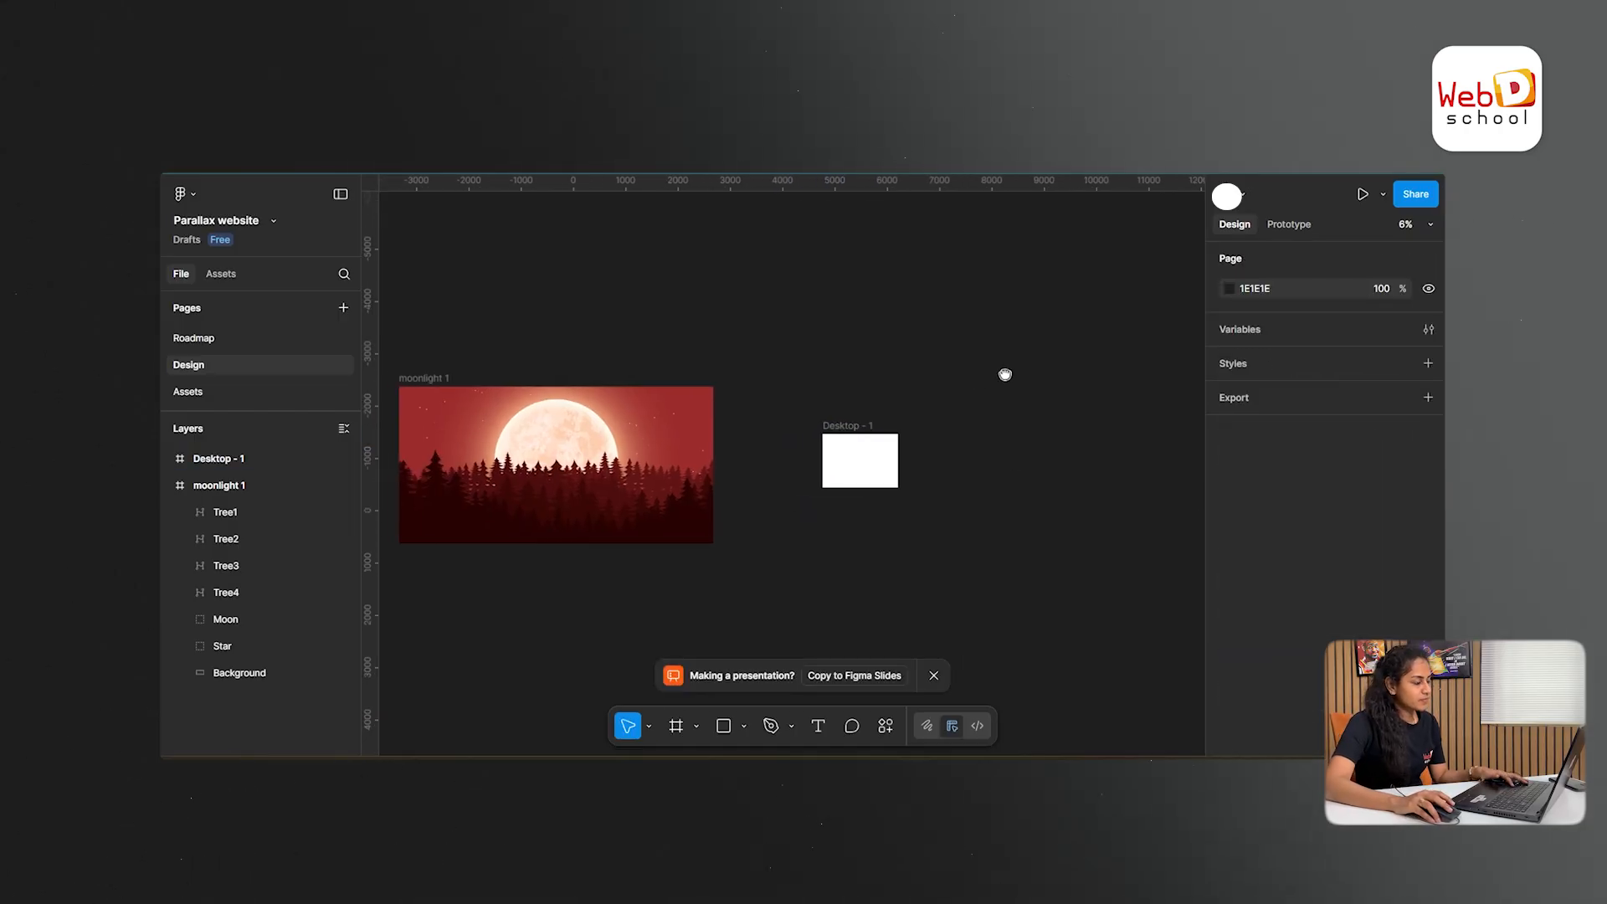
- Scale the moonlight 1 frame proportionally down to about 1956 × 978 and move it into the Desktop - 1 frame
{"action": "left_click", "coordinate": [423, 378]}
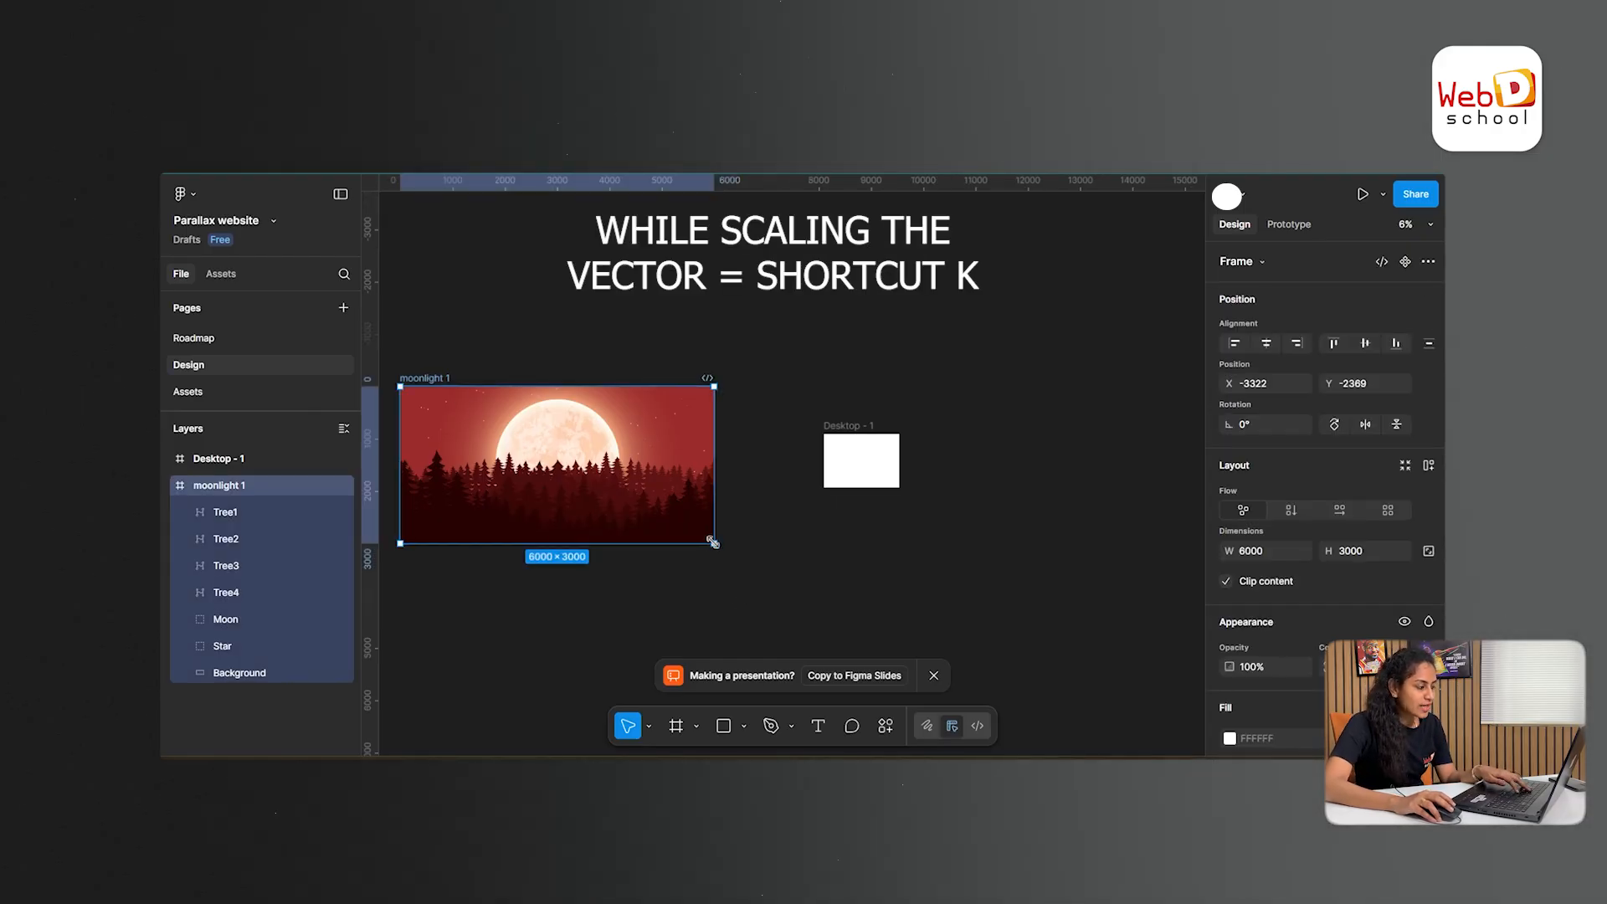
{"action": "key", "text": "k"}
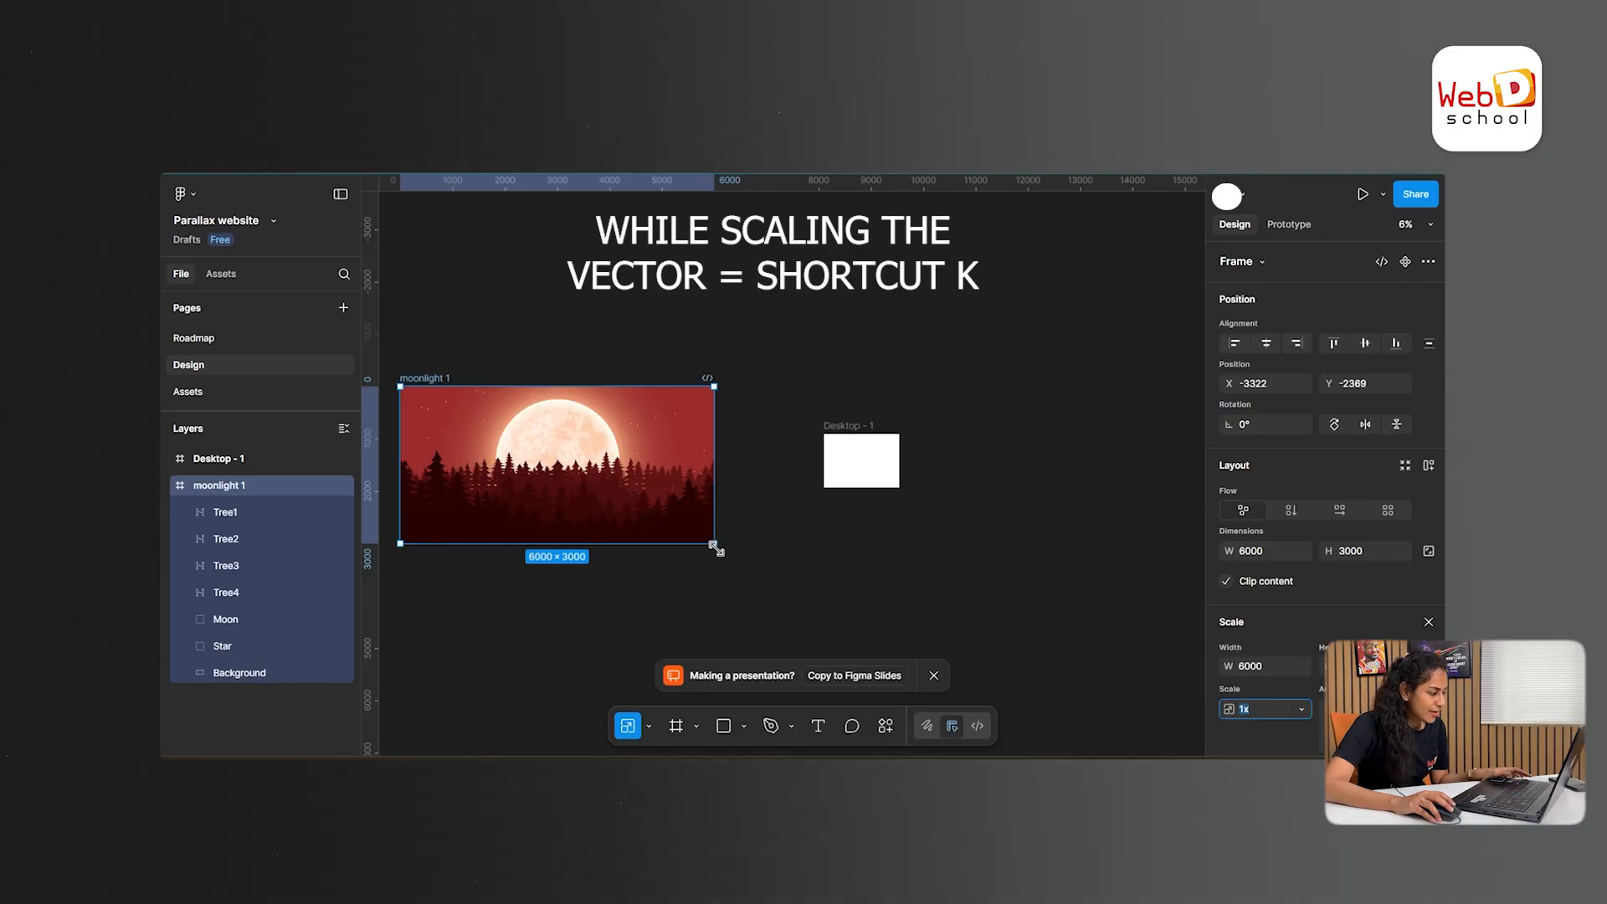
{"action": "left_click_drag", "start_coordinate": [714, 544], "coordinate": [609, 490]}
{"action": "left_click_drag", "start_coordinate": [560, 471], "coordinate": [850, 454]}
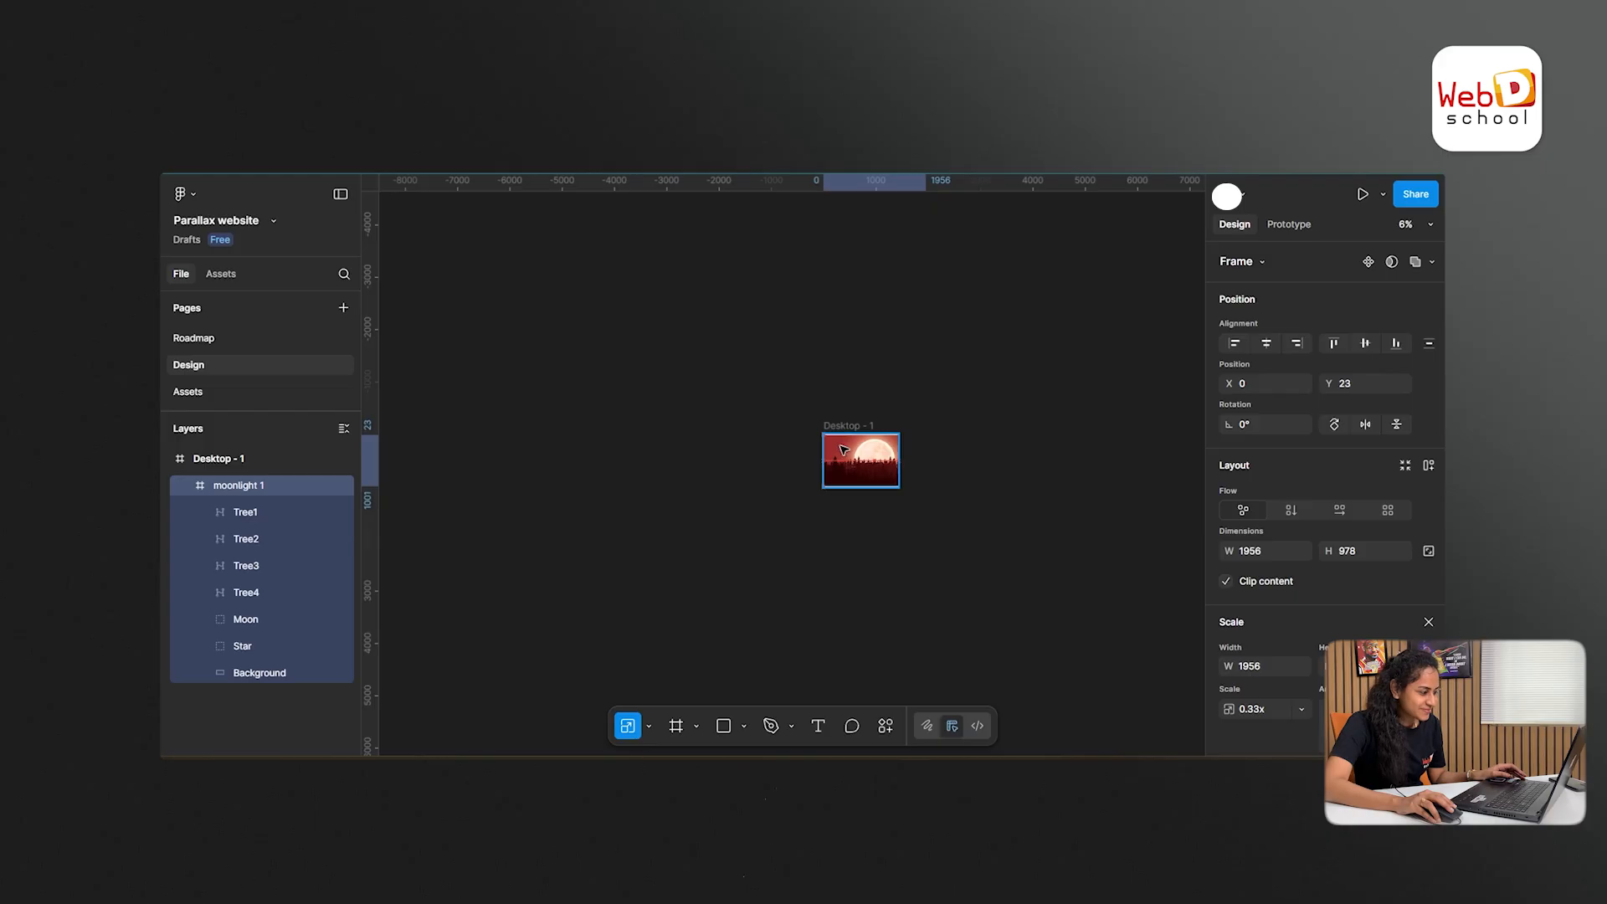
- Scale moonlight 1 up to about 2136 × 1068 and position it at X -360, Y -14 so it covers the desktop frame
{"action": "key", "text": "ctrl+equal"}
{"action": "key", "text": "ctrl+equal"}
{"action": "left_click_drag", "start_coordinate": [986, 488], "coordinate": [725, 448]}
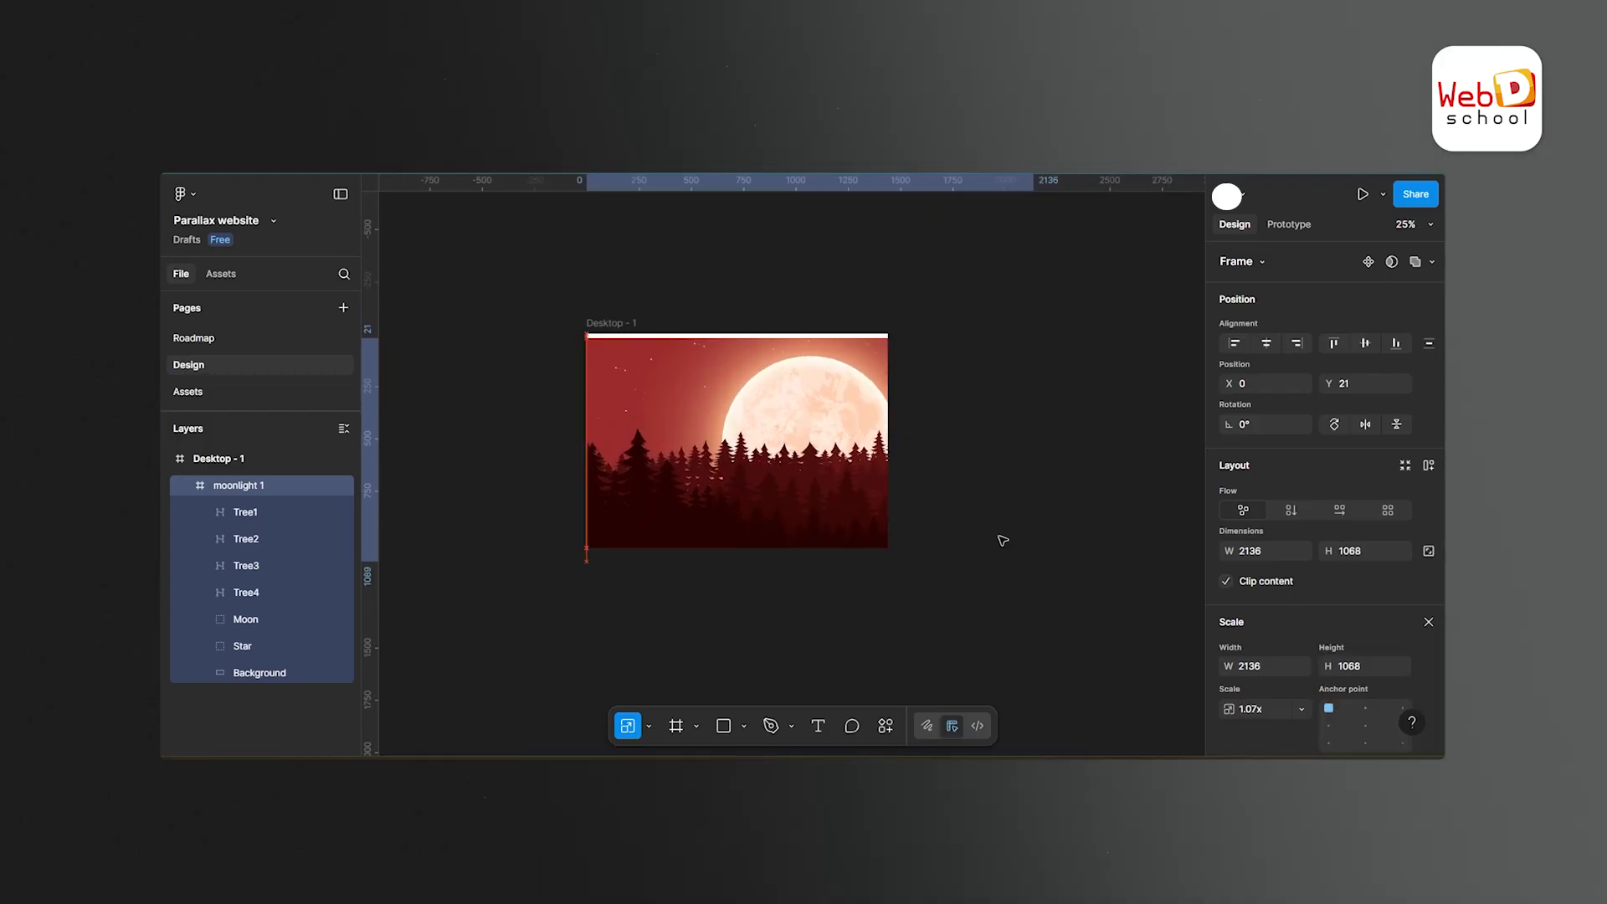
{"action": "left_click_drag", "start_coordinate": [1001, 538], "coordinate": [1002, 540]}
{"action": "key", "text": "Up"}
{"action": "key", "text": "Up"}
{"action": "key", "text": "Up"}
{"action": "key", "text": "Up"}
{"action": "key", "text": "Up"}
{"action": "key", "text": "Up"}
{"action": "key", "text": "Up"}
{"action": "key", "text": "Up"}
{"action": "key", "text": "Up"}
{"action": "key", "text": "Up"}
{"action": "key", "text": "Up"}
{"action": "key", "text": "Up"}
{"action": "key", "text": "Up"}
{"action": "key", "text": "Up"}
{"action": "key", "text": "Up"}
{"action": "key", "text": "Up"}
{"action": "key", "text": "Up"}
{"action": "key", "text": "Up"}
{"action": "key", "text": "Up"}
{"action": "key", "text": "Up"}
{"action": "key", "text": "shift+Left"}
{"action": "key", "text": "shift+Left"}
{"action": "key", "text": "shift+Left"}
{"action": "key", "text": "shift+Left"}
{"action": "key", "text": "shift+Left"}
{"action": "key", "text": "shift+Left"}
{"action": "key", "text": "shift+Left"}
{"action": "key", "text": "shift+Left"}
{"action": "key", "text": "shift+Left"}
{"action": "key", "text": "shift+Left"}
{"action": "key", "text": "shift+Left"}
{"action": "key", "text": "shift+Left"}
{"action": "key", "text": "shift+Left"}
{"action": "key", "text": "shift+Left"}
{"action": "key", "text": "shift+Left"}
{"action": "key", "text": "shift+Left"}
{"action": "key", "text": "shift+Left"}
{"action": "key", "text": "shift+Left"}
{"action": "key", "text": "shift+Left"}
{"action": "key", "text": "shift+Left"}
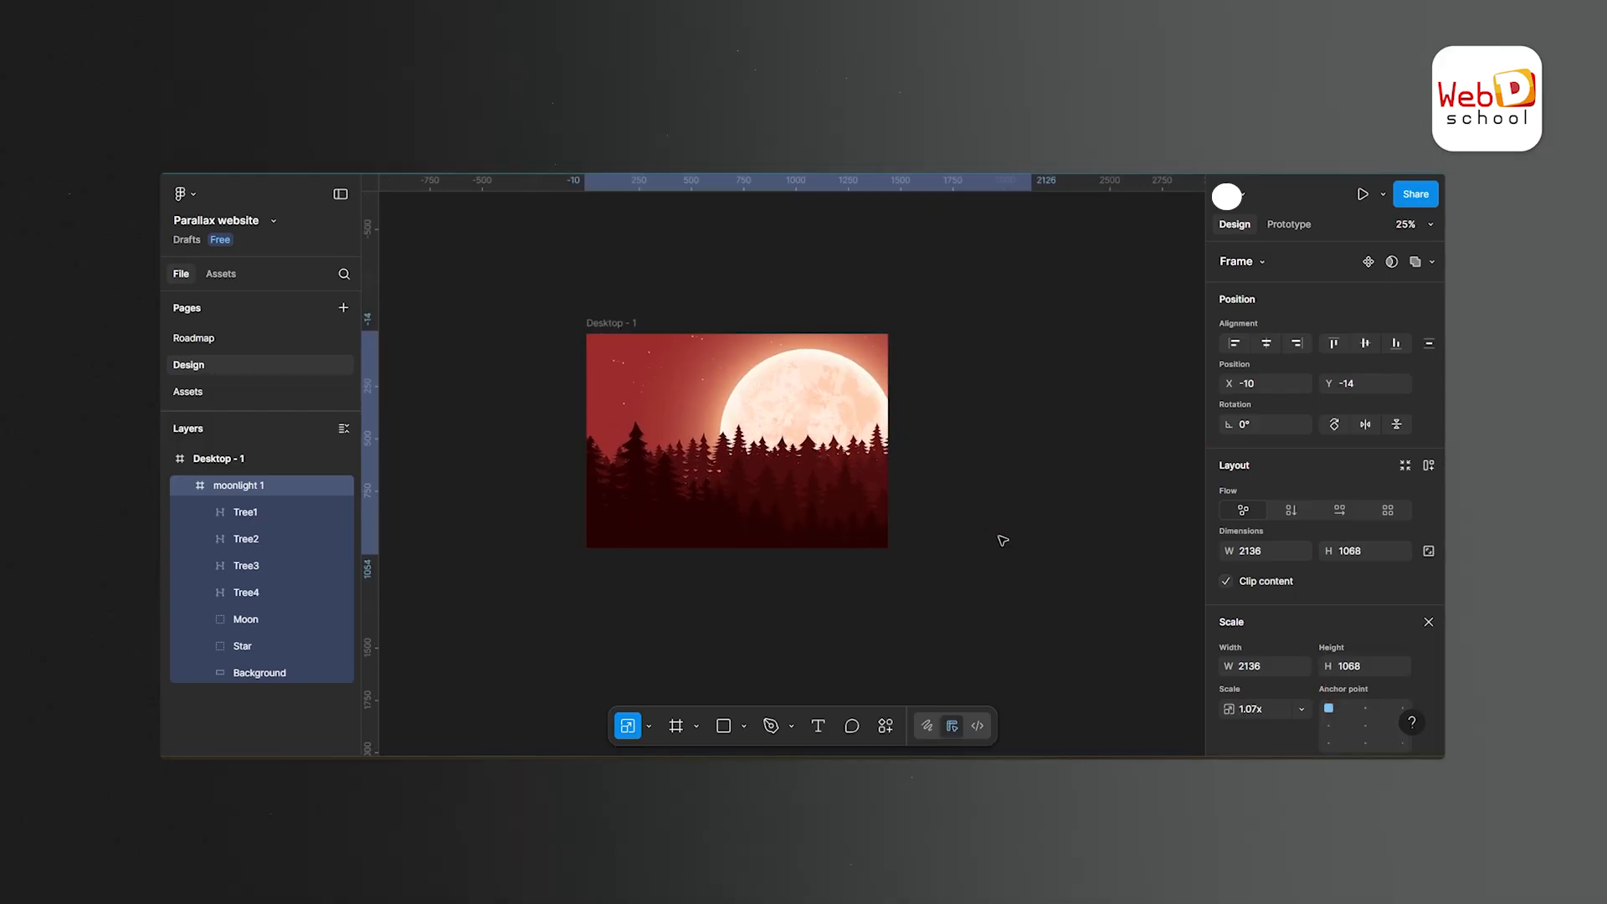
{"action": "key", "text": "shift+Right"}
{"action": "key", "text": "shift+Right"}
{"action": "key", "text": "shift+Right"}
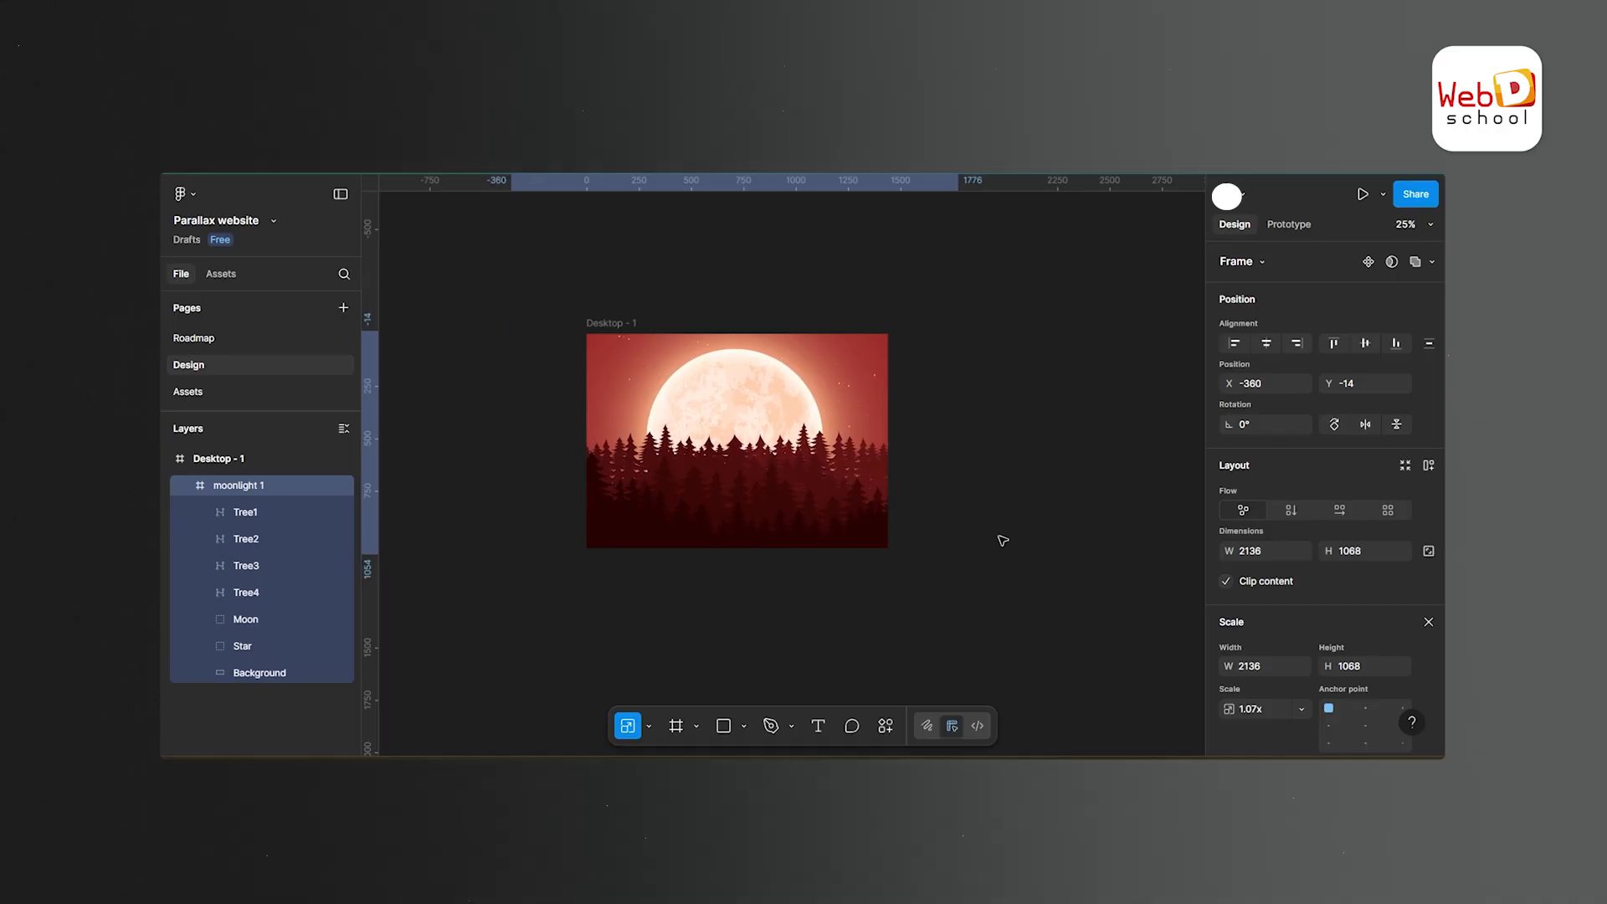
{"action": "left_click", "coordinate": [1054, 487]}
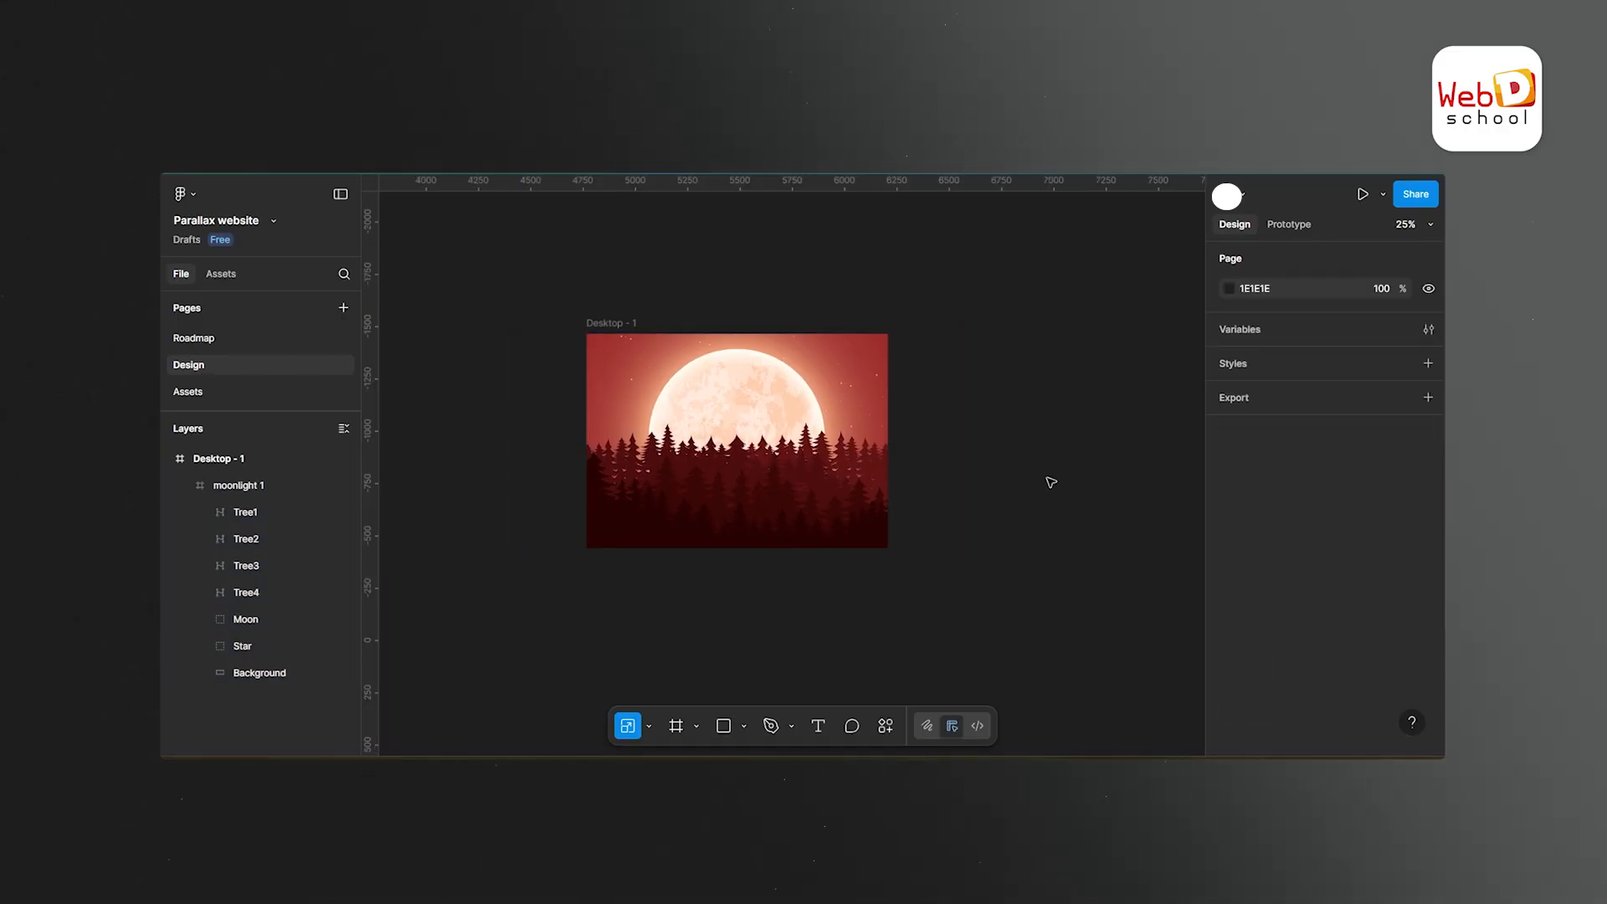
- Extend the Desktop - 1 frame's height to about 2444 and draw a rectangle about 1444 × 444 directly below the forest artwork
{"action": "key", "text": "ctrl+equal"}
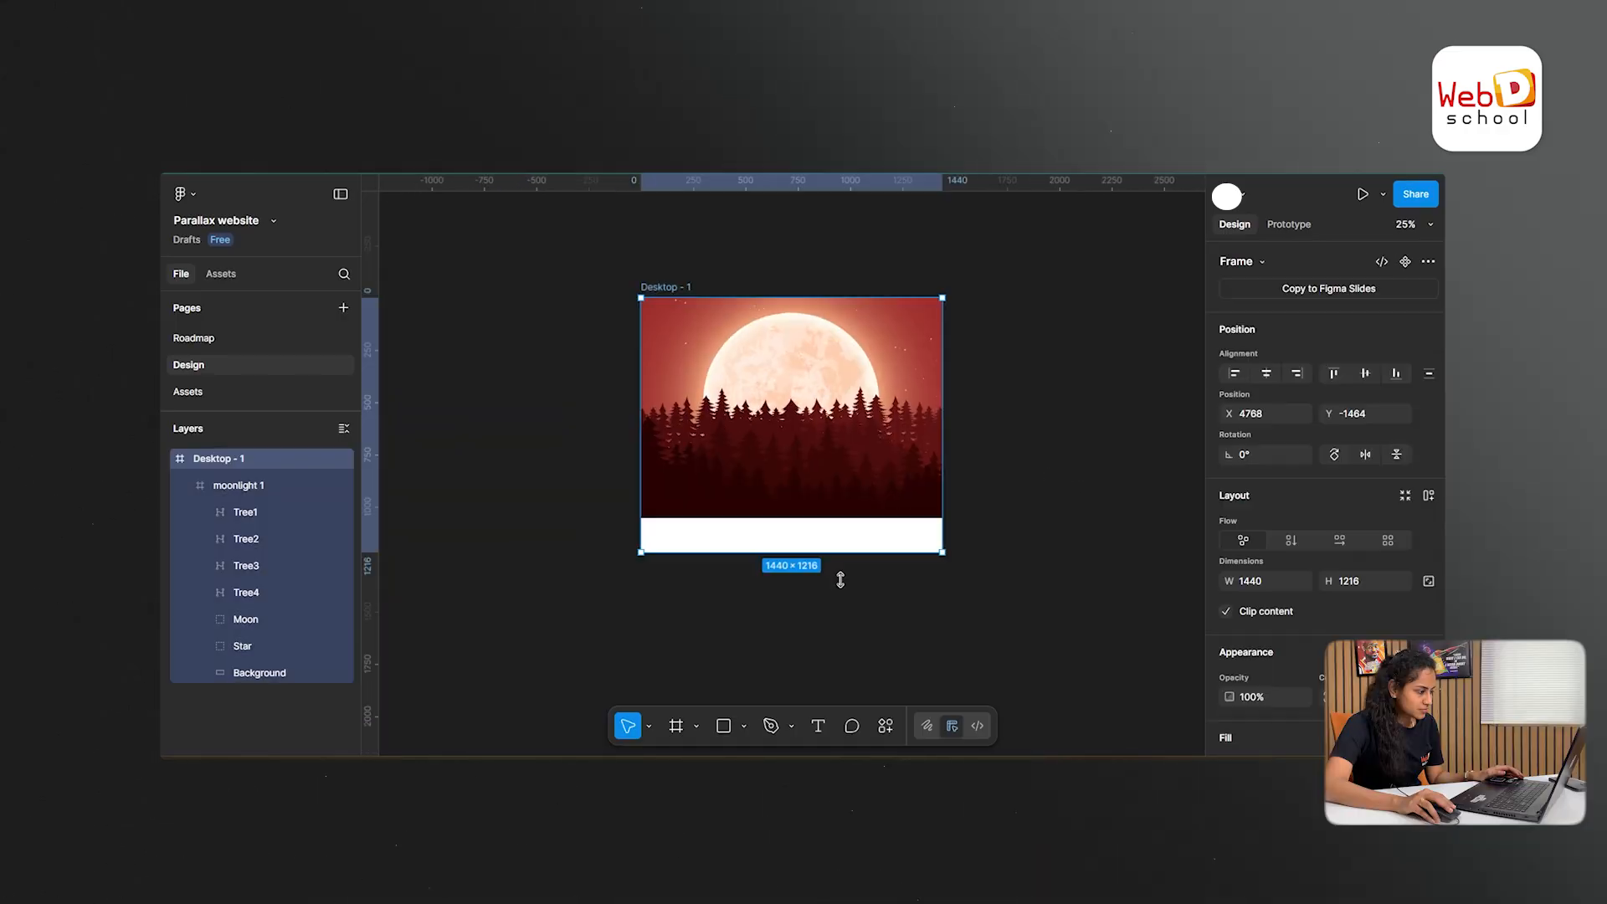
{"action": "left_click_drag", "start_coordinate": [840, 579], "coordinate": [842, 722]}
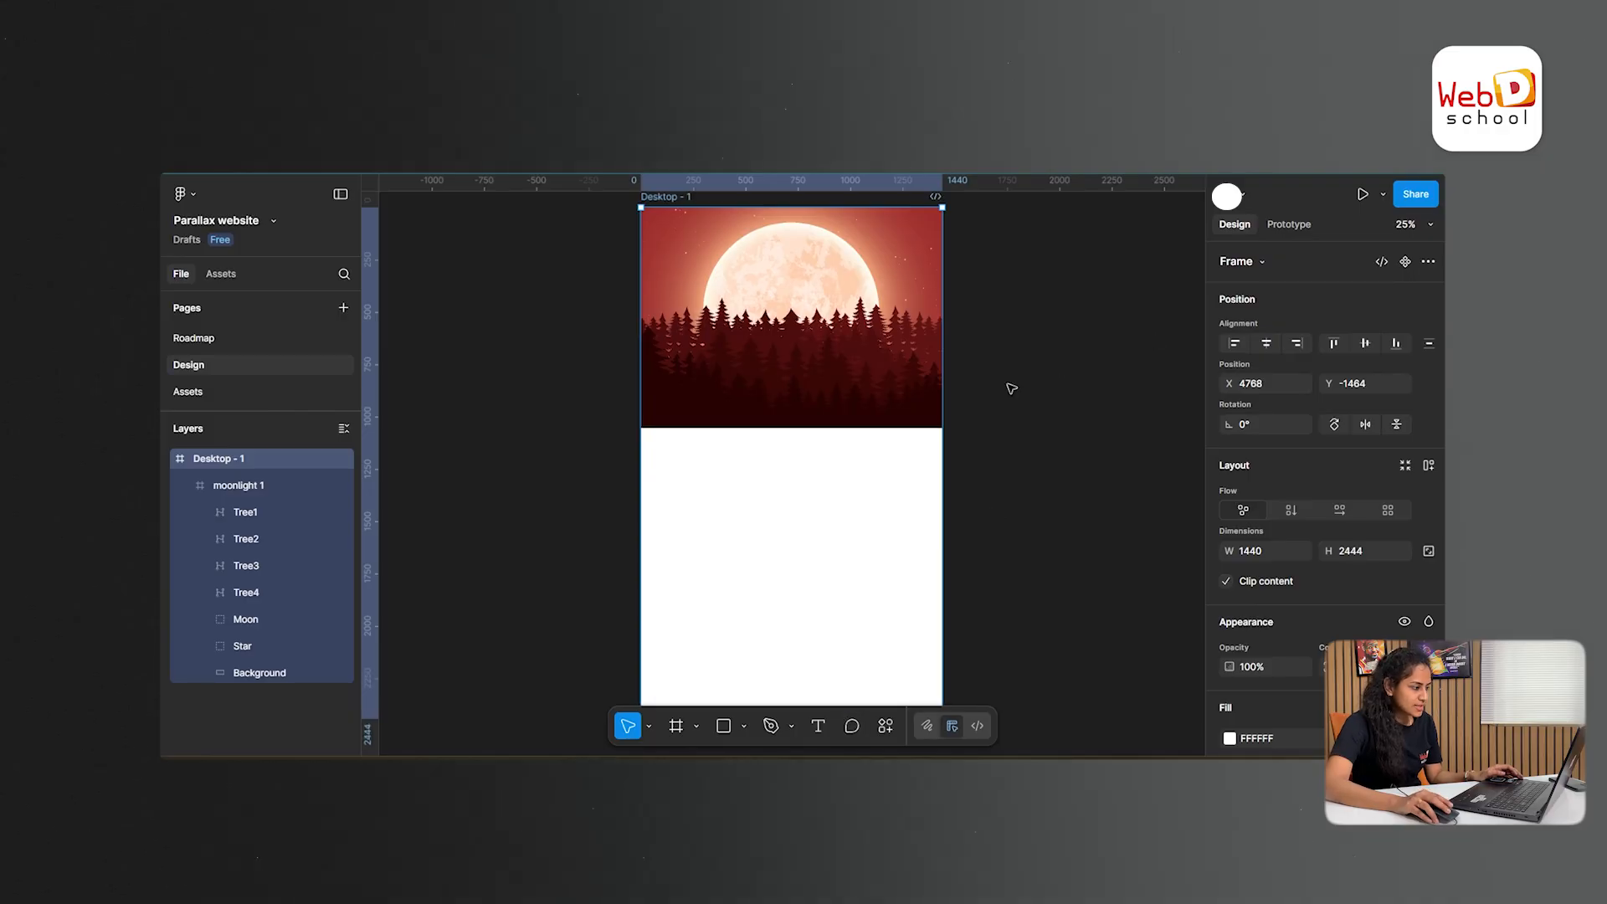
{"action": "key", "text": "r"}
{"action": "left_click_drag", "start_coordinate": [641, 424], "coordinate": [943, 517]}
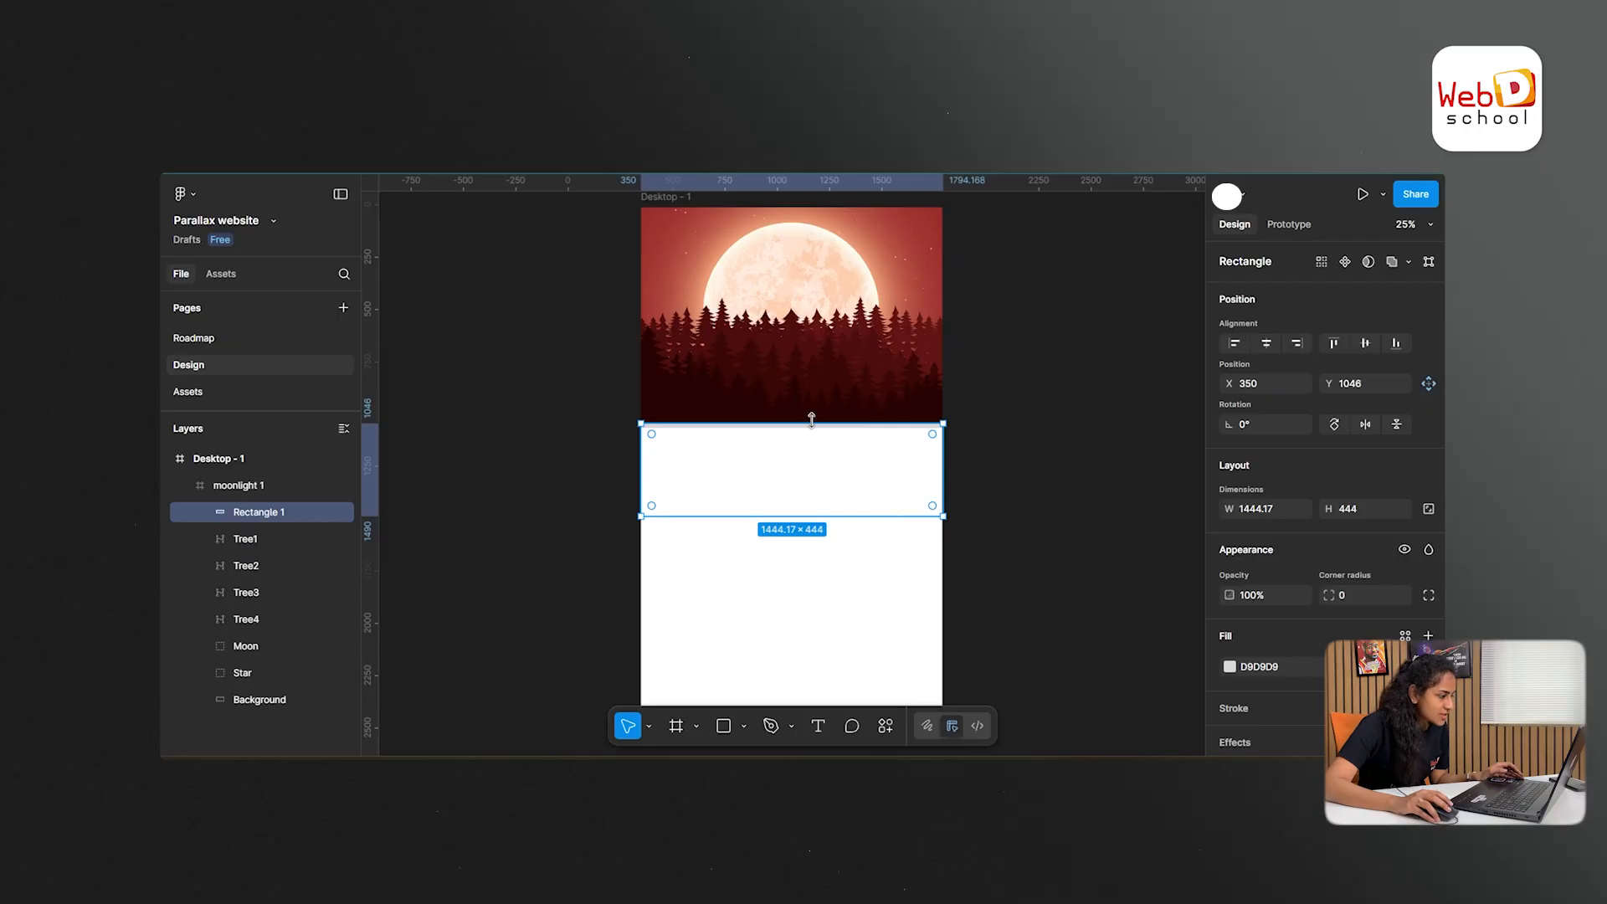
- Group Tree1, then place the rectangle above moonlight 1 as a 280303-filled block about 1456 × 610 beneath the trees
{"action": "left_click", "coordinate": [771, 419], "text": "shift"}
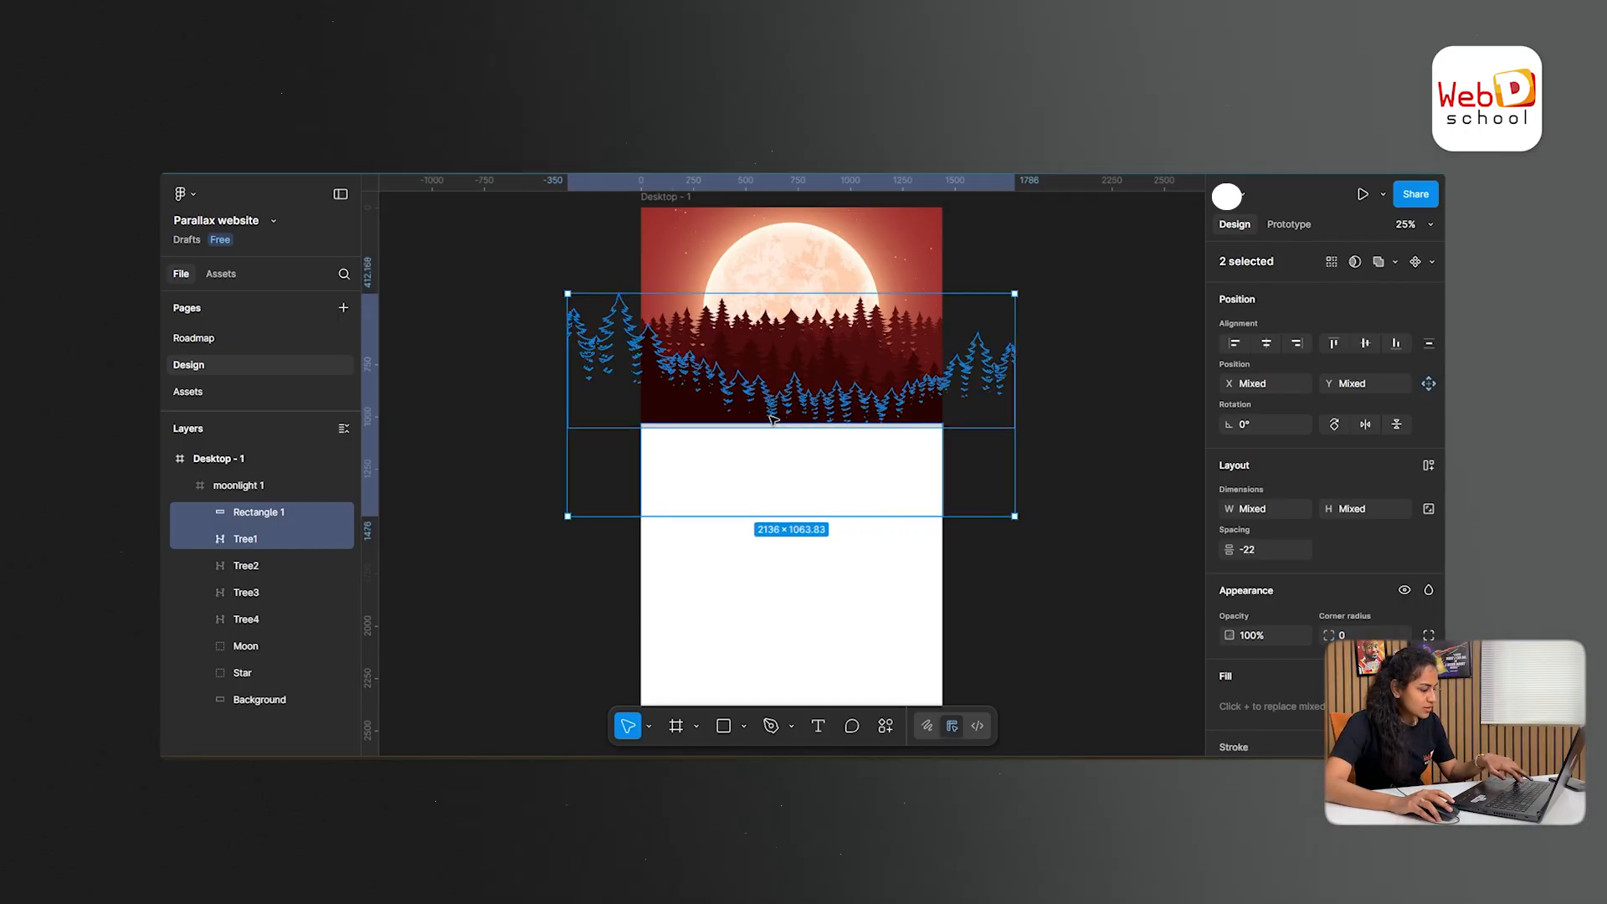
{"action": "key", "text": "ctrl+g"}
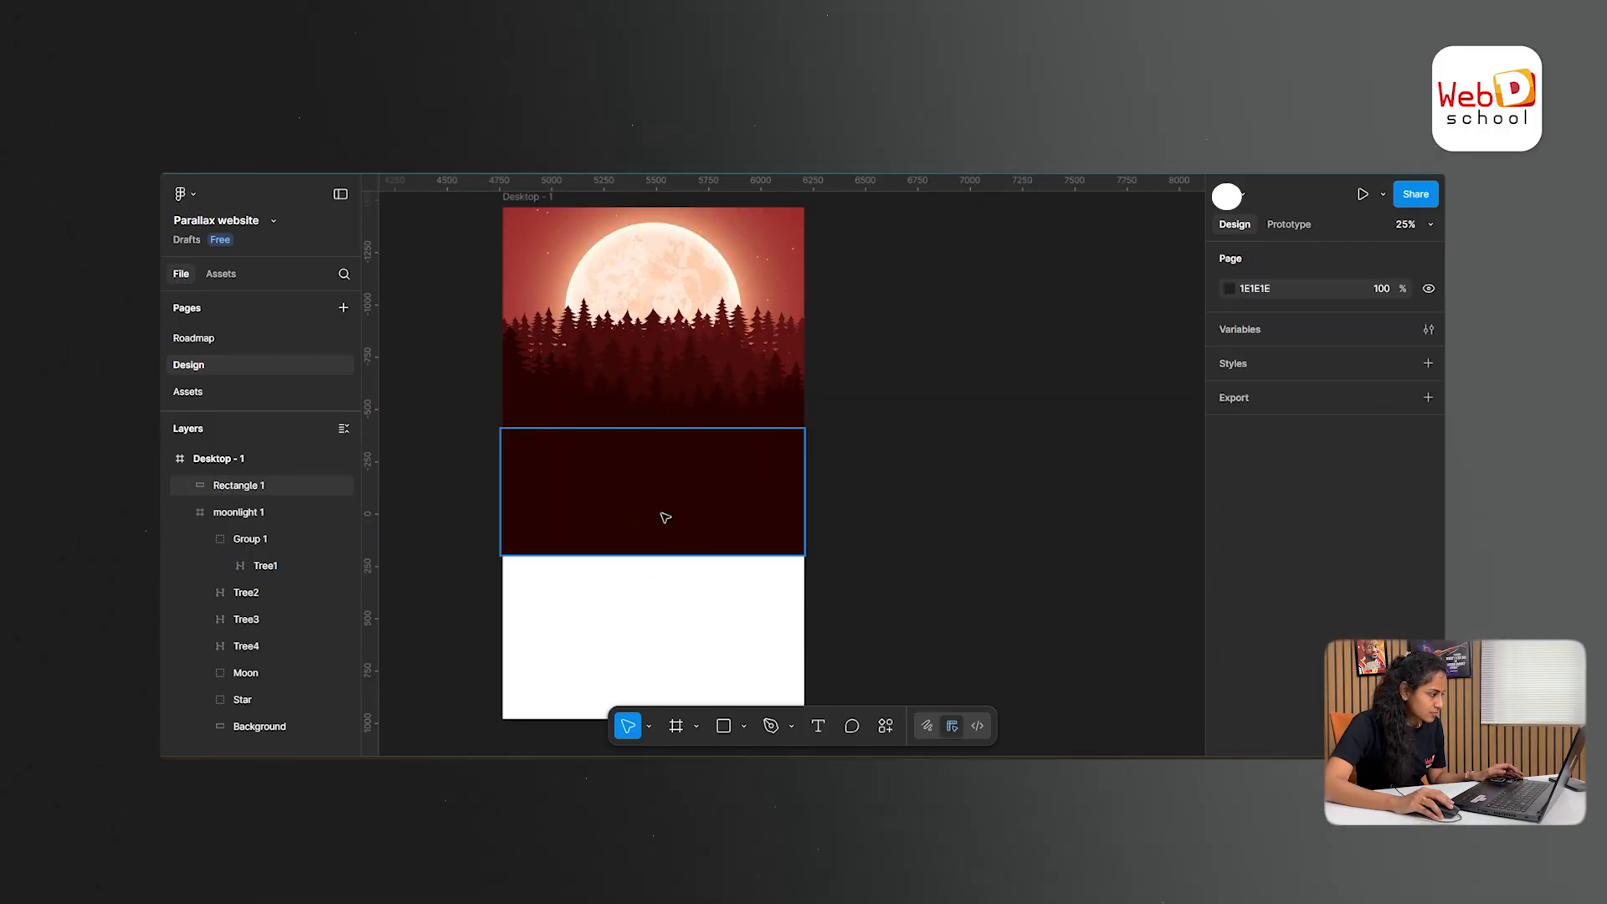
{"action": "left_click", "coordinate": [660, 513]}
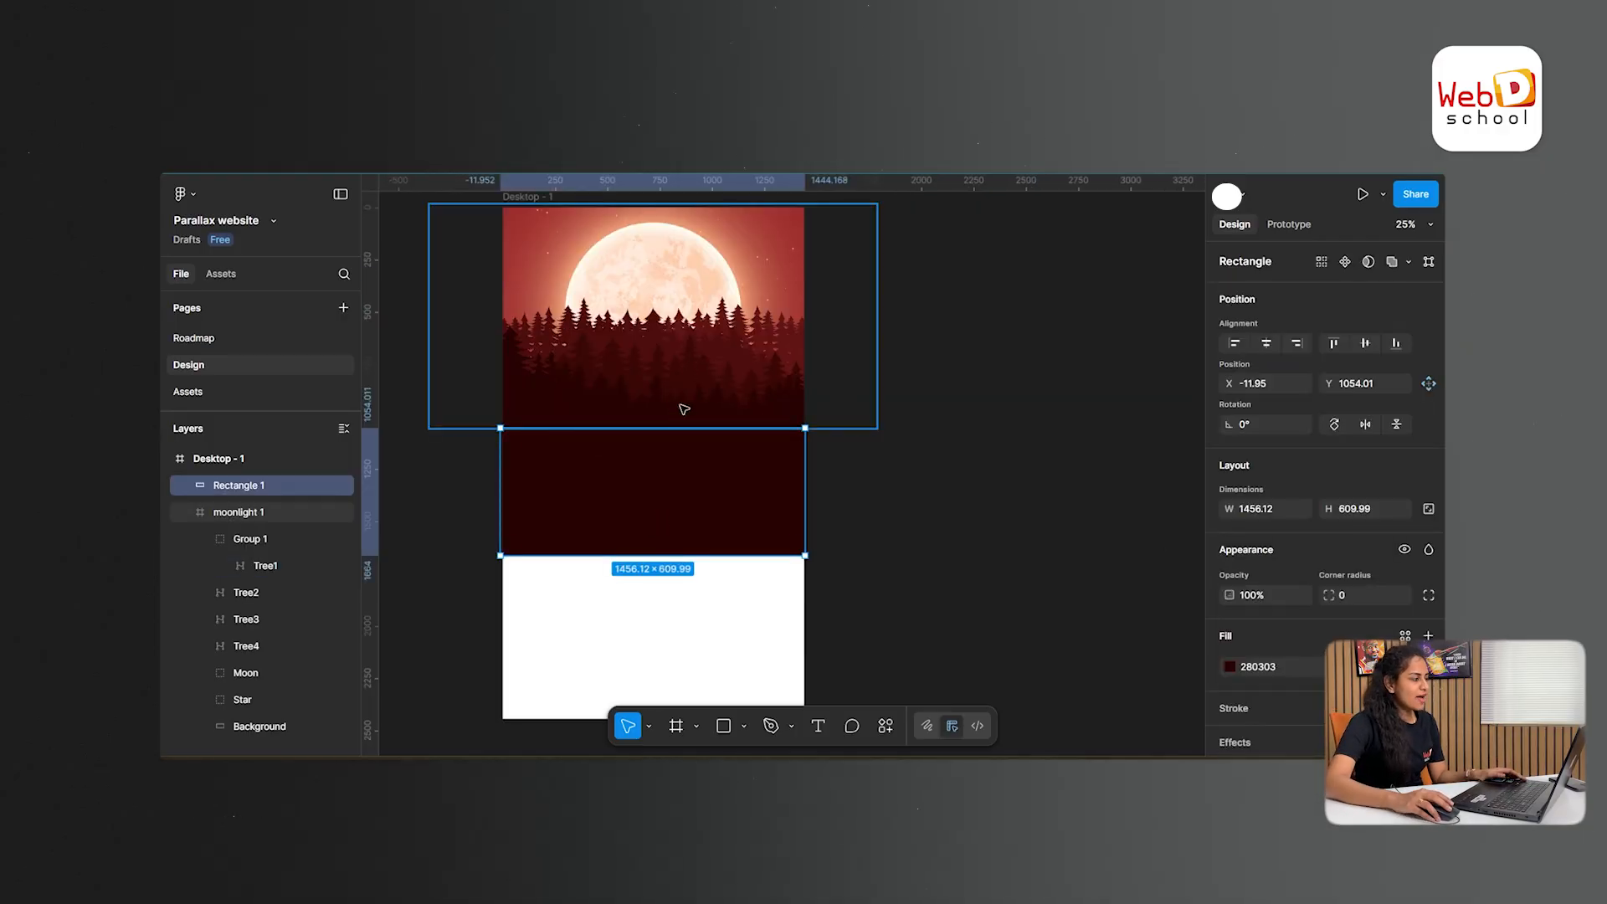
{"action": "scroll", "coordinate": [1012, 477], "scroll_direction": "up", "scroll_amount": 2}
{"action": "scroll", "coordinate": [1001, 481], "scroll_direction": "up", "scroll_amount": 2}
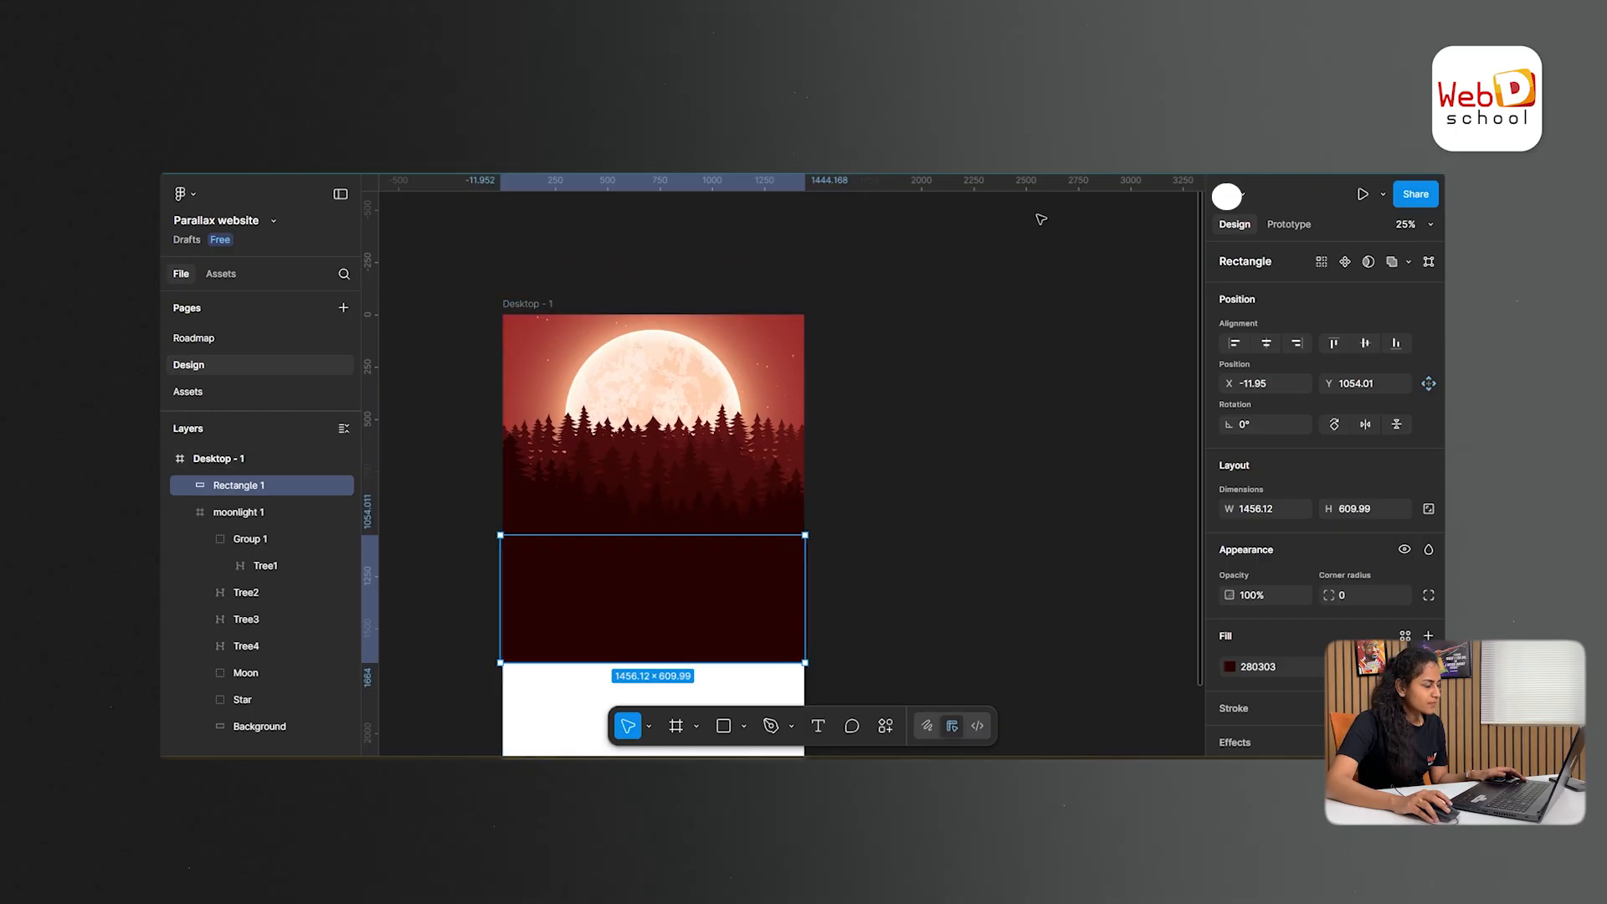
{"action": "left_click_drag", "start_coordinate": [535, 303], "coordinate": [691, 268]}
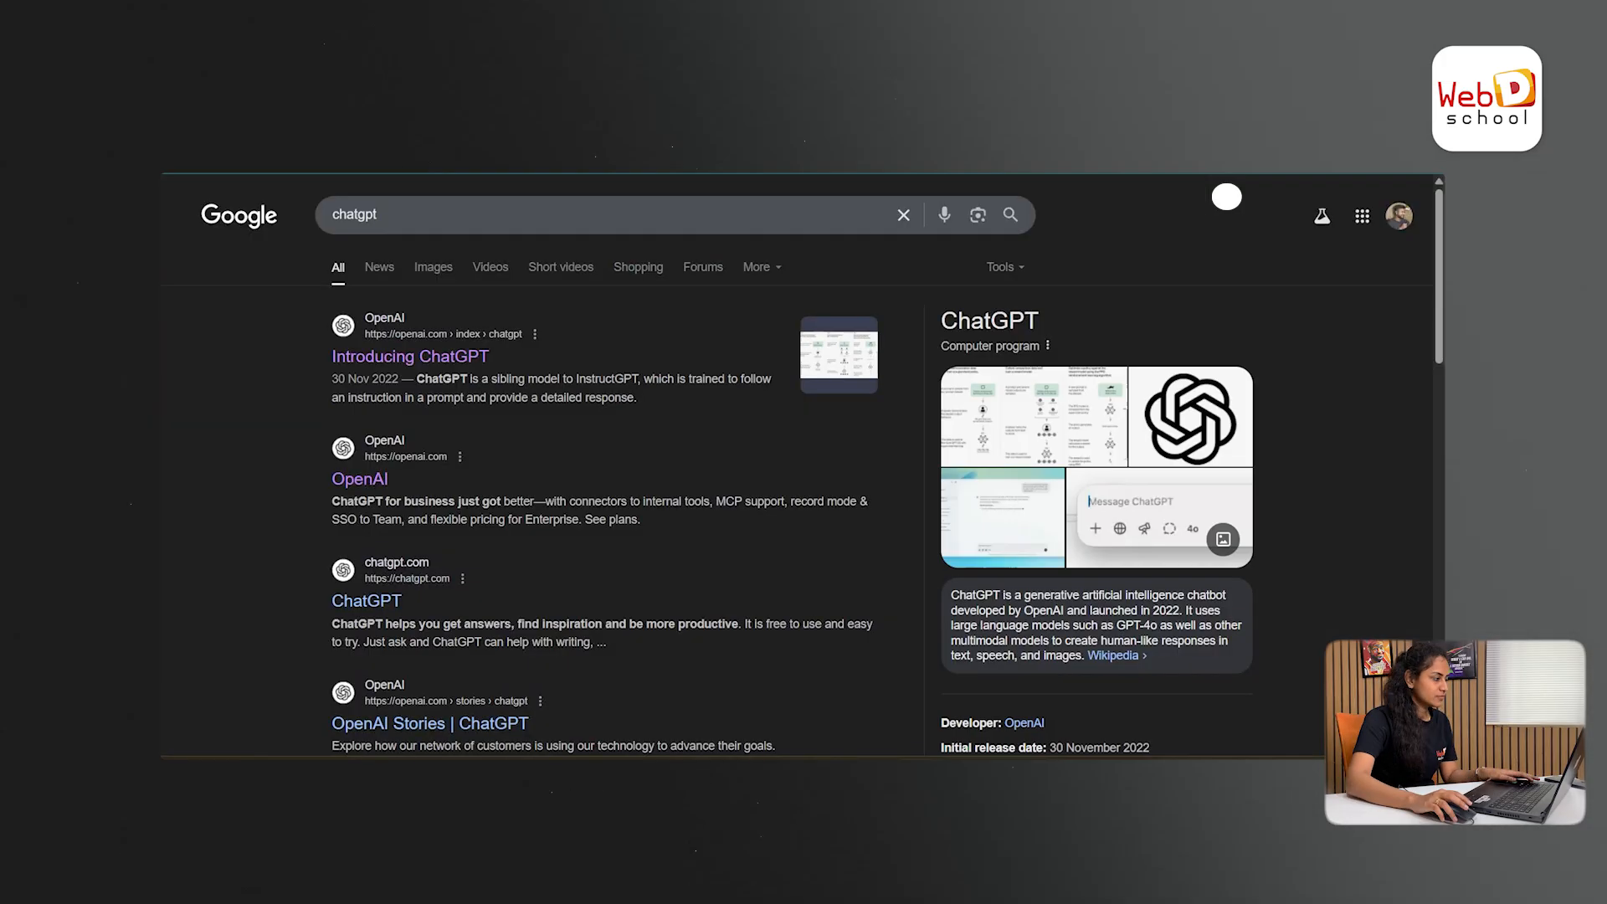
- Ask ChatGPT to "Create webpage content for moonlight camping." and look through the generated sections
{"action": "left_click", "coordinate": [418, 356]}
{"action": "left_click", "coordinate": [834, 425]}
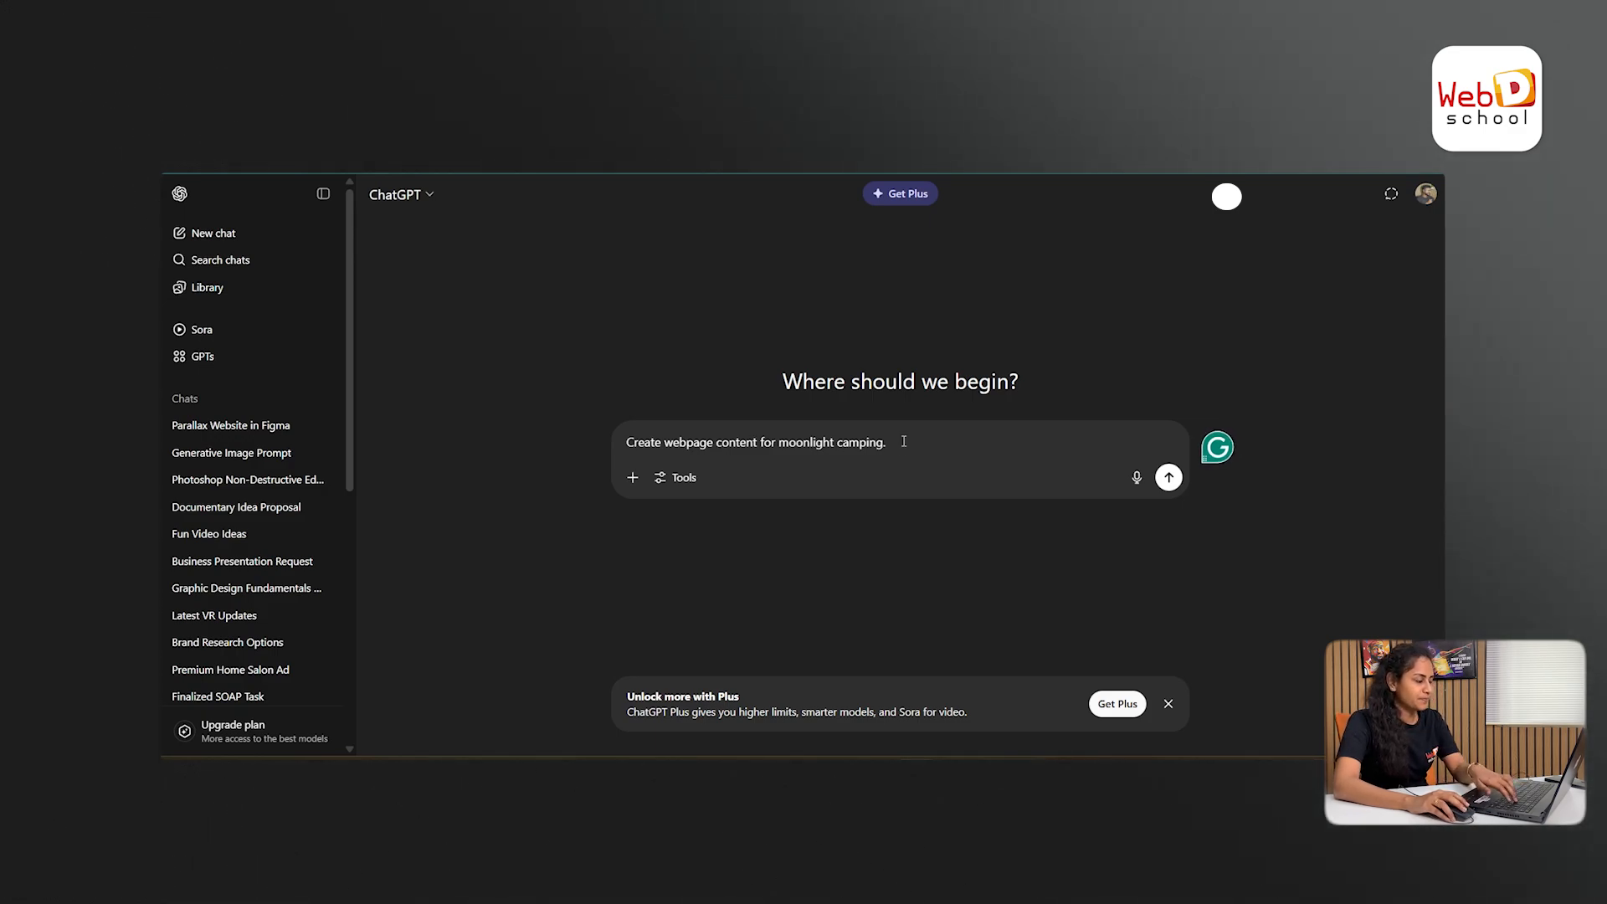
{"action": "key", "text": "Return"}
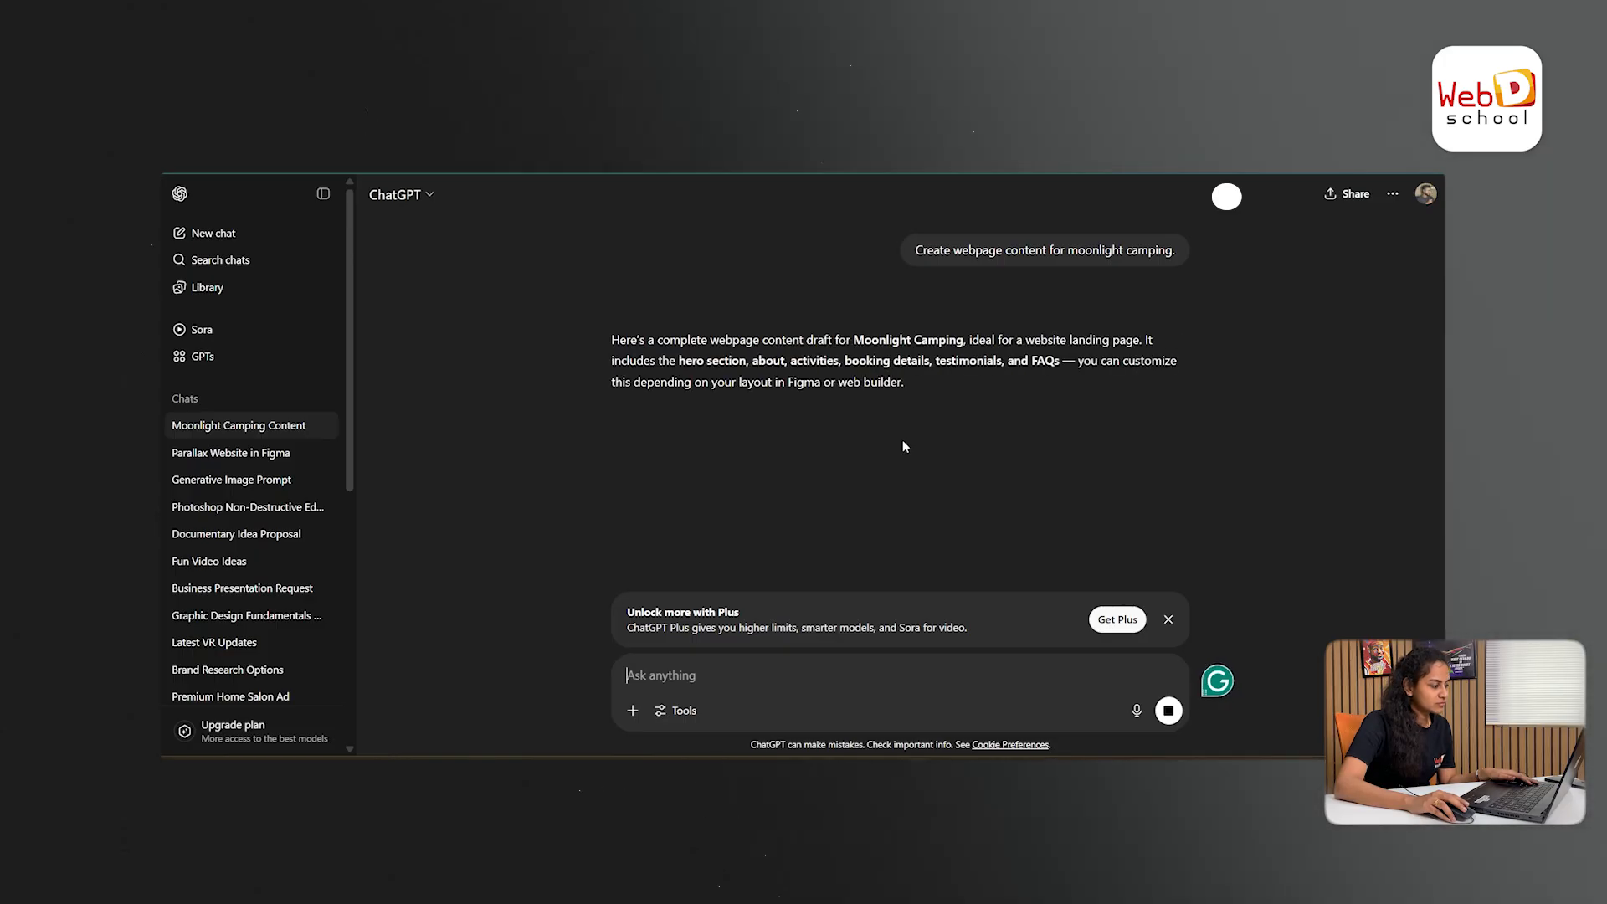
{"action": "scroll", "coordinate": [962, 444], "scroll_direction": "down", "scroll_amount": 6}
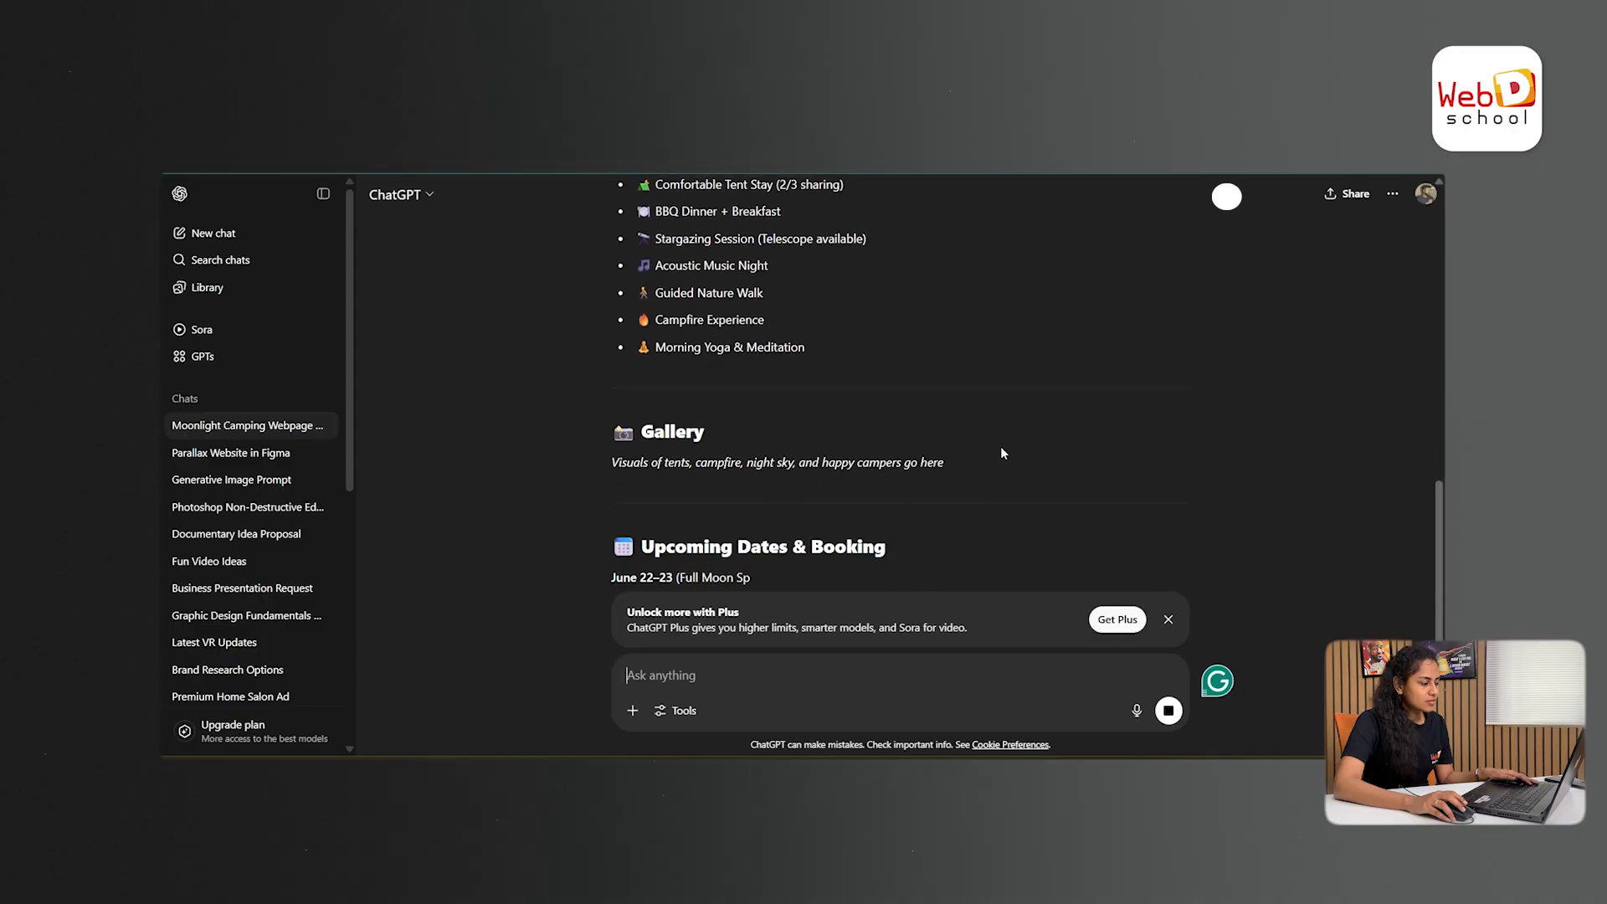
{"action": "scroll", "coordinate": [1001, 453], "scroll_direction": "up", "scroll_amount": 10}
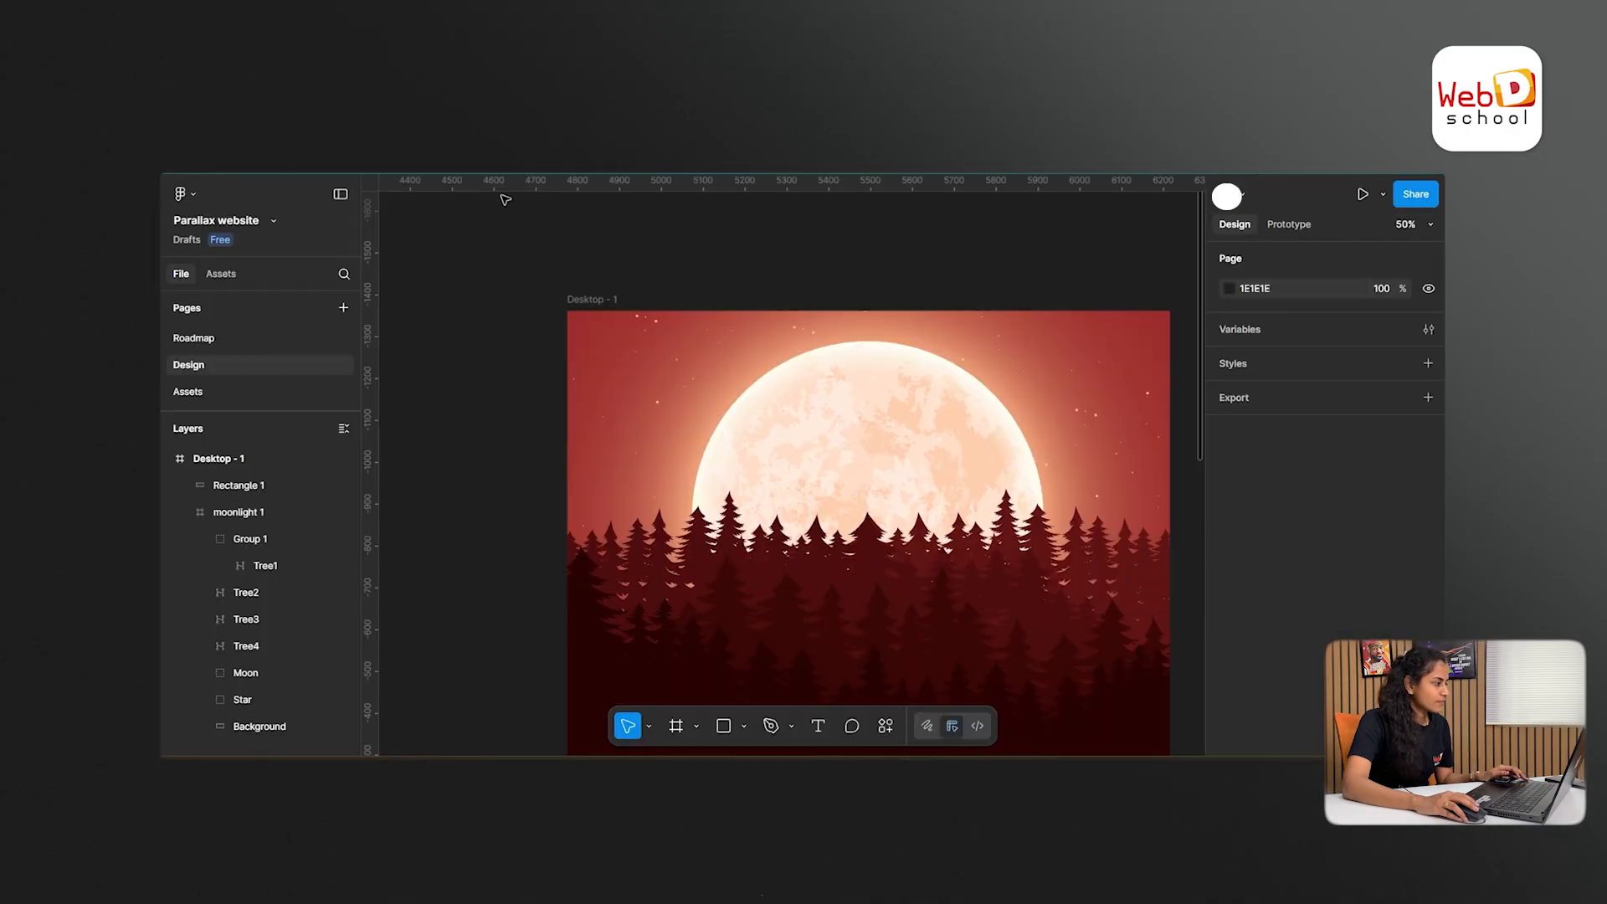
- Back in Figma, paste the heading About Moonlight Camping onto the dark red rectangle and set its case to uppercase
{"action": "scroll", "coordinate": [1068, 556], "scroll_direction": "down", "scroll_amount": 5}
{"action": "left_click", "coordinate": [821, 473]}
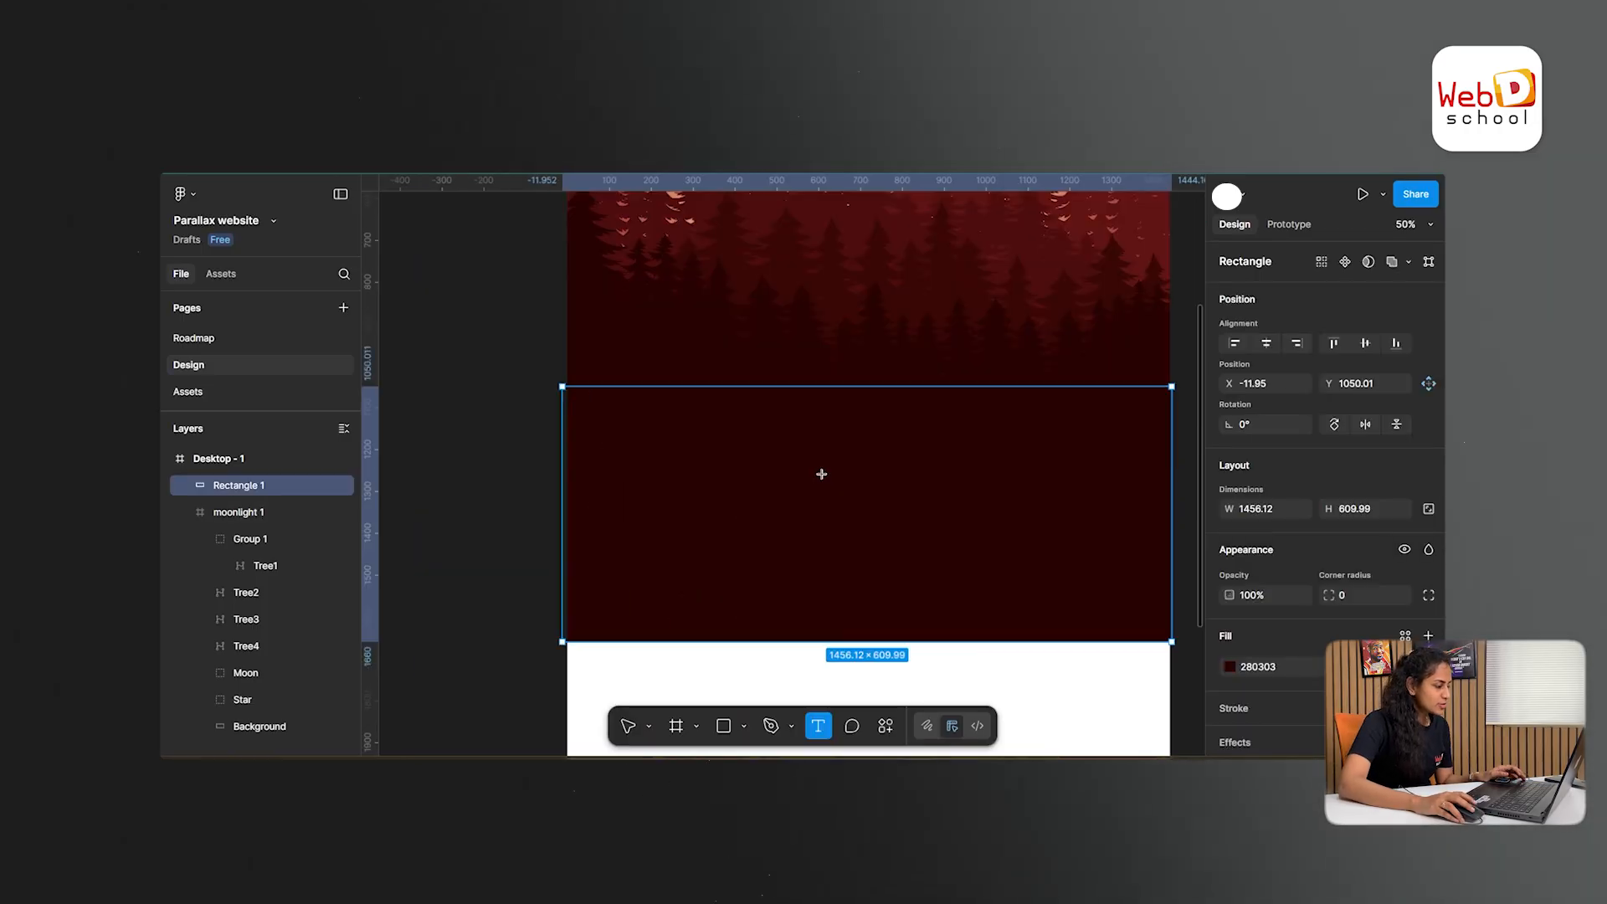
{"action": "left_click", "coordinate": [821, 475]}
{"action": "type", "text": "About Moonlight Camping"}
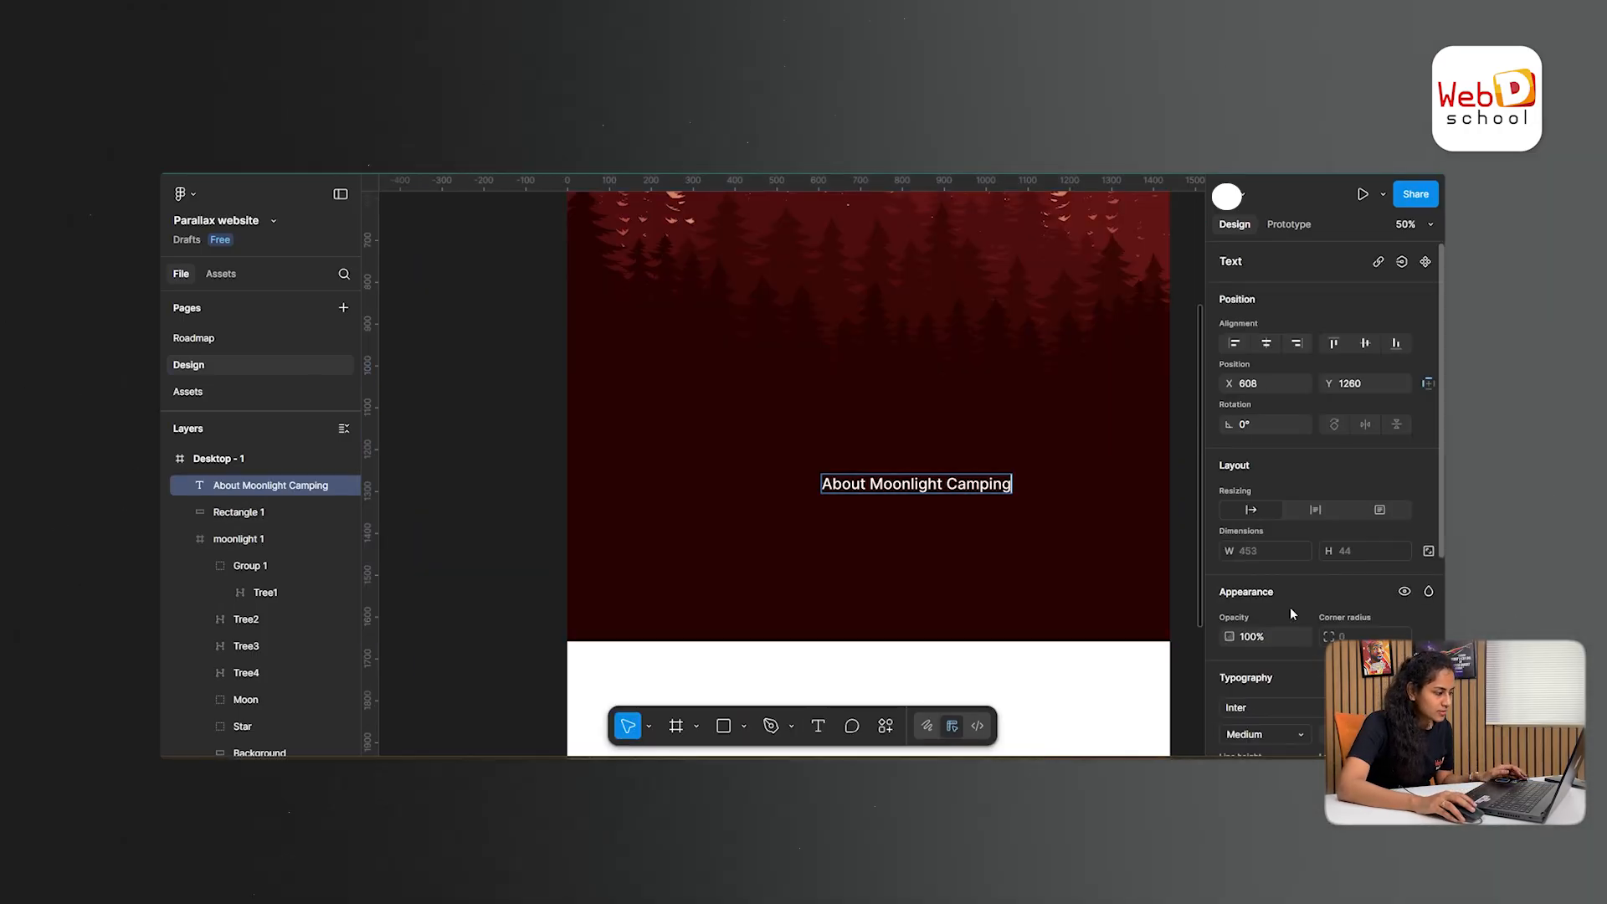
{"action": "scroll", "coordinate": [1294, 643], "scroll_direction": "down", "scroll_amount": 3}
{"action": "left_click", "coordinate": [1428, 565]}
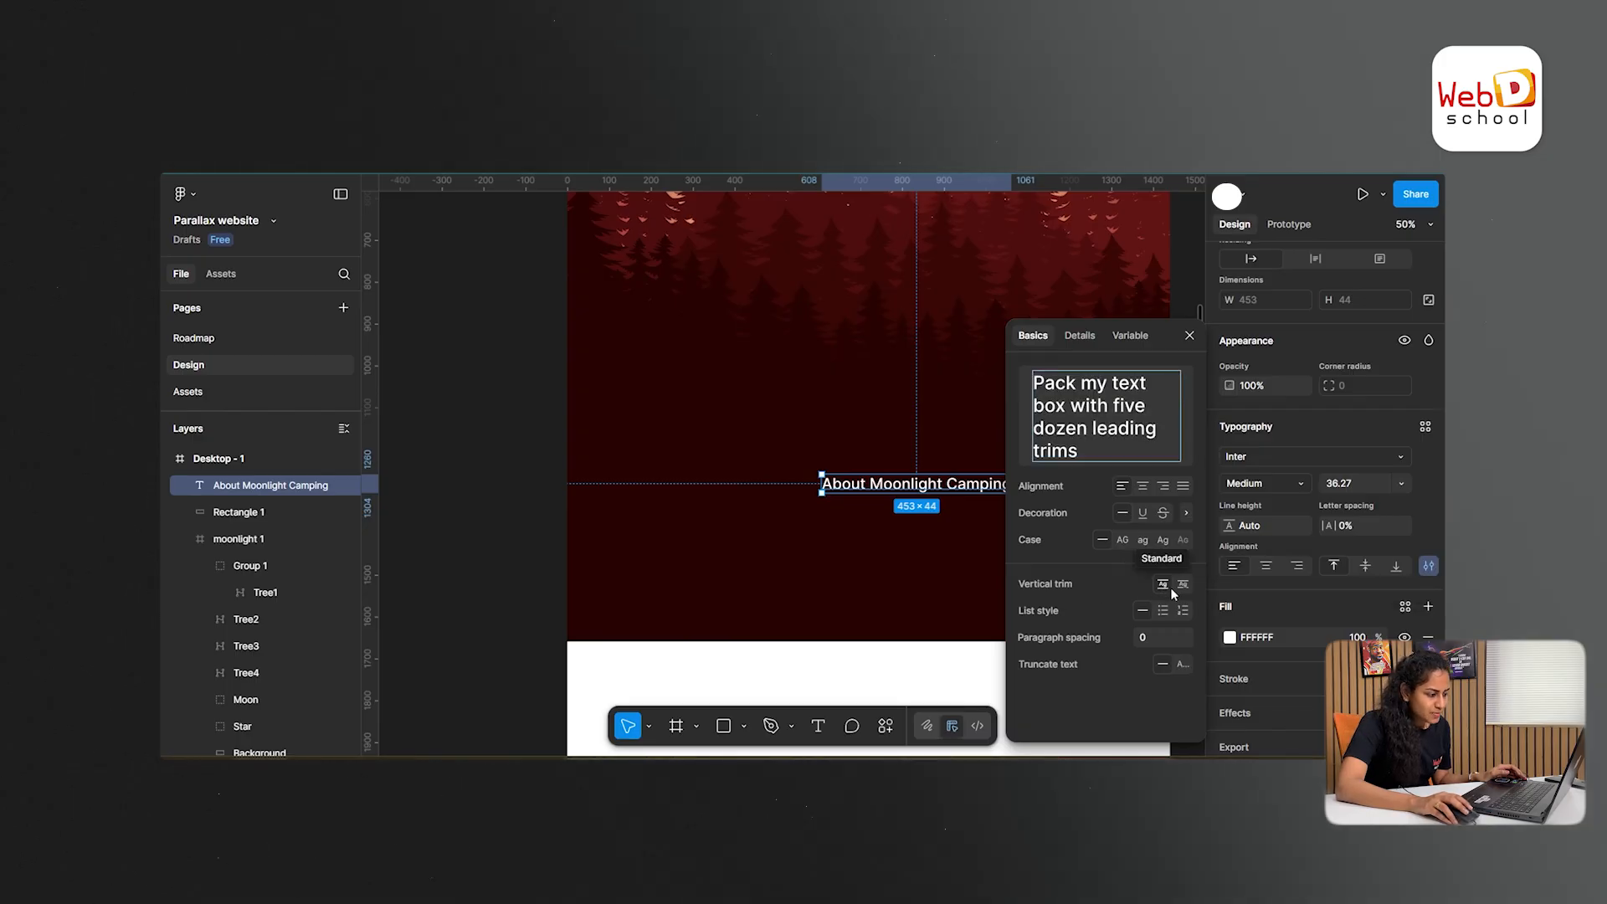
{"action": "left_click", "coordinate": [1124, 542]}
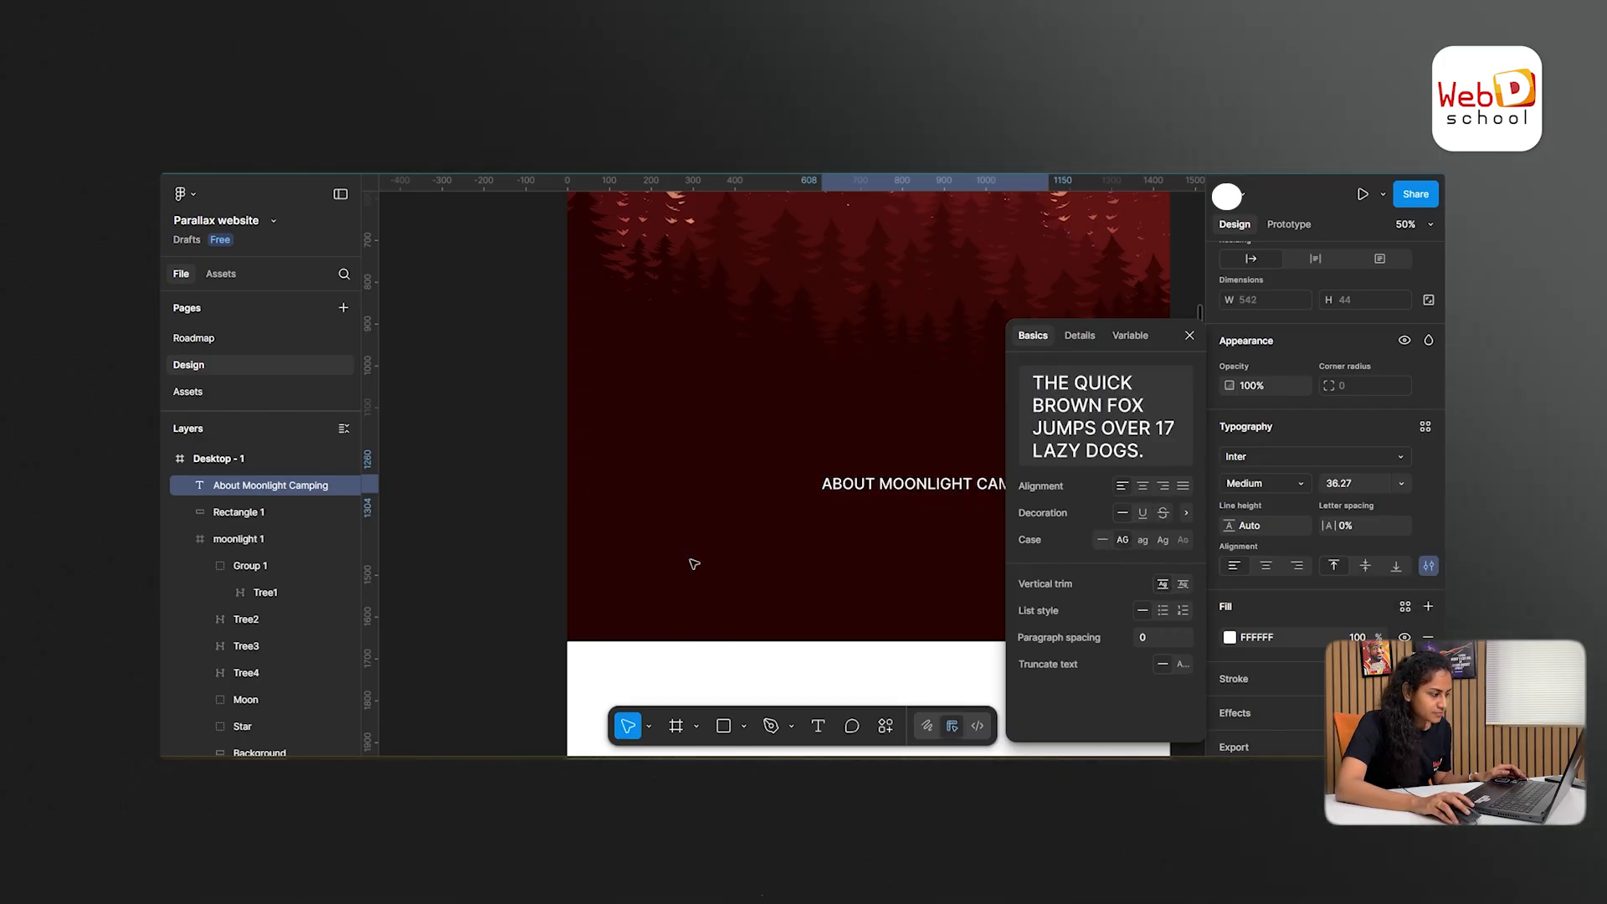
{"action": "left_click", "coordinate": [413, 502]}
- Set the About Moonlight Camping heading to Bold and centre it horizontally in the desktop frame
{"action": "left_click", "coordinate": [934, 489]}
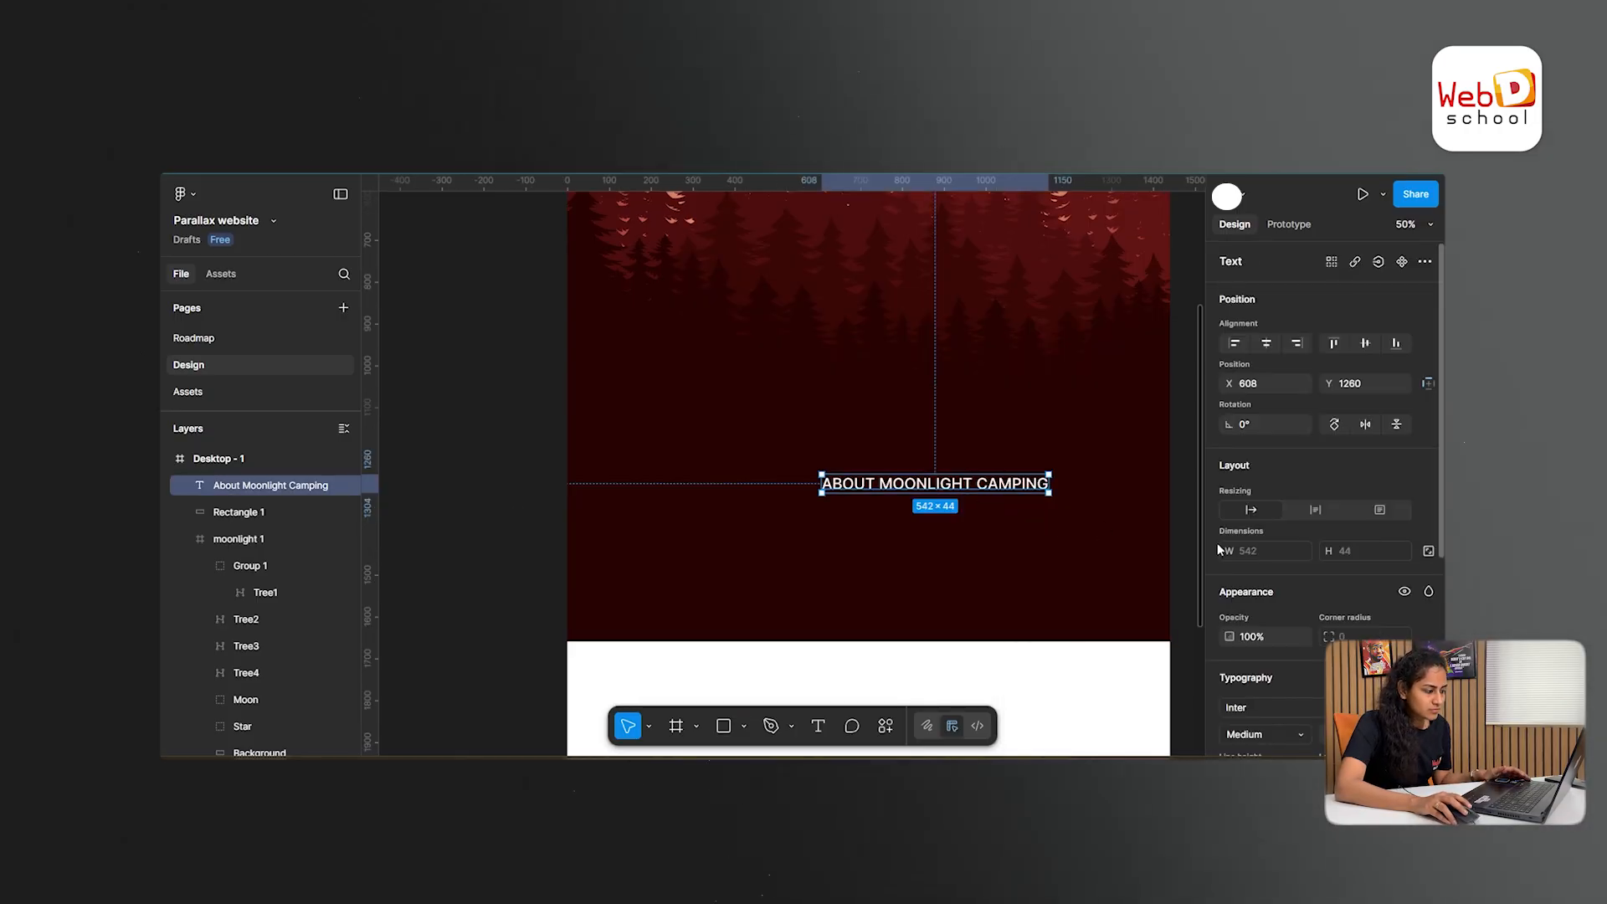
{"action": "scroll", "coordinate": [1266, 563], "scroll_direction": "down", "scroll_amount": 5}
{"action": "left_click", "coordinate": [1288, 435]}
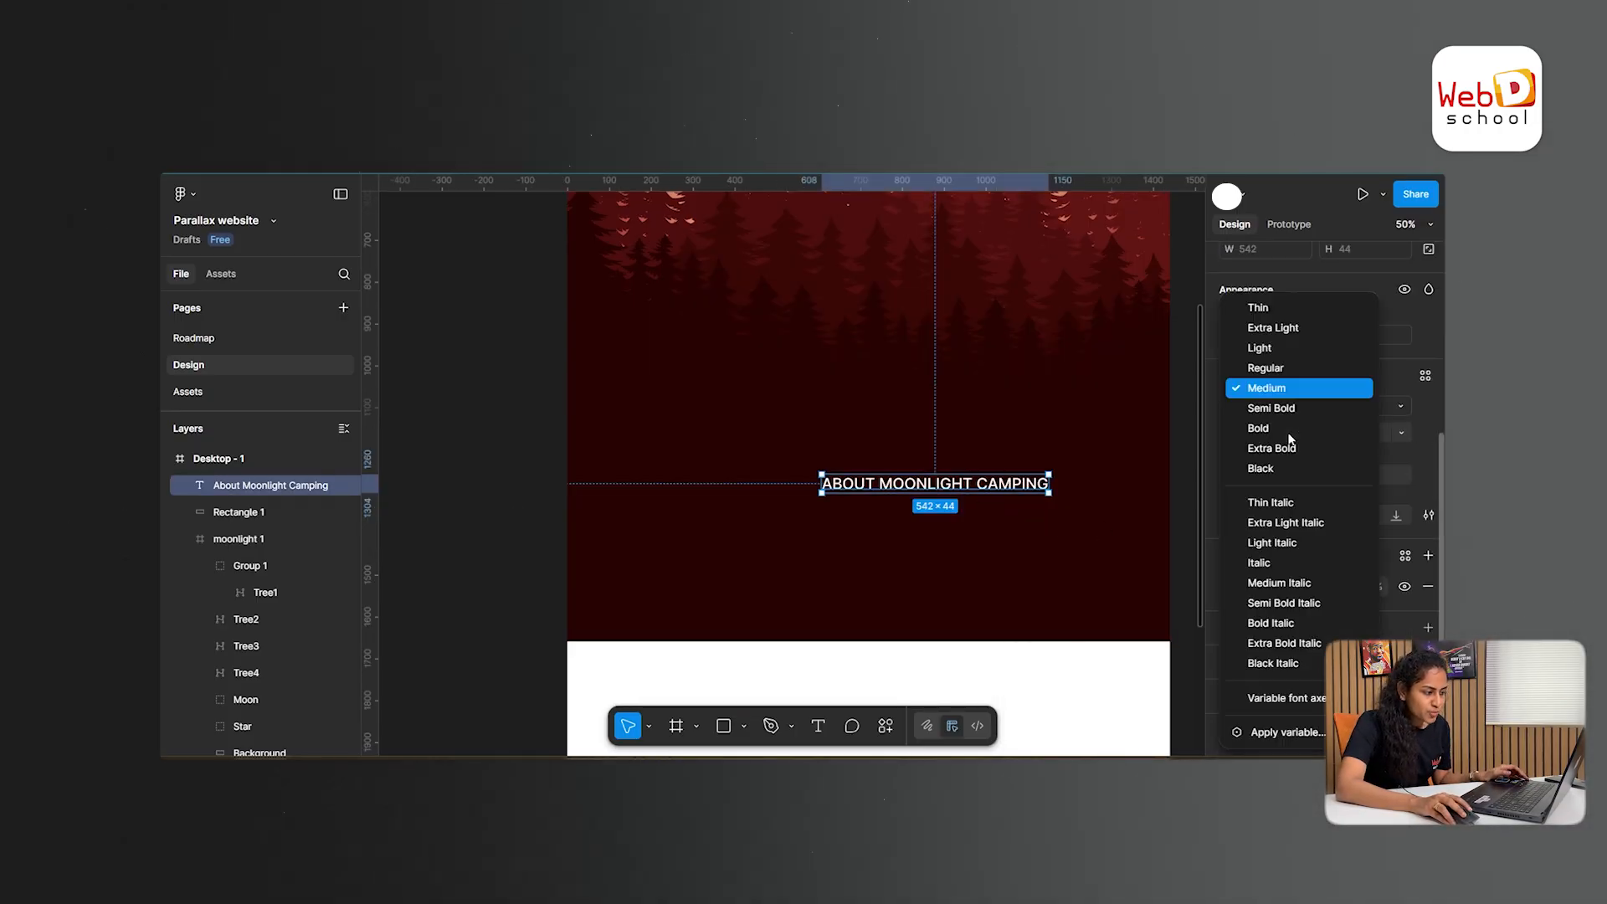
{"action": "left_click", "coordinate": [1255, 424]}
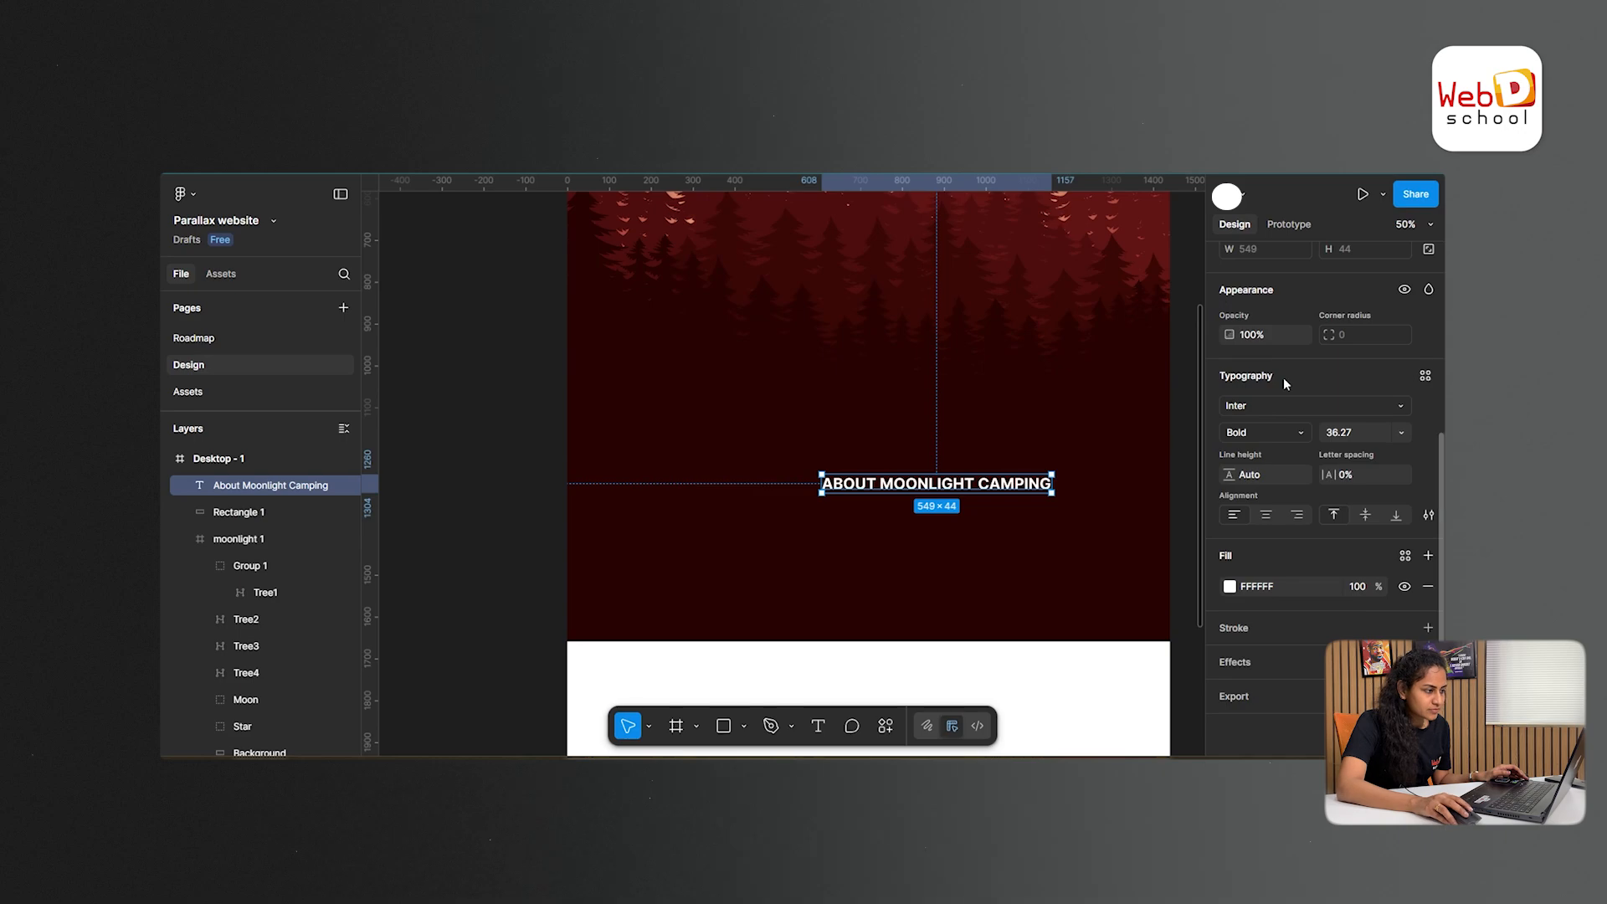
{"action": "scroll", "coordinate": [1283, 378], "scroll_direction": "up", "scroll_amount": 5}
{"action": "left_click", "coordinate": [1266, 344]}
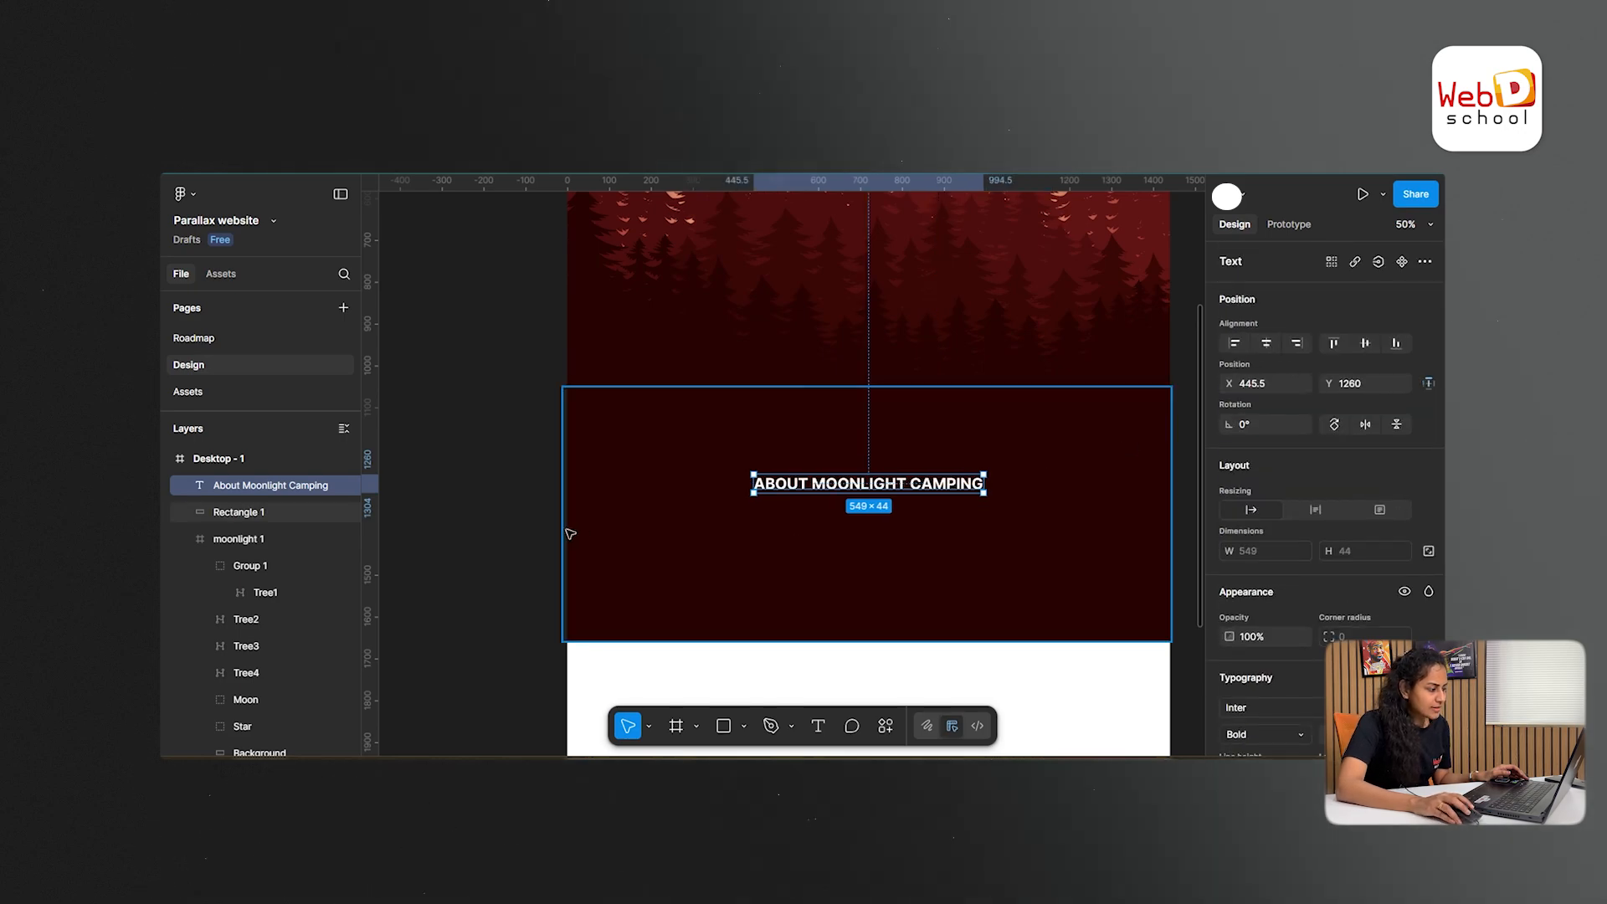
{"action": "left_click", "coordinate": [496, 549]}
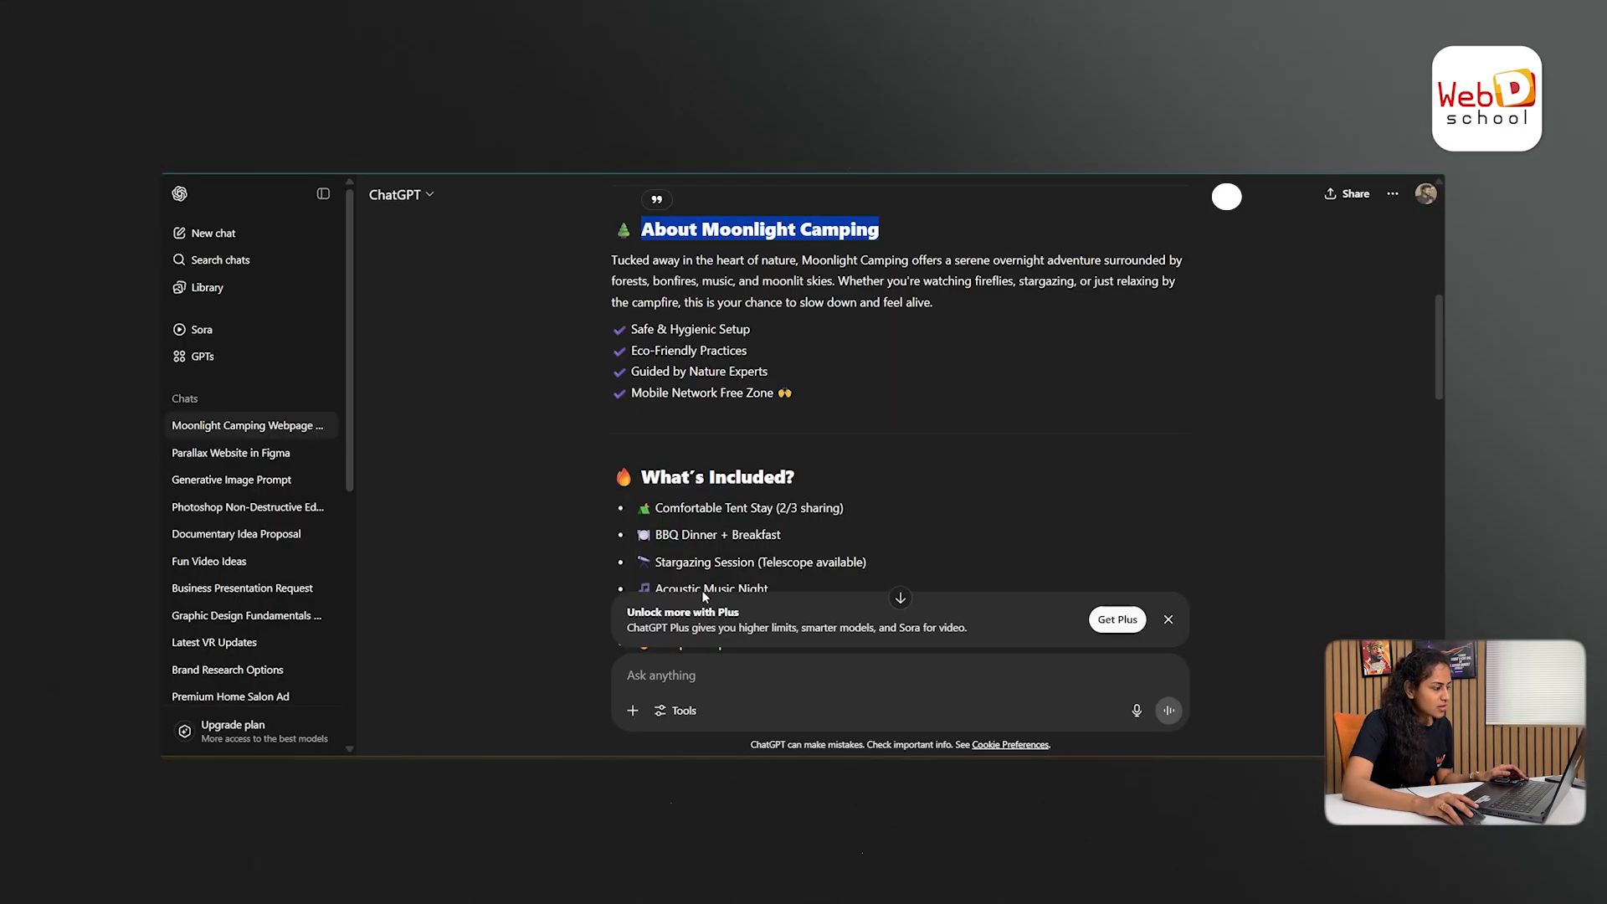
- Copy the About Moonlight Camping paragraph from ChatGPT and paste it as a text layer beneath the heading in Figma
{"action": "scroll", "coordinate": [727, 458], "scroll_direction": "down", "scroll_amount": 4}
{"action": "scroll", "coordinate": [728, 457], "scroll_direction": "up", "scroll_amount": 4}
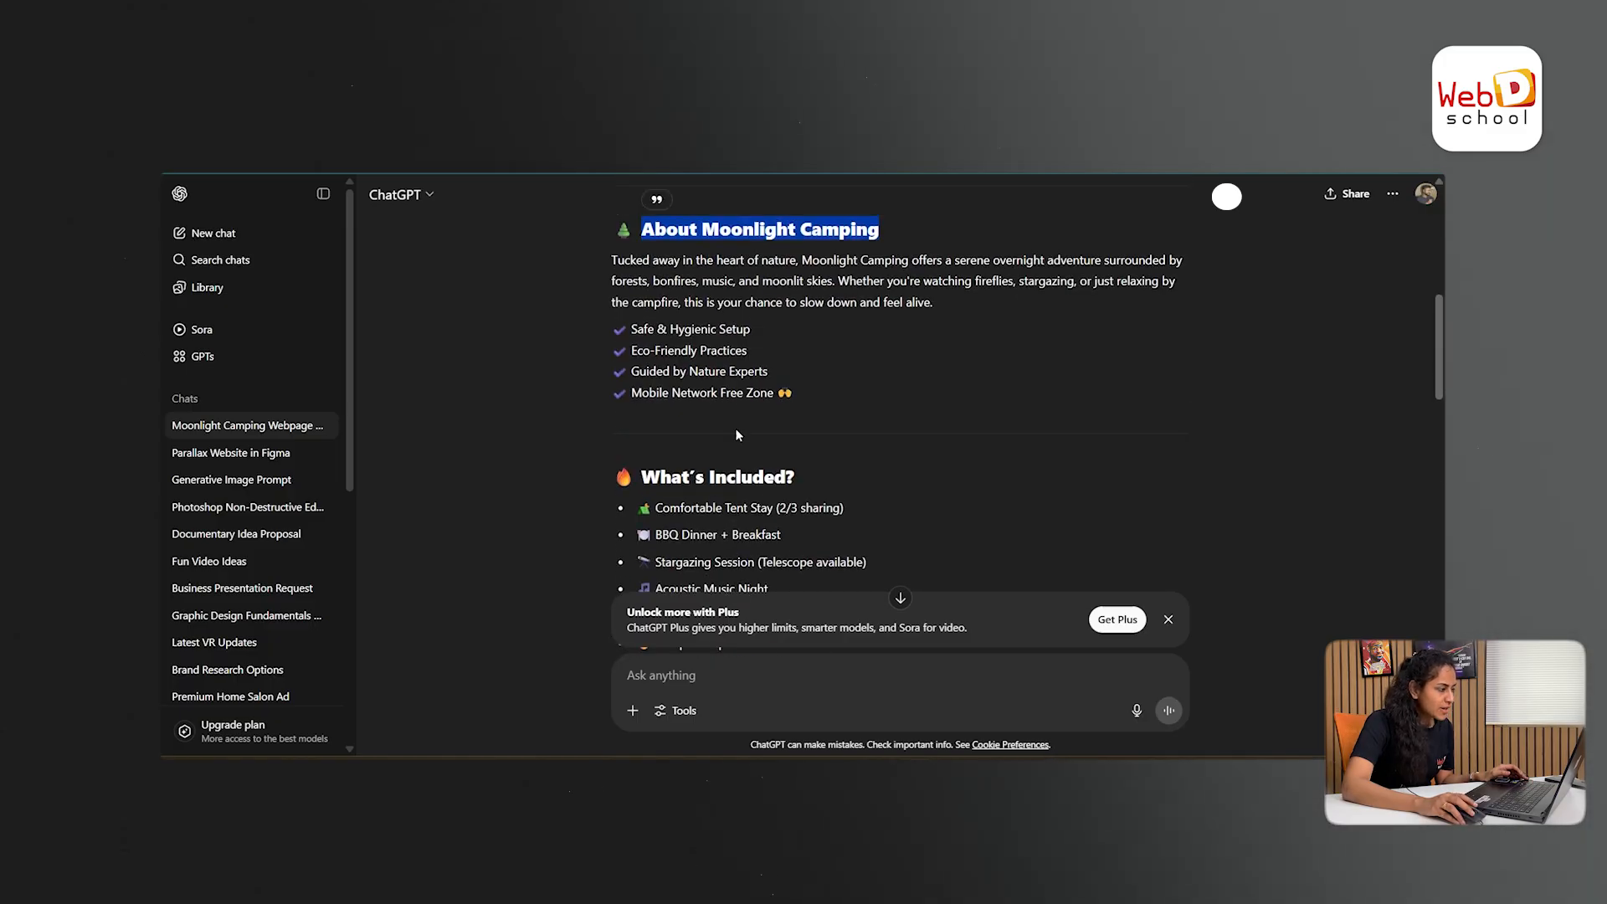
{"action": "left_click_drag", "start_coordinate": [935, 304], "coordinate": [623, 260]}
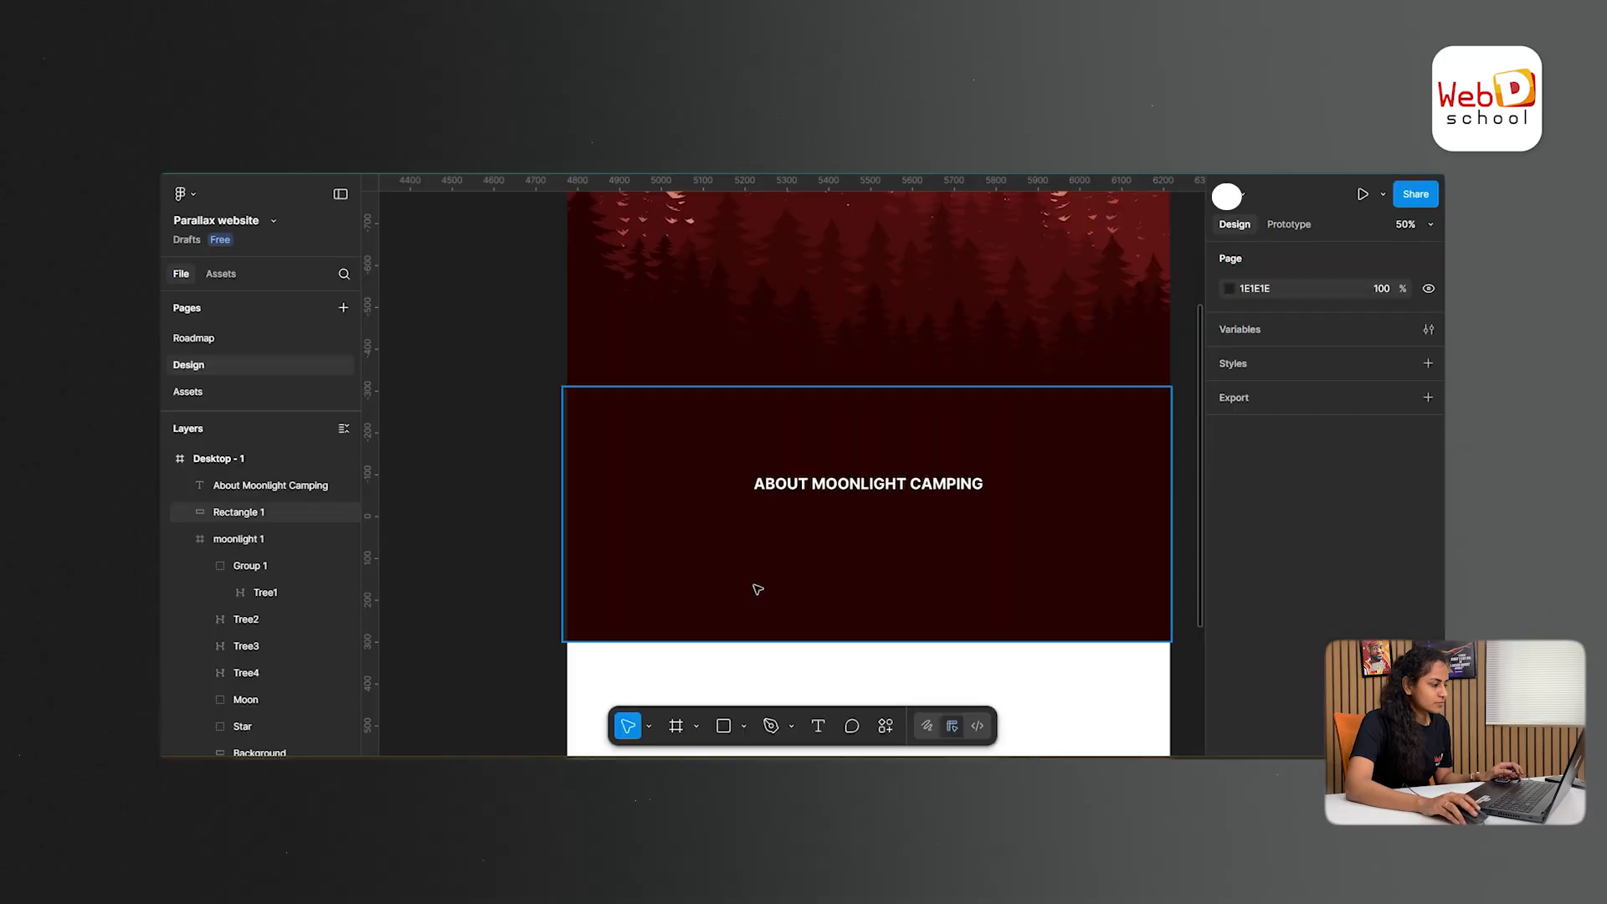
{"action": "type", "text": "Tucked away in the heart of nature, Moonlight Camping offers a serene overnight adventure surrounded by forests, bonfires, music, and moonlit skies. Whether you're watching fireflies, stargazing, or just relaxing by the campfire, this is your chance to slow down and feel alive."}
- Change the case of the pasted "Tucked away in the heart of nature" paragraph to lowercase
{"action": "scroll", "coordinate": [1322, 435], "scroll_direction": "down", "scroll_amount": 4}
{"action": "left_click", "coordinate": [1425, 375]}
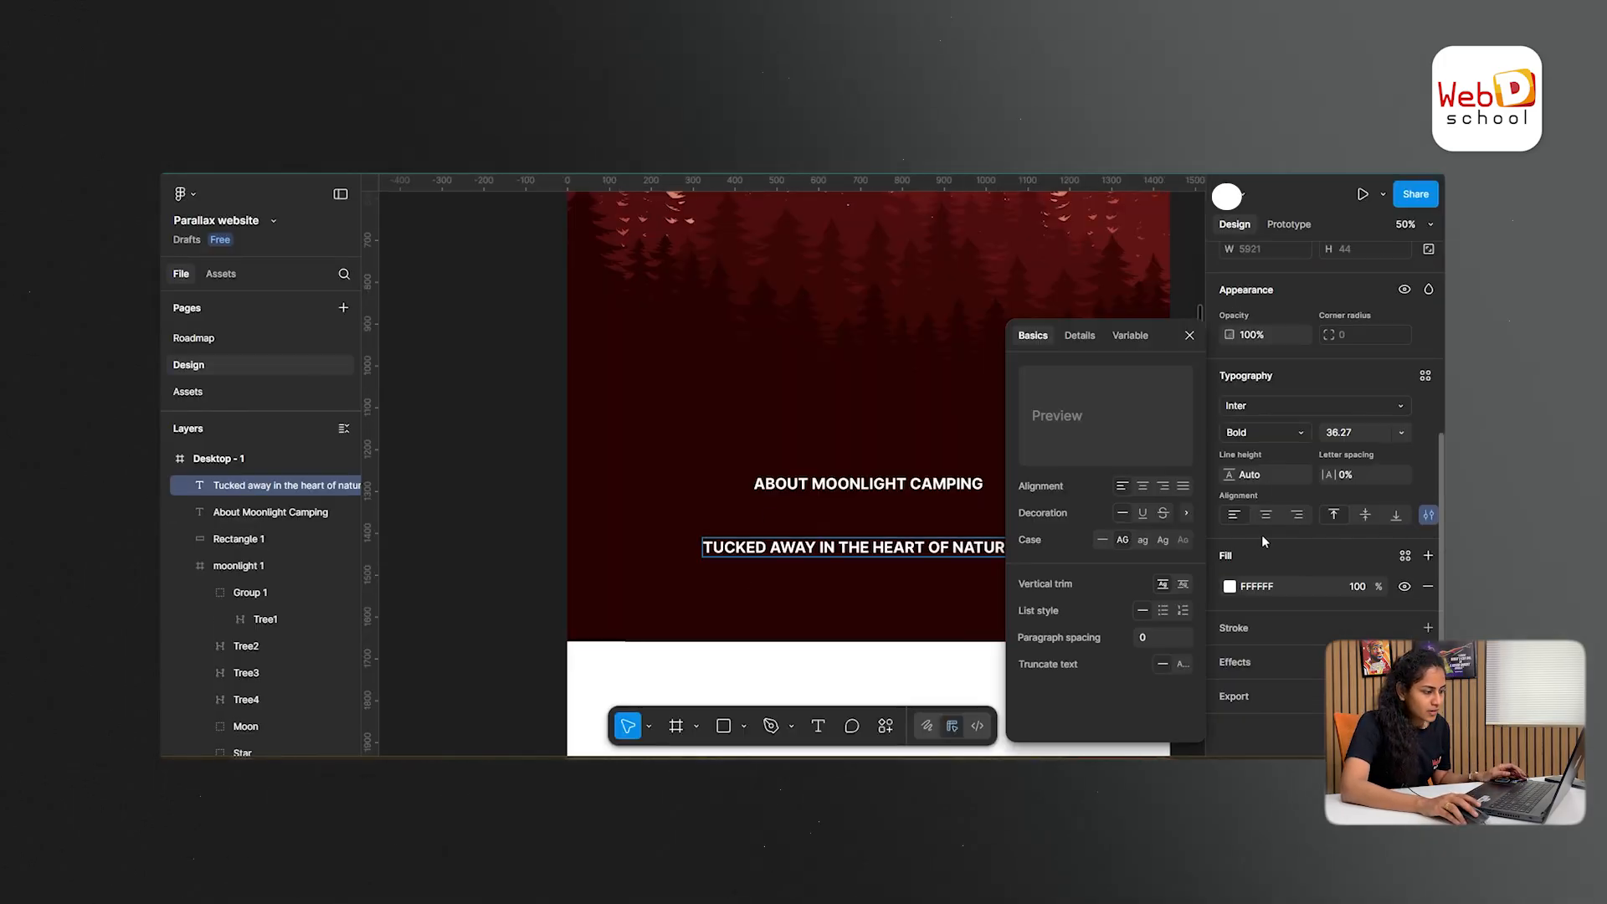
{"action": "triple_click", "coordinate": [785, 547]}
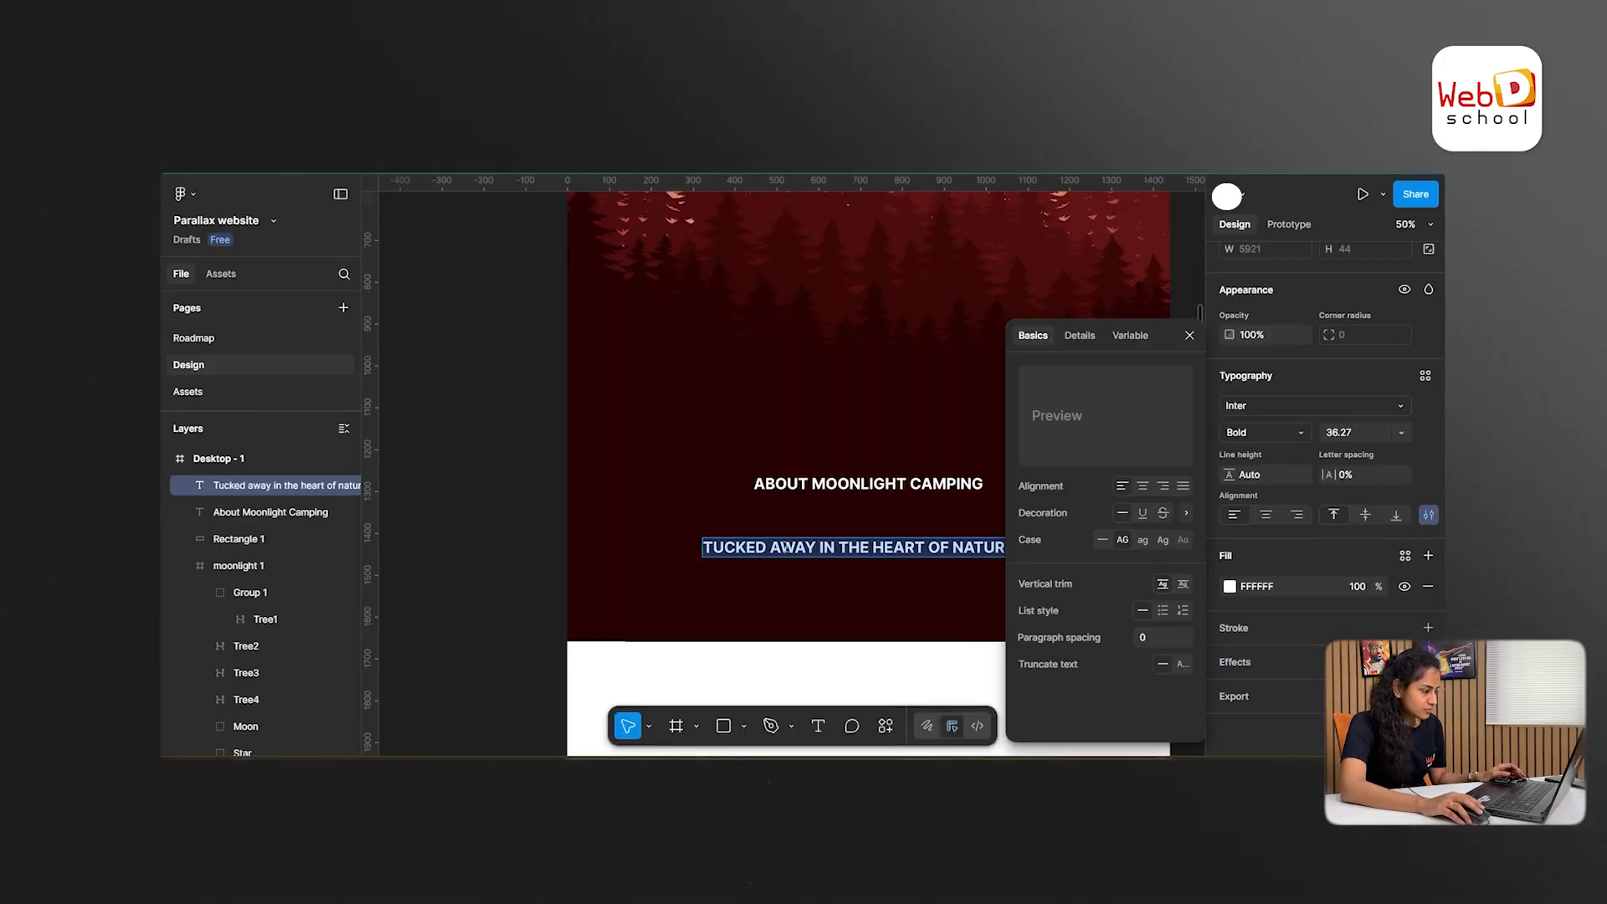
{"action": "left_click", "coordinate": [1143, 540]}
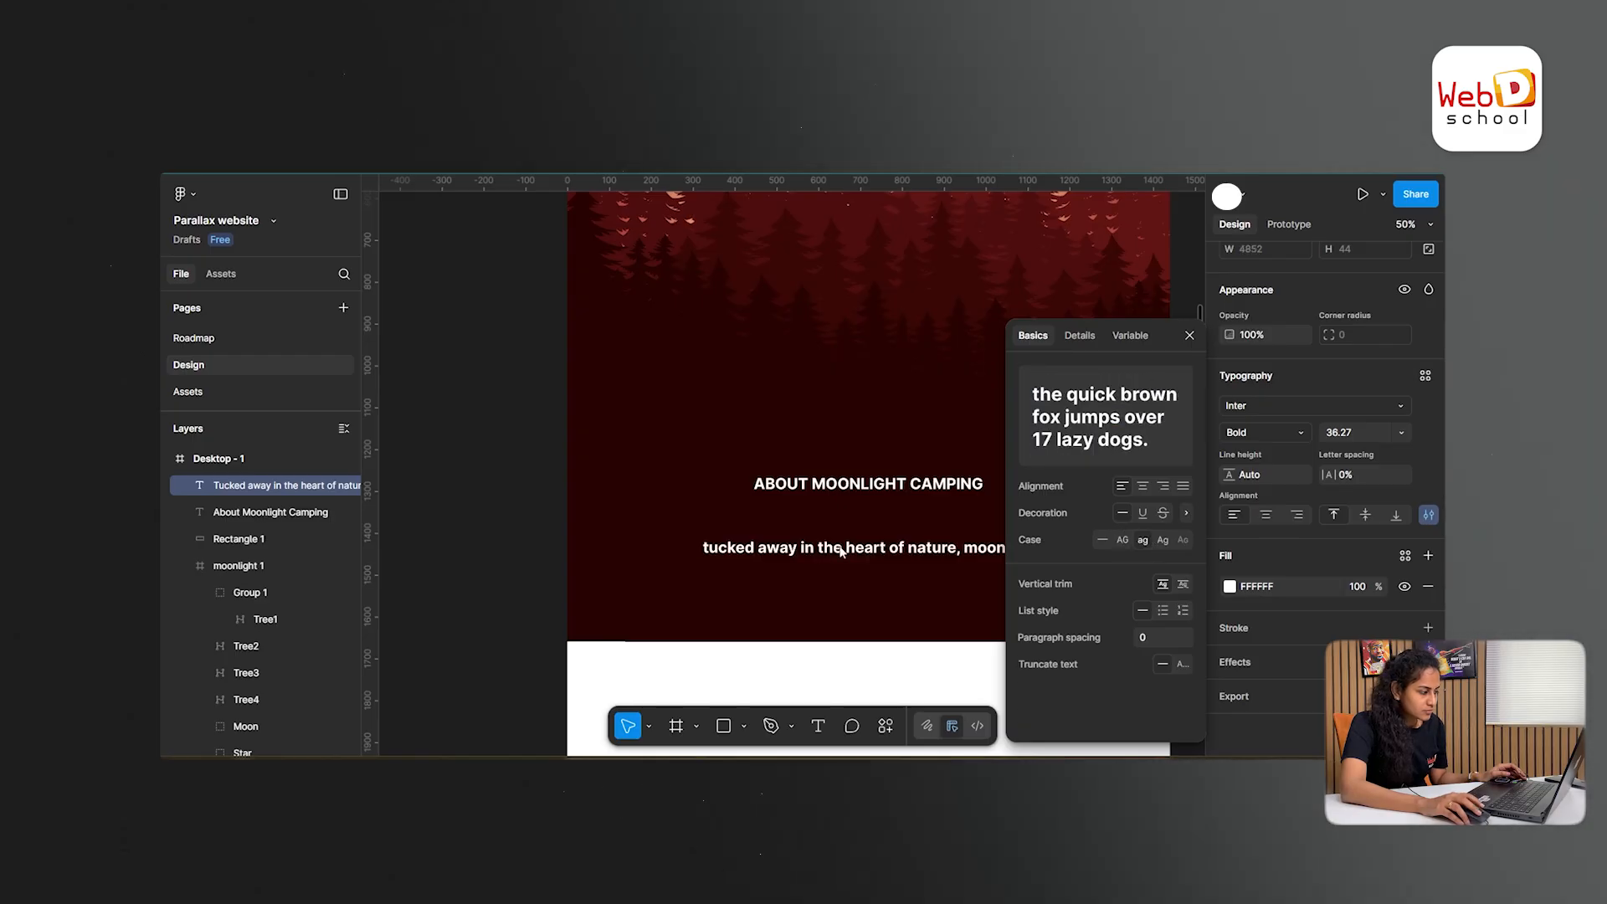
- Narrow the paragraph's text box to about 977 wide so it wraps, and place it below the heading within the dark section
{"action": "left_click_drag", "start_coordinate": [992, 544], "coordinate": [548, 559]}
{"action": "left_click_drag", "start_coordinate": [1087, 567], "coordinate": [571, 570]}
{"action": "left_click_drag", "start_coordinate": [1087, 566], "coordinate": [572, 565]}
{"action": "key", "text": "ctrl+minus"}
{"action": "left_click_drag", "start_coordinate": [1020, 513], "coordinate": [576, 529]}
{"action": "left_click_drag", "start_coordinate": [564, 517], "coordinate": [640, 507]}
{"action": "left_click_drag", "start_coordinate": [598, 530], "coordinate": [874, 522]}
- Set the font size of the paragraph below the heading to 20
{"action": "left_click", "coordinate": [1401, 433]}
{"action": "left_click", "coordinate": [1366, 535]}
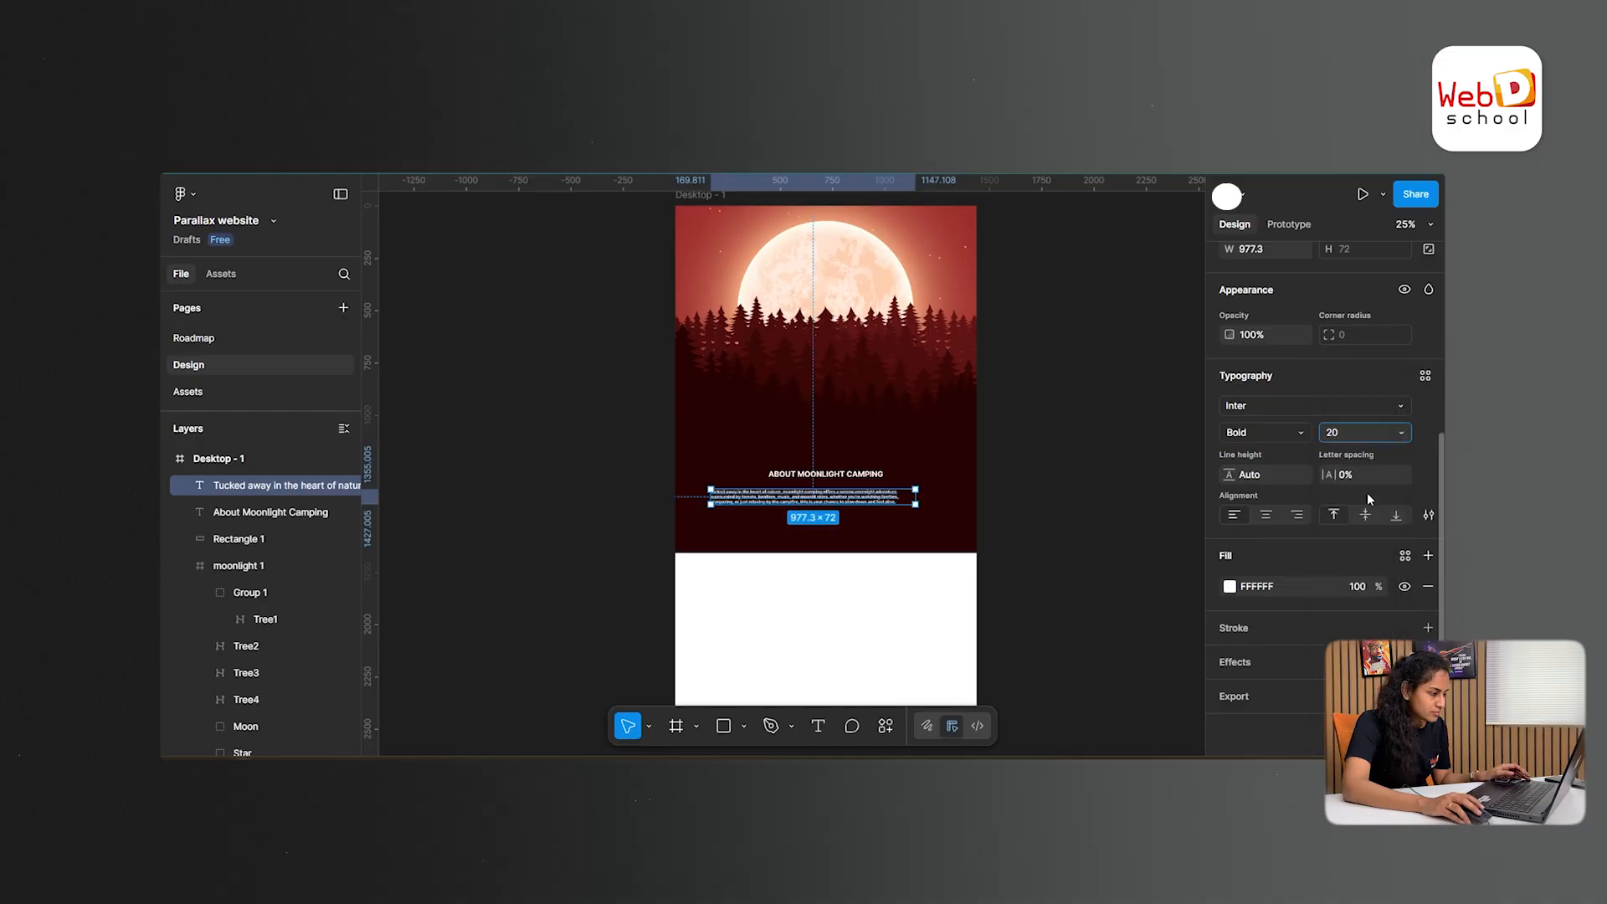
{"action": "left_click", "coordinate": [1284, 433]}
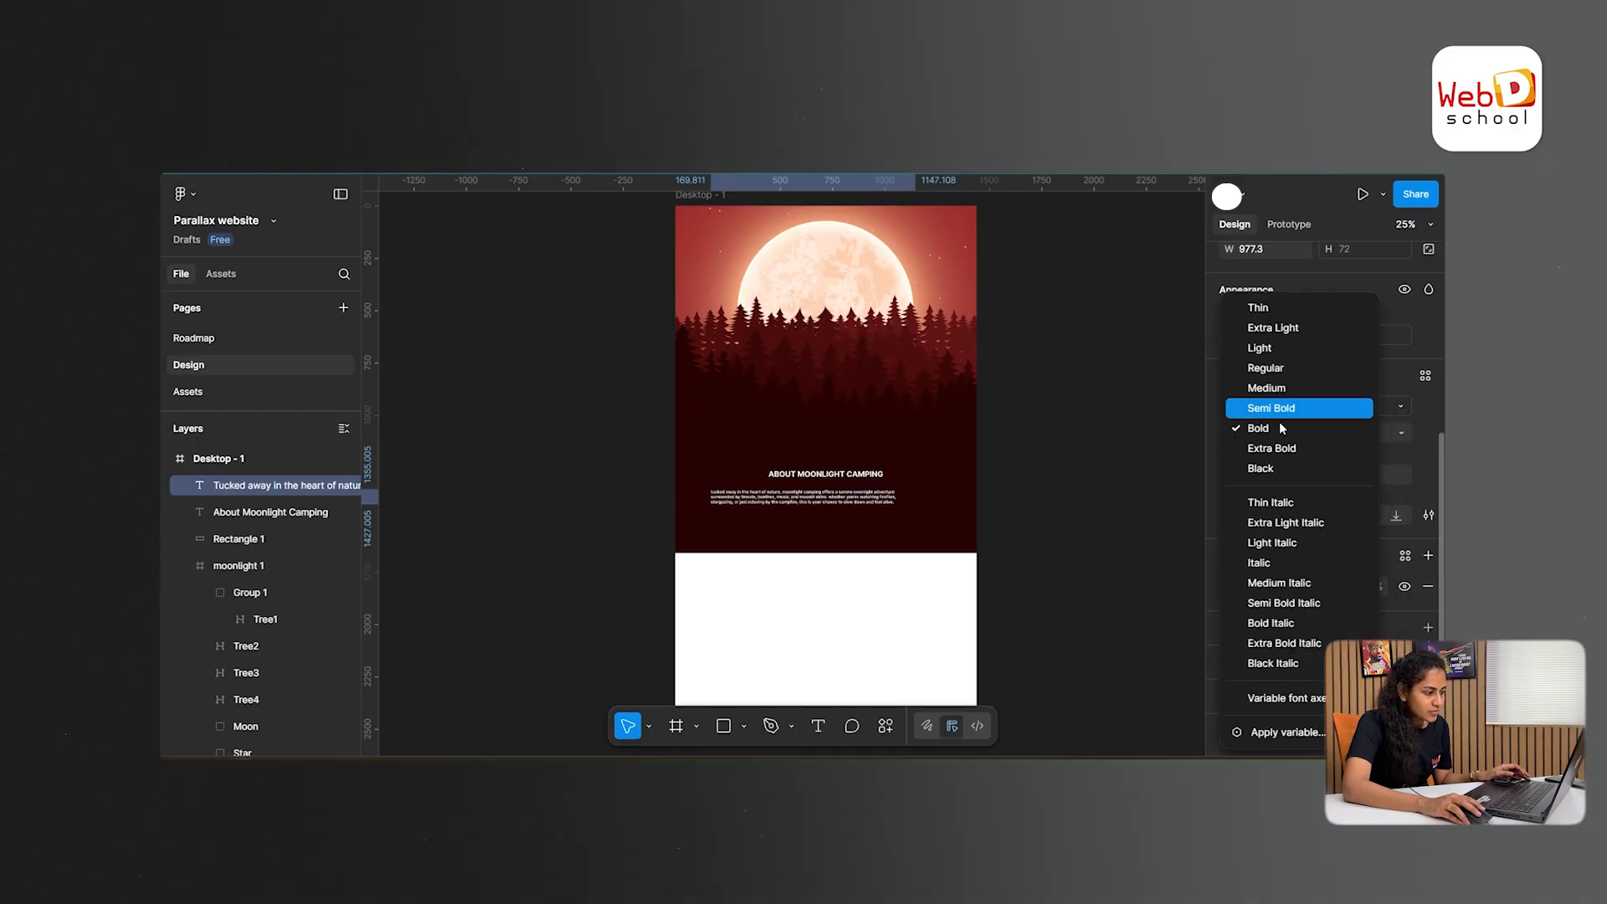
{"action": "left_click", "coordinate": [1008, 549]}
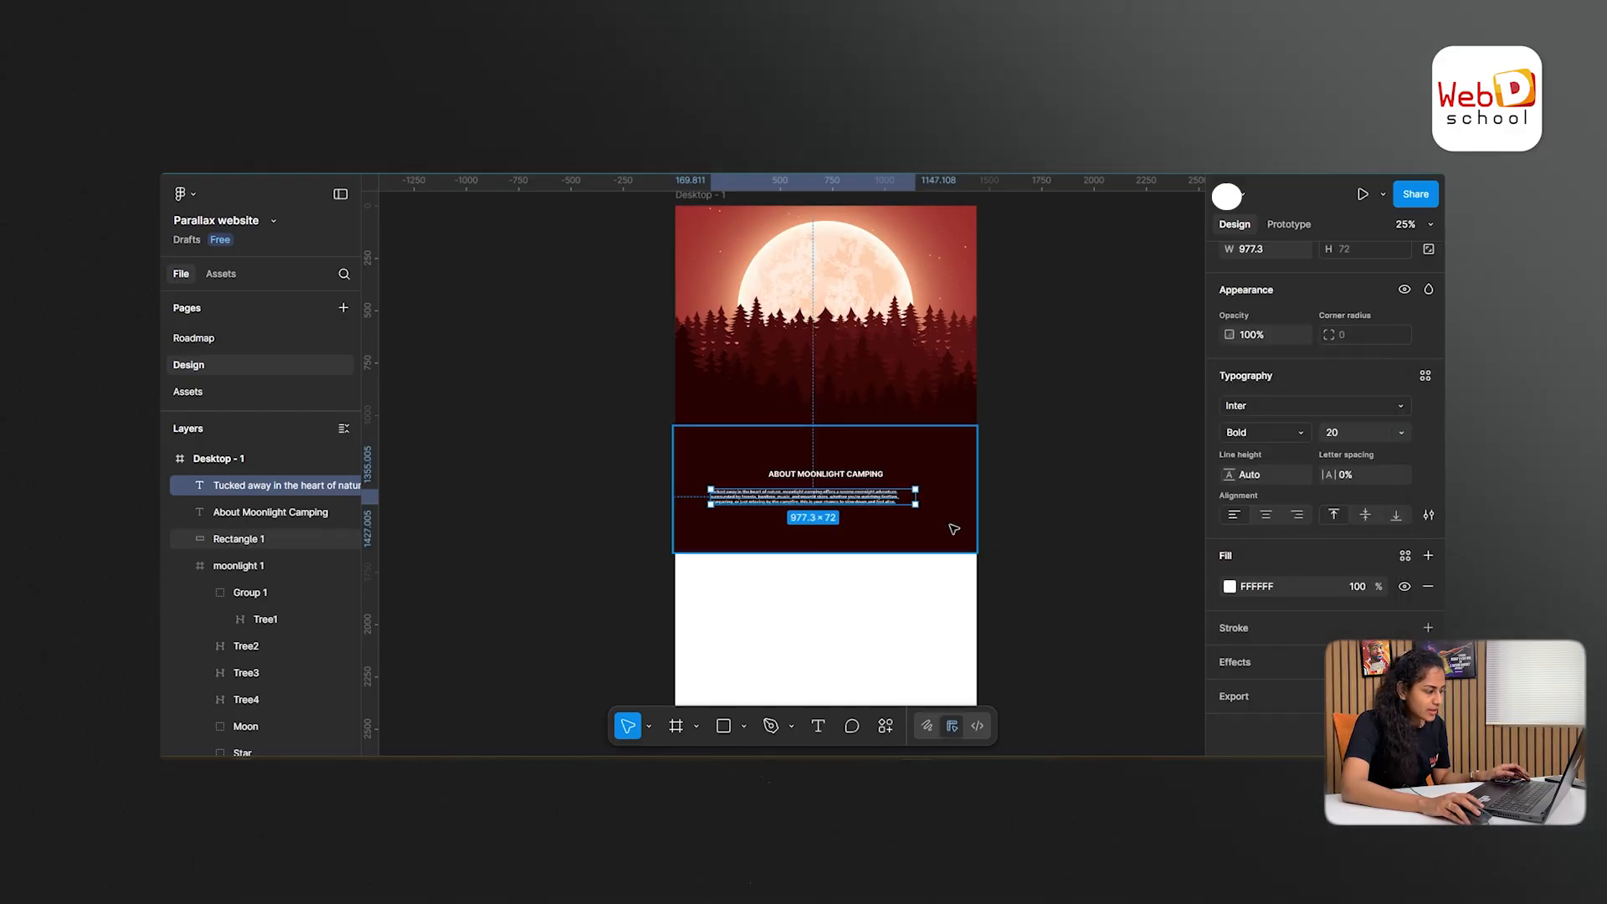
- Center-align the paragraph's text beneath the About Moonlight Camping heading and center its text box horizontally in the frame
{"action": "left_click", "coordinate": [1268, 515]}
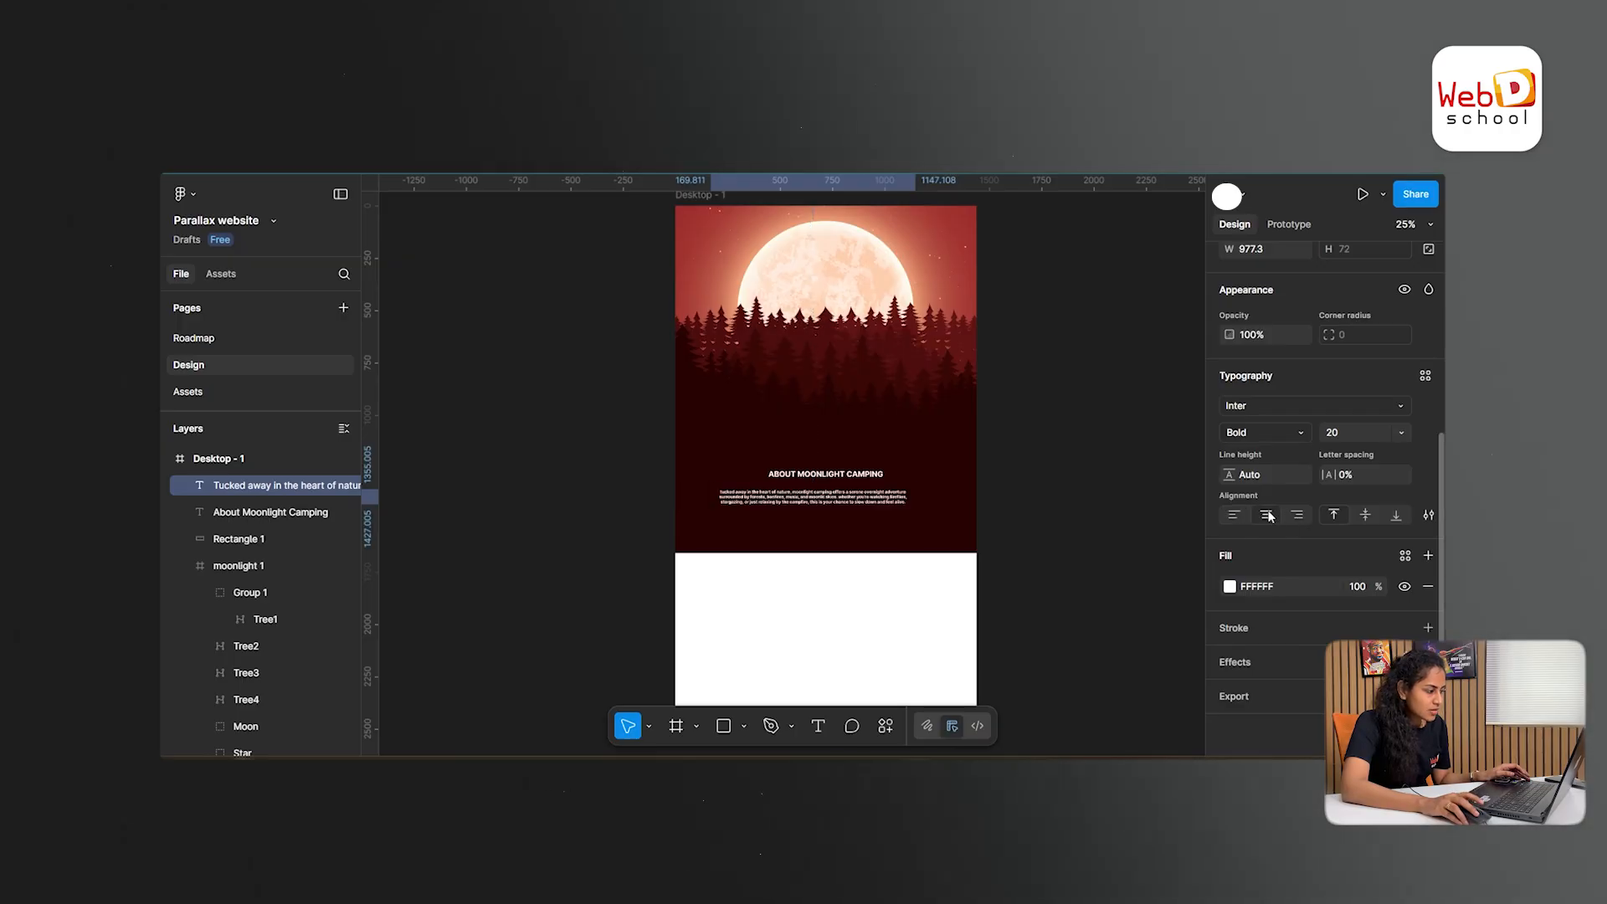
{"action": "scroll", "coordinate": [1310, 402], "scroll_direction": "up", "scroll_amount": 4}
{"action": "left_click", "coordinate": [1266, 344]}
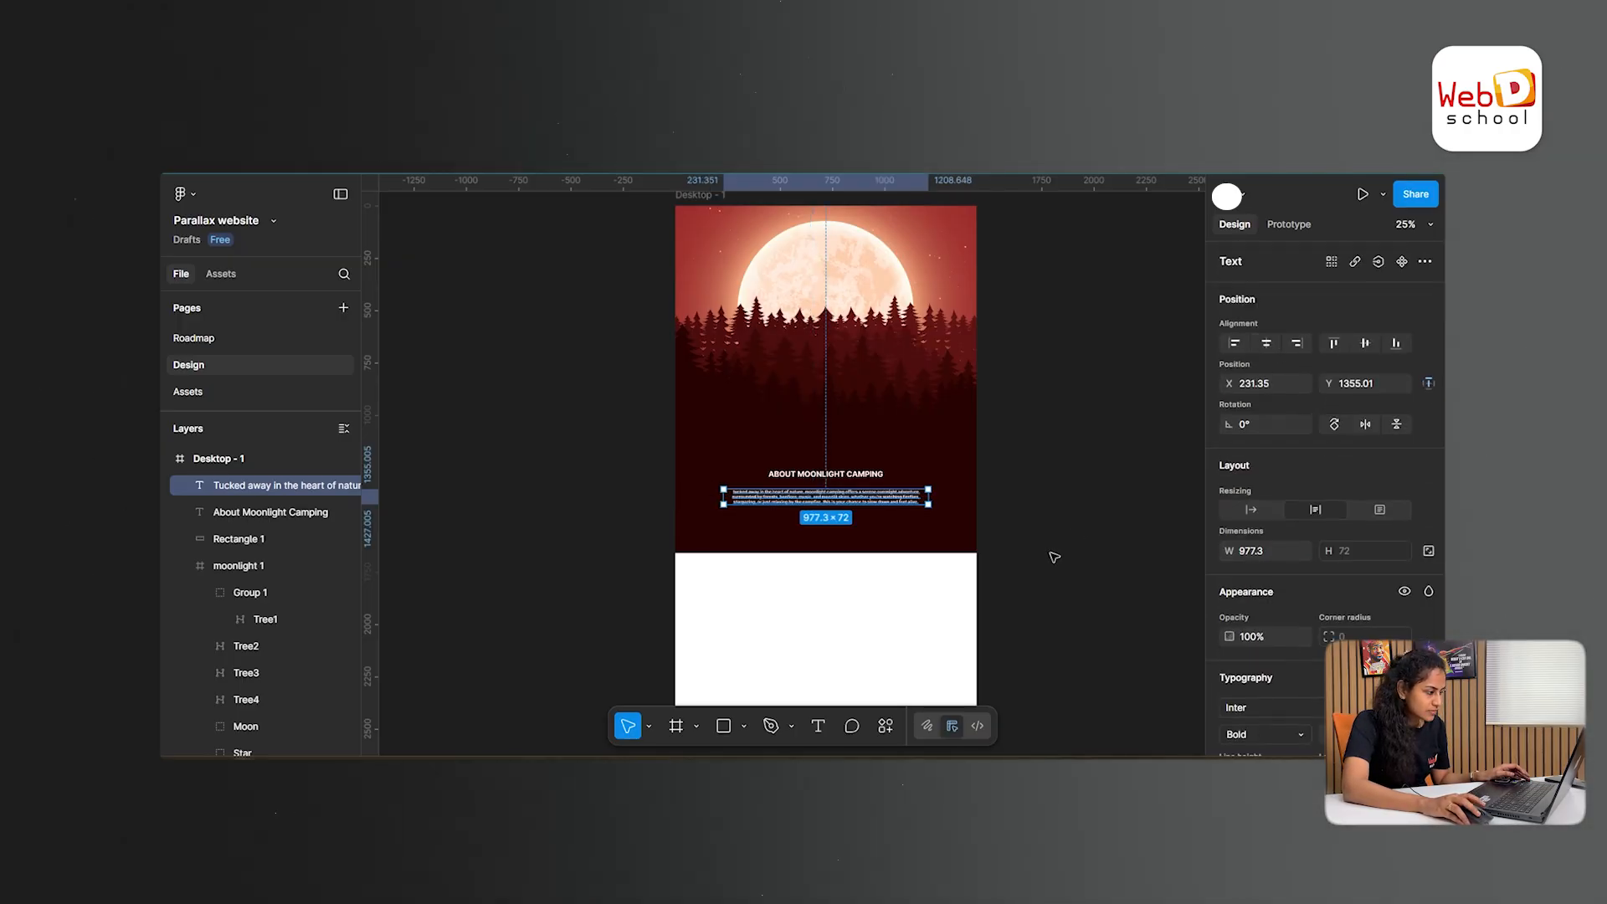
{"action": "left_click", "coordinate": [1097, 531]}
{"action": "key", "text": "ctrl+plus"}
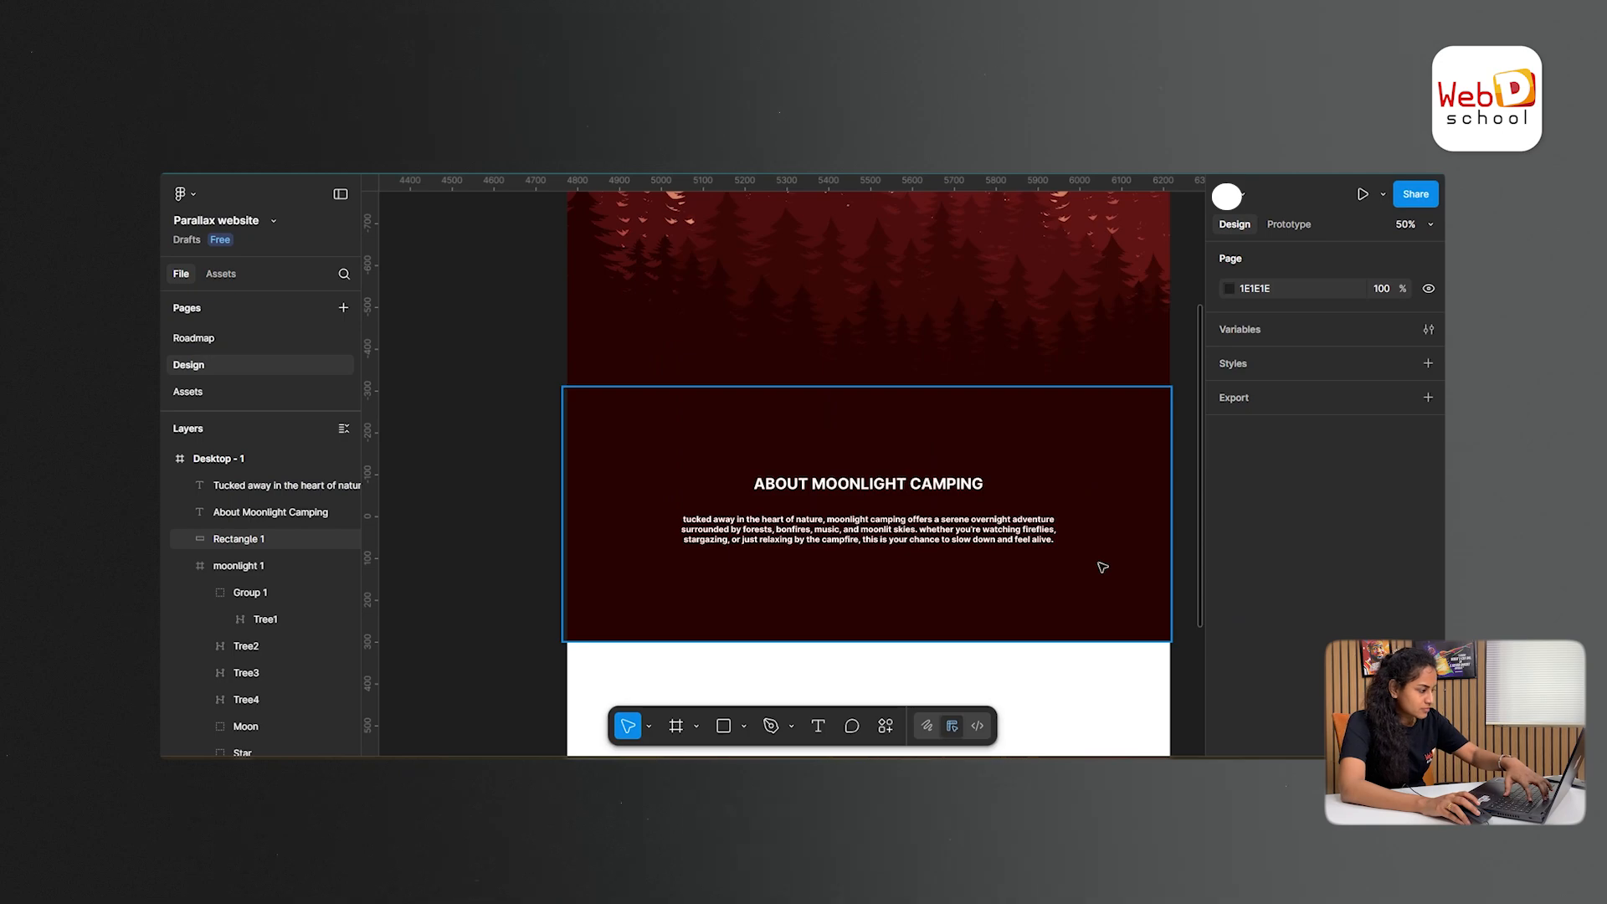
- Change the font weight of the paragraph beneath the heading to Regular
{"action": "left_click", "coordinate": [1034, 545]}
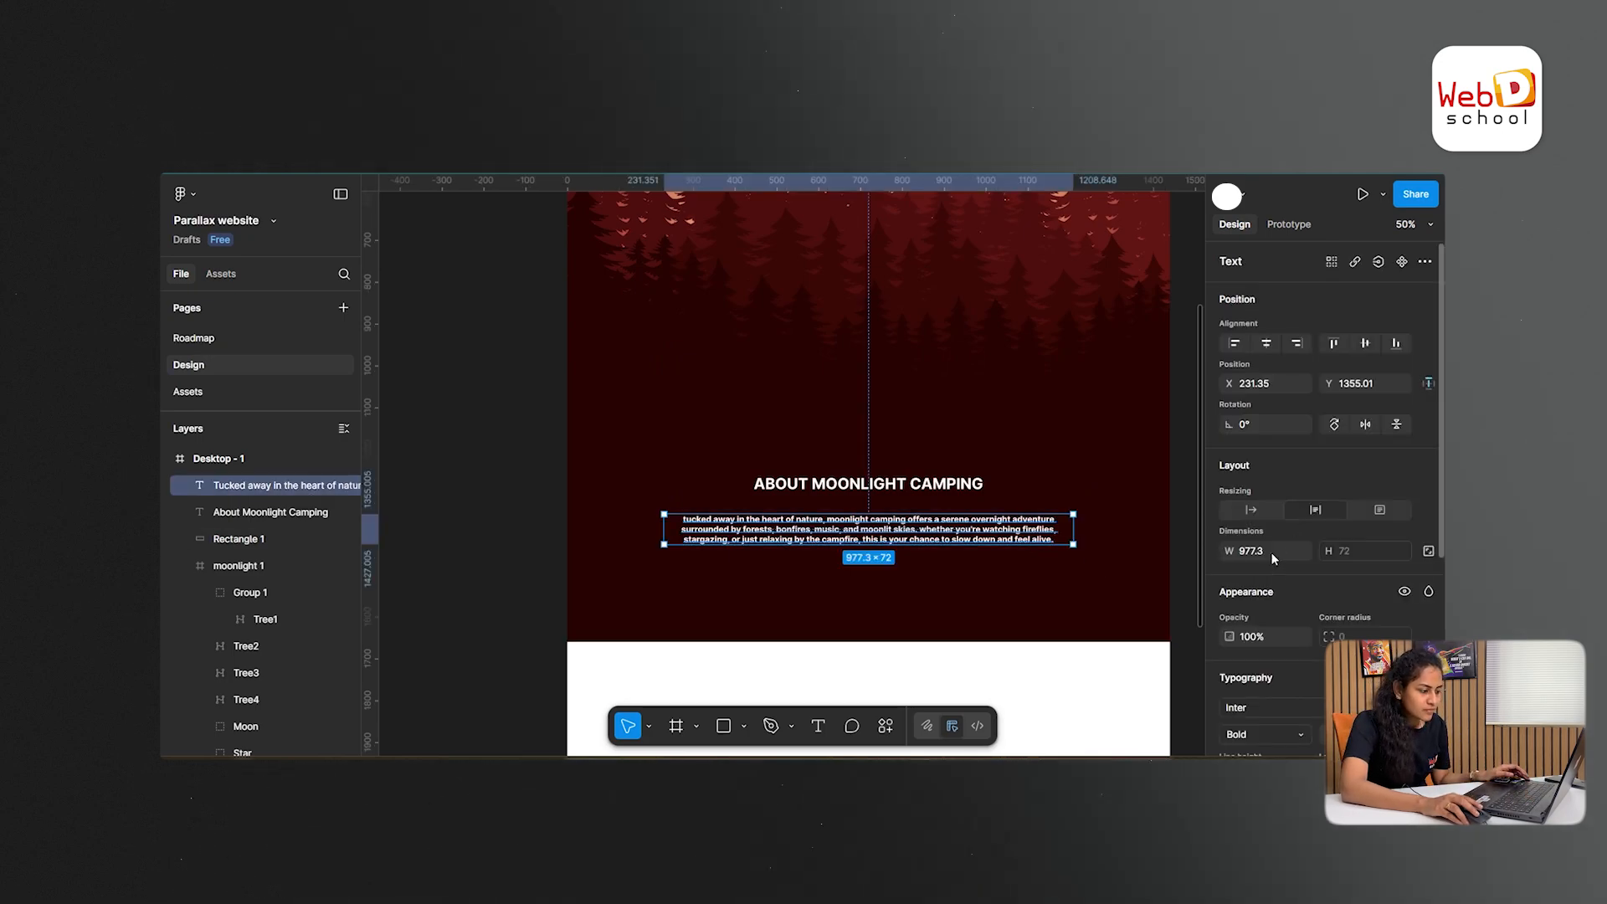
{"action": "scroll", "coordinate": [1279, 591], "scroll_direction": "down", "scroll_amount": 5}
{"action": "scroll", "coordinate": [1283, 454], "scroll_direction": "up", "scroll_amount": 1}
{"action": "left_click", "coordinate": [1287, 431]}
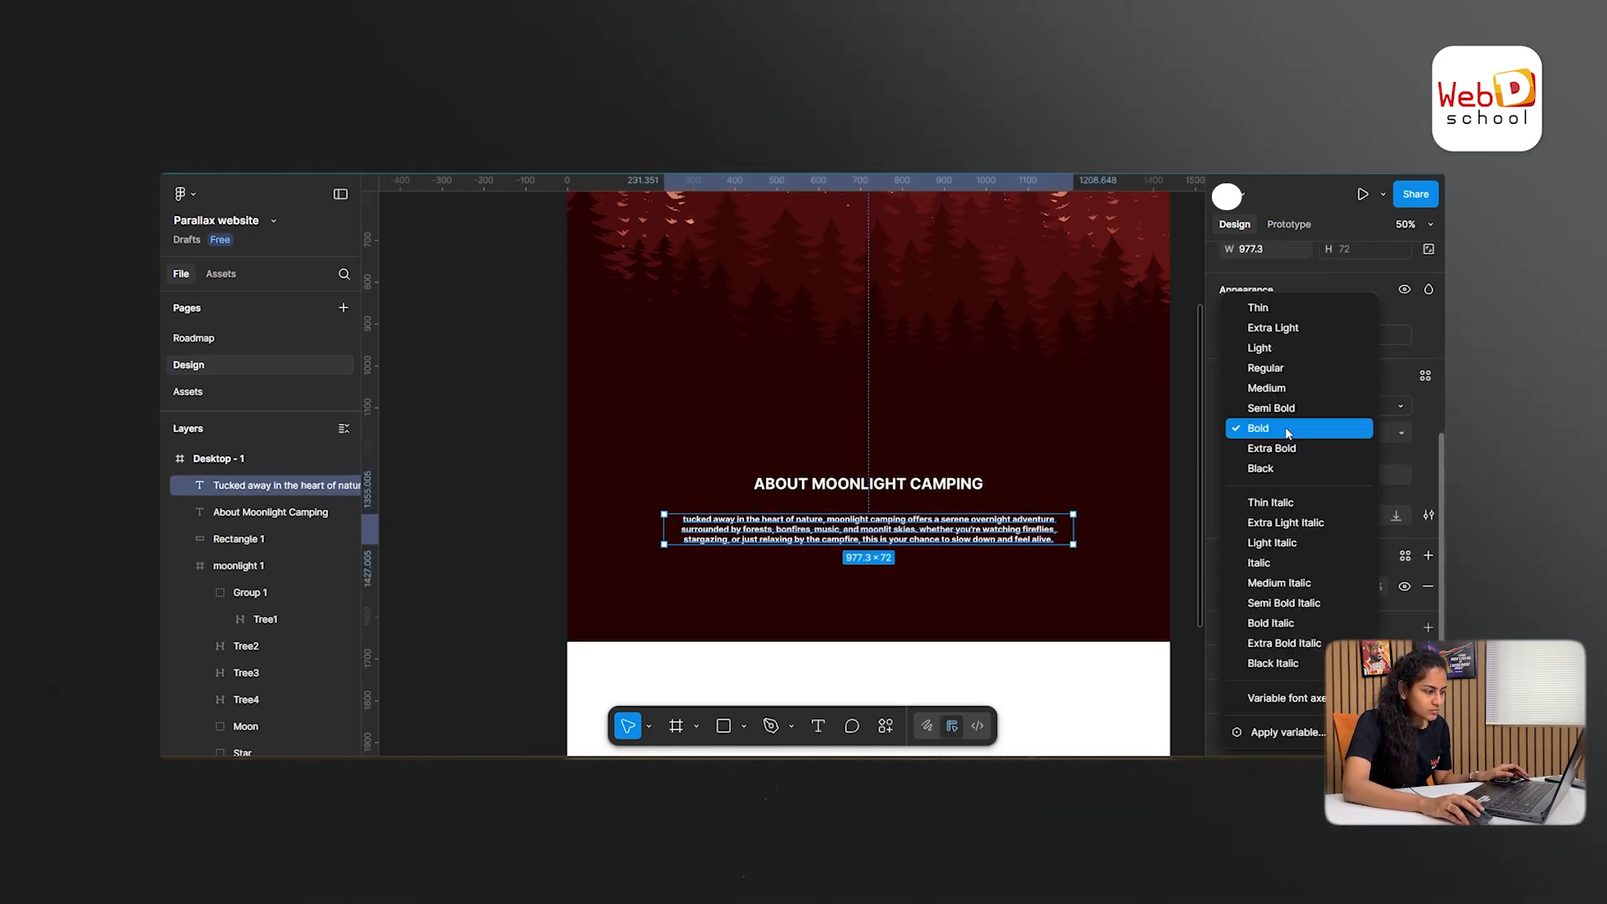
{"action": "left_click", "coordinate": [1283, 376]}
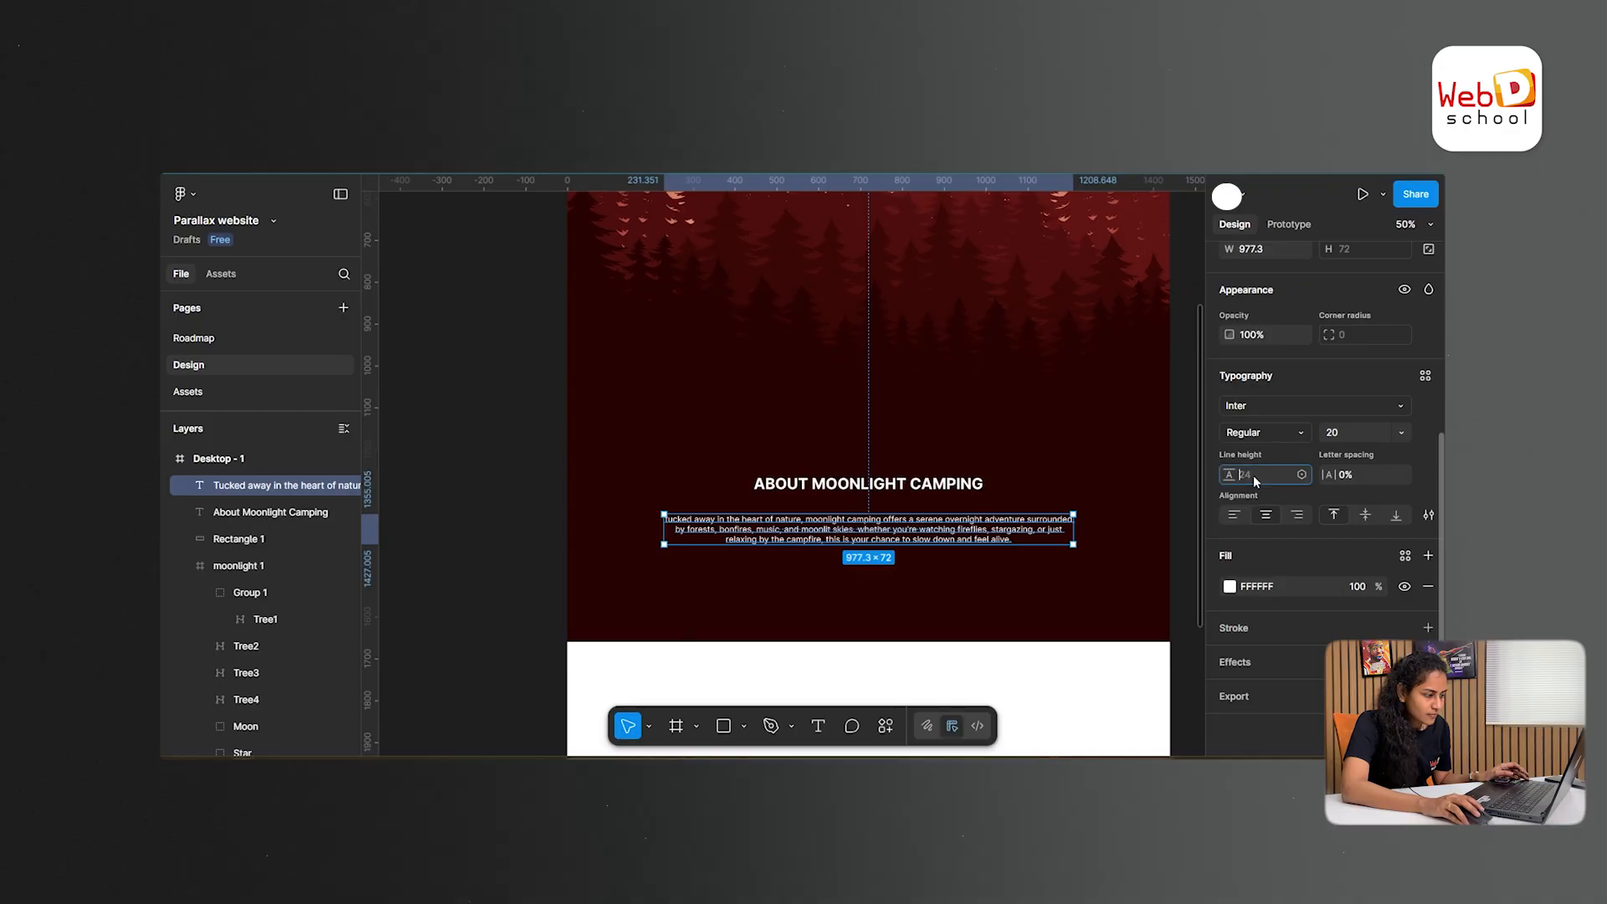
- Increase the line height of the paragraph beneath the heading to 38
{"action": "left_click", "coordinate": [1231, 474]}
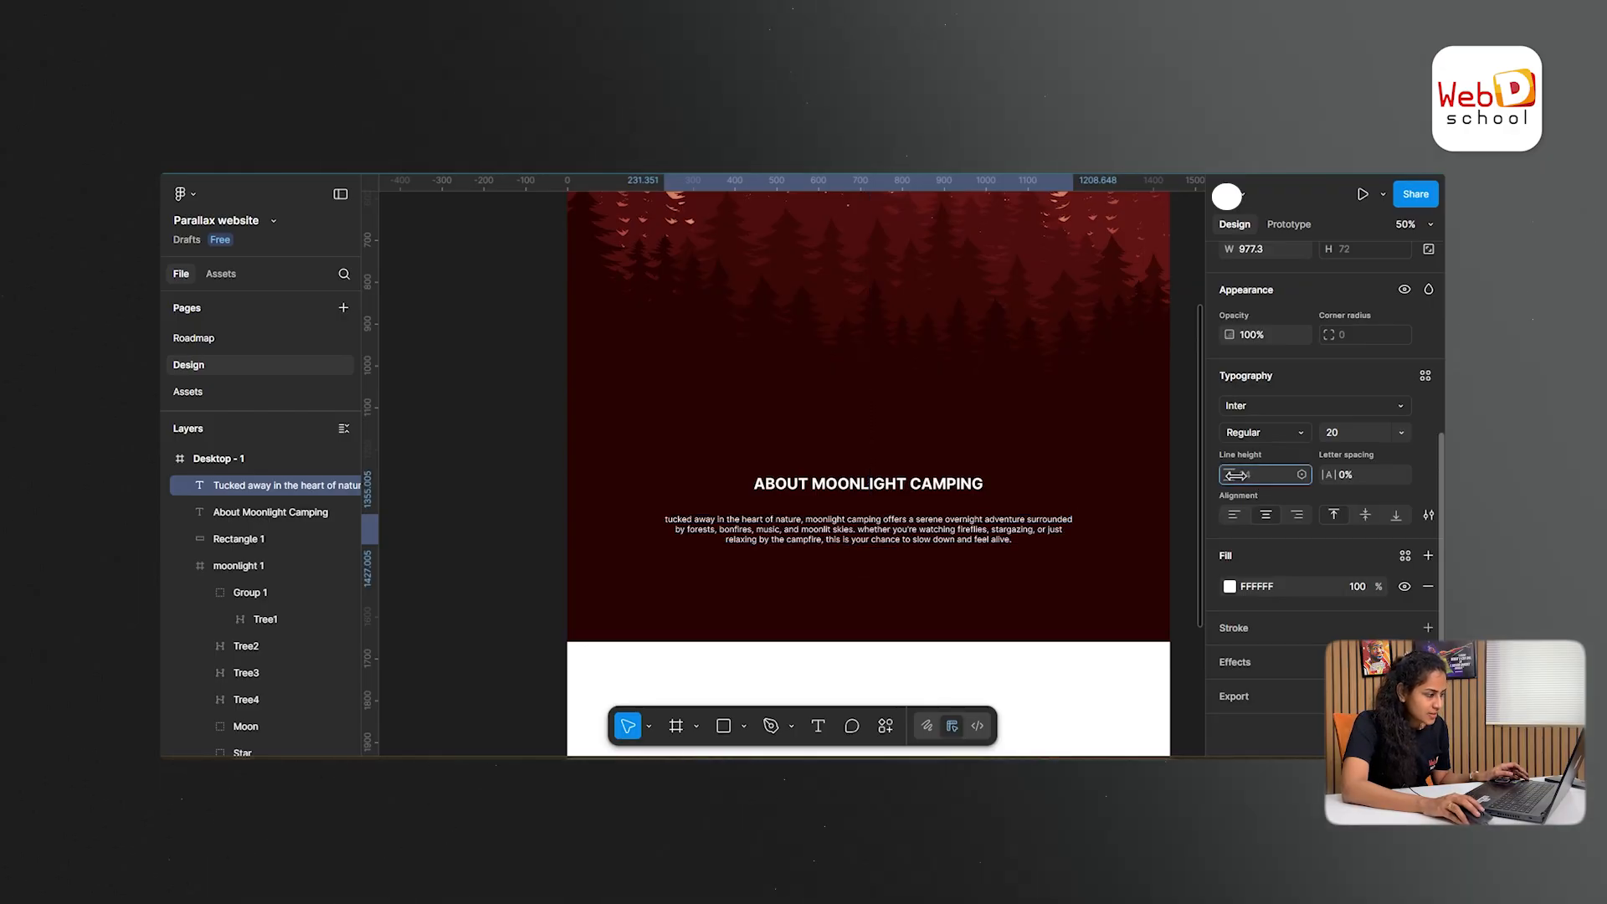
{"action": "key", "text": "Up"}
{"action": "key", "text": "Up"}
{"action": "key", "text": "Up"}
{"action": "key", "text": "Up"}
{"action": "key", "text": "Up"}
{"action": "key", "text": "Up"}
{"action": "key", "text": "Up"}
{"action": "key", "text": "Up"}
{"action": "key", "text": "Up"}
{"action": "key", "text": "Up"}
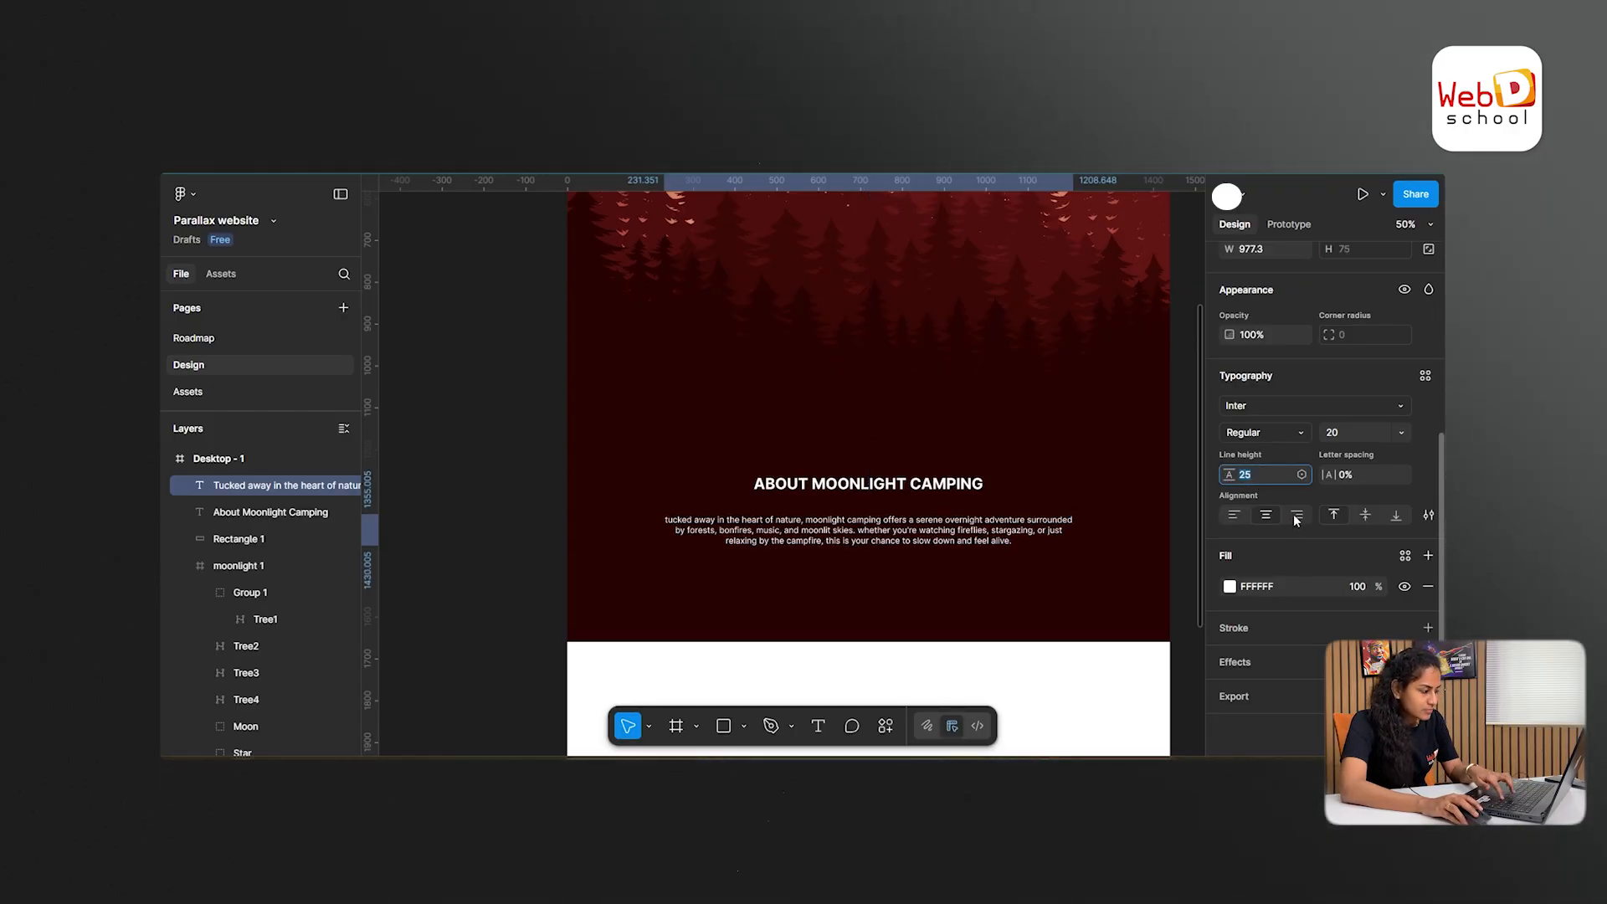
{"action": "key", "text": "Up"}
{"action": "key", "text": "Up"}
{"action": "key", "text": "Up"}
{"action": "key", "text": "Up"}
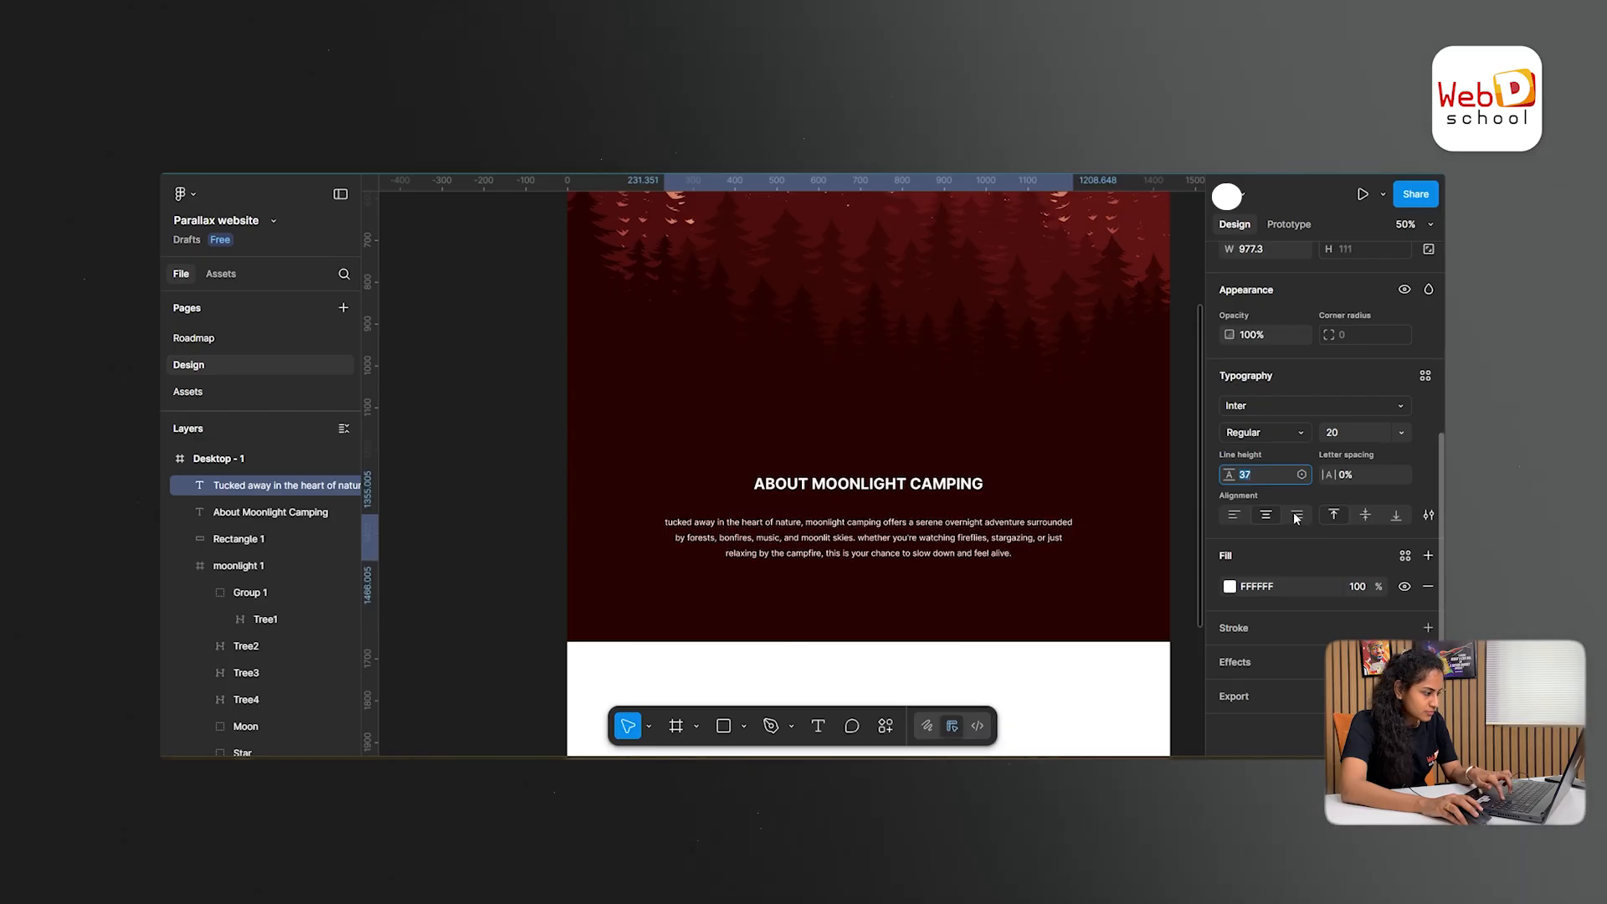
- Nudge the About Moonlight Camping heading and its paragraph together toward the right
{"action": "left_click", "coordinate": [879, 489]}
{"action": "left_click", "coordinate": [916, 540], "text": "shift"}
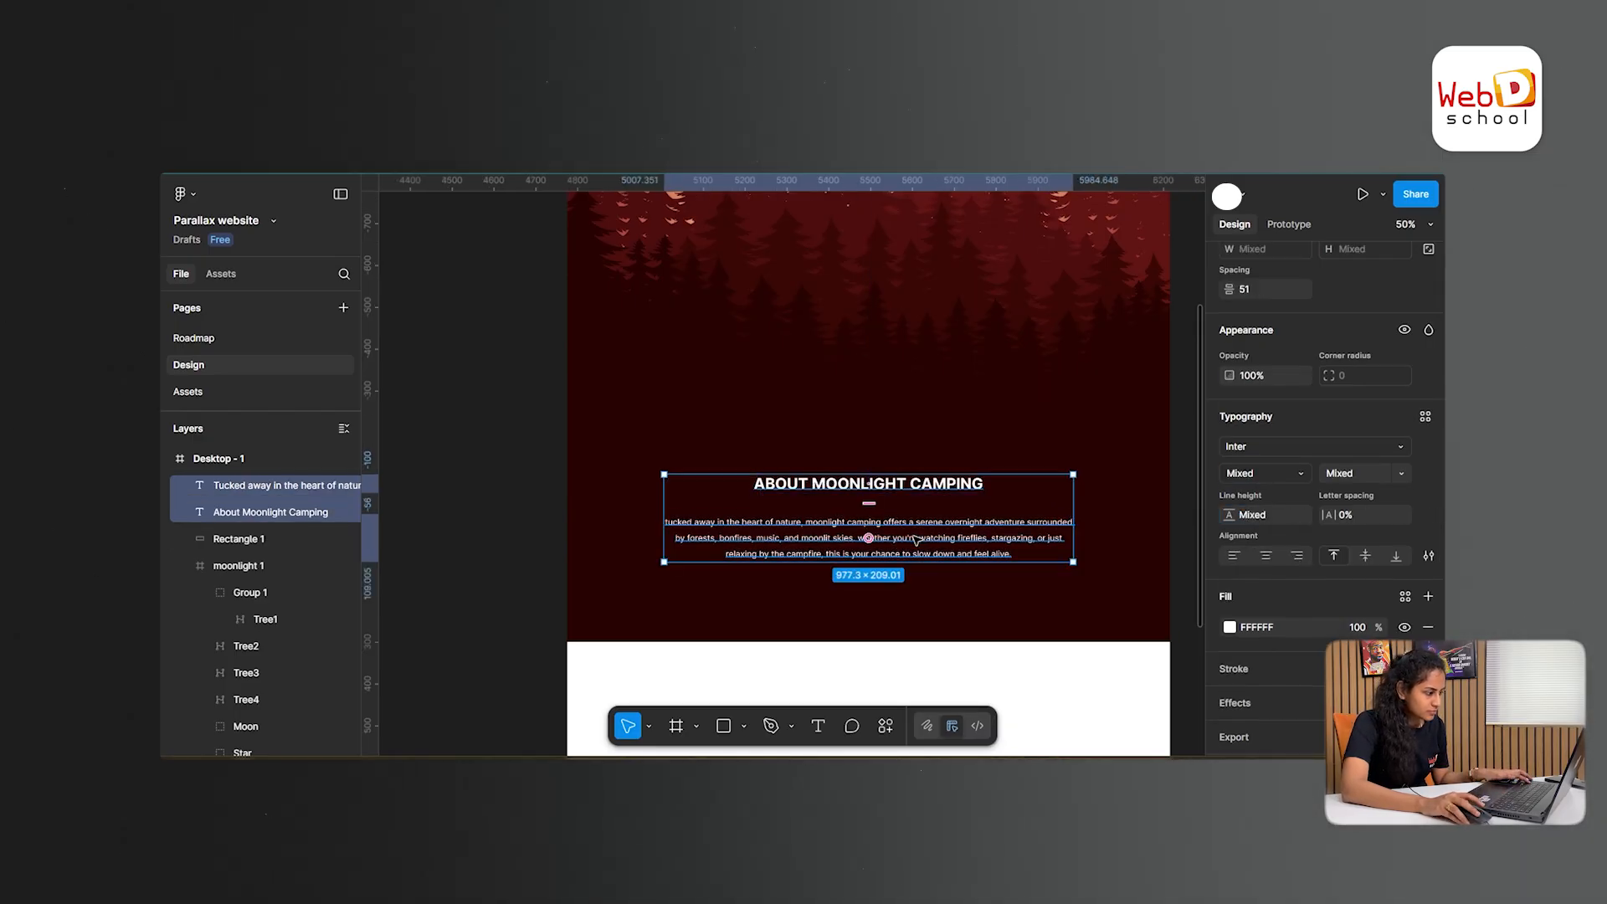
{"action": "key", "text": "shift+Right"}
{"action": "key", "text": "shift+Right"}
{"action": "key", "text": "shift+Right"}
{"action": "key", "text": "shift+Right"}
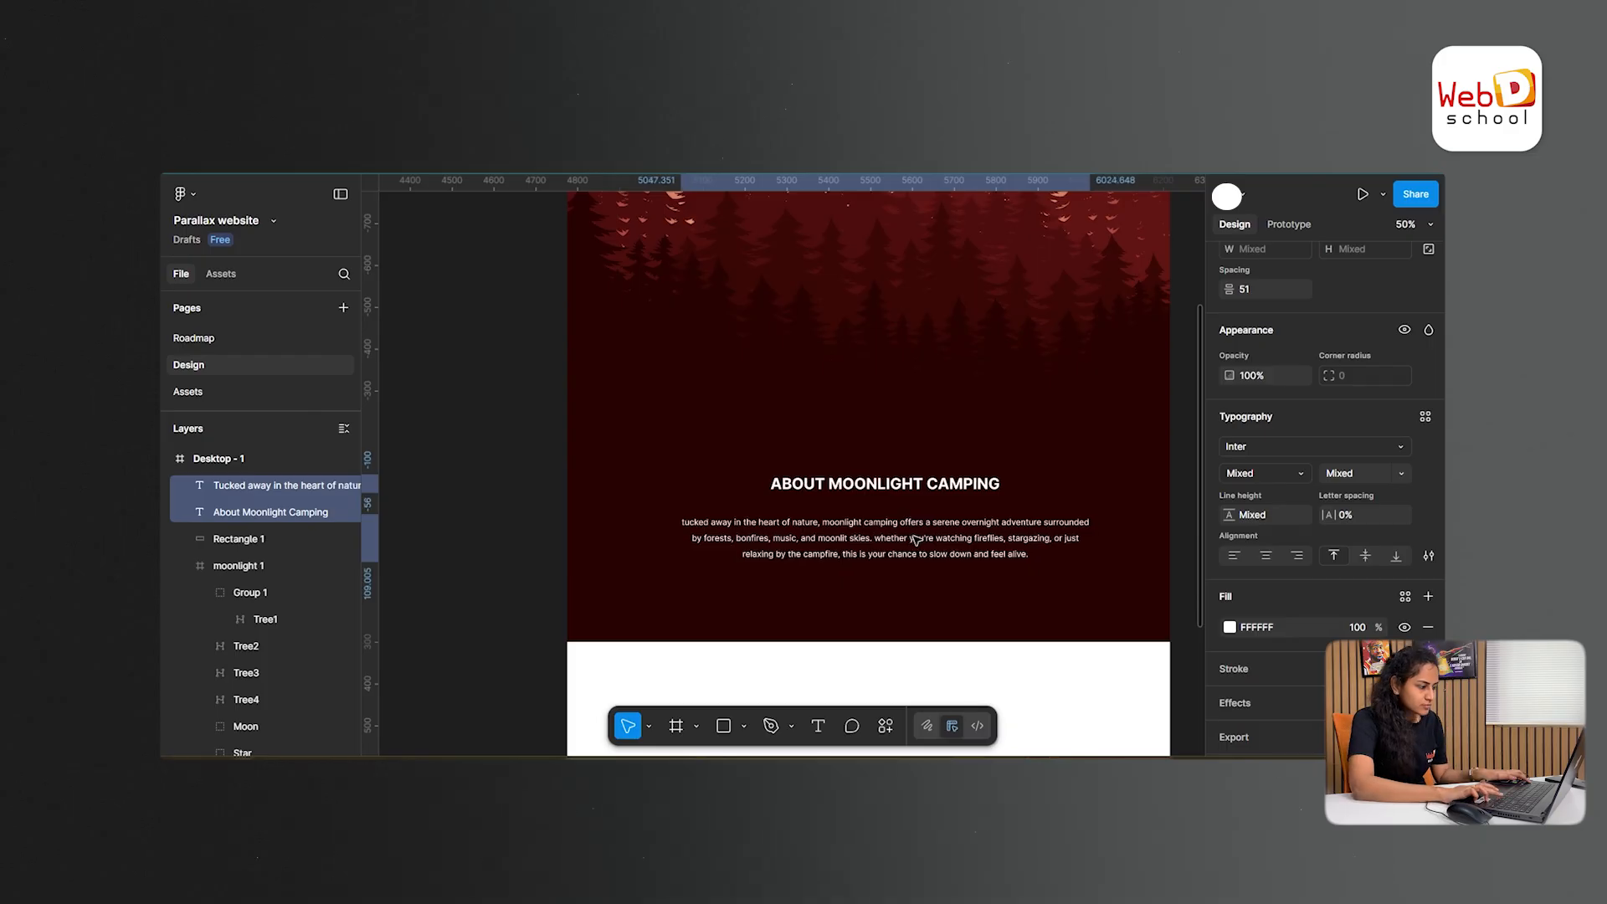
{"action": "key", "text": "shift+Left"}
- Center the About Moonlight Camping heading and the paragraph beneath it horizontally in the frame
{"action": "left_click", "coordinate": [936, 491]}
{"action": "scroll", "coordinate": [1299, 355], "scroll_direction": "up", "scroll_amount": 5}
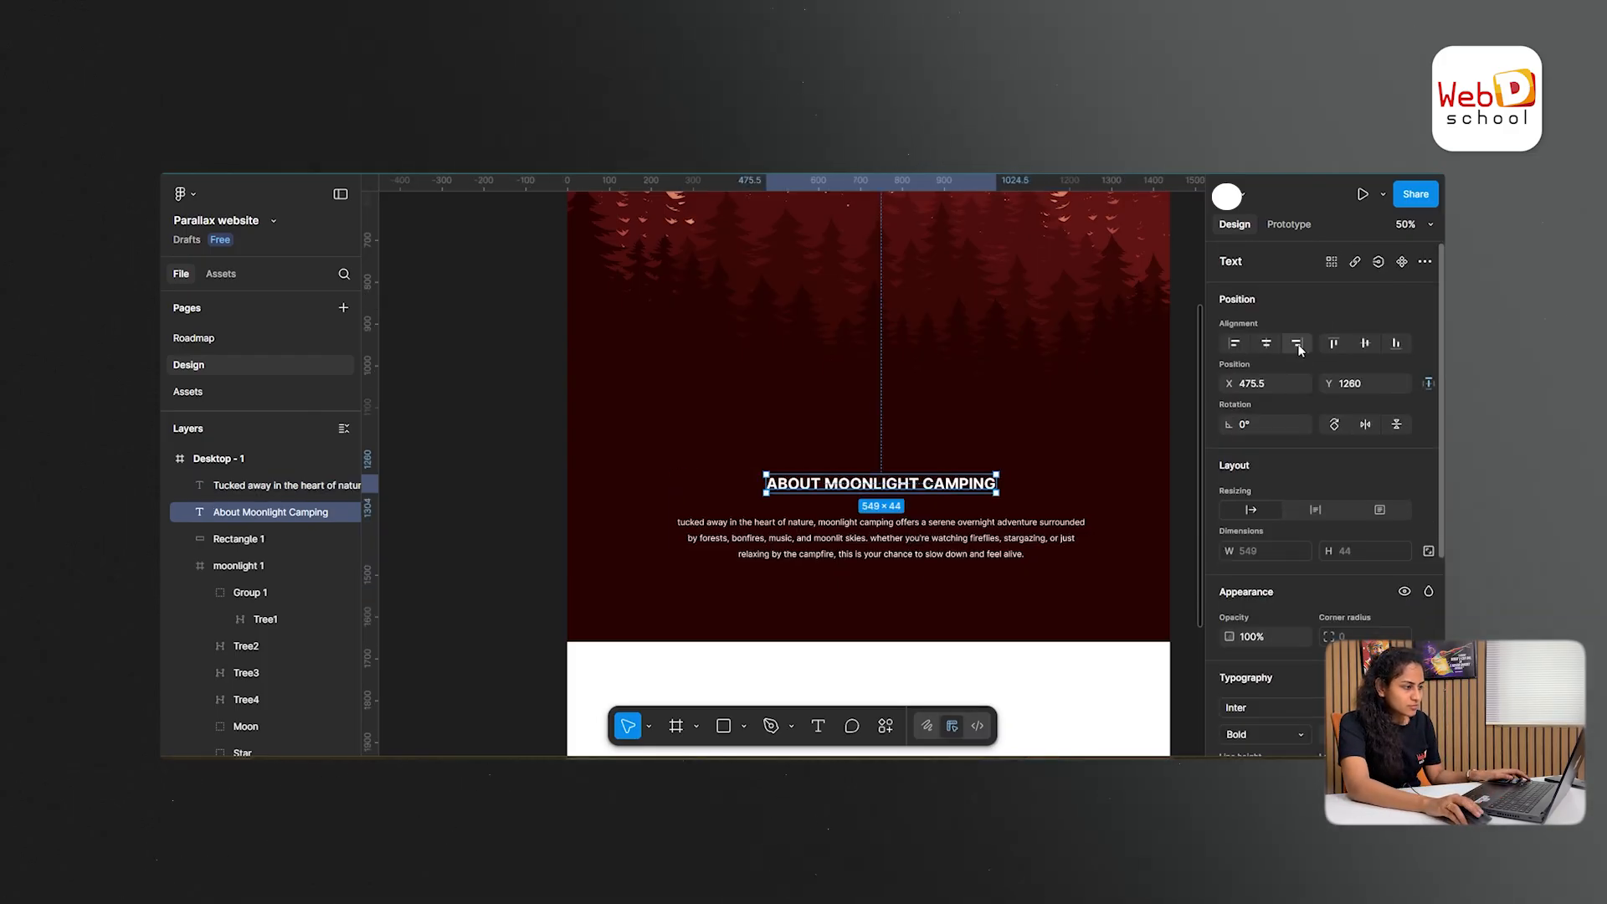
{"action": "left_click", "coordinate": [1266, 344]}
{"action": "left_click", "coordinate": [988, 537]}
{"action": "left_click", "coordinate": [1267, 343]}
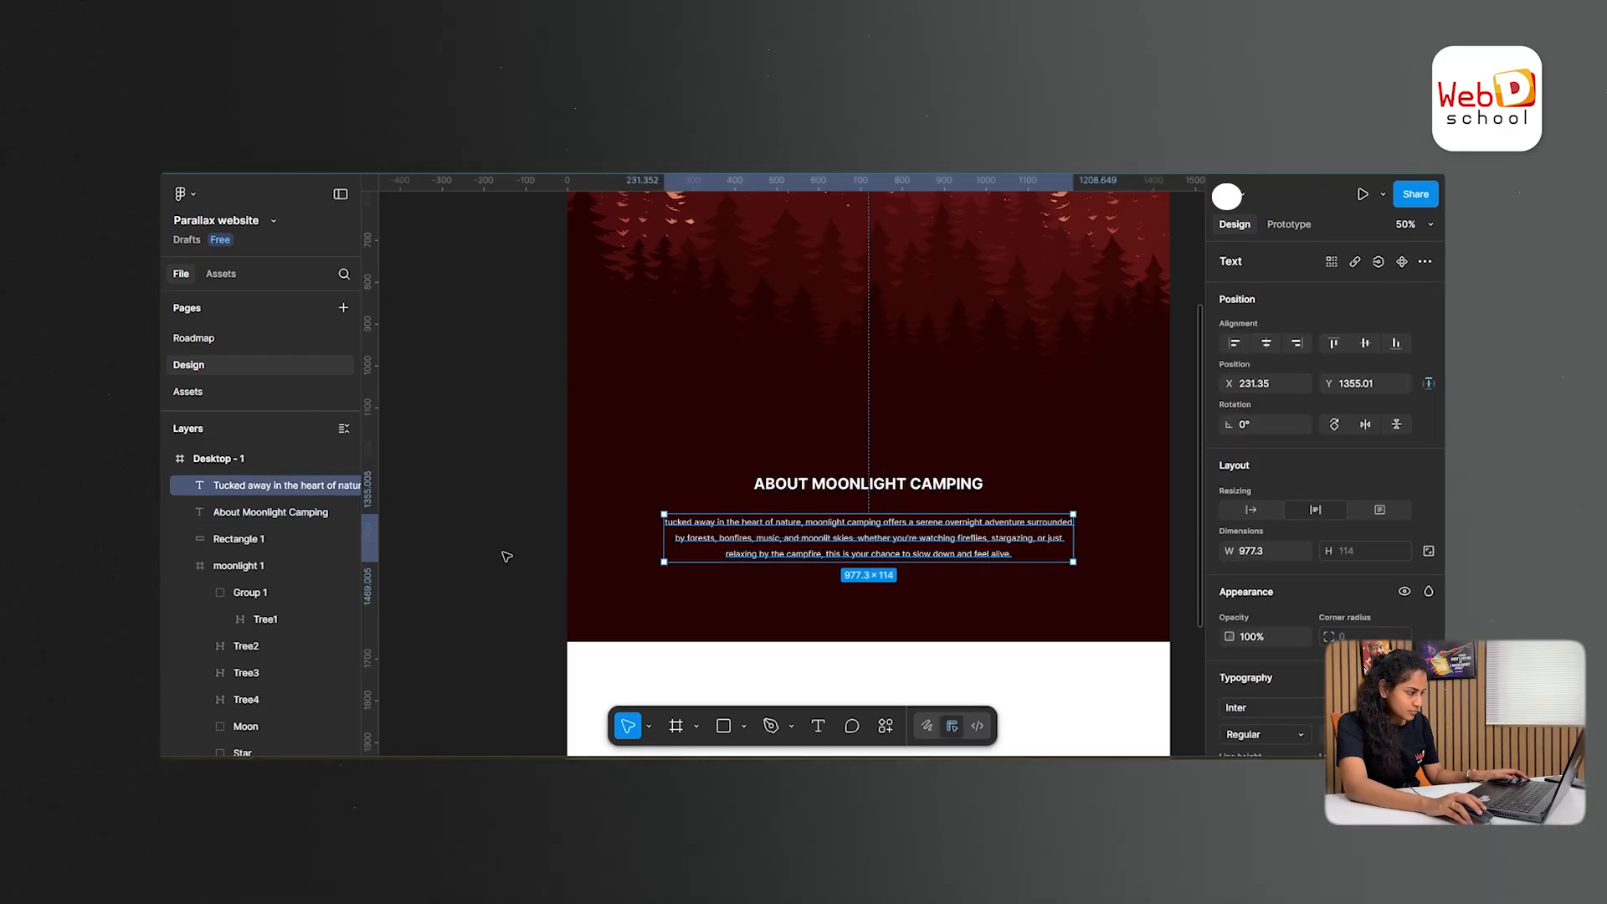
- Duplicate the About Moonlight Camping heading up into the moonlight artwork, over the left side of the moon
{"action": "left_click", "coordinate": [1008, 653]}
{"action": "scroll", "coordinate": [1011, 654], "scroll_direction": "up", "scroll_amount": 4}
{"action": "scroll", "coordinate": [975, 620], "scroll_direction": "down", "scroll_amount": 1}
{"action": "left_click", "coordinate": [916, 633]}
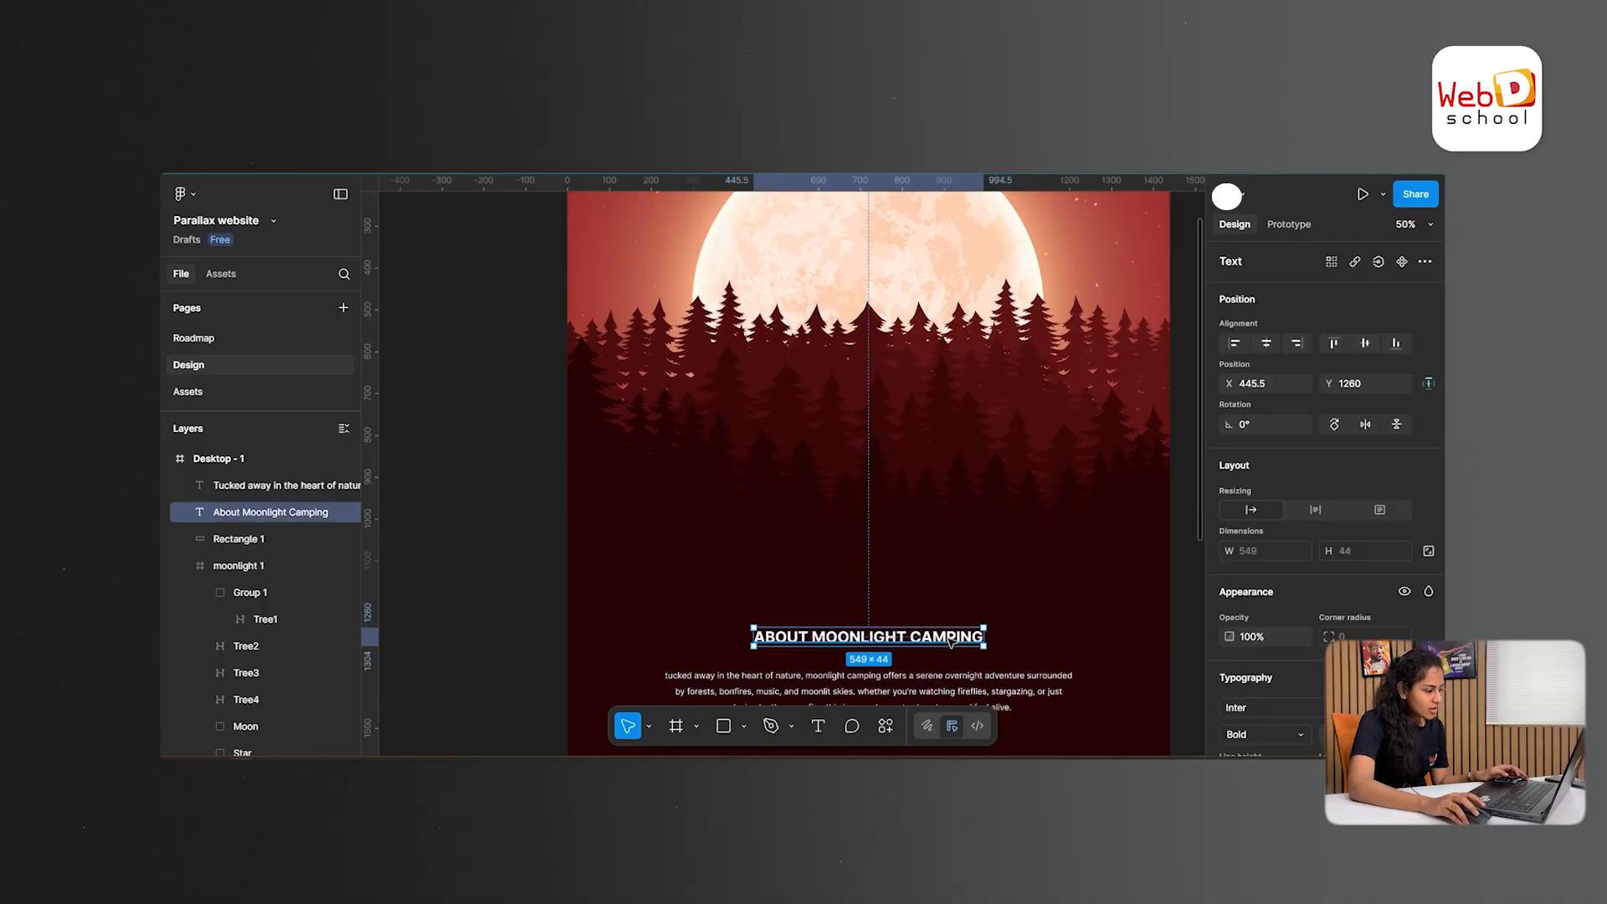
{"action": "left_click_drag", "start_coordinate": [916, 628], "coordinate": [789, 251]}
{"action": "scroll", "coordinate": [868, 435], "scroll_direction": "up", "scroll_amount": 5}
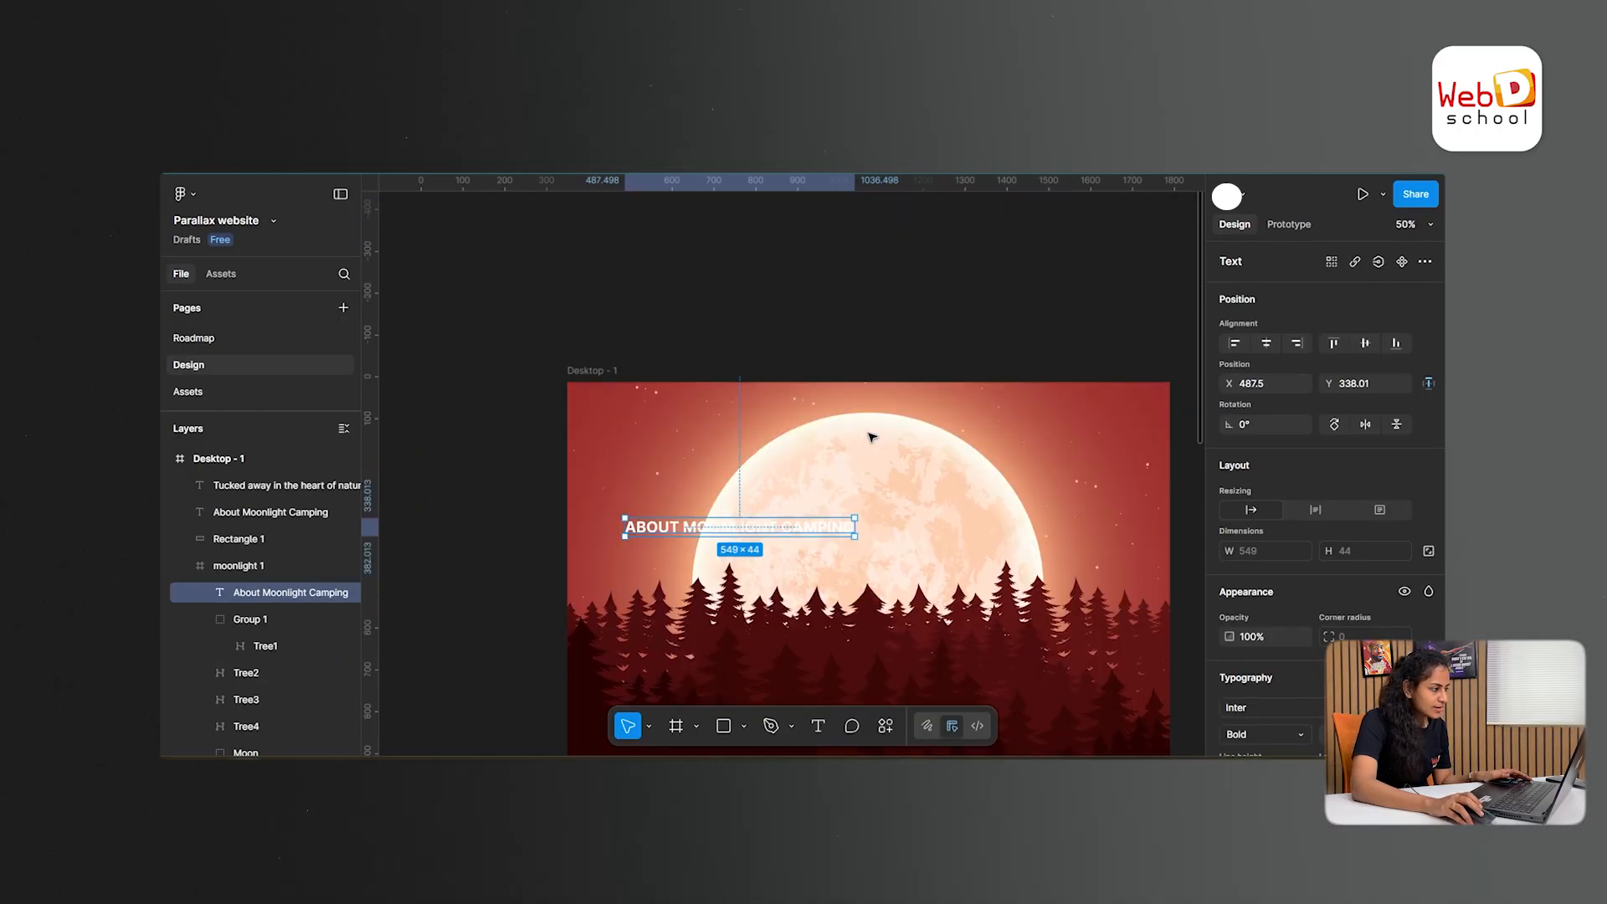
- Replace the text of the duplicated heading in the hero artwork with "MOON"
{"action": "double_click", "coordinate": [833, 531]}
{"action": "key", "text": "BackSpace"}
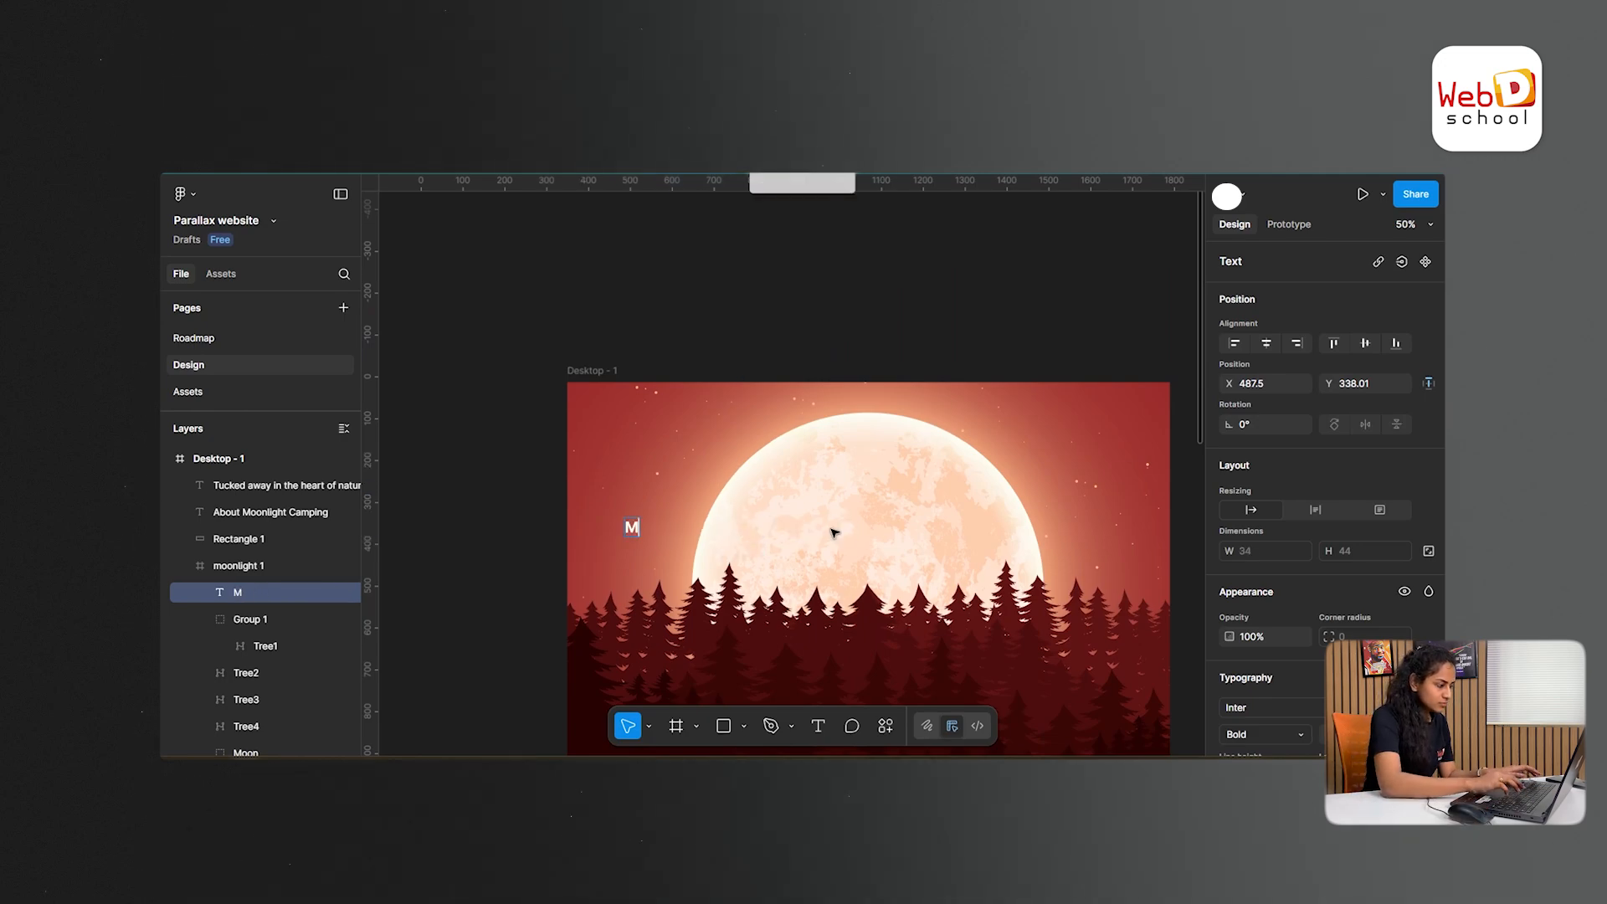
{"action": "type", "text": "MOON"}
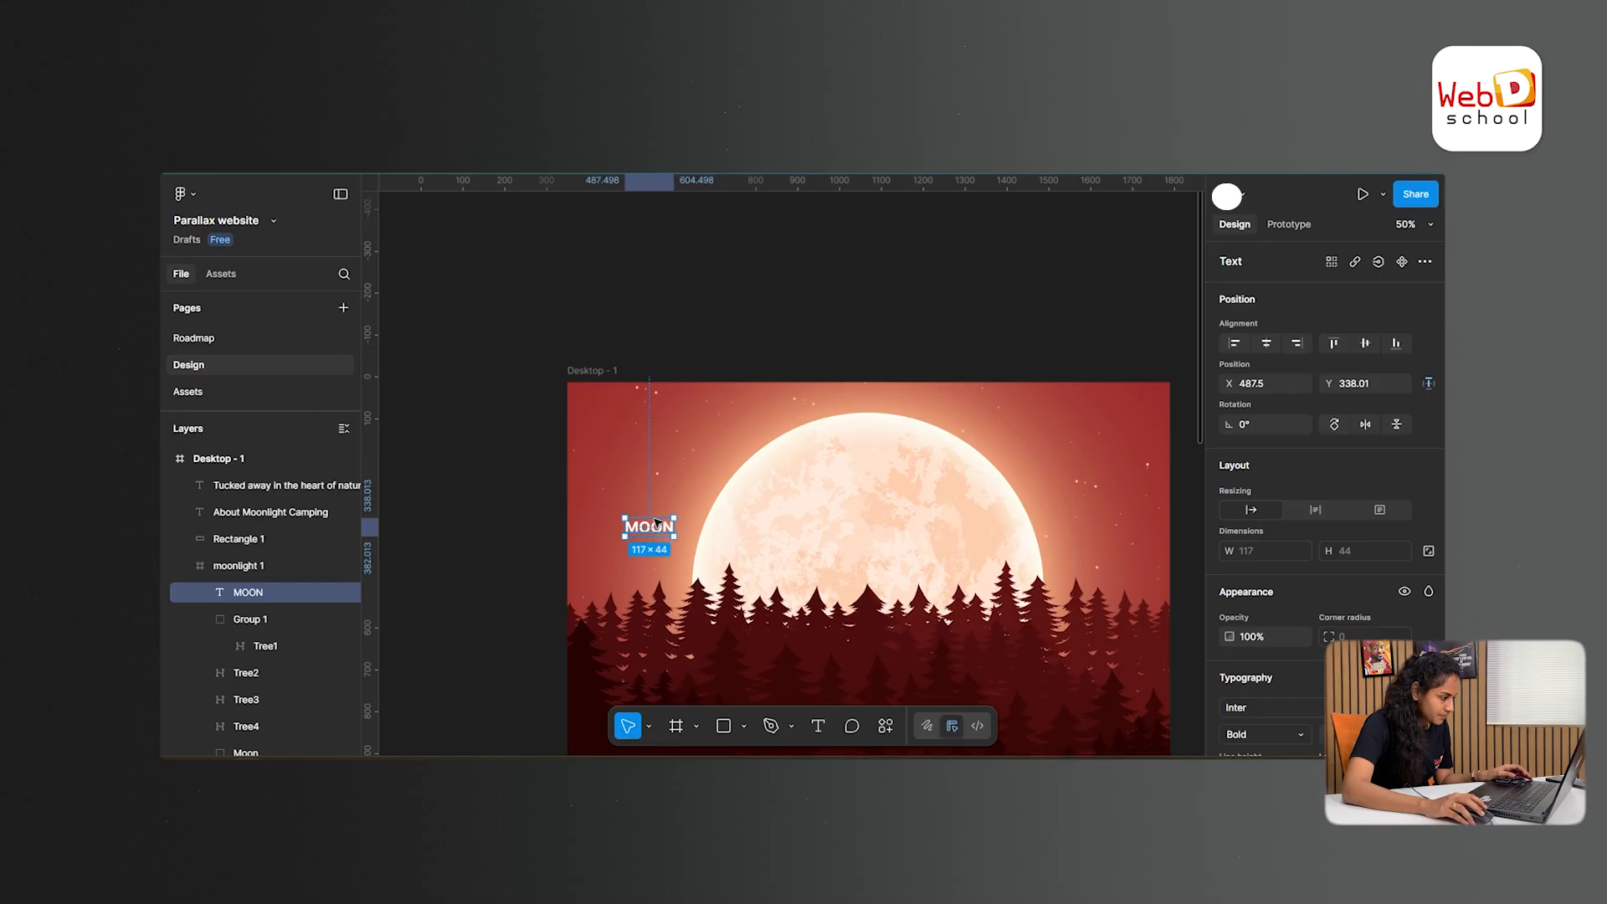
- Duplicate the MOON text to the right side of the moon and change the copy to "LIGHT"
{"action": "left_click_drag", "start_coordinate": [661, 529], "coordinate": [1078, 521]}
{"action": "key", "text": "BackSpace"}
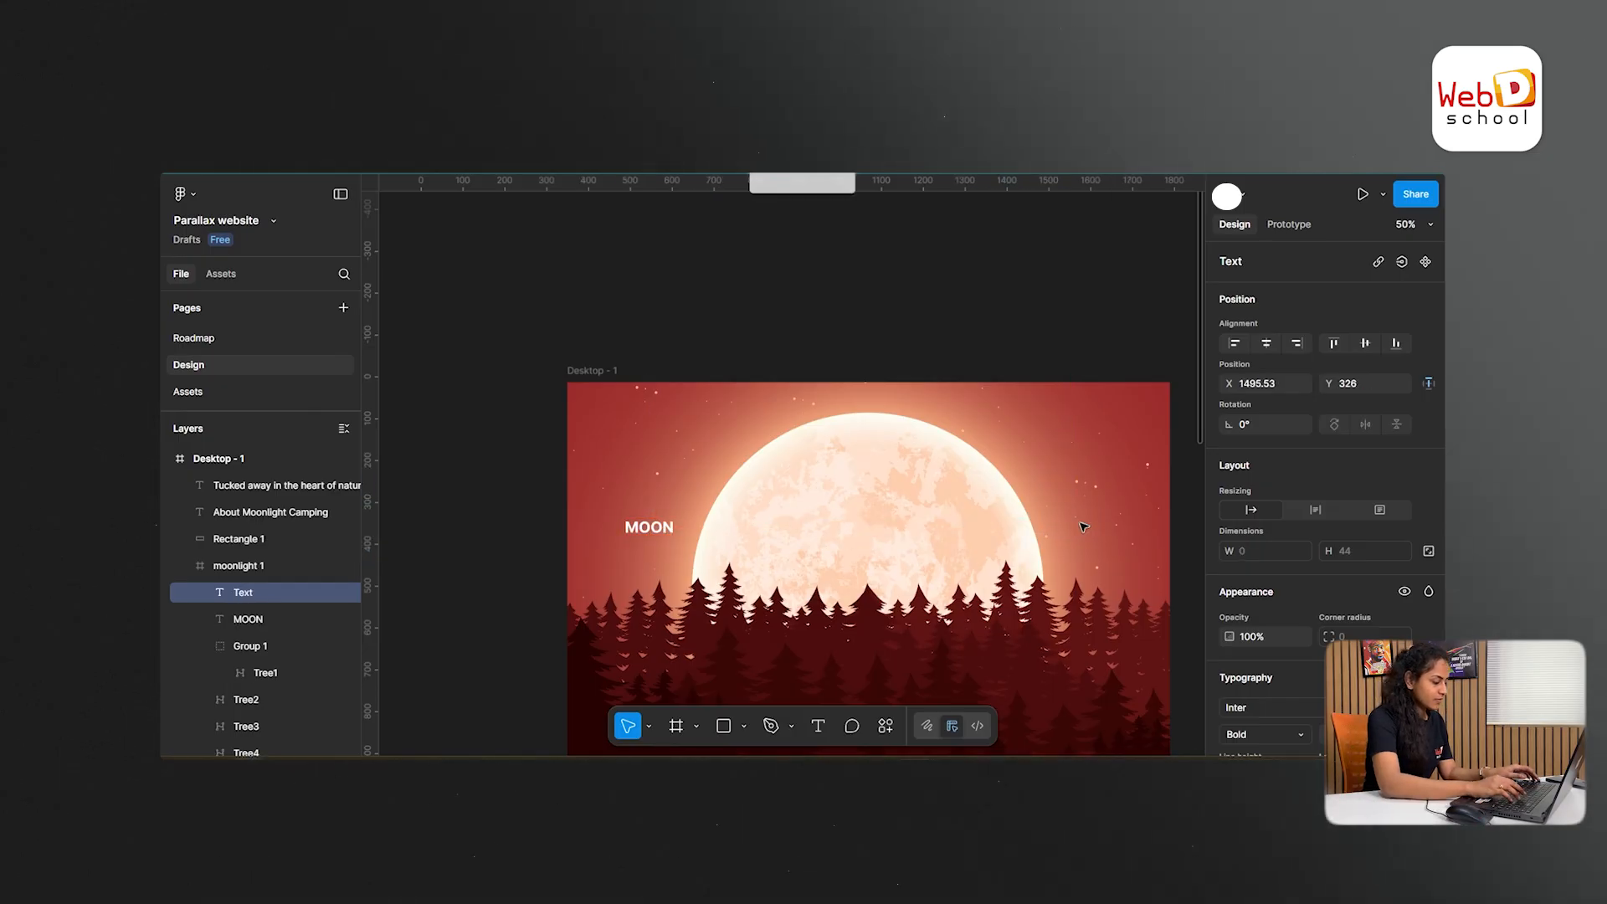
{"action": "type", "text": "LIG"}
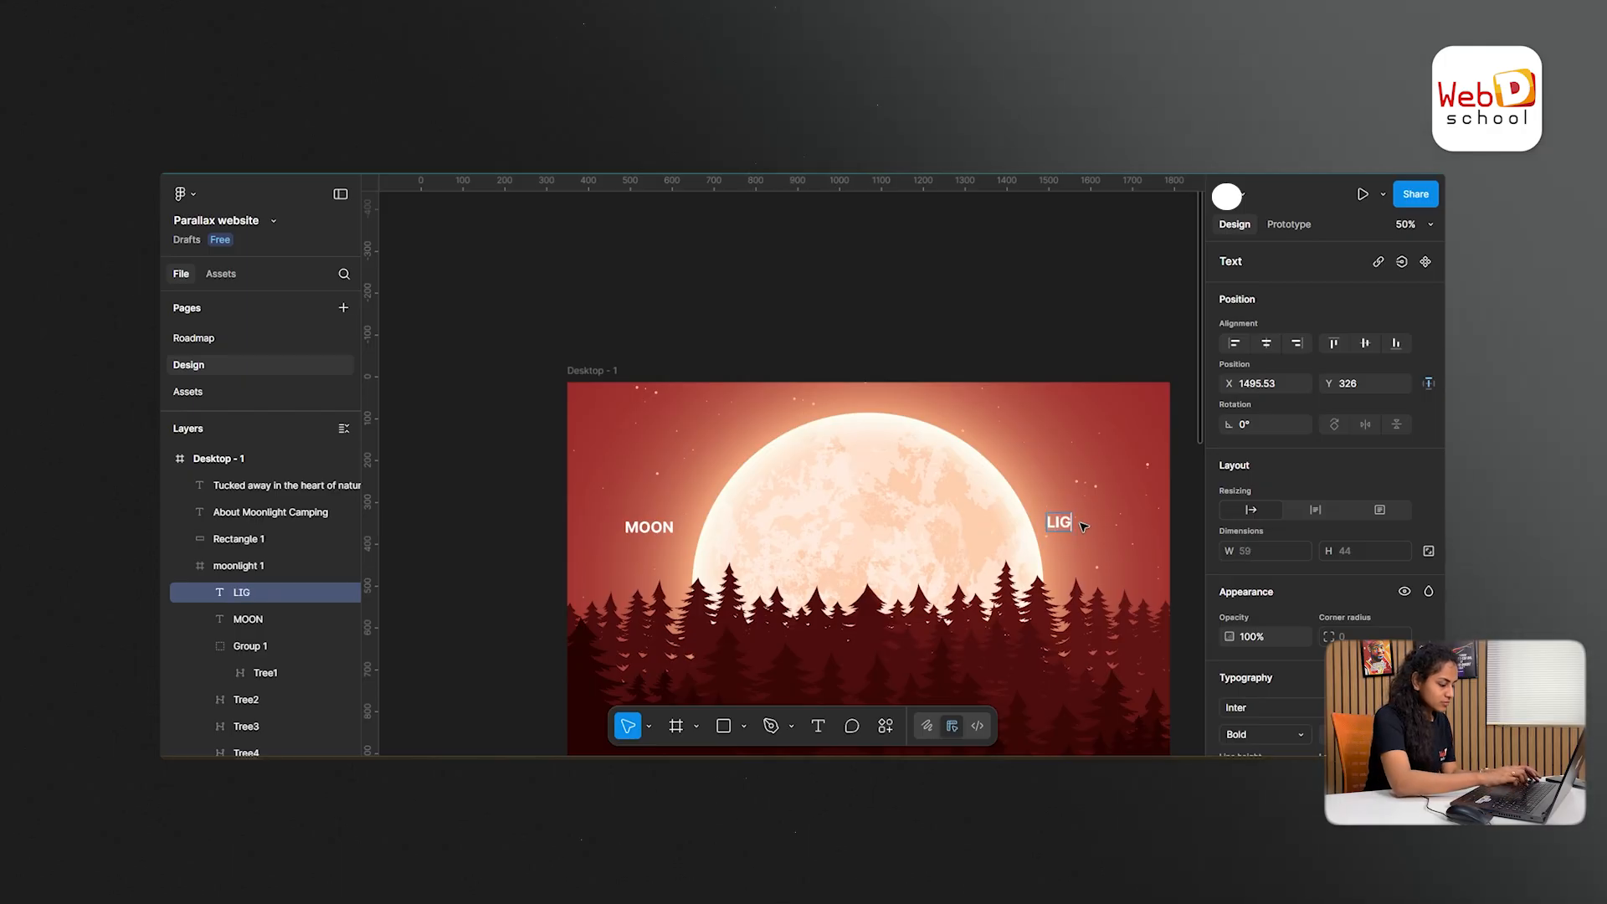
{"action": "type", "text": "HT"}
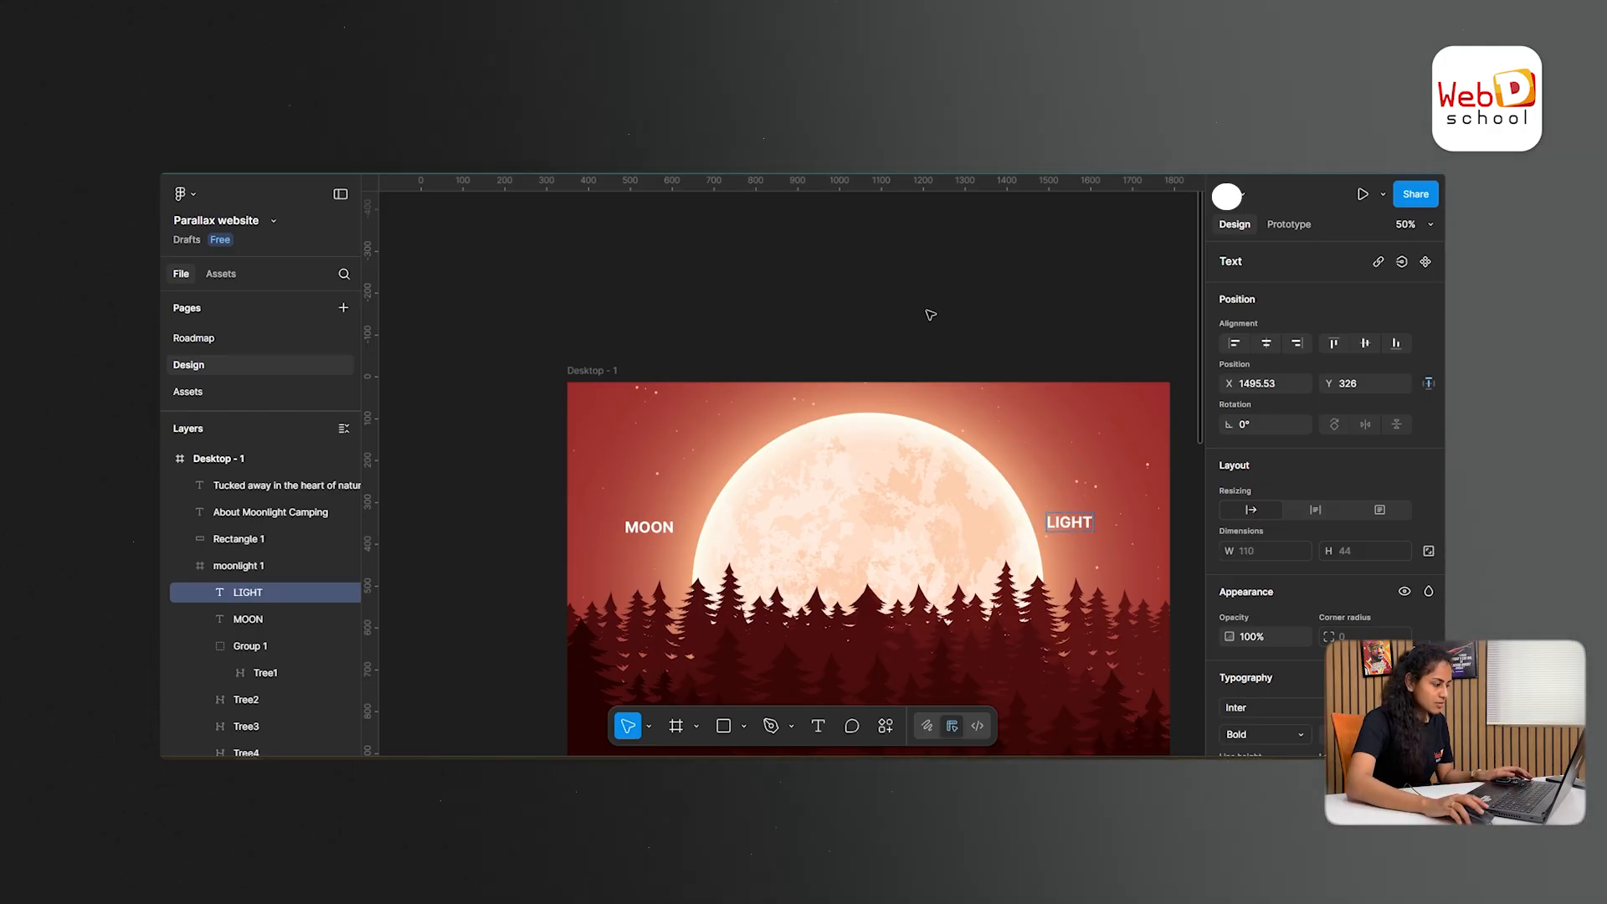
{"action": "key", "text": "Escape"}
- Set the font weight of both the MOON and LIGHT texts to Black
{"action": "left_click", "coordinate": [666, 527]}
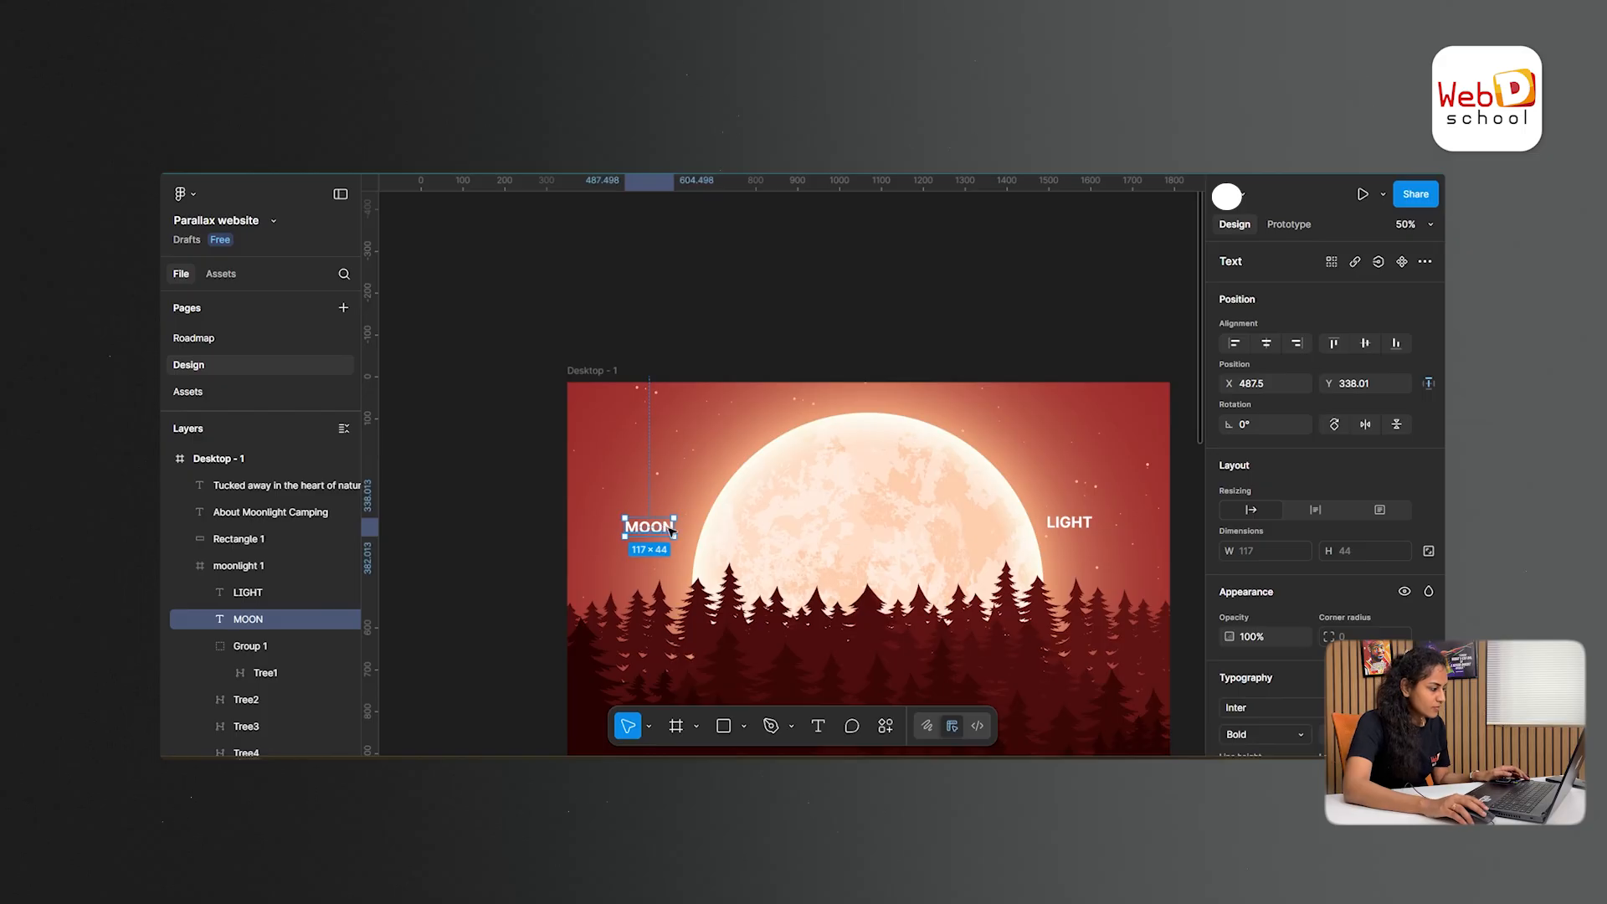
{"action": "left_click", "coordinate": [1069, 523], "text": "shift"}
{"action": "scroll", "coordinate": [1391, 610], "scroll_direction": "down", "scroll_amount": 5}
{"action": "left_click", "coordinate": [1273, 435]}
{"action": "left_click", "coordinate": [1278, 469]}
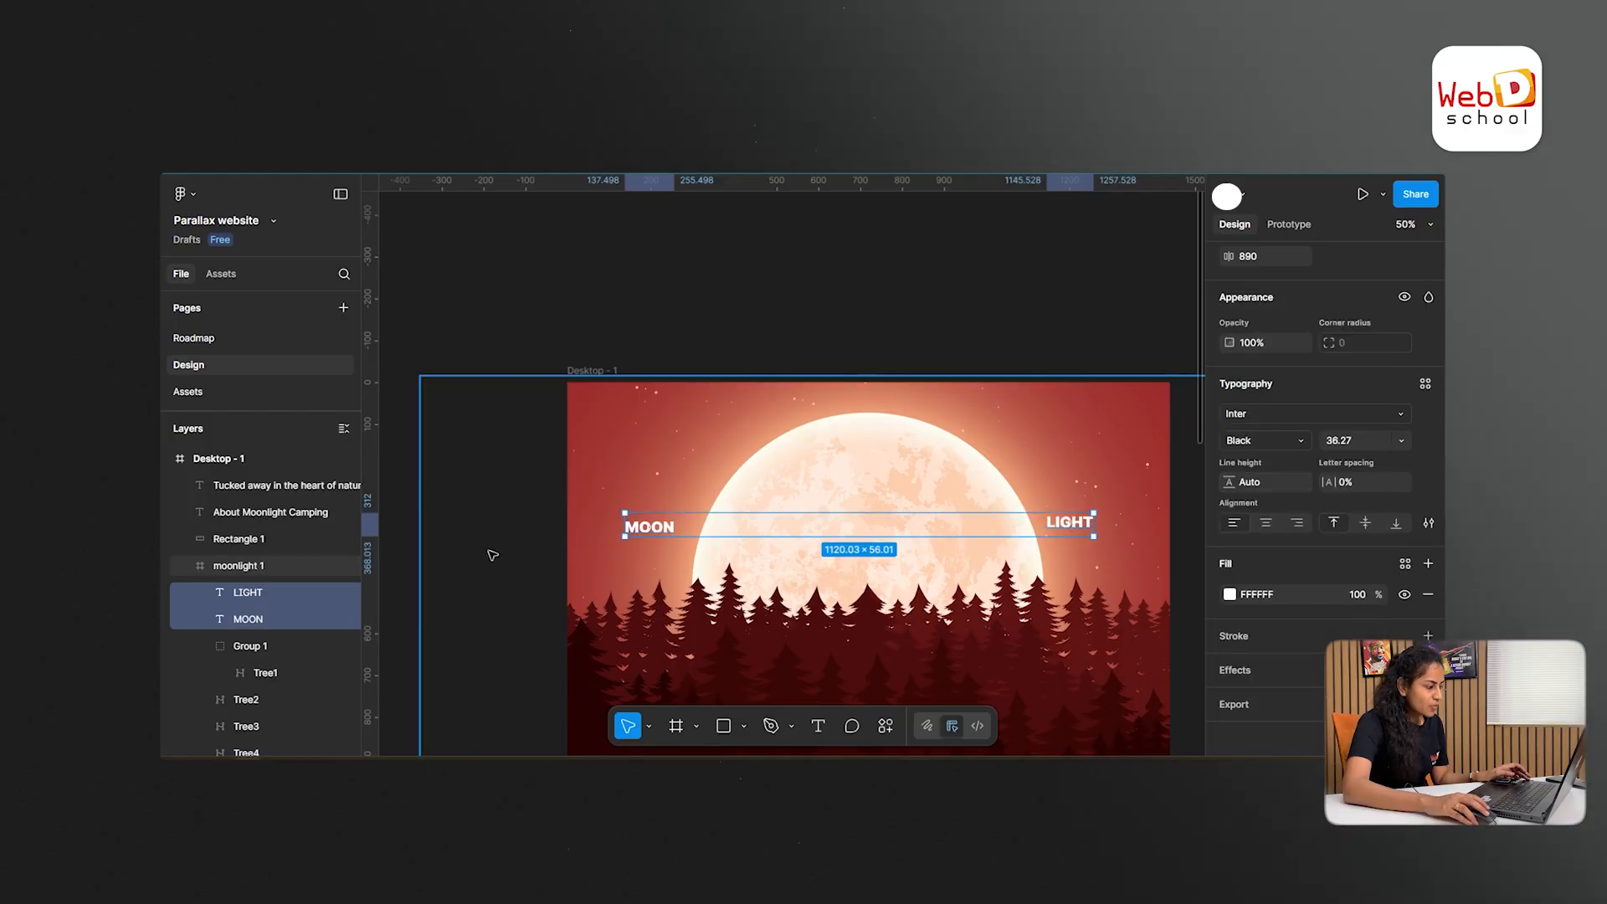
{"action": "left_click", "coordinate": [515, 365]}
- Scale the MOON text up proportionally to about 504 × 188 so it overlaps the left side of the moon
{"action": "left_click", "coordinate": [654, 533]}
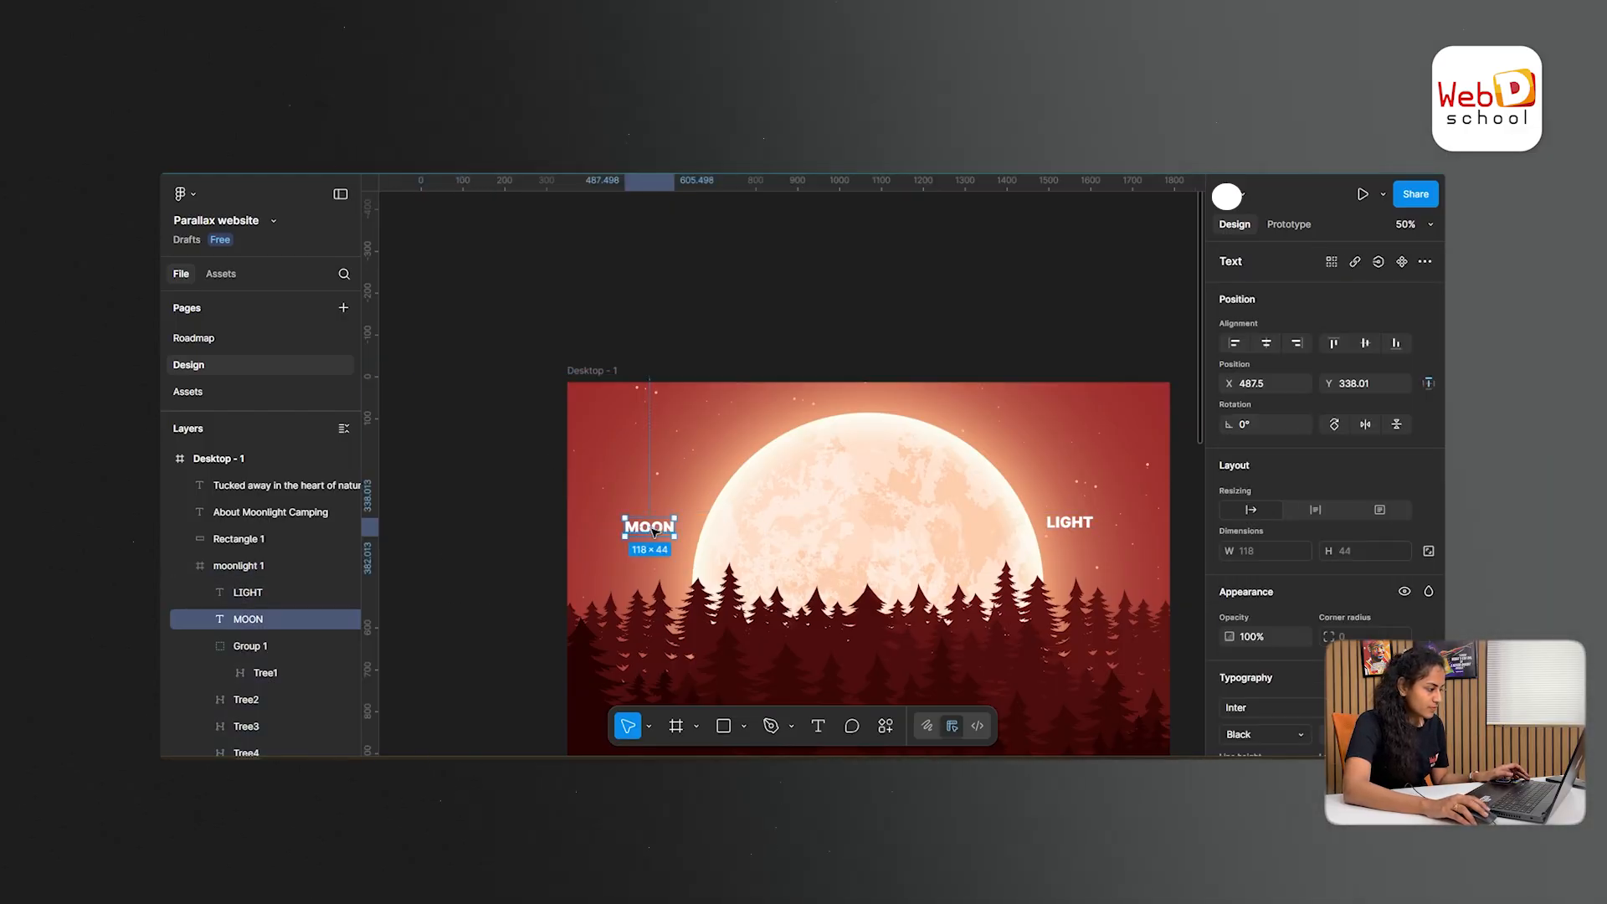
{"action": "key", "text": "k"}
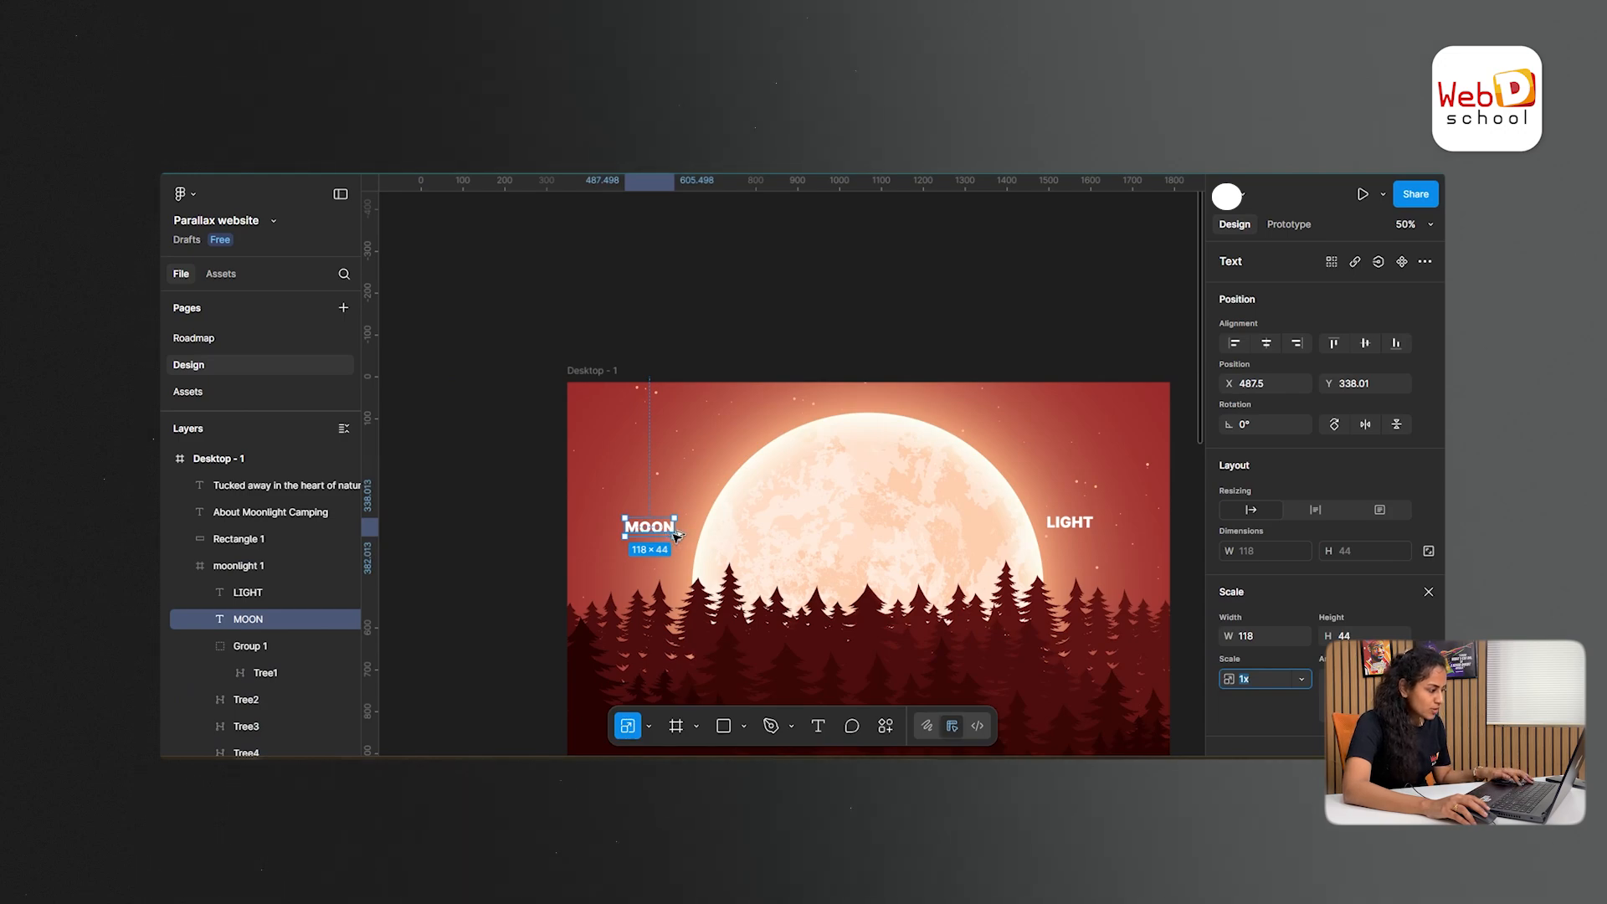
{"action": "left_click_drag", "start_coordinate": [673, 537], "coordinate": [732, 521]}
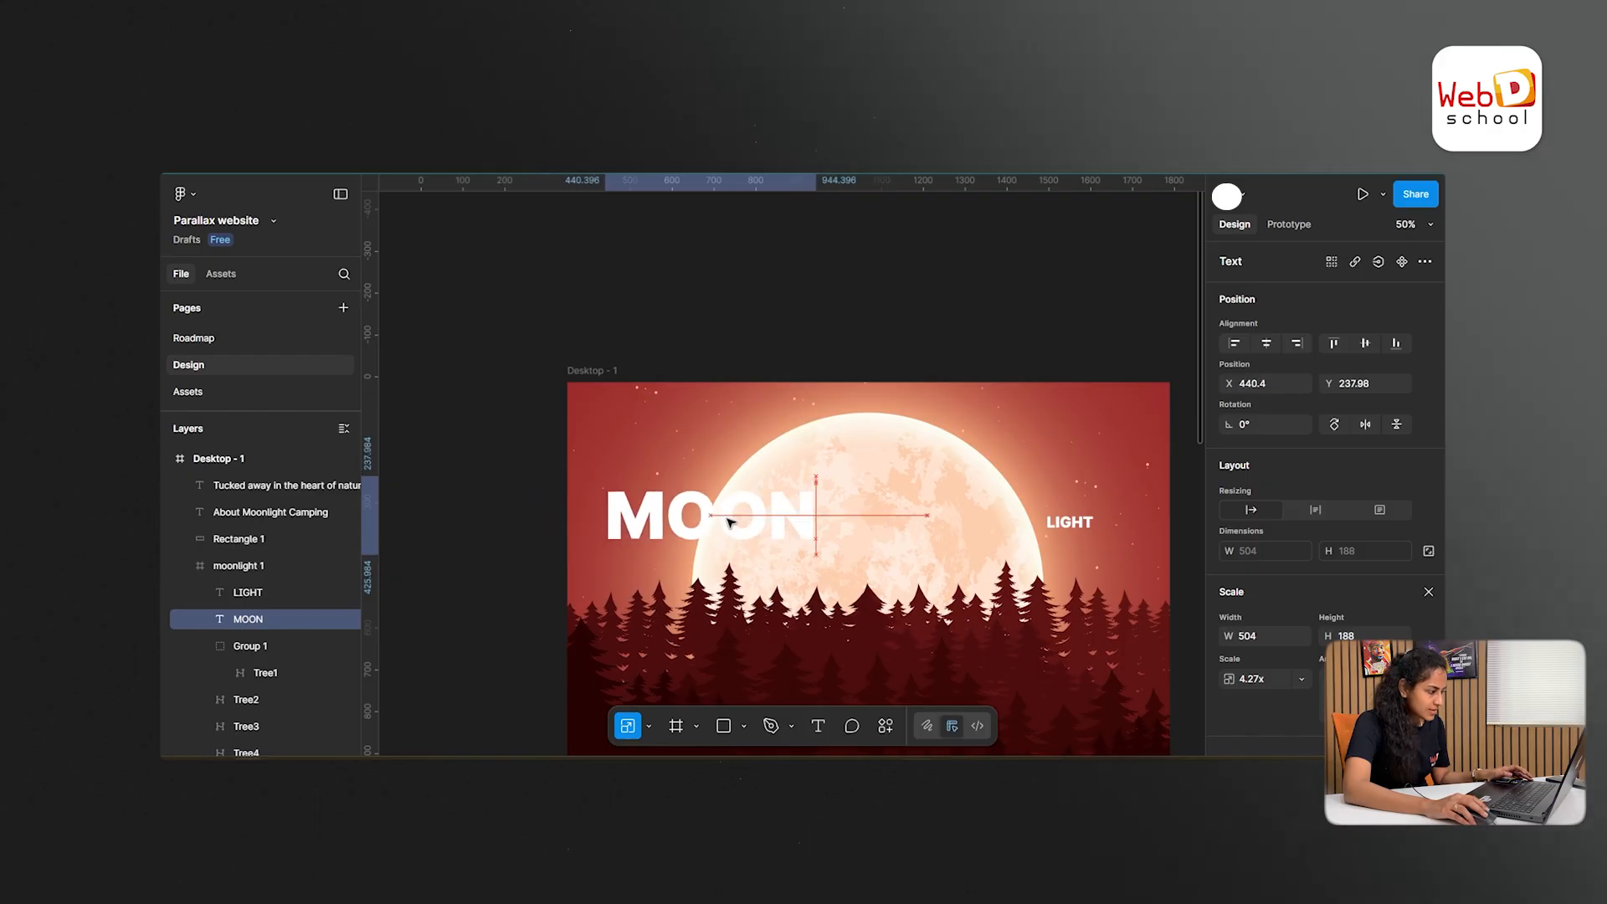
- Scale LIGHT to about 451 × 177 over the moon's lower right edge, and place MOON at the artwork's upper left at about 413 × 154
{"action": "left_click", "coordinate": [1074, 522]}
{"action": "left_click_drag", "start_coordinate": [1094, 532], "coordinate": [1174, 562]}
{"action": "left_click_drag", "start_coordinate": [1079, 528], "coordinate": [1043, 560]}
{"action": "left_click_drag", "start_coordinate": [681, 521], "coordinate": [677, 462]}
{"action": "left_click_drag", "start_coordinate": [1028, 562], "coordinate": [1044, 554]}
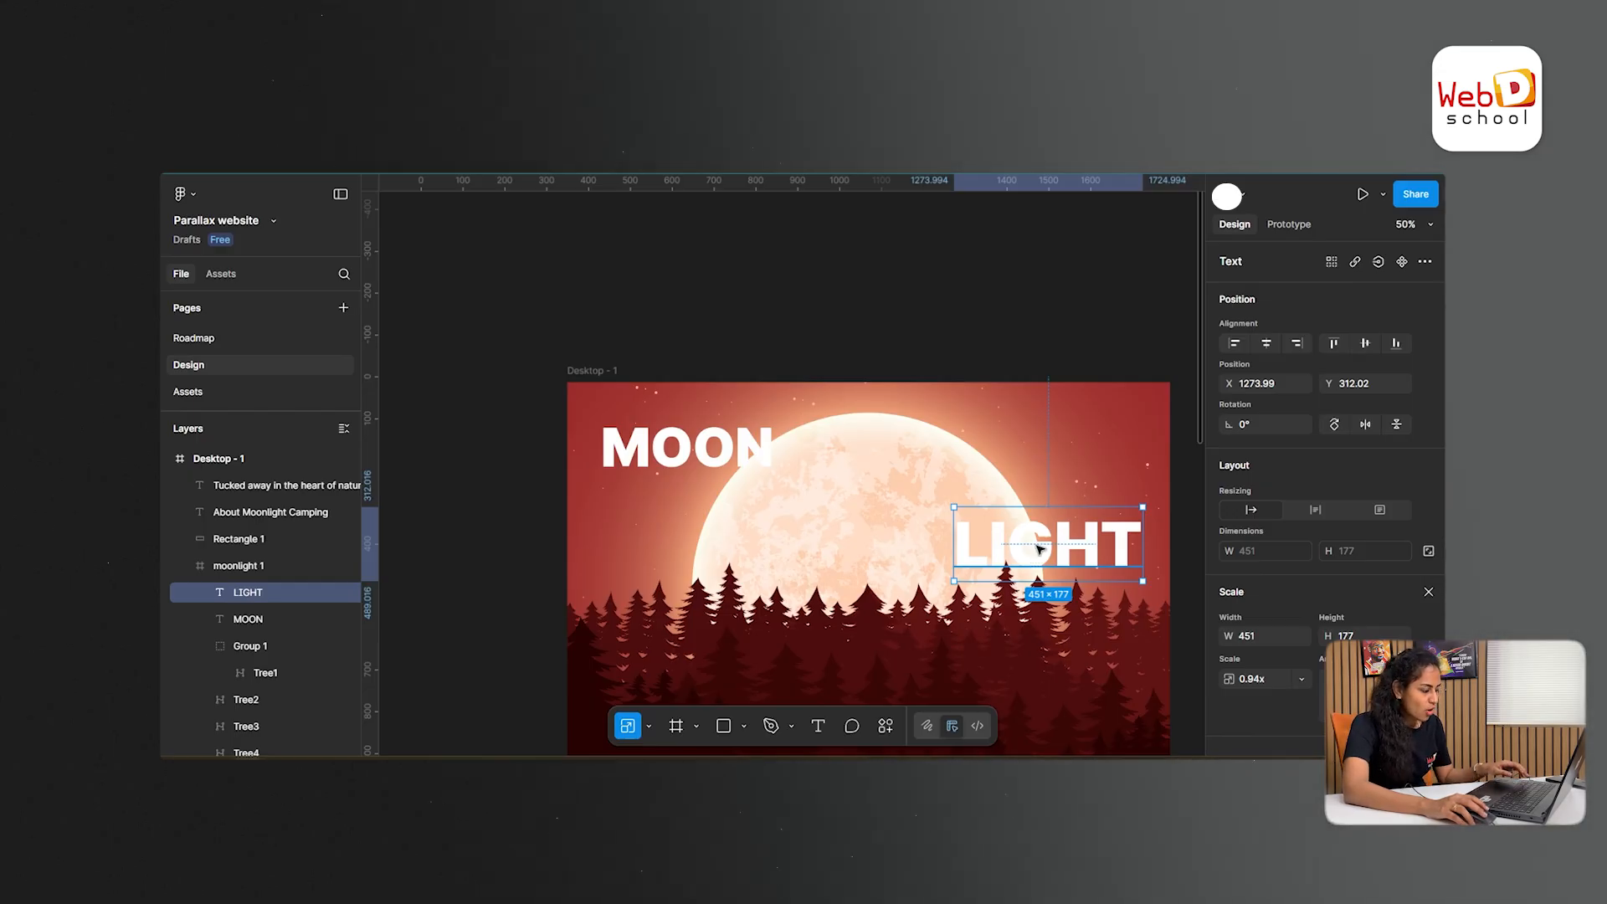
- Recolor the LIGHT and MOON texts with pale cream tones sampled from the moon using the eyedropper
{"action": "key", "text": "i"}
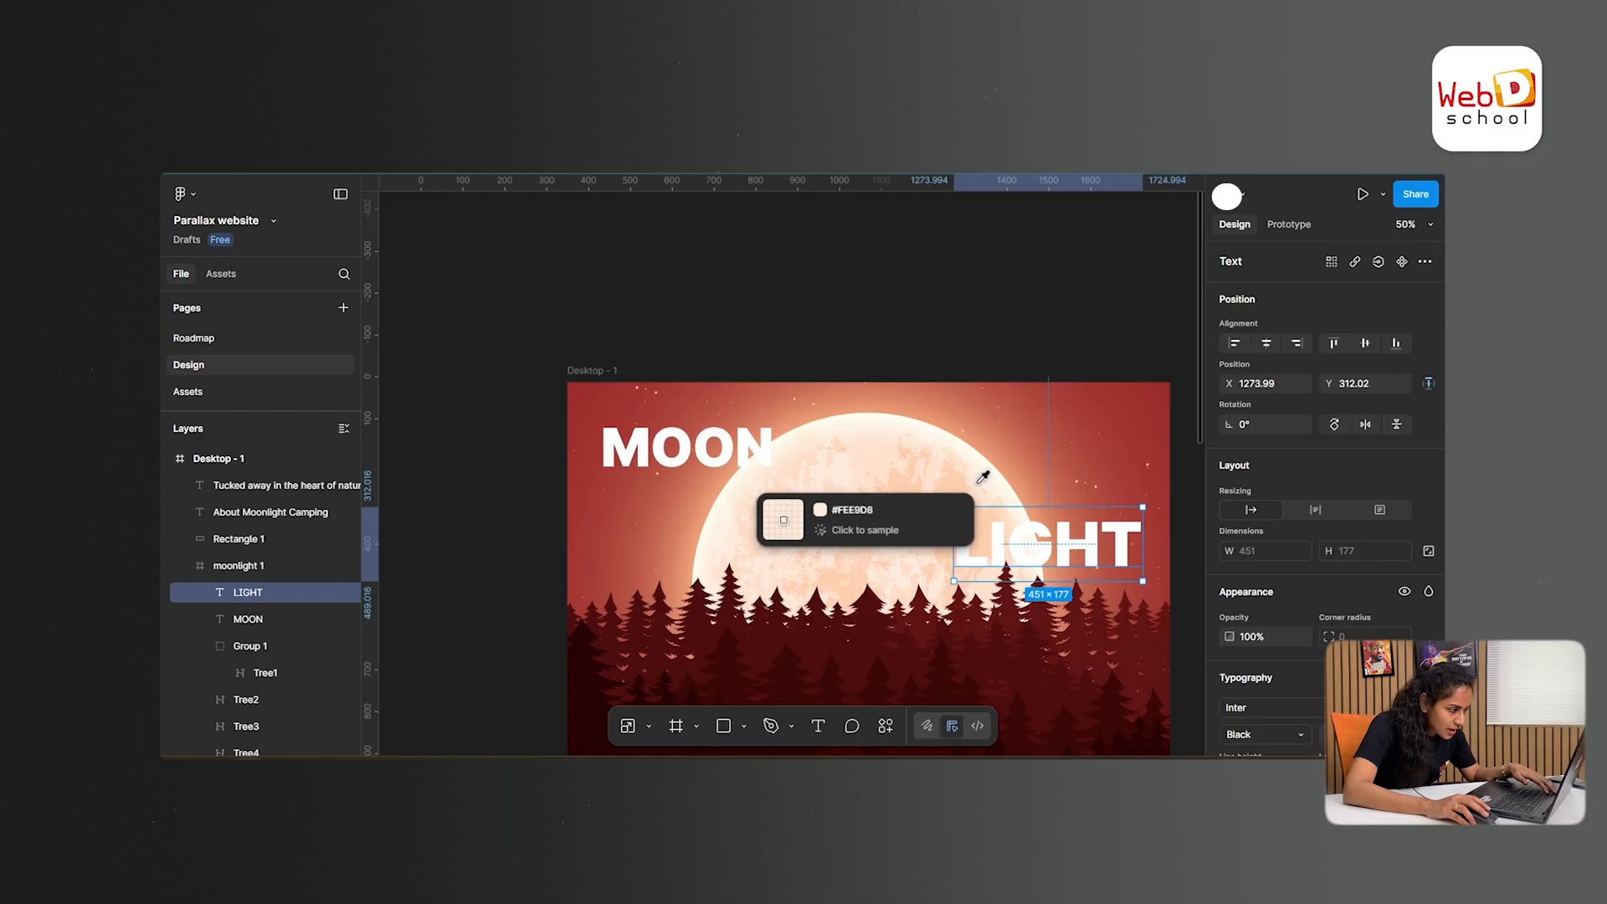
{"action": "left_click", "coordinate": [979, 485]}
{"action": "left_click", "coordinate": [750, 457]}
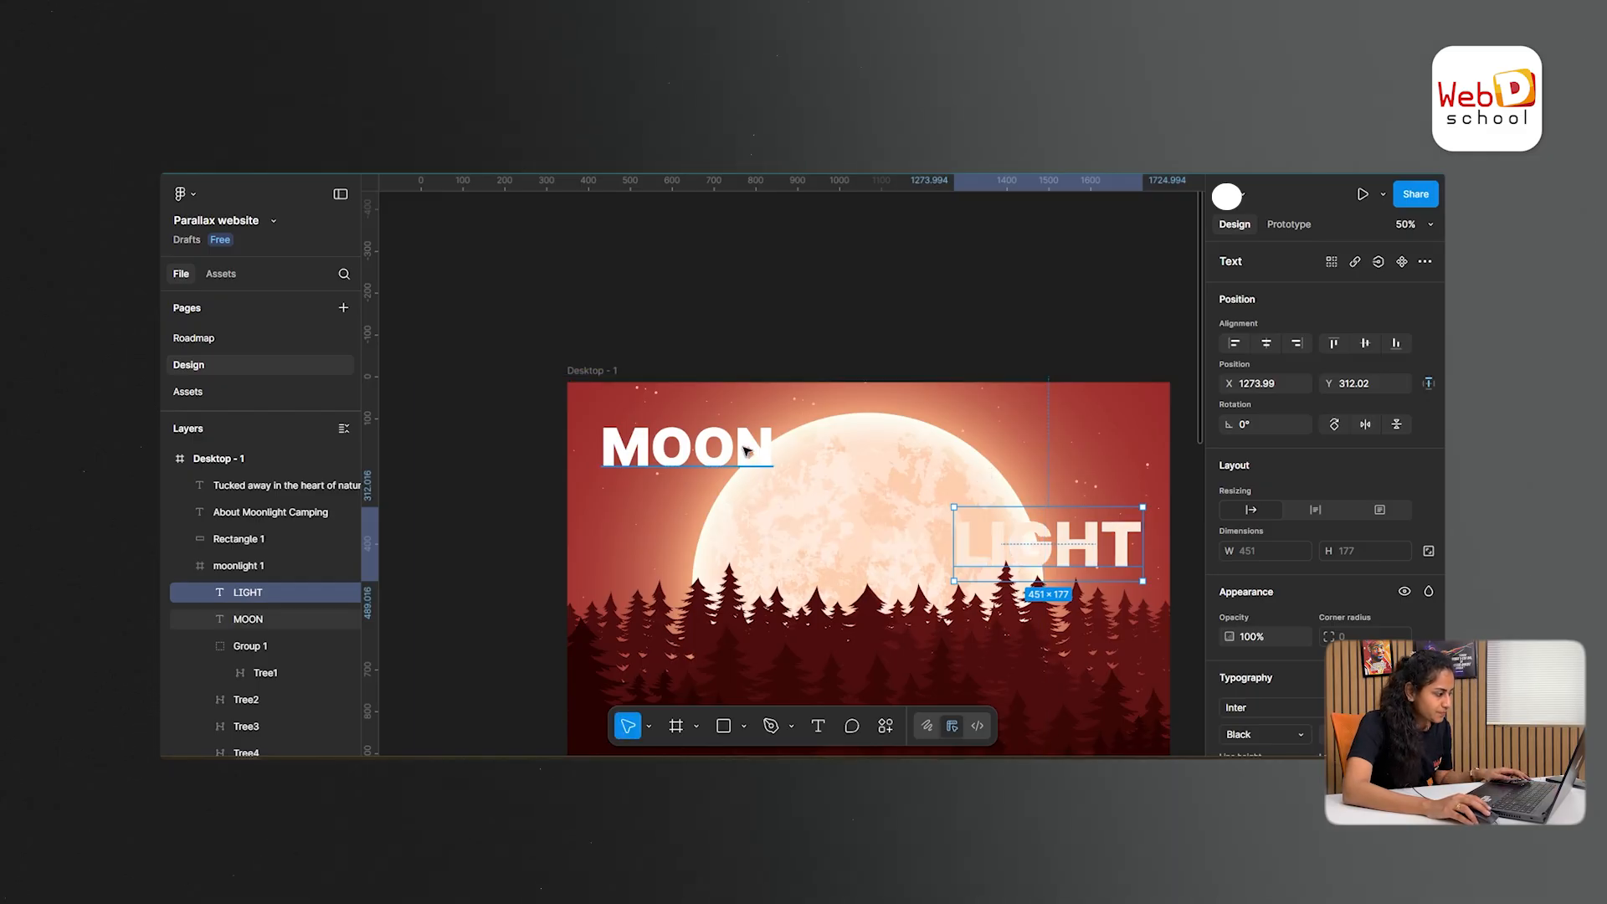
{"action": "key", "text": "i"}
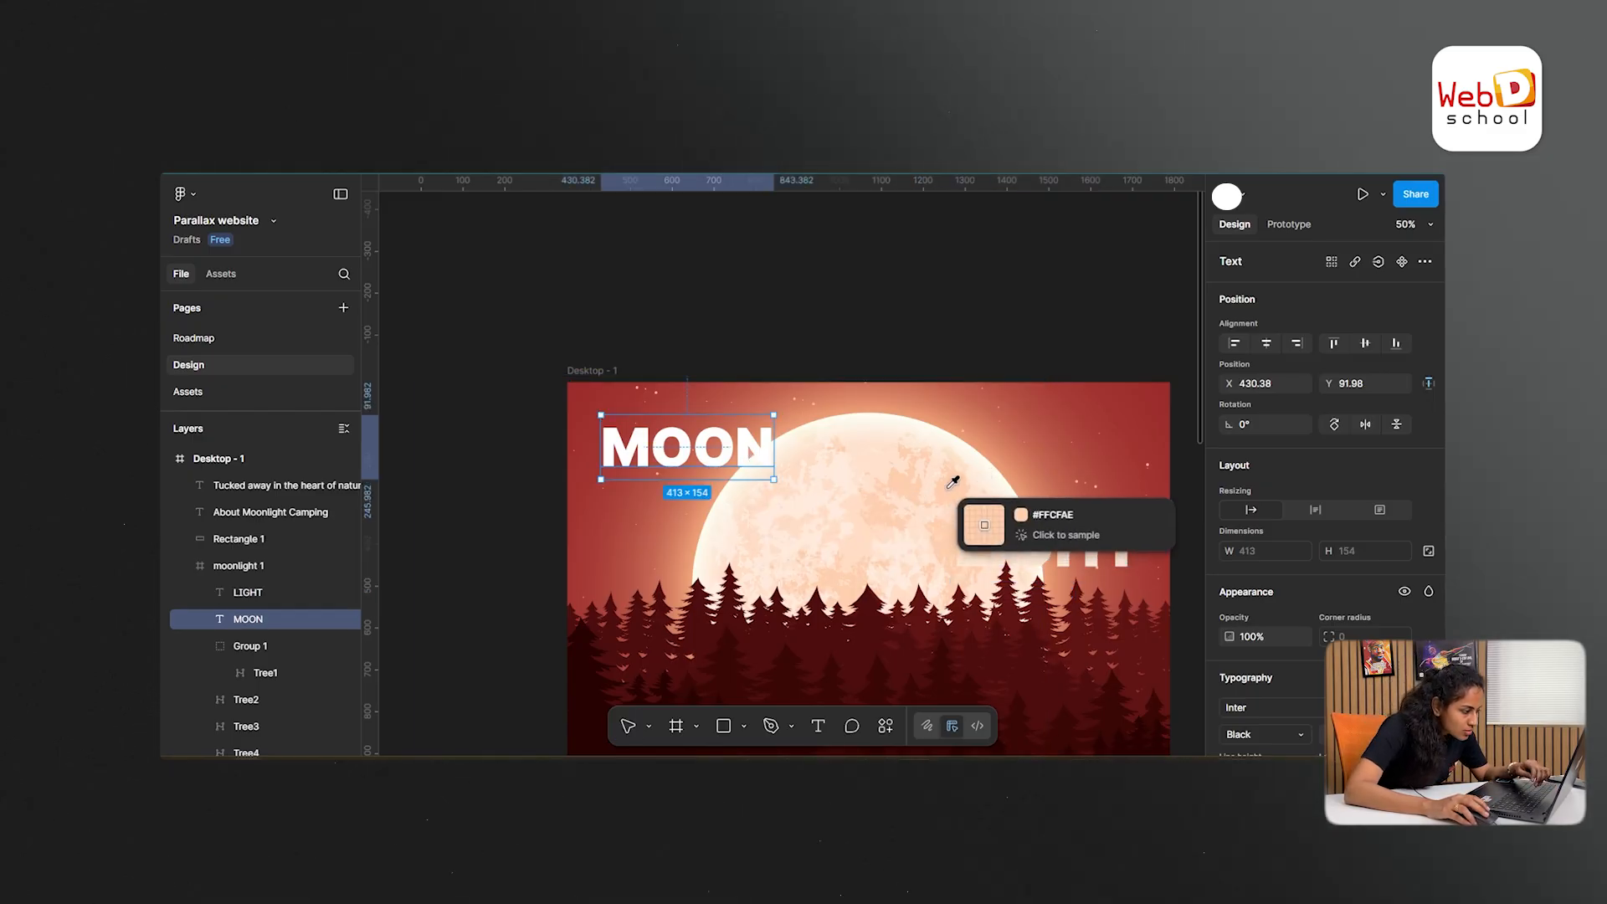
{"action": "left_click", "coordinate": [803, 460]}
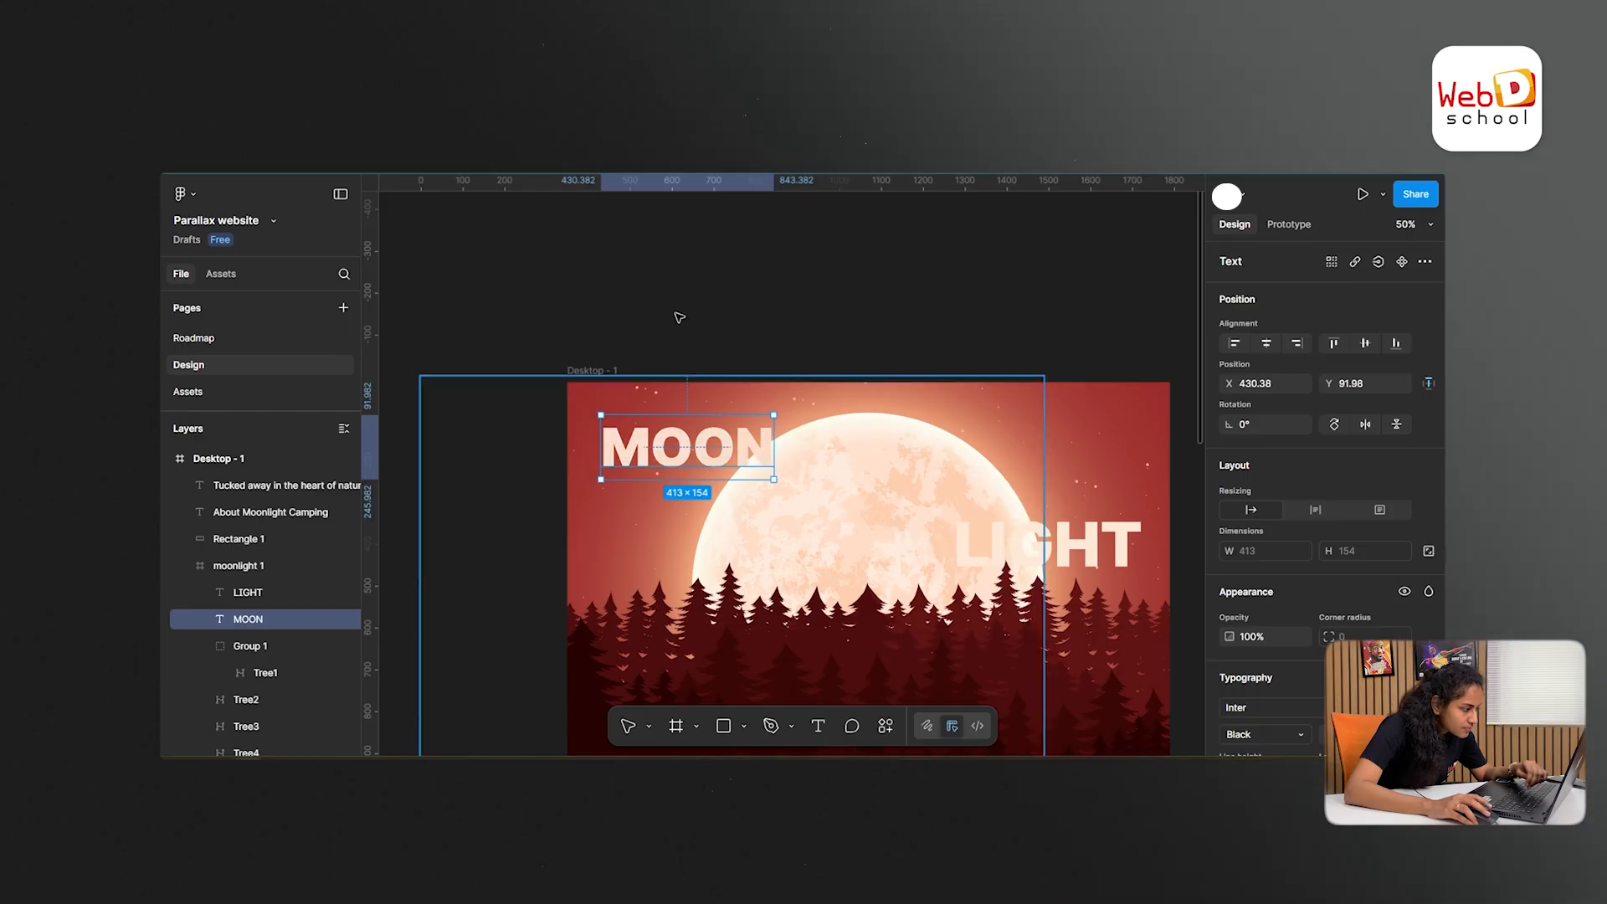
{"action": "left_click", "coordinate": [811, 325]}
- Examine the page from the MOON LIGHT hero through the trees to the about section, checking the dark rectangle and the artwork frame
{"action": "key", "text": "ctrl+minus"}
{"action": "key", "text": "ctrl+minus"}
{"action": "key", "text": "ctrl+plus"}
{"action": "key", "text": "ctrl+plus"}
{"action": "scroll", "coordinate": [835, 425], "scroll_direction": "down", "scroll_amount": 2}
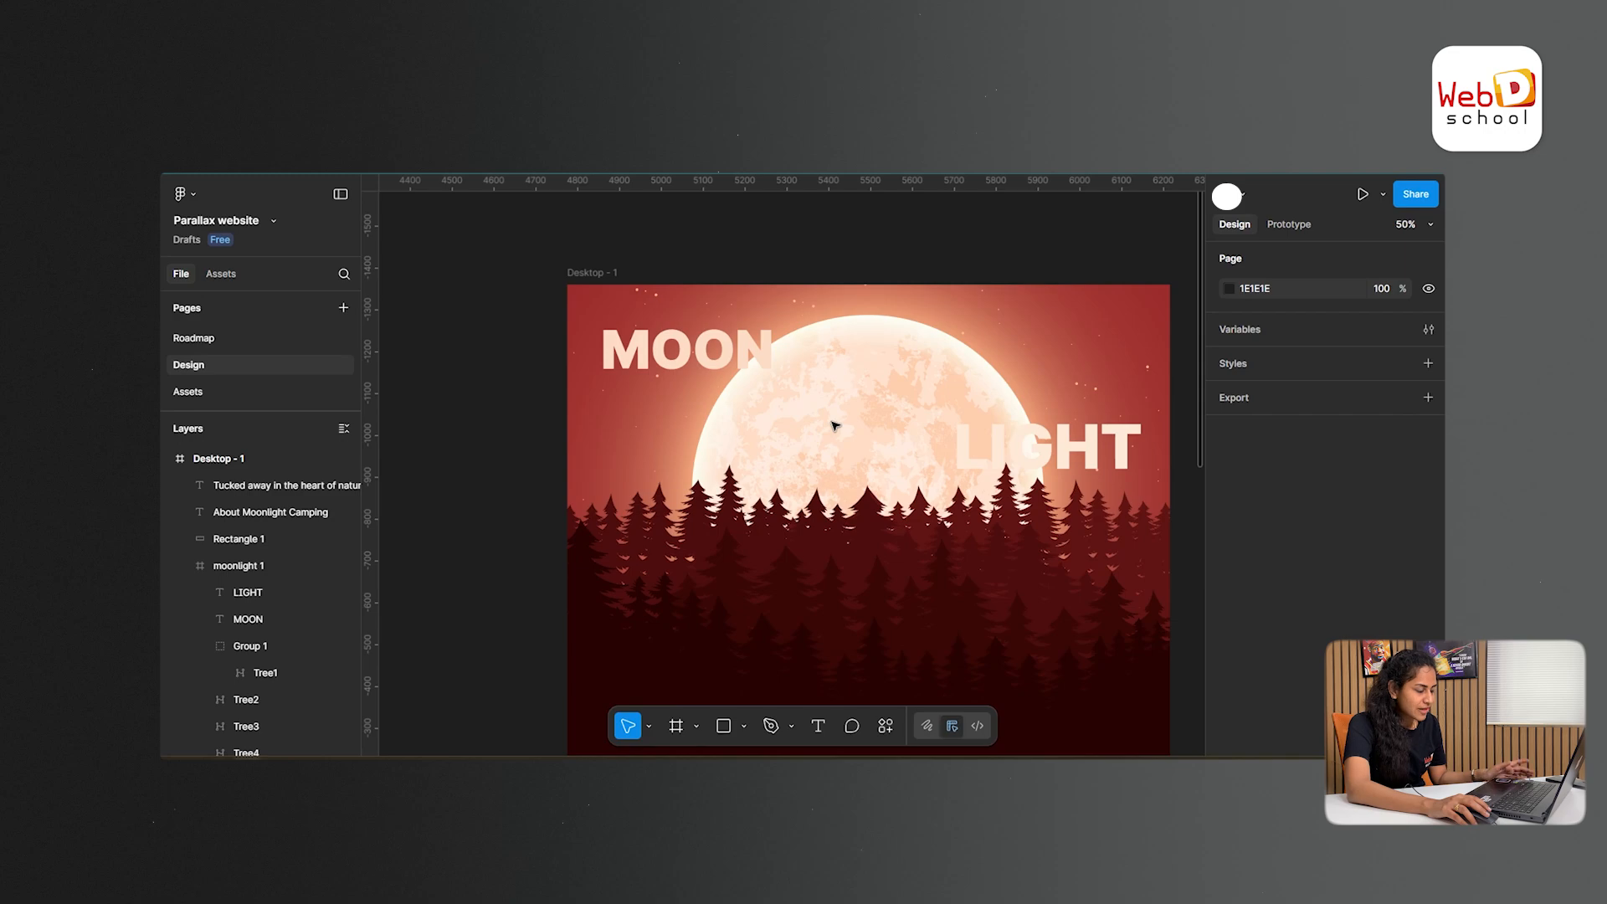
{"action": "scroll", "coordinate": [832, 443], "scroll_direction": "down", "scroll_amount": 4}
{"action": "scroll", "coordinate": [832, 449], "scroll_direction": "up", "scroll_amount": 2}
{"action": "scroll", "coordinate": [832, 449], "scroll_direction": "down", "scroll_amount": 2}
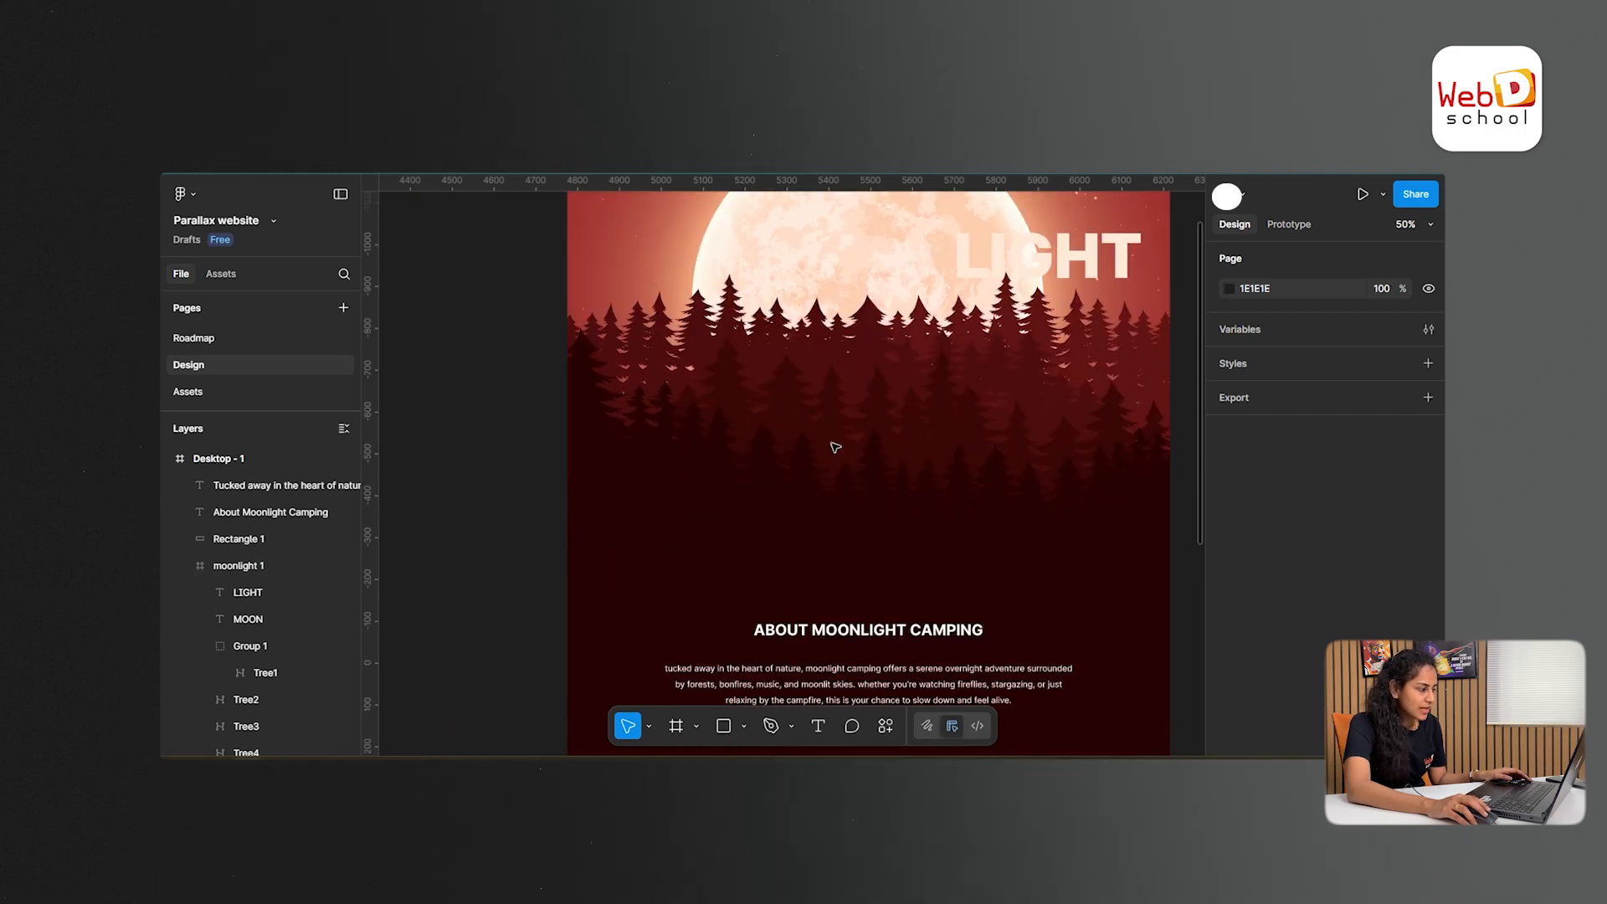
{"action": "left_click", "coordinate": [707, 577]}
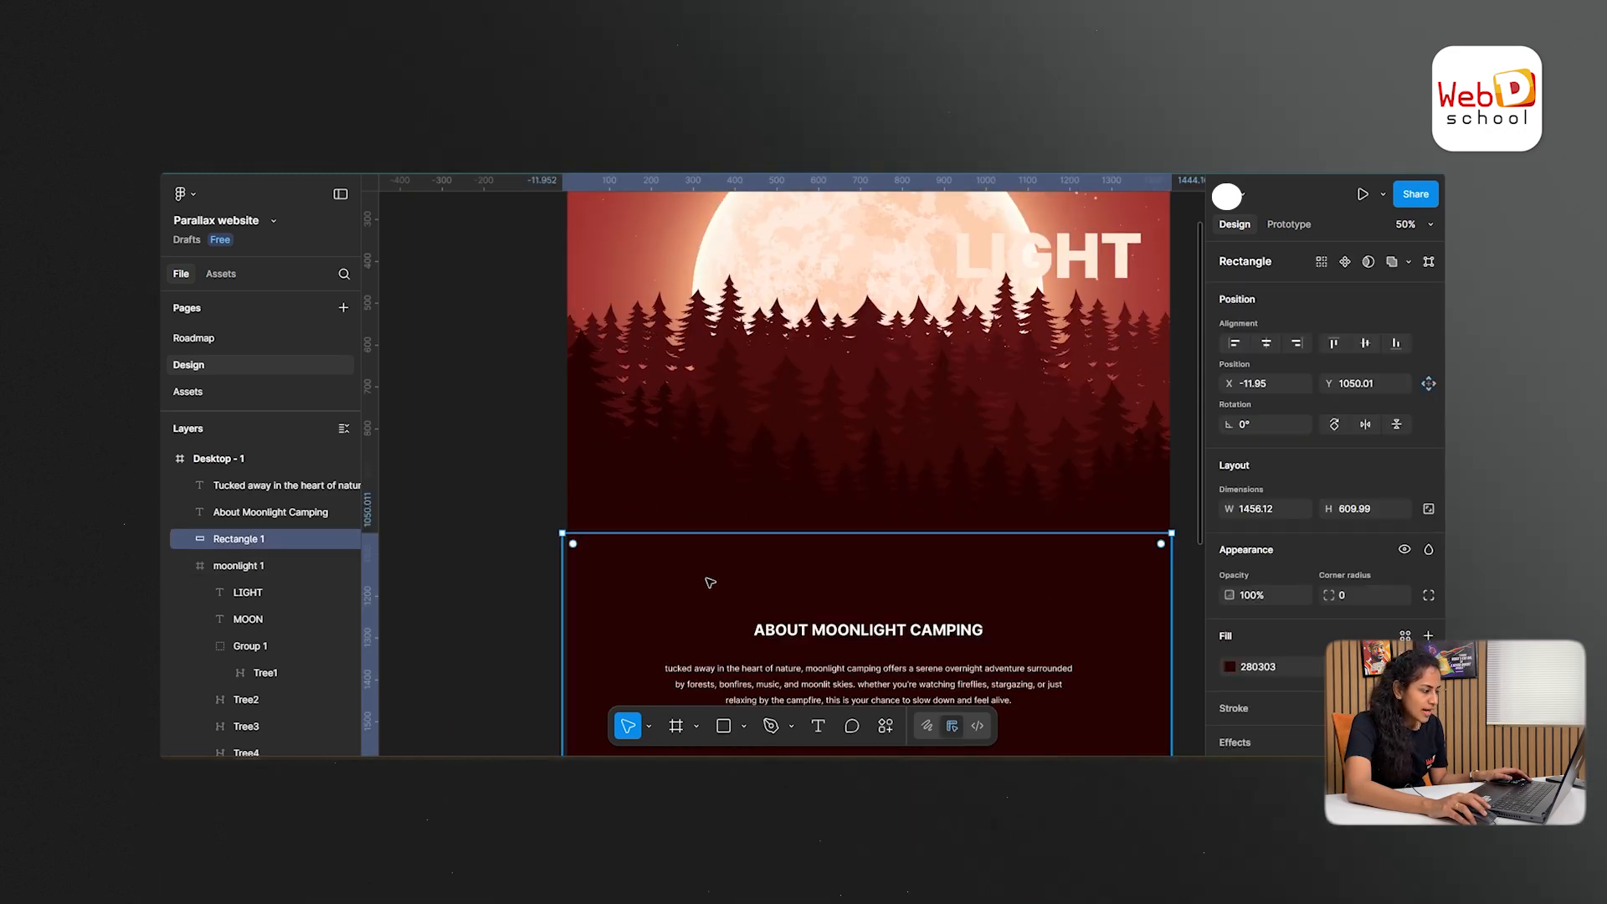
{"action": "scroll", "coordinate": [870, 583], "scroll_direction": "down", "scroll_amount": 2}
{"action": "scroll", "coordinate": [870, 583], "scroll_direction": "down", "scroll_amount": 2}
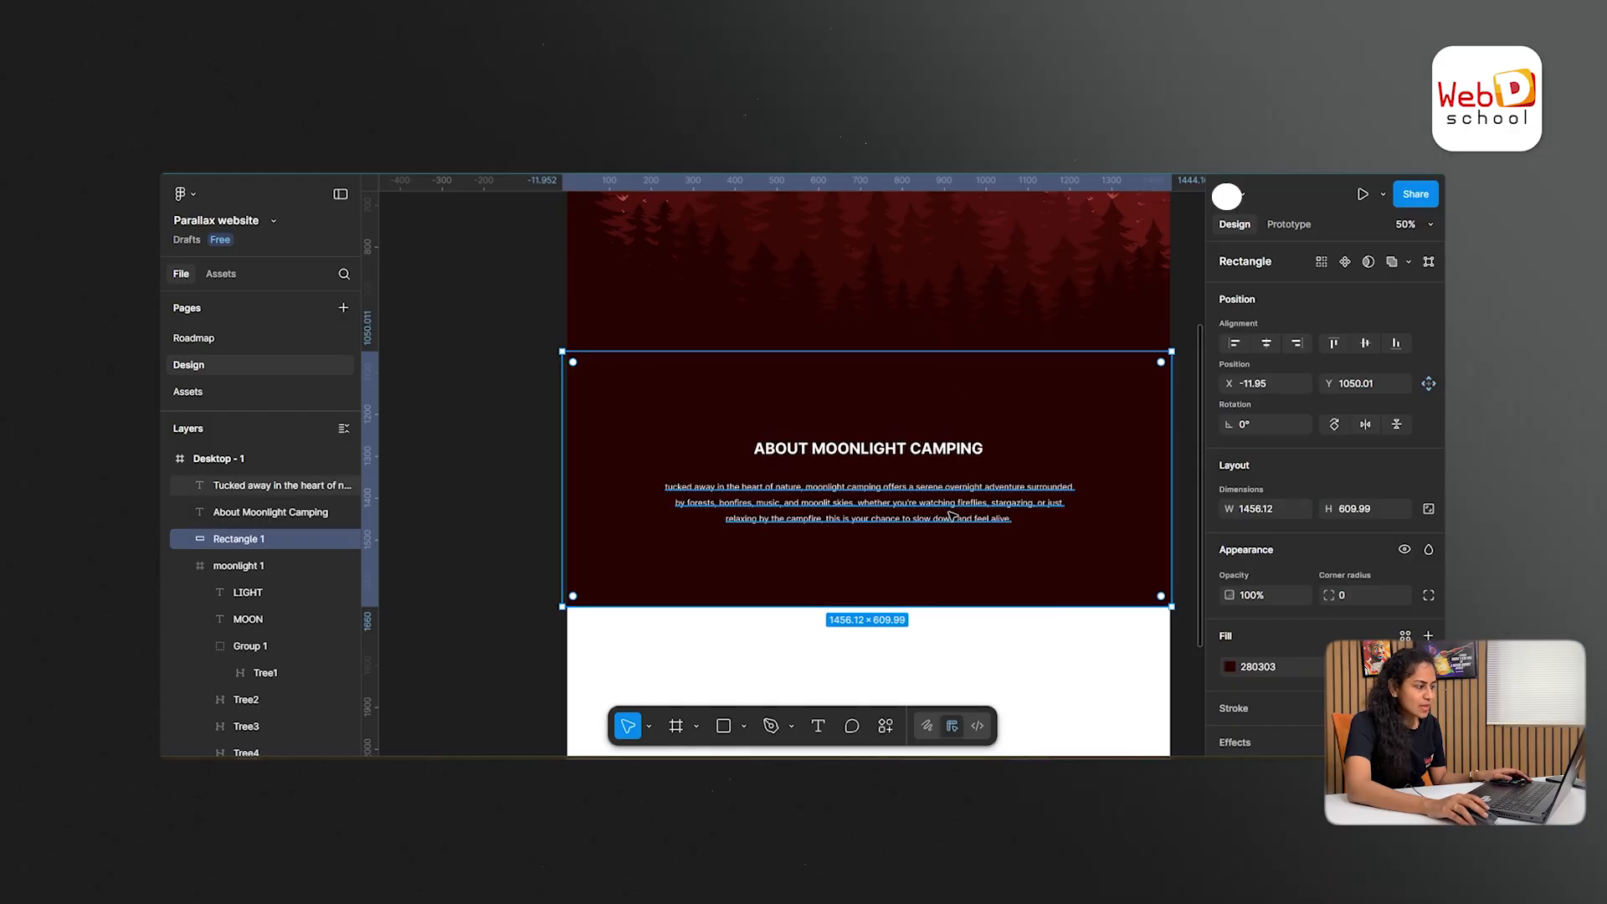
{"action": "scroll", "coordinate": [888, 499], "scroll_direction": "up", "scroll_amount": 2}
{"action": "left_click", "coordinate": [651, 400]}
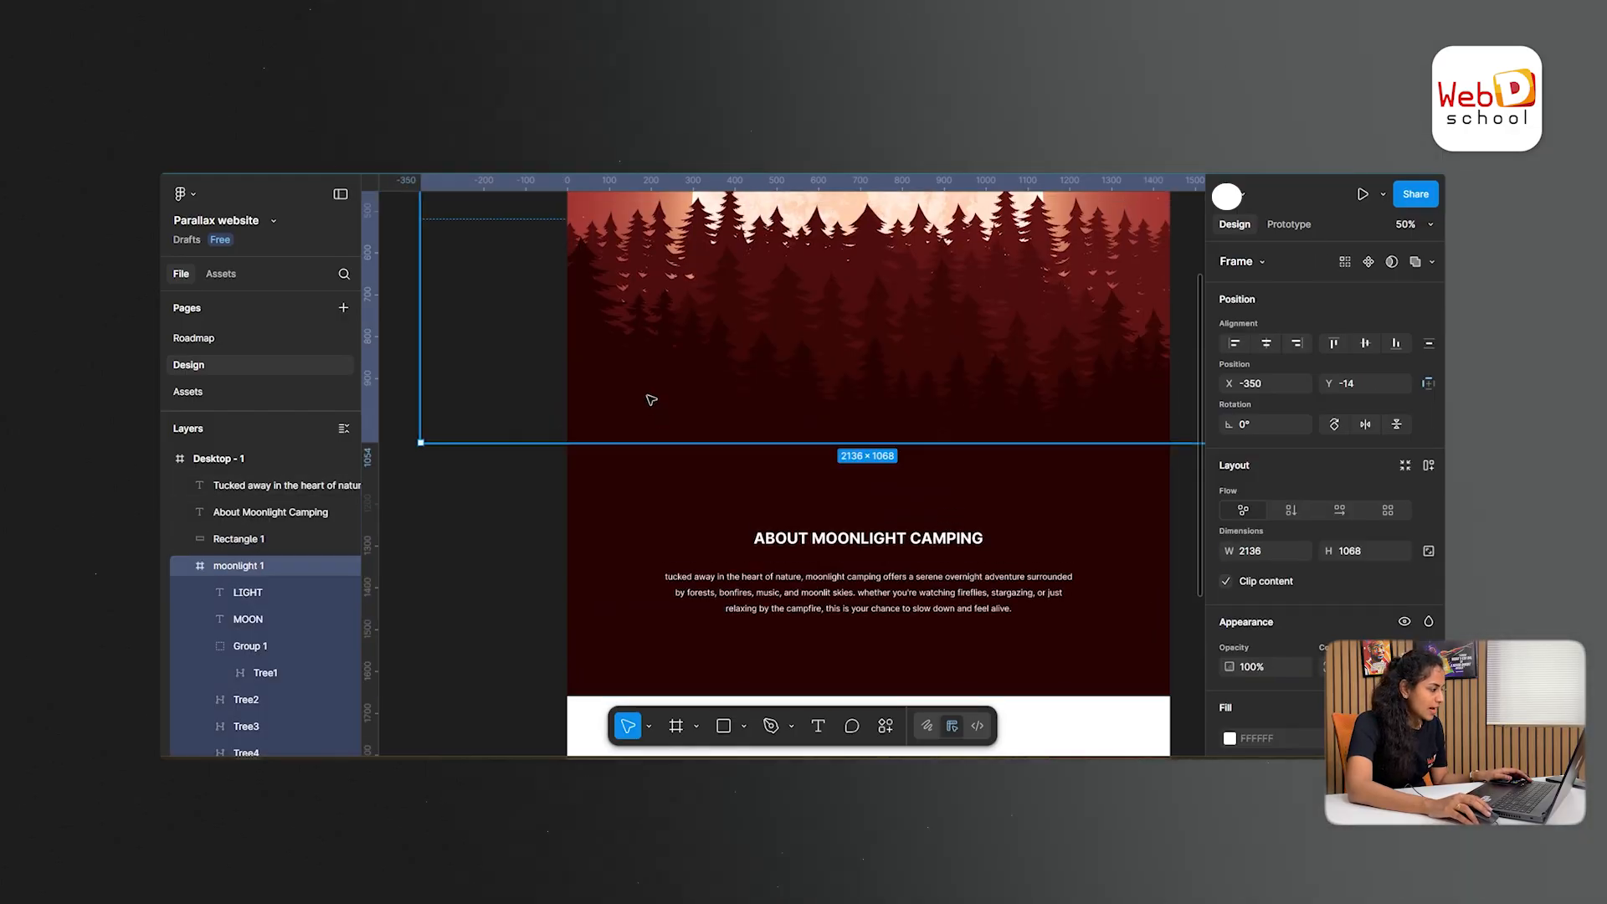
{"action": "double_click", "coordinate": [651, 401]}
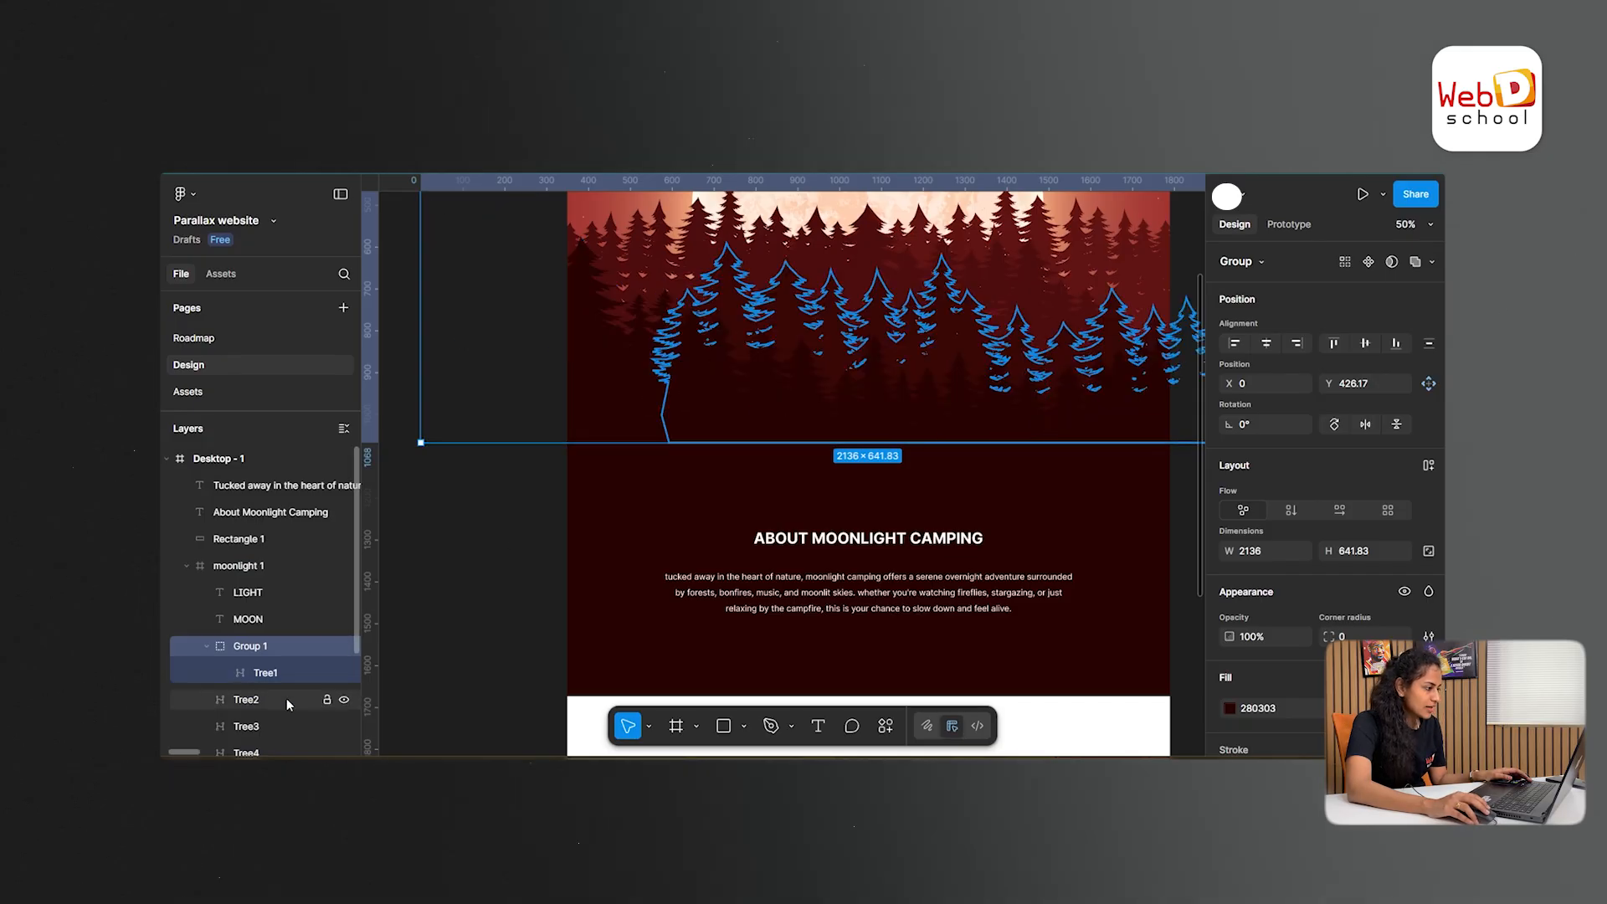
{"action": "scroll", "coordinate": [288, 728], "scroll_direction": "down", "scroll_amount": 2}
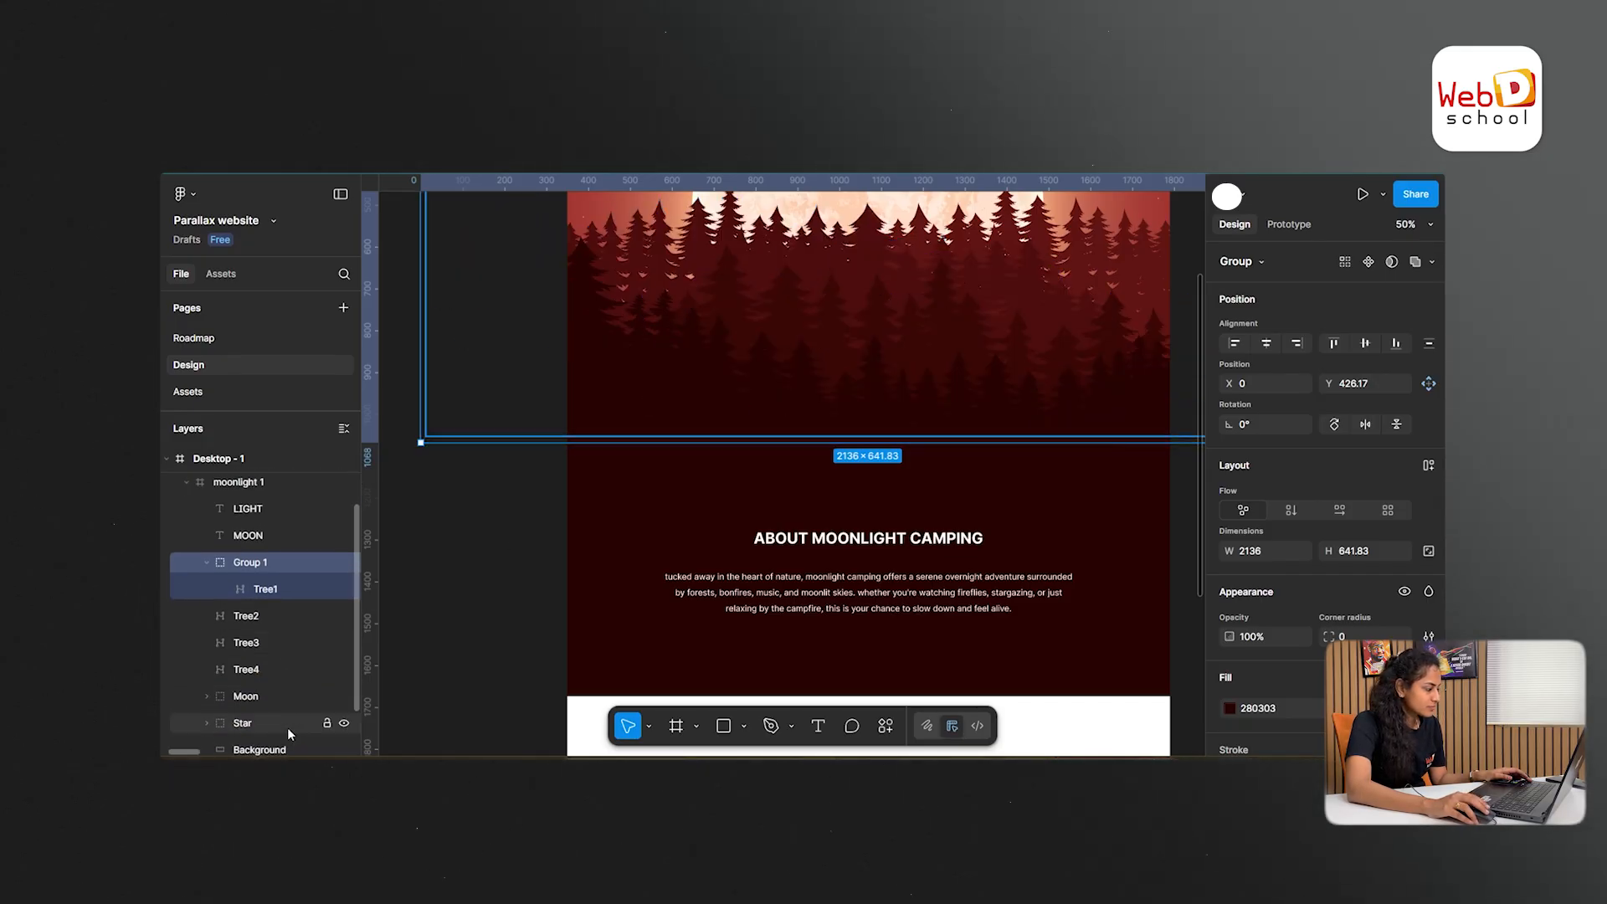
{"action": "scroll", "coordinate": [1059, 470], "scroll_direction": "up", "scroll_amount": 10}
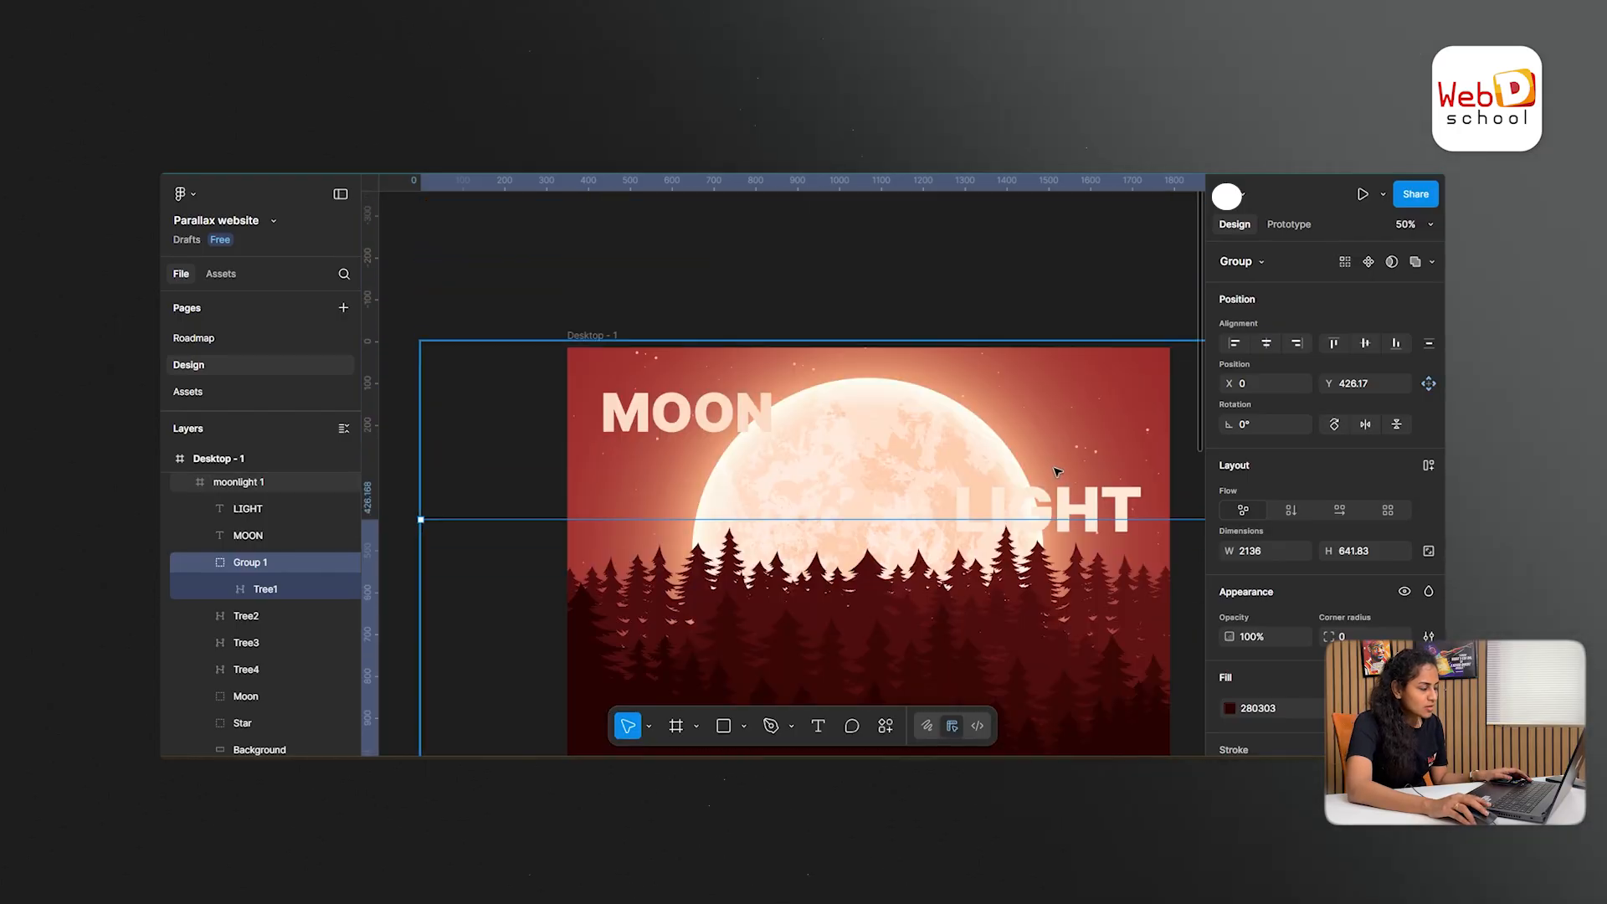
- Duplicate the Desktop - 1 frame with all its contents into the empty canvas on its left
{"action": "scroll", "coordinate": [1057, 472], "scroll_direction": "up", "scroll_amount": 1}
{"action": "left_click", "coordinate": [824, 326]}
{"action": "left_click_drag", "start_coordinate": [764, 284], "coordinate": [1197, 235]}
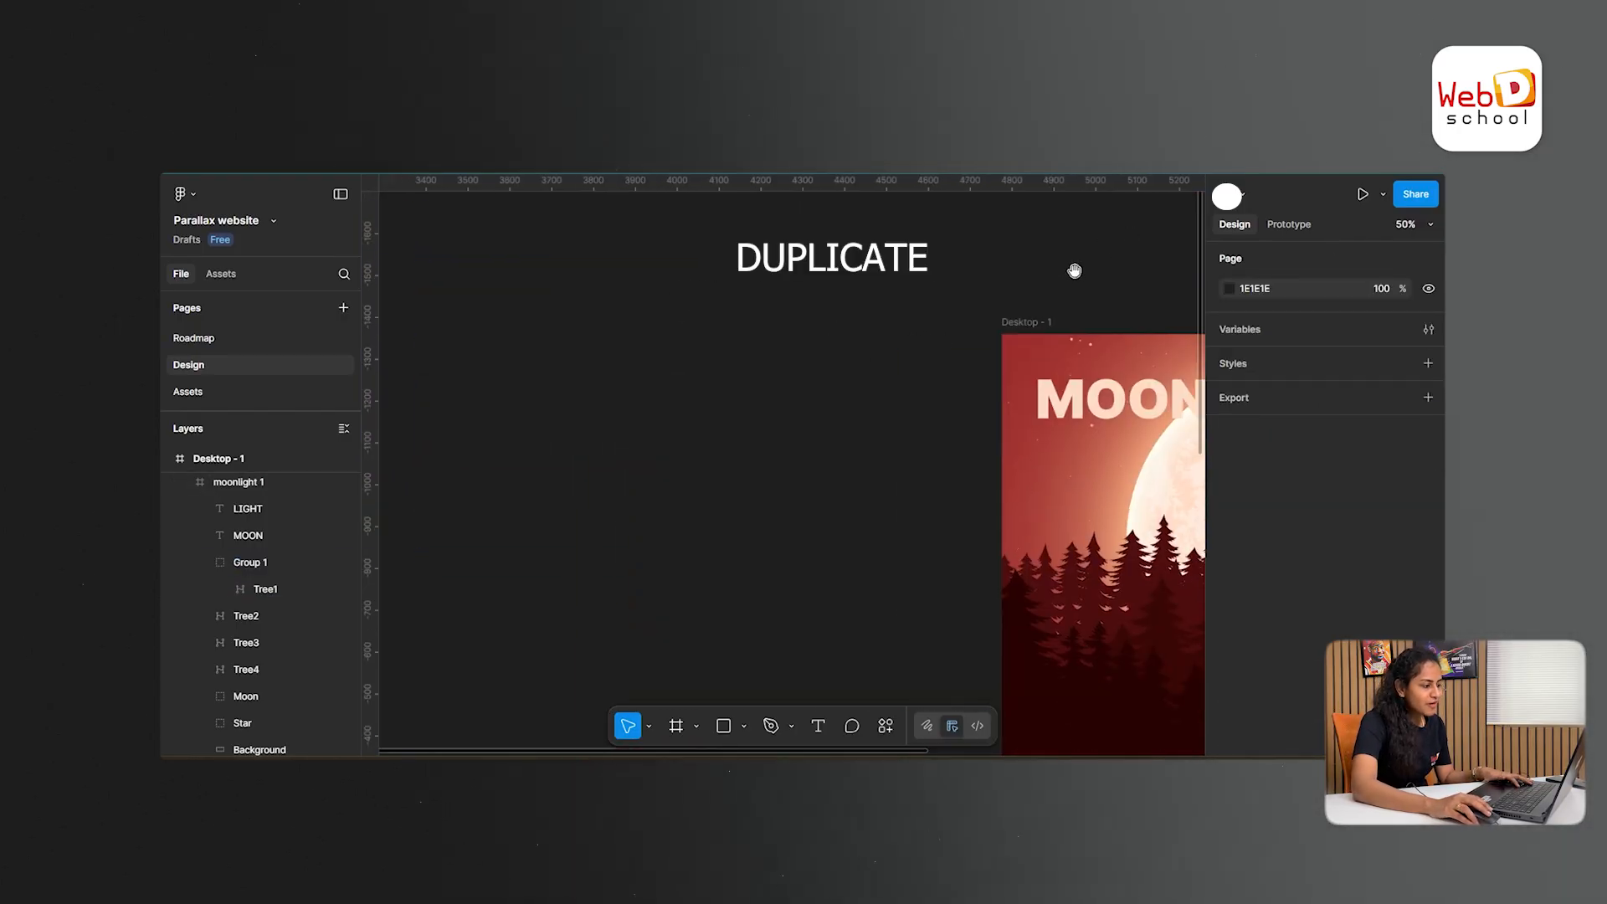
{"action": "left_click_drag", "start_coordinate": [1073, 274], "coordinate": [1093, 289]}
{"action": "left_click", "coordinate": [1063, 335]}
{"action": "left_click", "coordinate": [1063, 336]}
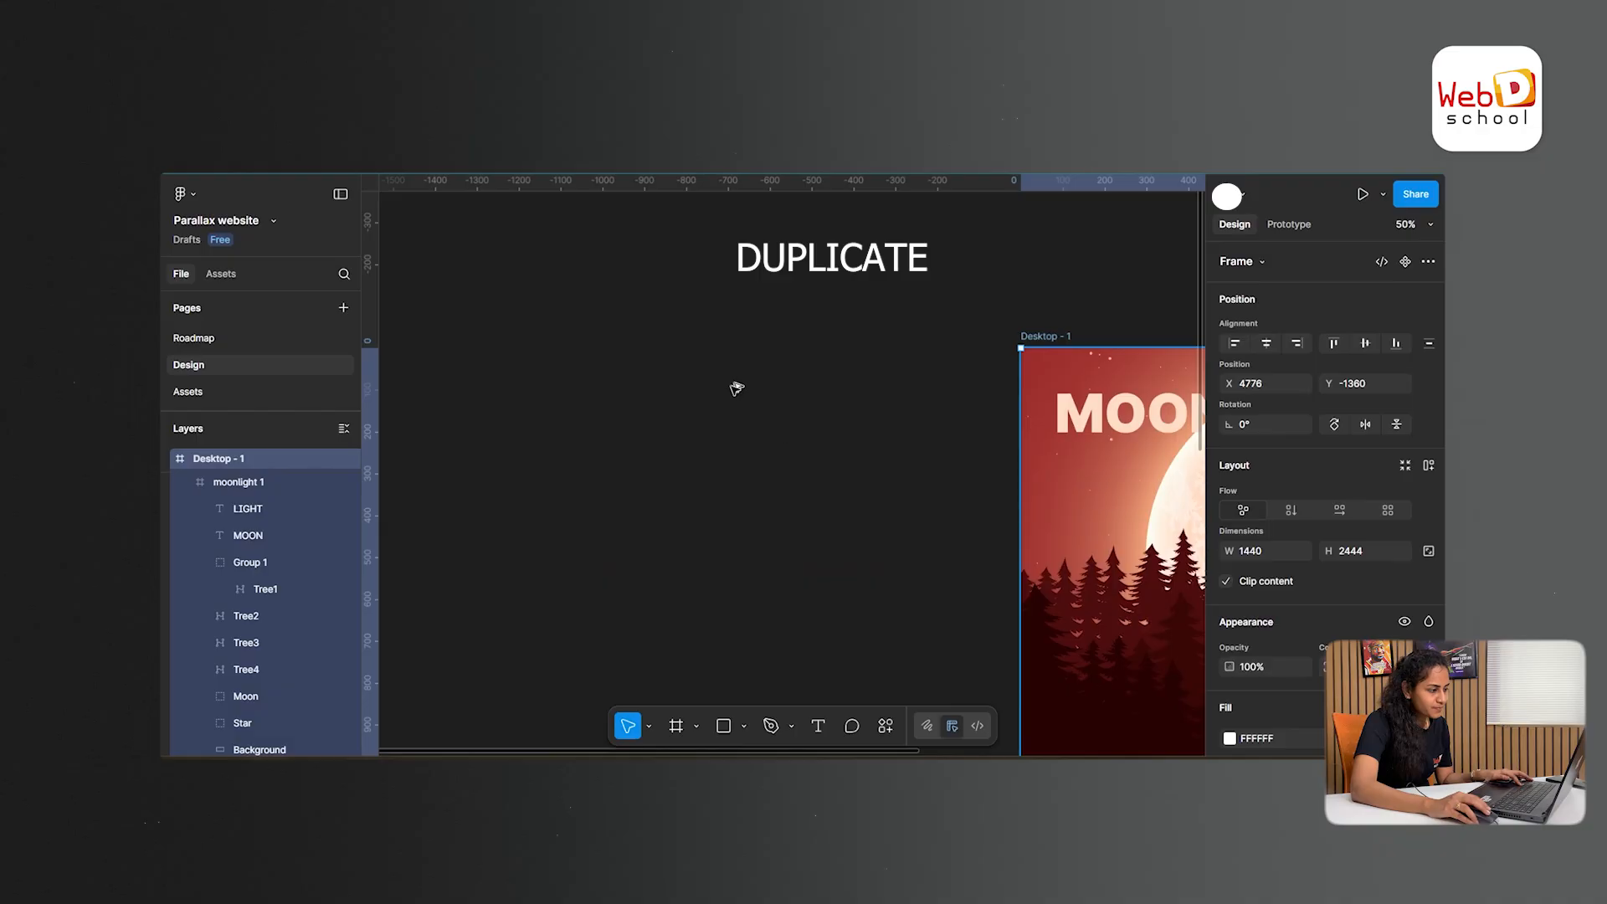
{"action": "mouse_move", "coordinate": [661, 344]}
{"action": "left_mouse_down"}
{"action": "mouse_move", "coordinate": [309, 348]}
{"action": "mouse_move", "coordinate": [649, 358]}
{"action": "left_mouse_up"}
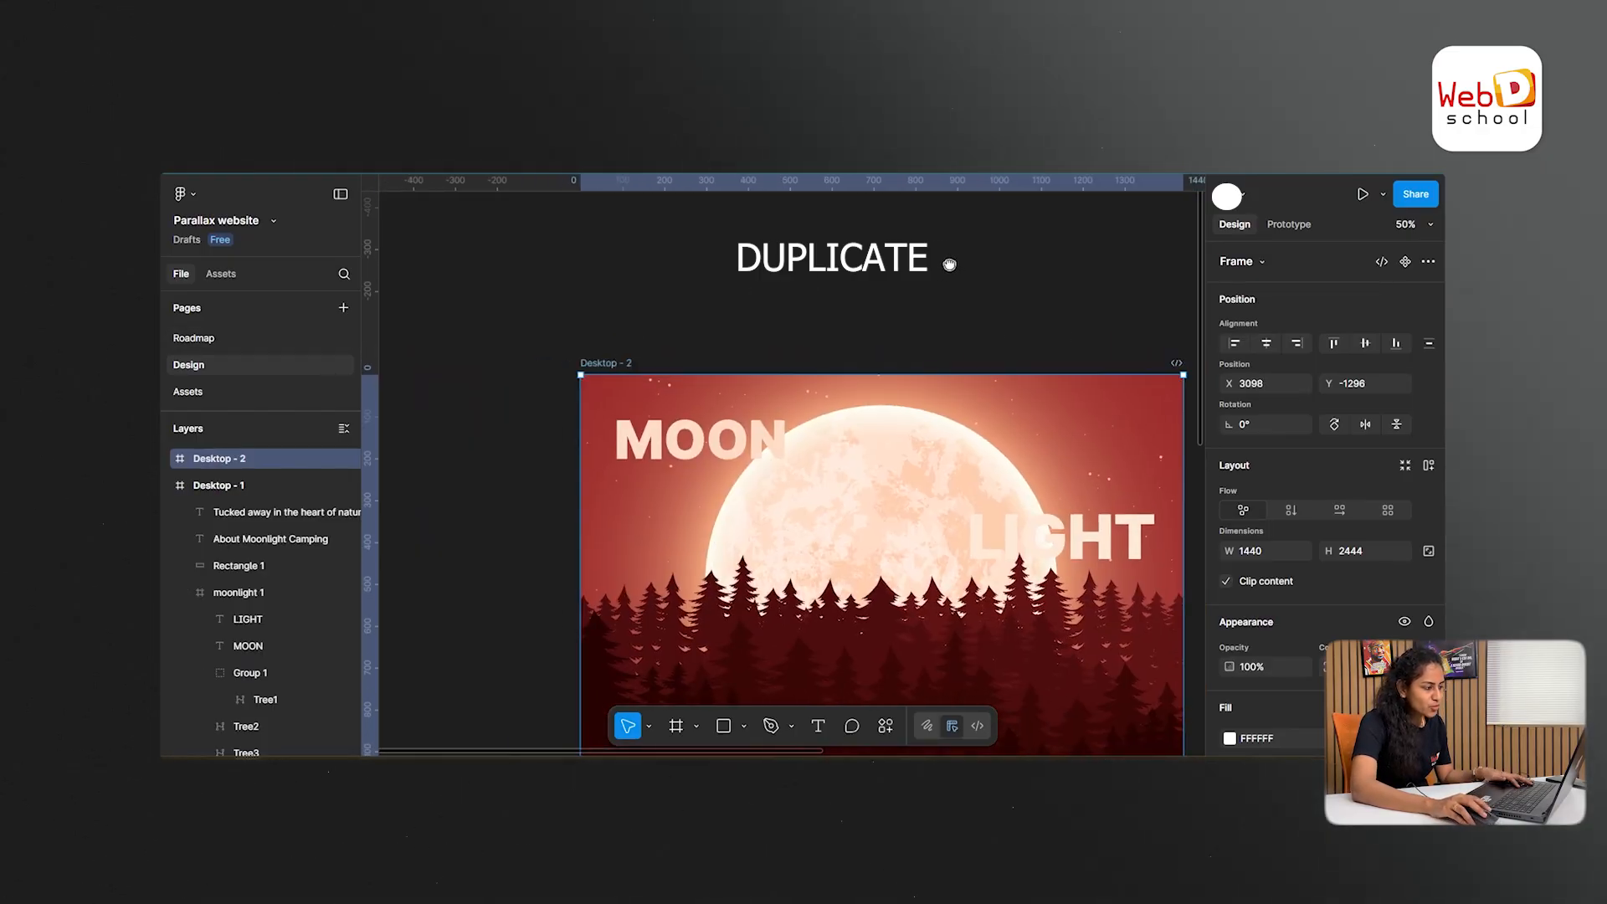
{"action": "scroll", "coordinate": [891, 295], "scroll_direction": "right", "scroll_amount": 5}
{"action": "scroll", "coordinate": [865, 303], "scroll_direction": "left", "scroll_amount": 5}
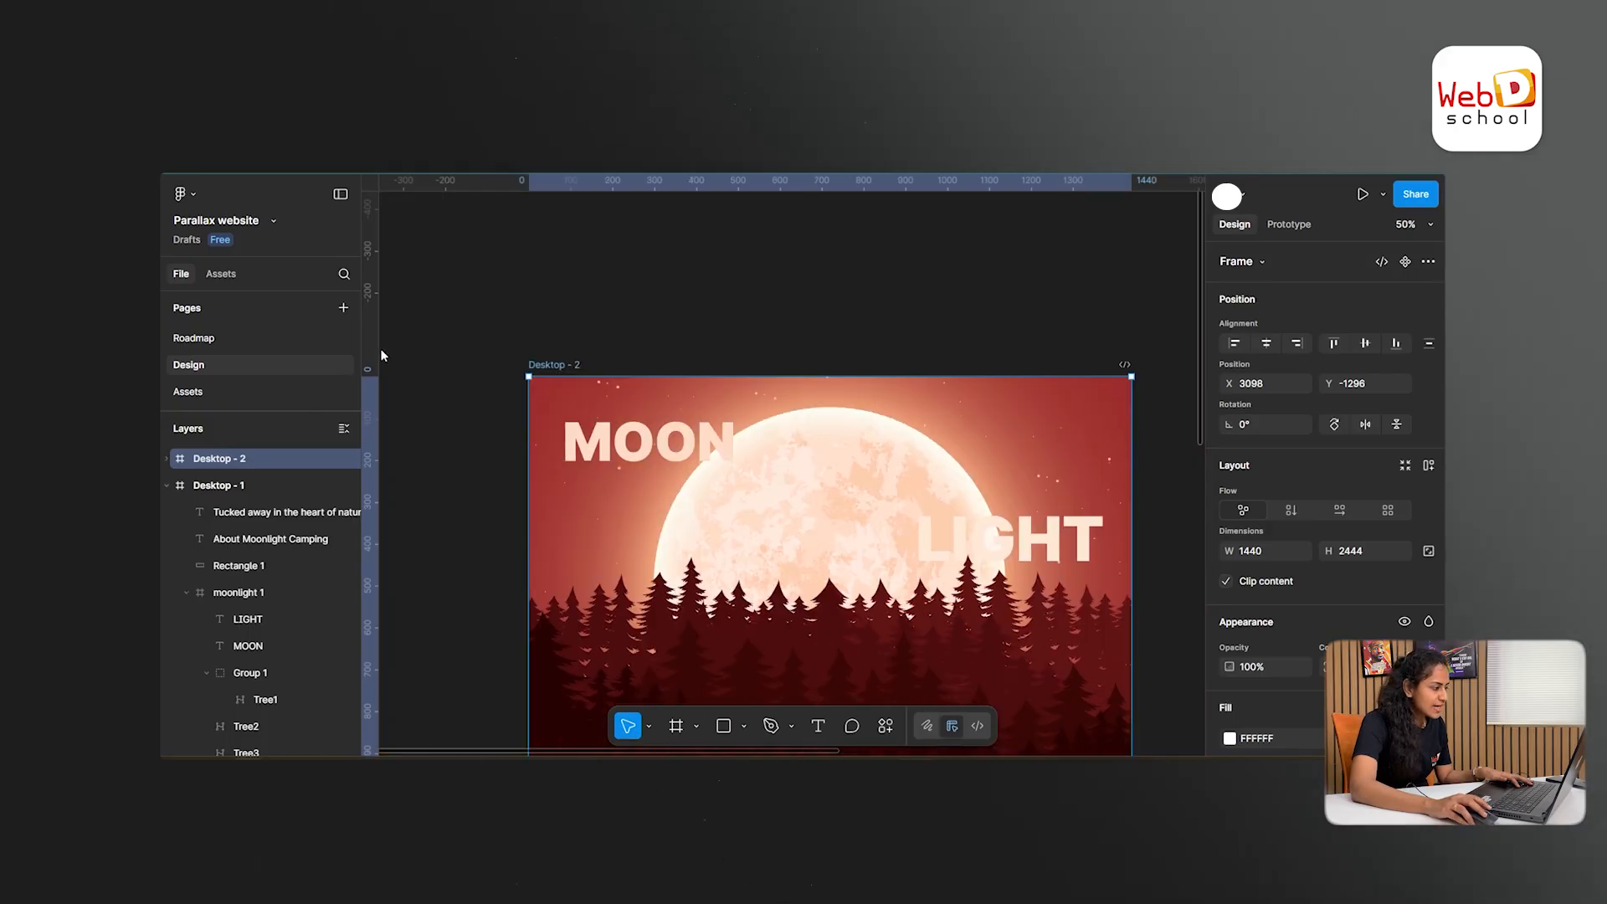
- Move the duplicated frame close beside the original so that their top edges line up
{"action": "left_click_drag", "start_coordinate": [556, 363], "coordinate": [612, 337]}
{"action": "left_click_drag", "start_coordinate": [973, 303], "coordinate": [791, 306]}
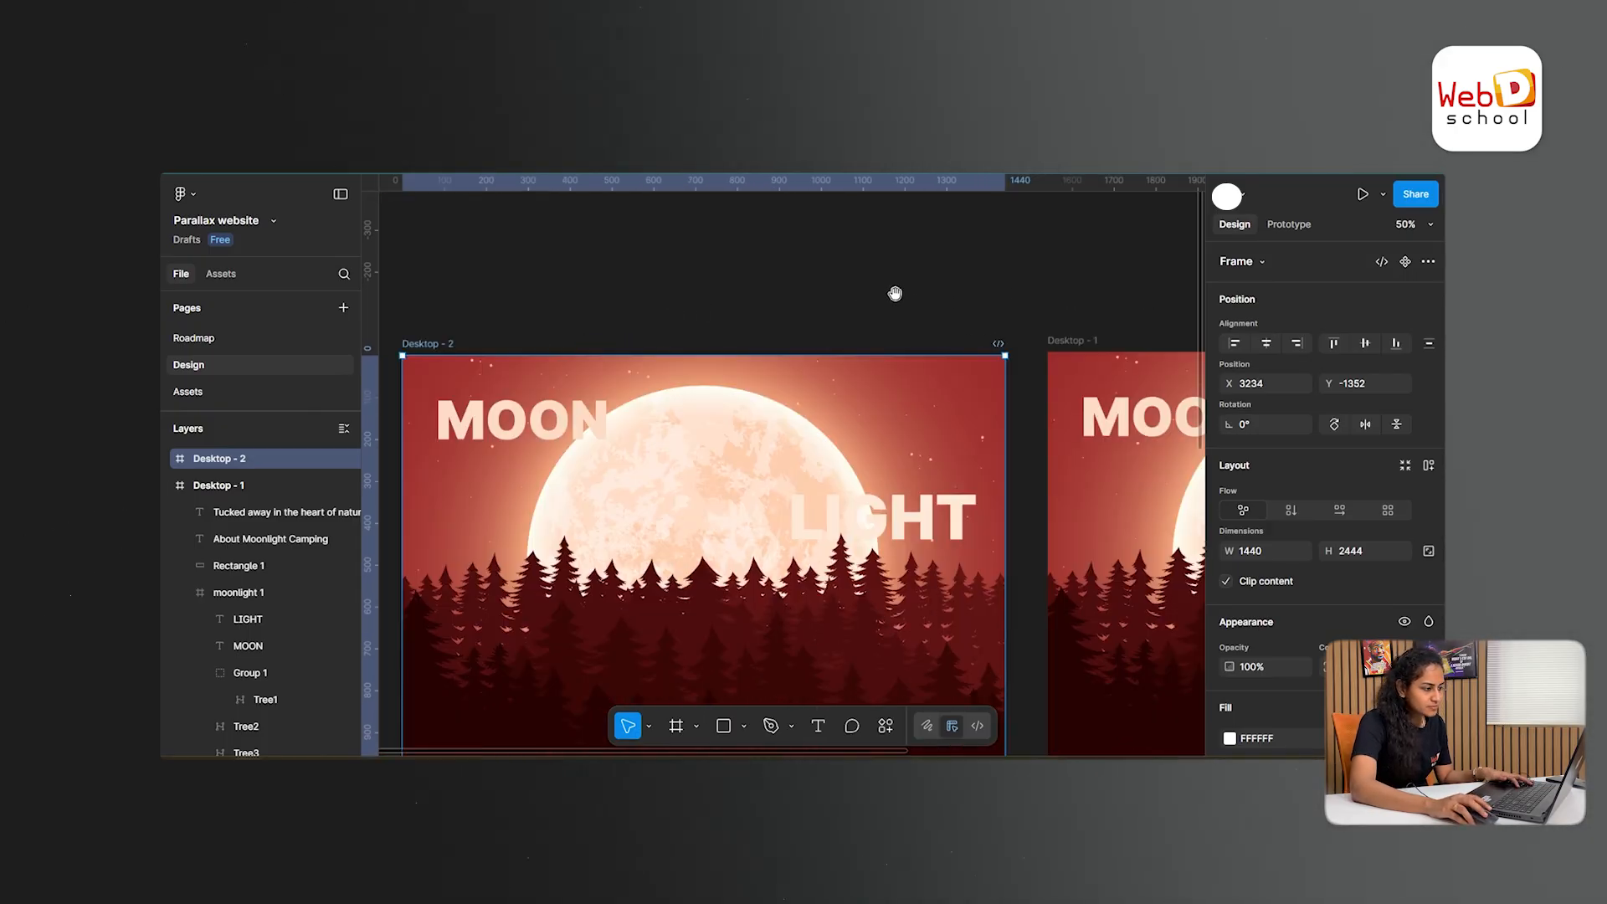
{"action": "left_click_drag", "start_coordinate": [444, 344], "coordinate": [458, 337]}
{"action": "left_click", "coordinate": [689, 283]}
- Send the MOON text in Desktop - 2 backward until it sits behind the moon and stars, directly above the background
{"action": "scroll", "coordinate": [836, 284], "scroll_direction": "down", "scroll_amount": 2}
{"action": "left_click", "coordinate": [560, 378]}
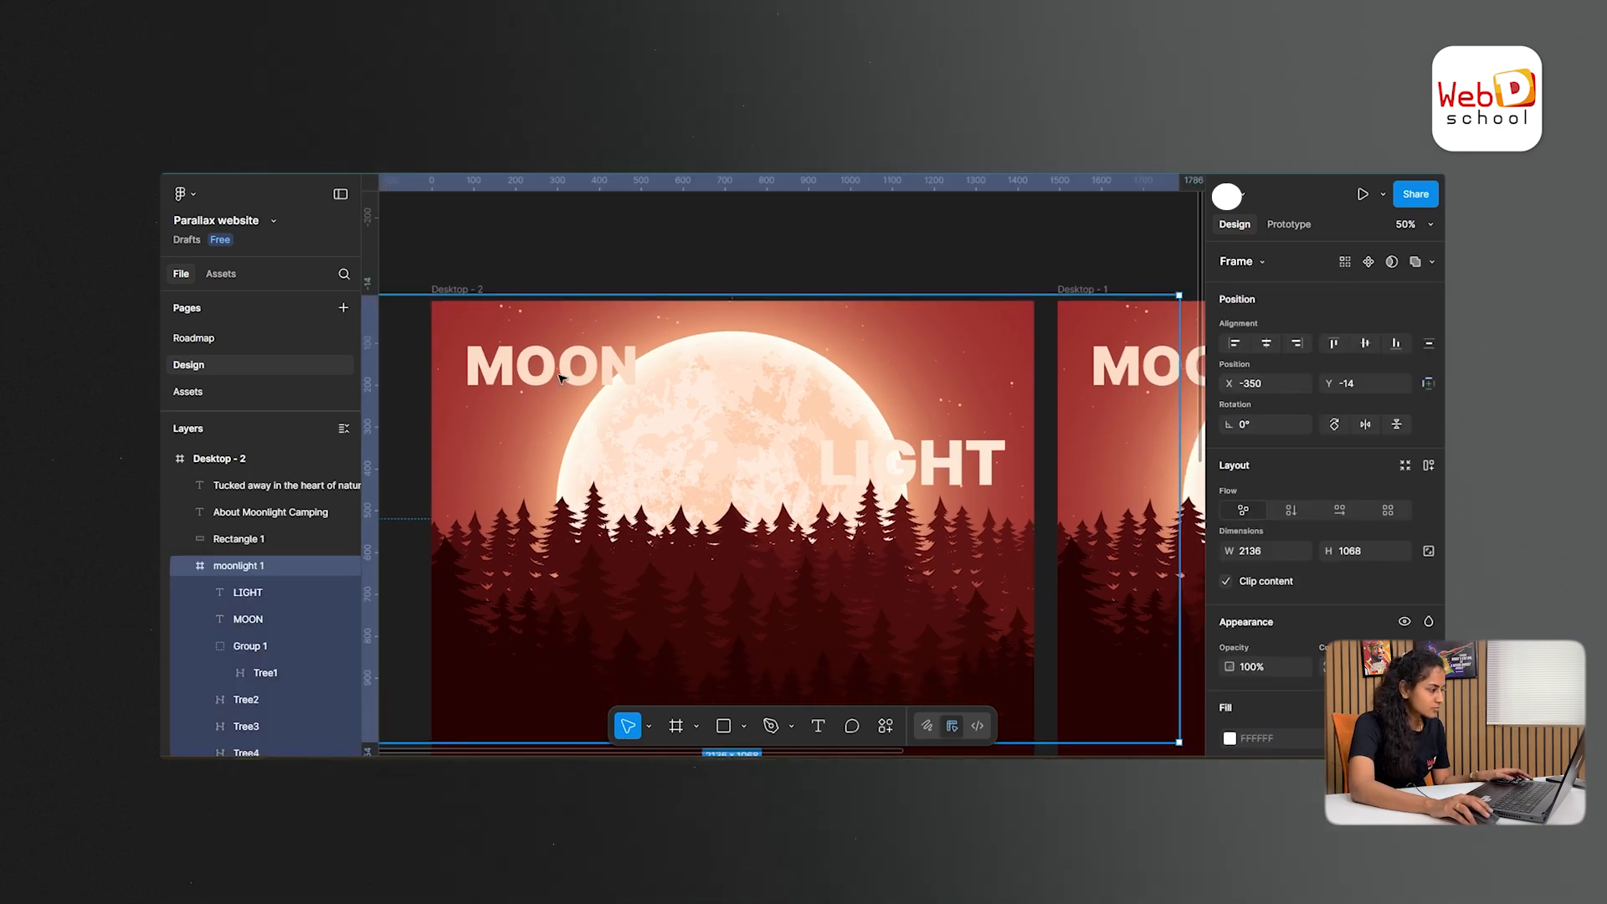
{"action": "double_click", "coordinate": [561, 378]}
{"action": "key", "text": "ctrl+bracketleft"}
{"action": "key", "text": "ctrl+bracketleft"}
{"action": "key", "text": "ctrl+bracketleft"}
{"action": "key", "text": "ctrl+bracketleft"}
{"action": "key", "text": "ctrl+bracketleft"}
{"action": "key", "text": "ctrl+bracketleft"}
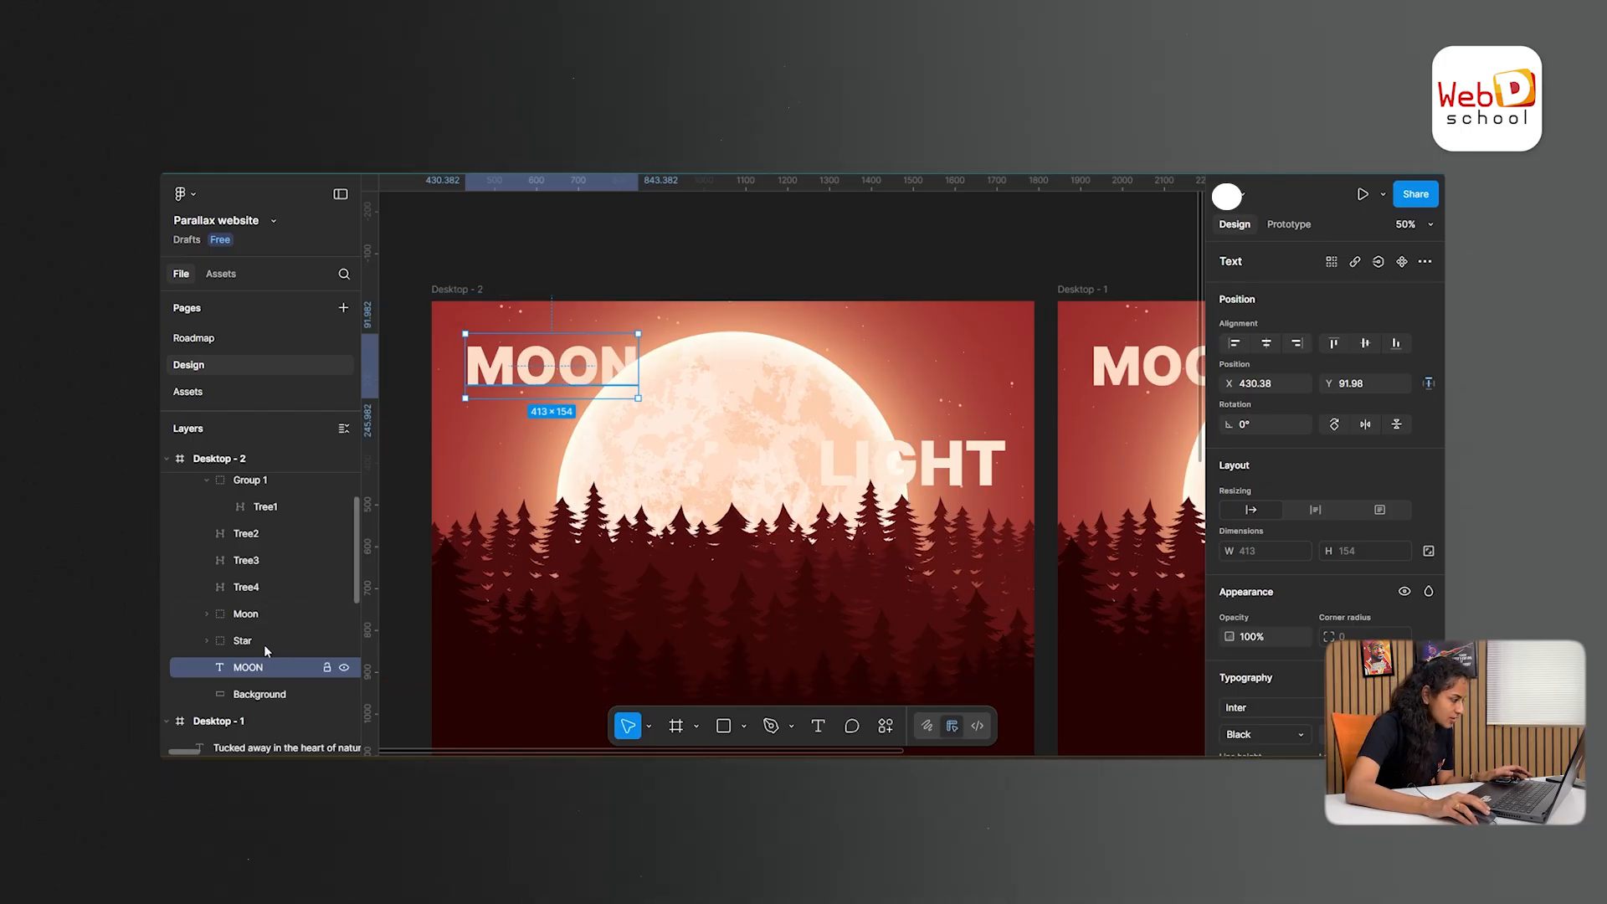
- Send the LIGHT text in Desktop - 2 backward behind the moon and stars, directly above the background
{"action": "left_click", "coordinate": [948, 470]}
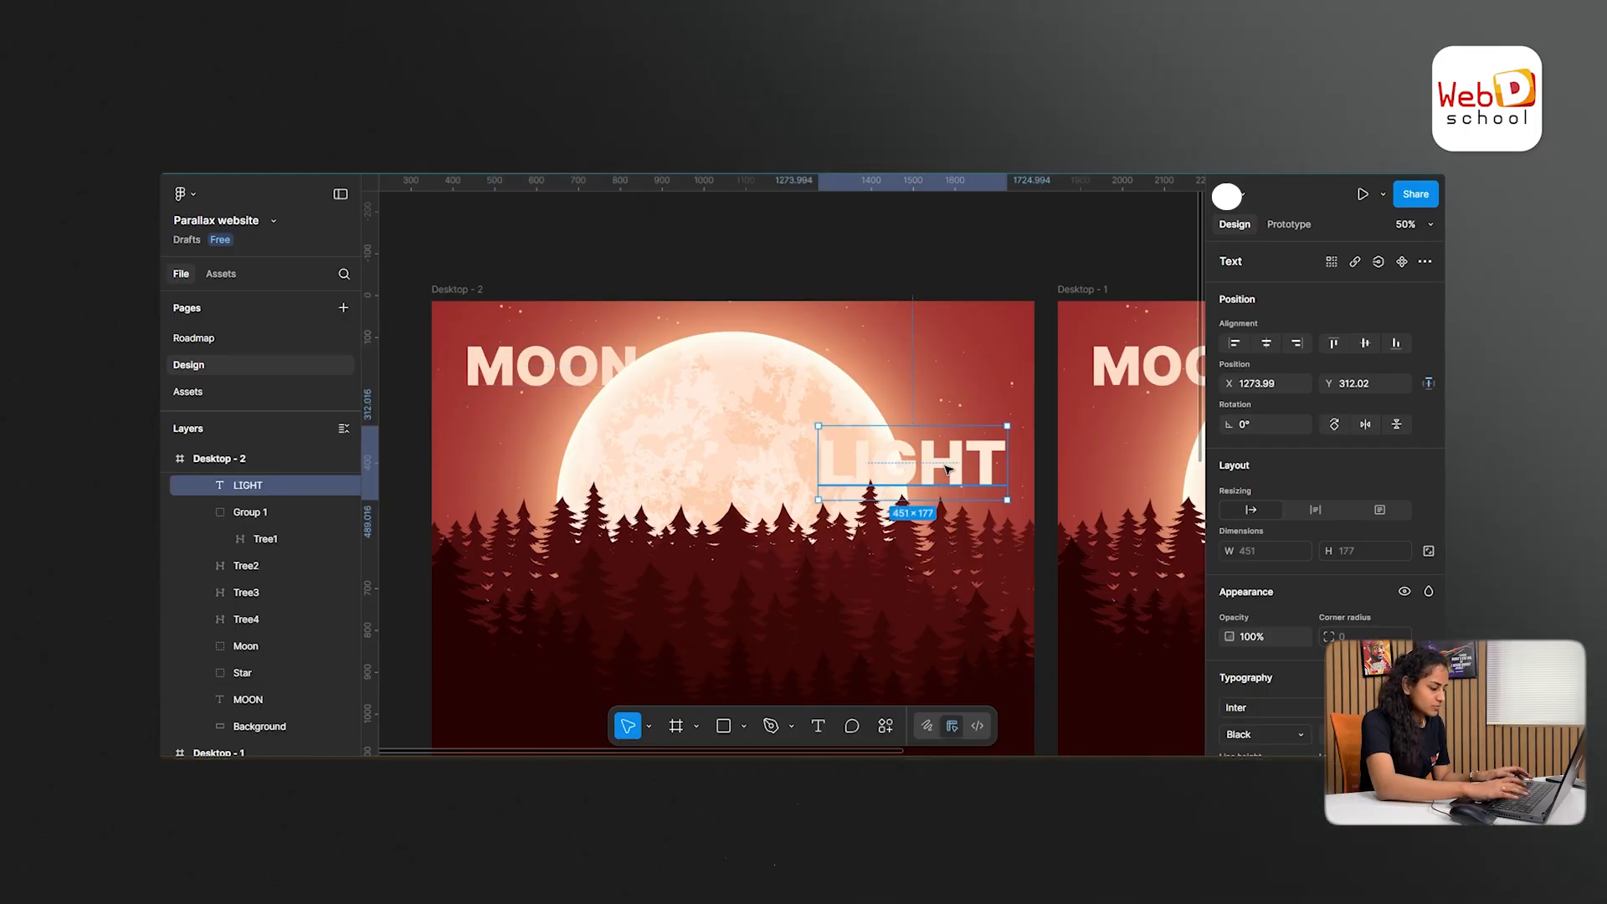
{"action": "key", "text": "ctrl+bracketleft"}
{"action": "key", "text": "ctrl+bracketleft"}
{"action": "key", "text": "ctrl+bracketleft"}
{"action": "key", "text": "ctrl+bracketleft"}
{"action": "key", "text": "ctrl+bracketleft"}
{"action": "key", "text": "ctrl+bracketleft"}
{"action": "key", "text": "ctrl+bracketleft"}
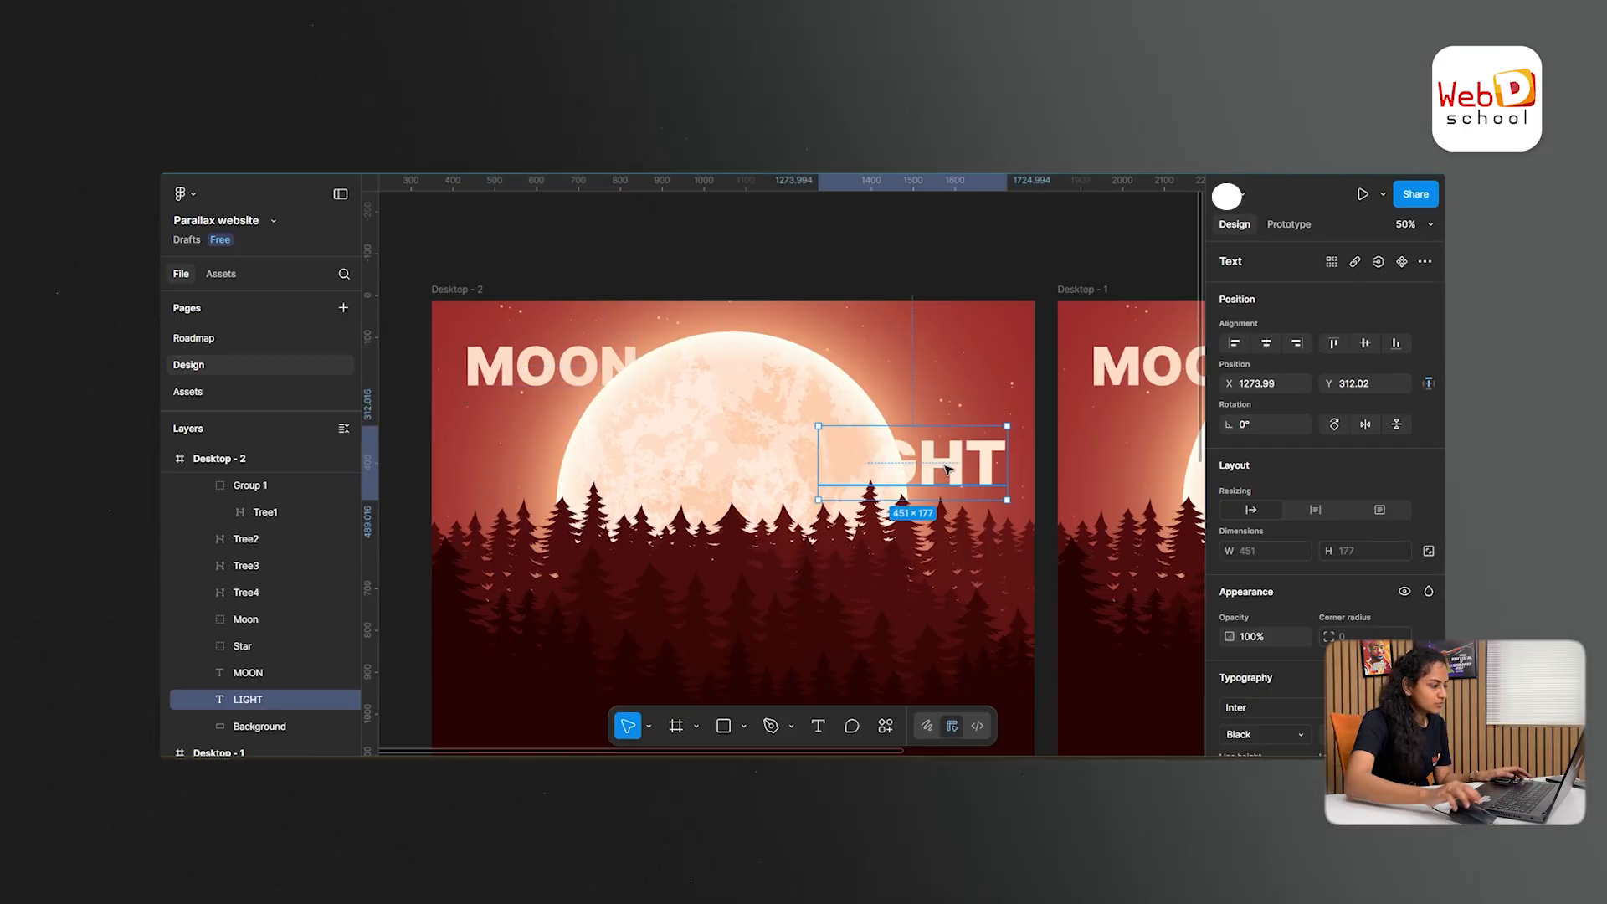
- Shift the MOON text in Desktop - 2 horizontally to X 830.38, behind the upper part of the moon
{"action": "left_click", "coordinate": [562, 366]}
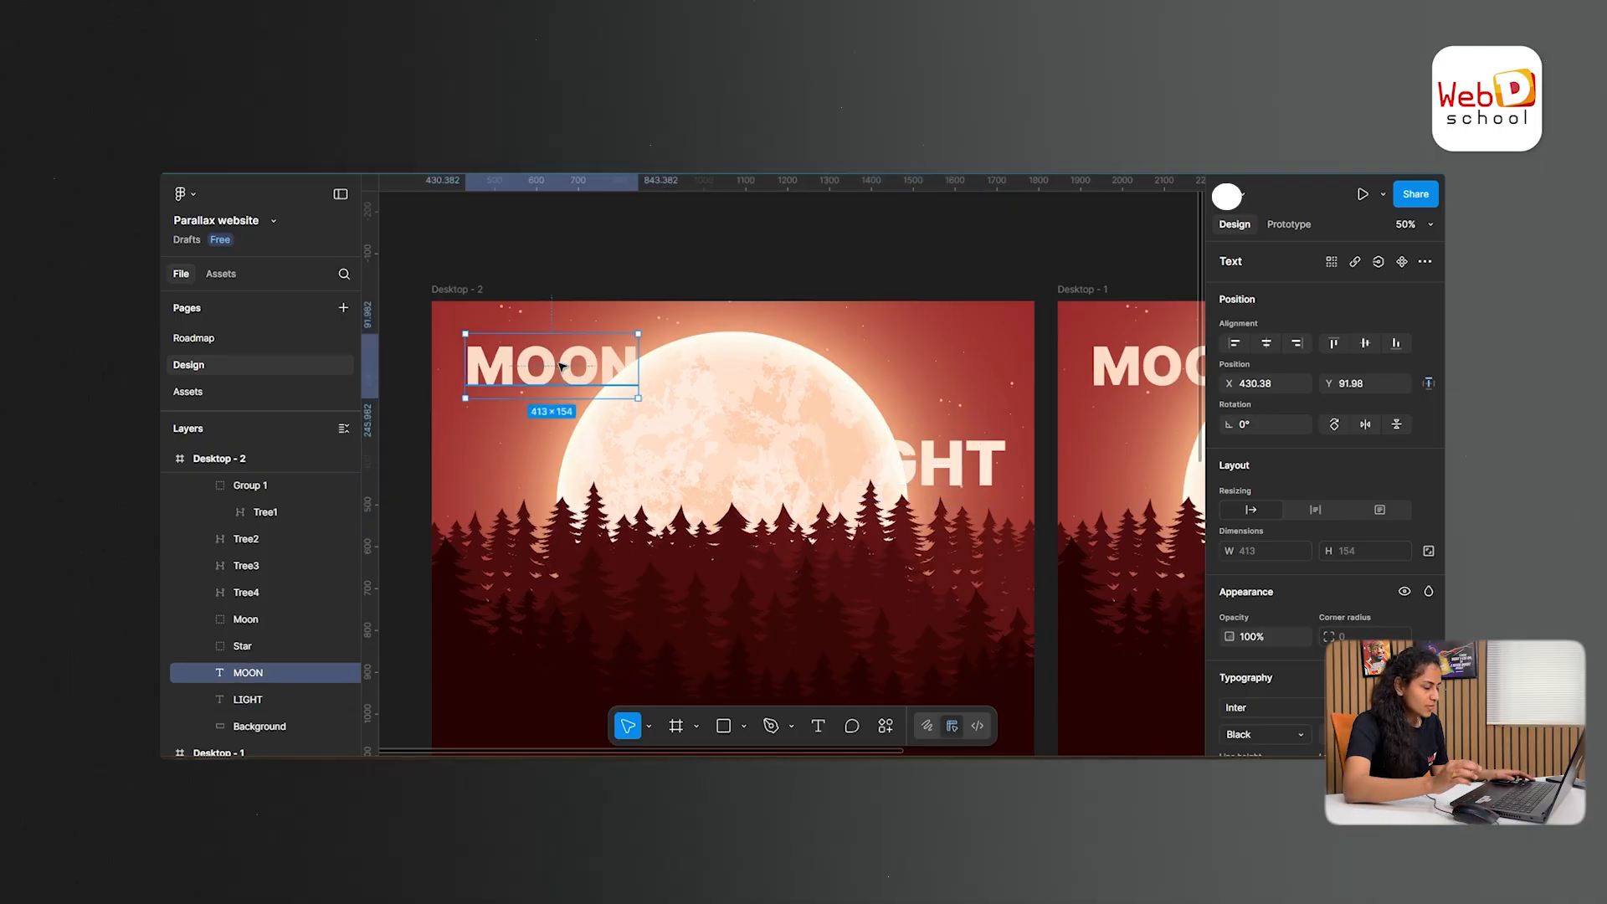
{"action": "key", "text": "shift+Right"}
{"action": "key", "text": "shift+Right"}
{"action": "key", "text": "shift+Right"}
{"action": "key", "text": "shift+Right"}
{"action": "key", "text": "shift+Right"}
{"action": "key", "text": "shift+Right"}
{"action": "key", "text": "shift+Right"}
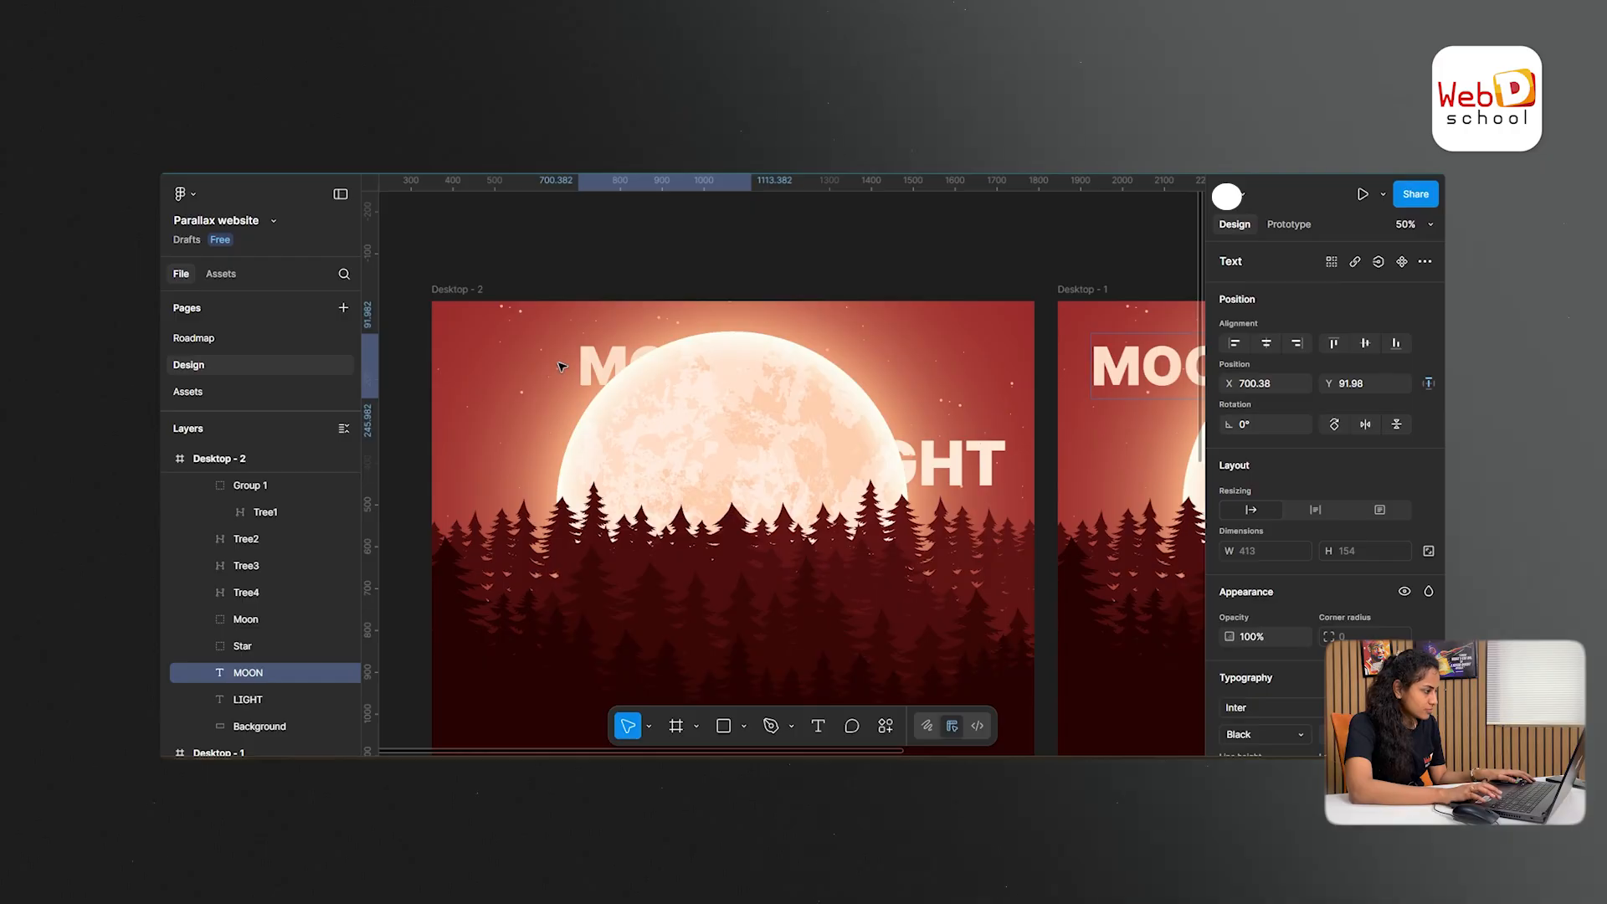
{"action": "key", "text": "shift+Right"}
{"action": "key", "text": "shift+Right"}
{"action": "key", "text": "shift+Right"}
{"action": "key", "text": "shift+Right"}
{"action": "key", "text": "shift+Right"}
{"action": "key", "text": "shift+Right"}
{"action": "key", "text": "shift+Right"}
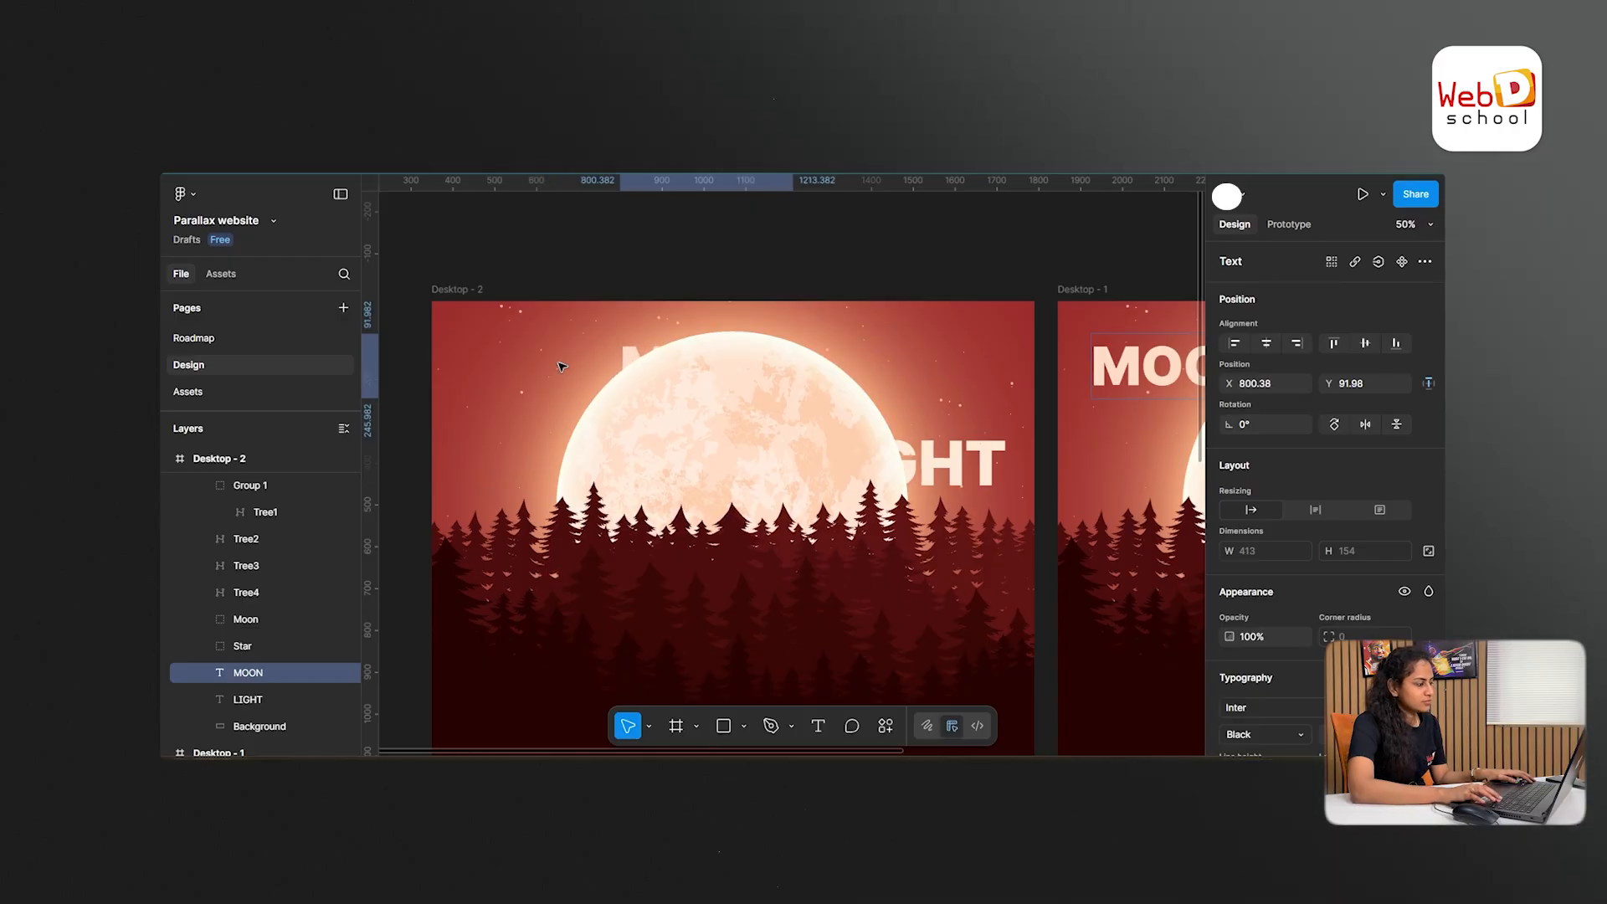
{"action": "key", "text": "shift+Right"}
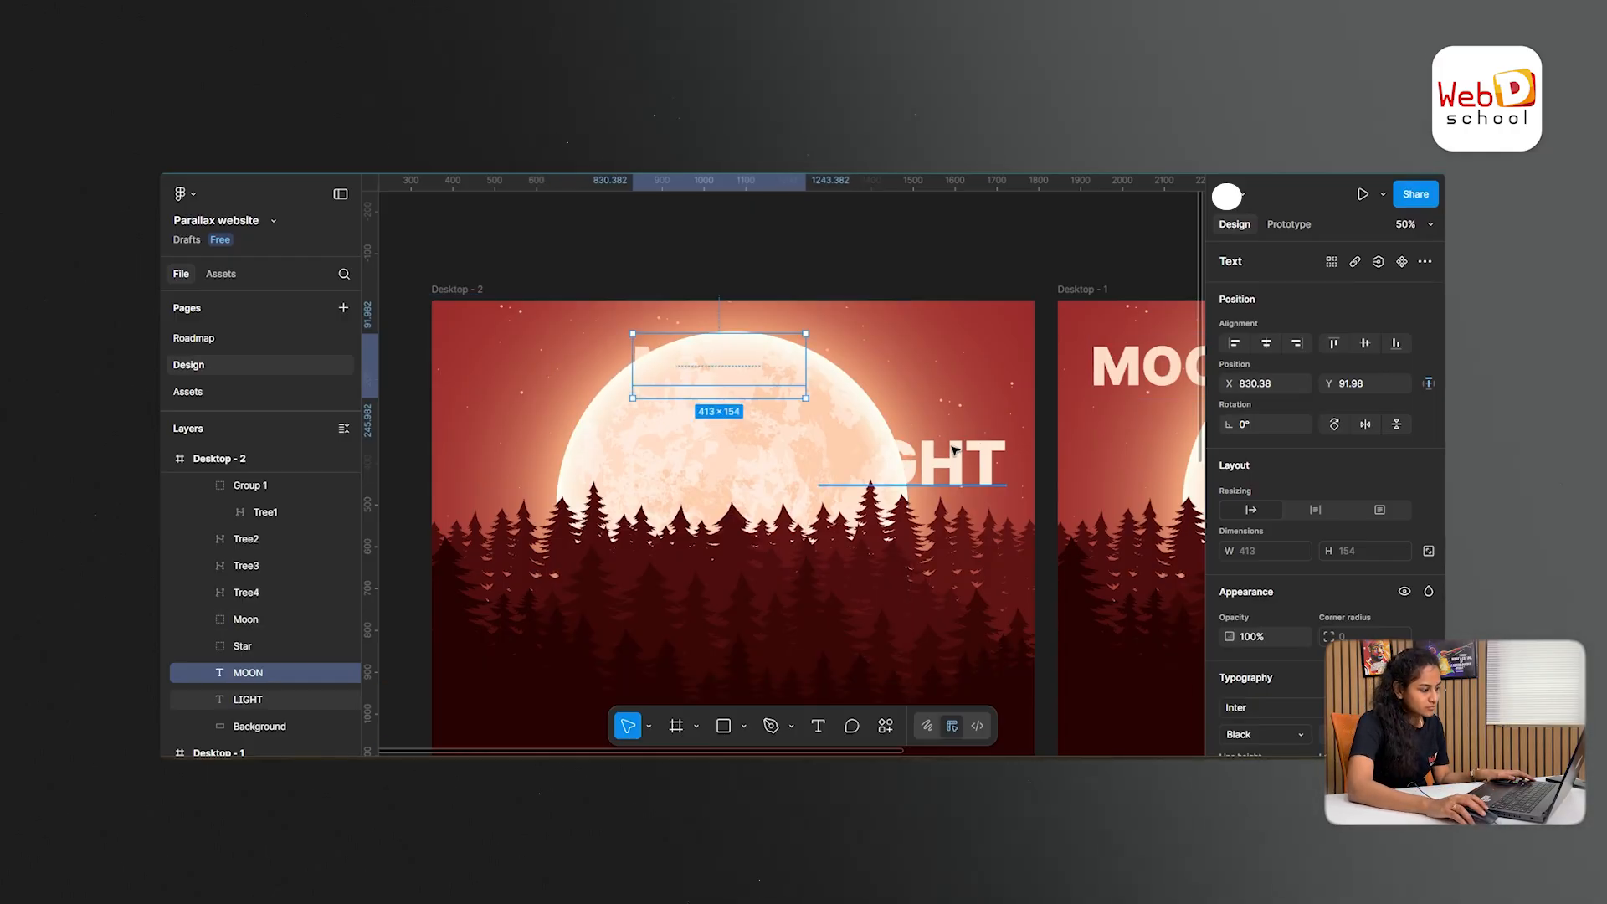
- Shift the LIGHT text in Desktop - 2 horizontally to X 1013.99 so the moon hides it completely
{"action": "left_click", "coordinate": [967, 463]}
{"action": "key", "text": "shift+Left"}
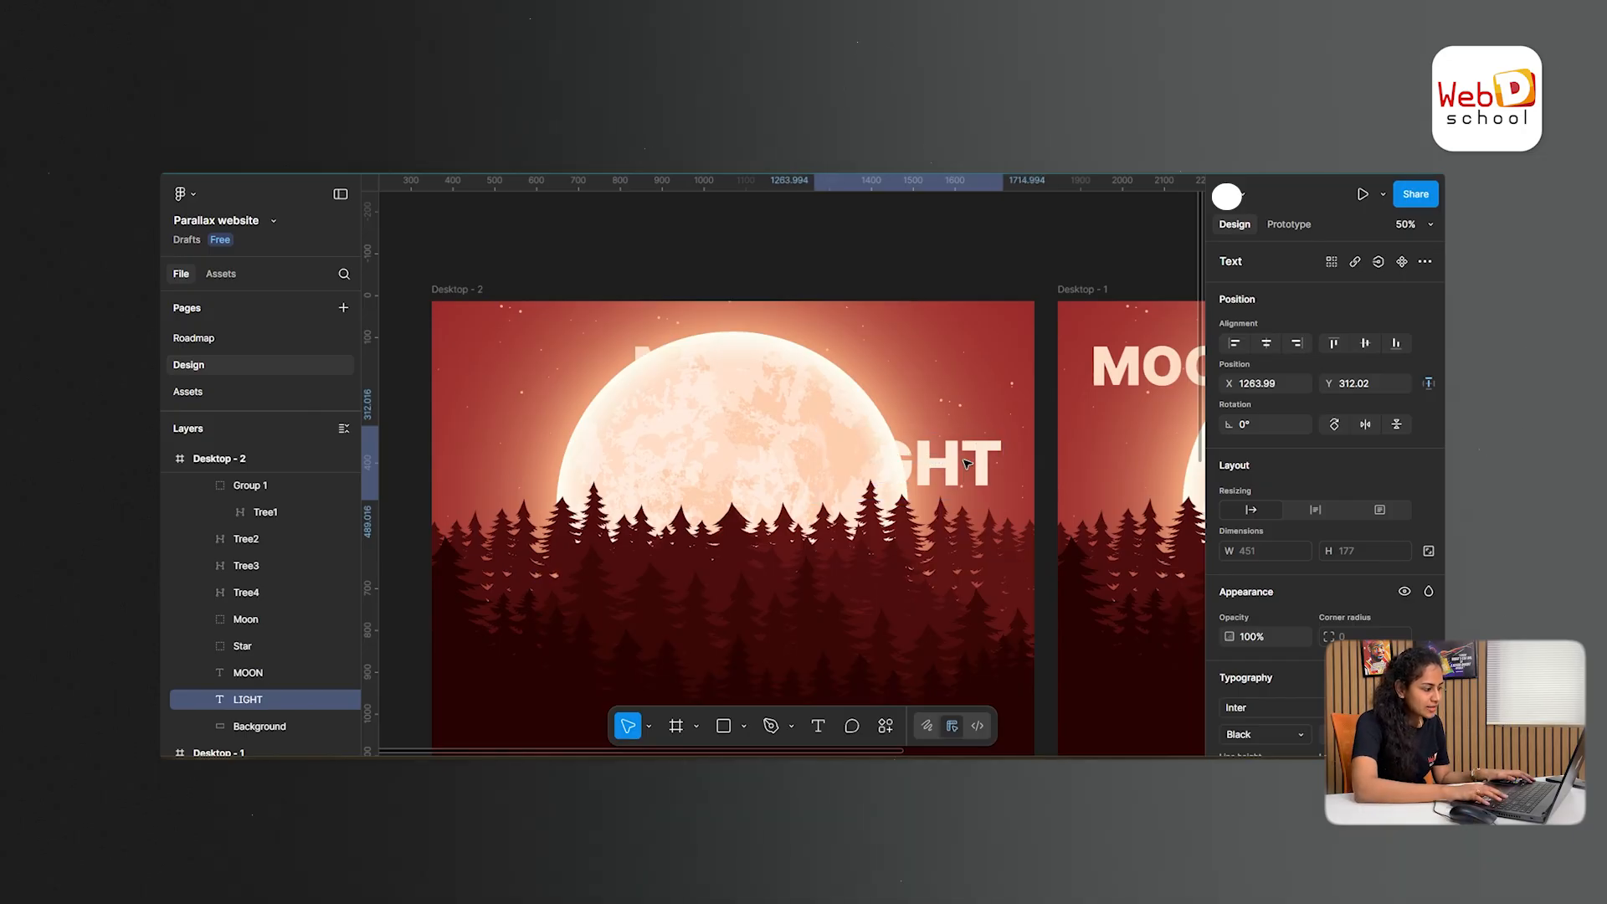
{"action": "key", "text": "shift+Left"}
{"action": "key", "text": "shift+Left"}
{"action": "key", "text": "shift+Left"}
{"action": "key", "text": "shift+Left"}
{"action": "key", "text": "shift+Left"}
{"action": "key", "text": "shift+Left"}
{"action": "key", "text": "shift+Left"}
{"action": "key", "text": "shift+Left"}
{"action": "key", "text": "shift+Left"}
{"action": "key", "text": "shift+Left"}
{"action": "key", "text": "shift+Left"}
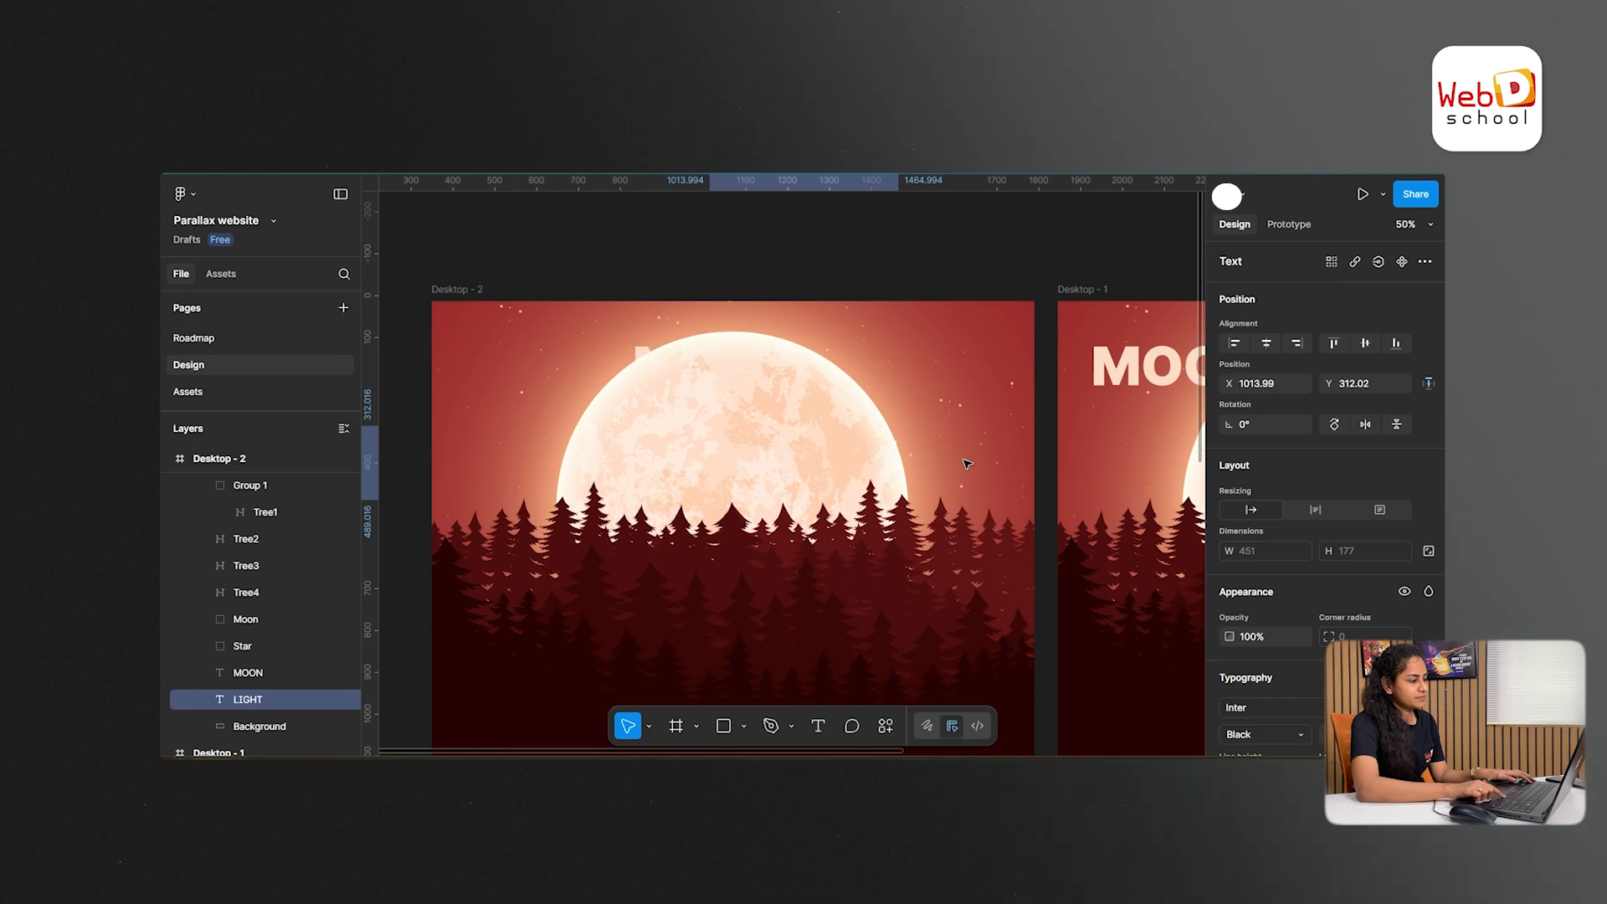
{"action": "left_click", "coordinate": [1040, 239]}
- Scale the Moon group in Desktop - 1 down around its center to about 1317 × 820
{"action": "left_click_drag", "start_coordinate": [1040, 239], "coordinate": [610, 237]}
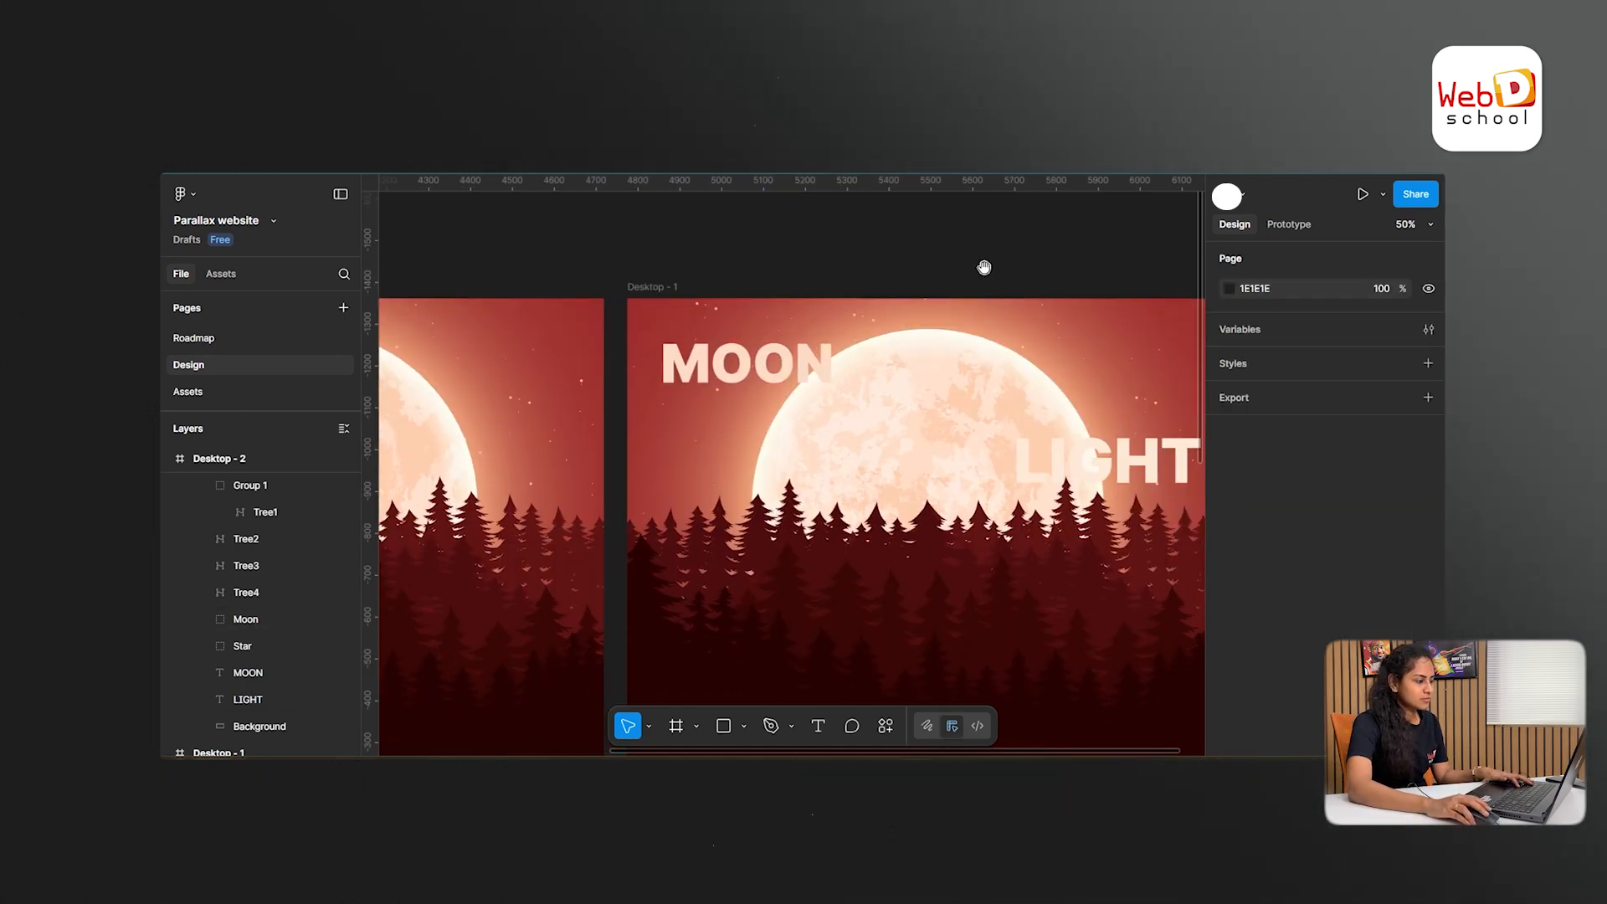
{"action": "left_click", "coordinate": [931, 445]}
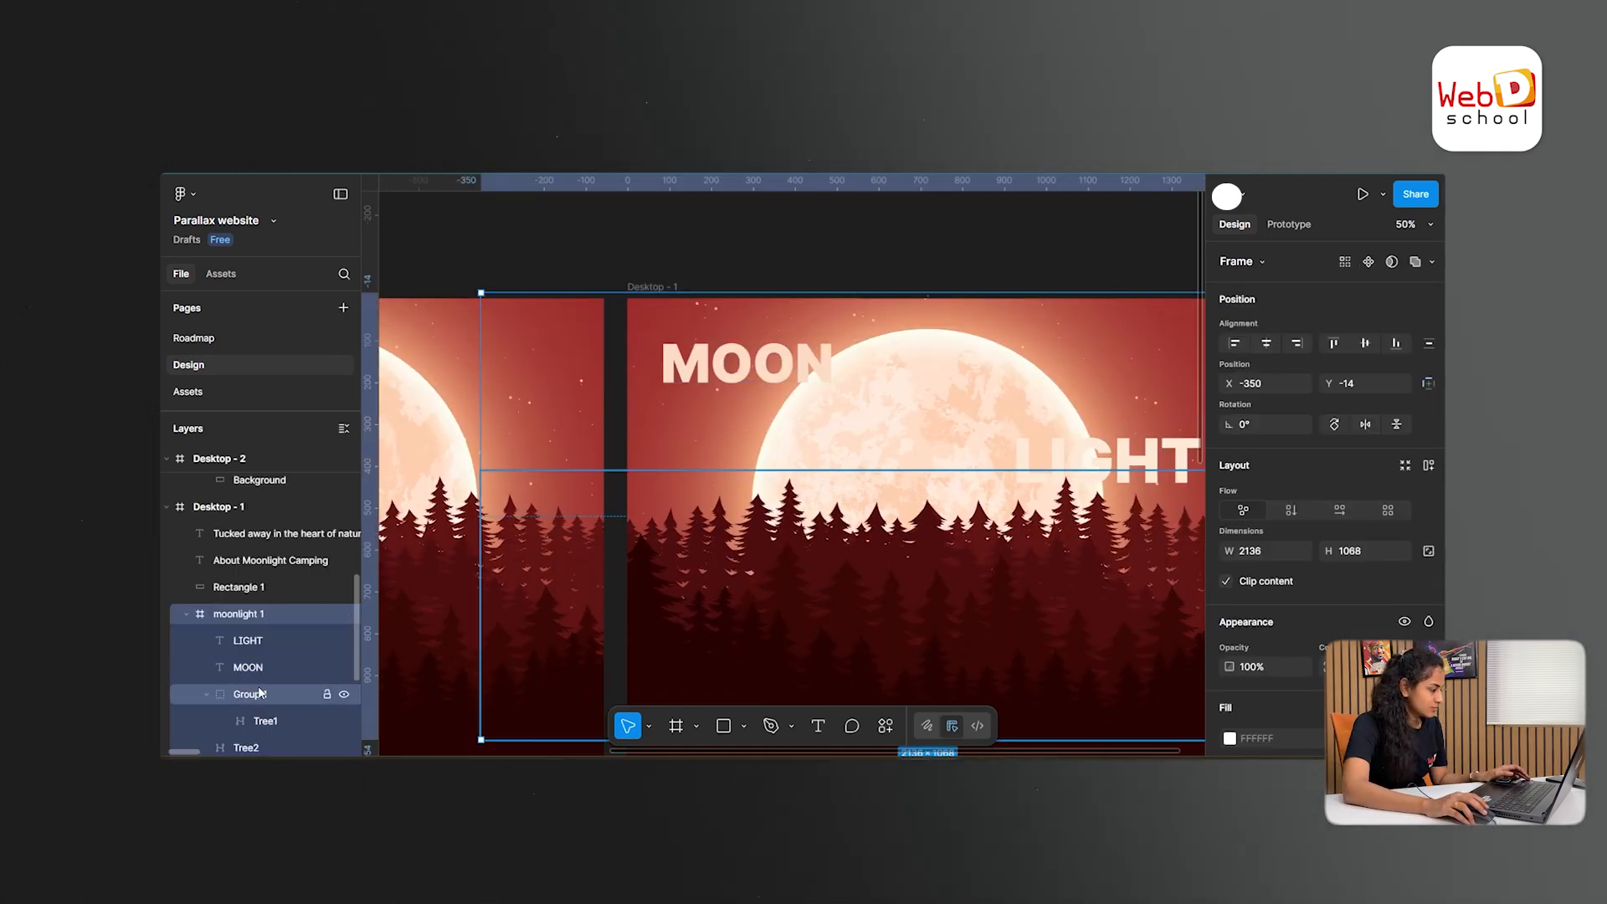
{"action": "scroll", "coordinate": [251, 610], "scroll_direction": "down", "scroll_amount": 3}
{"action": "left_click", "coordinate": [246, 660]}
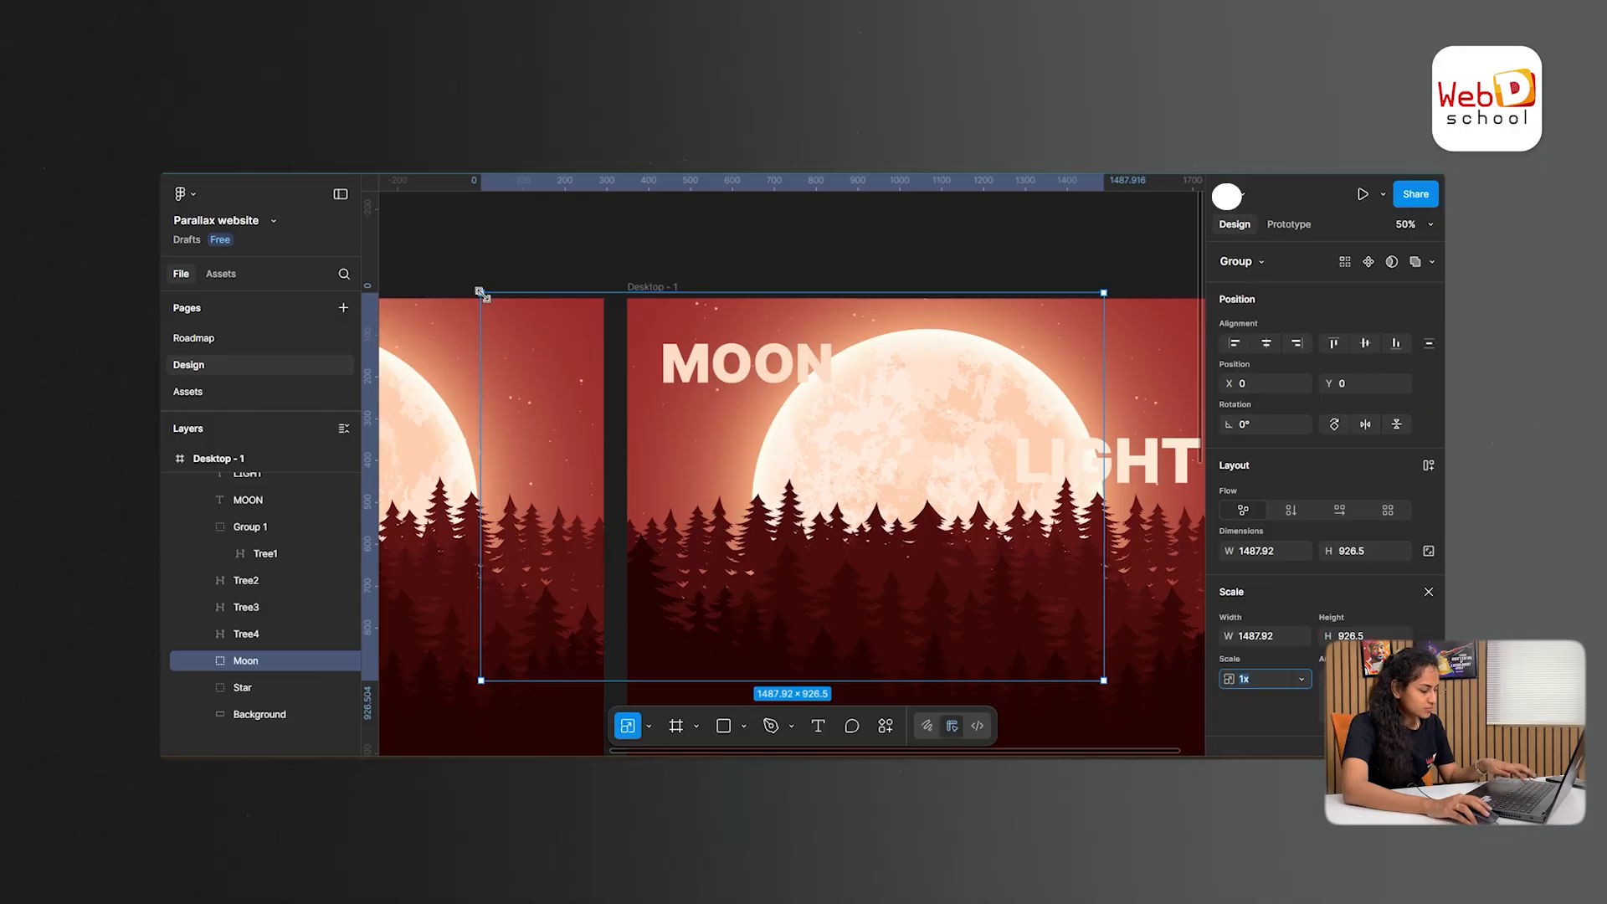
{"action": "left_click_drag", "start_coordinate": [482, 294], "coordinate": [513, 309]}
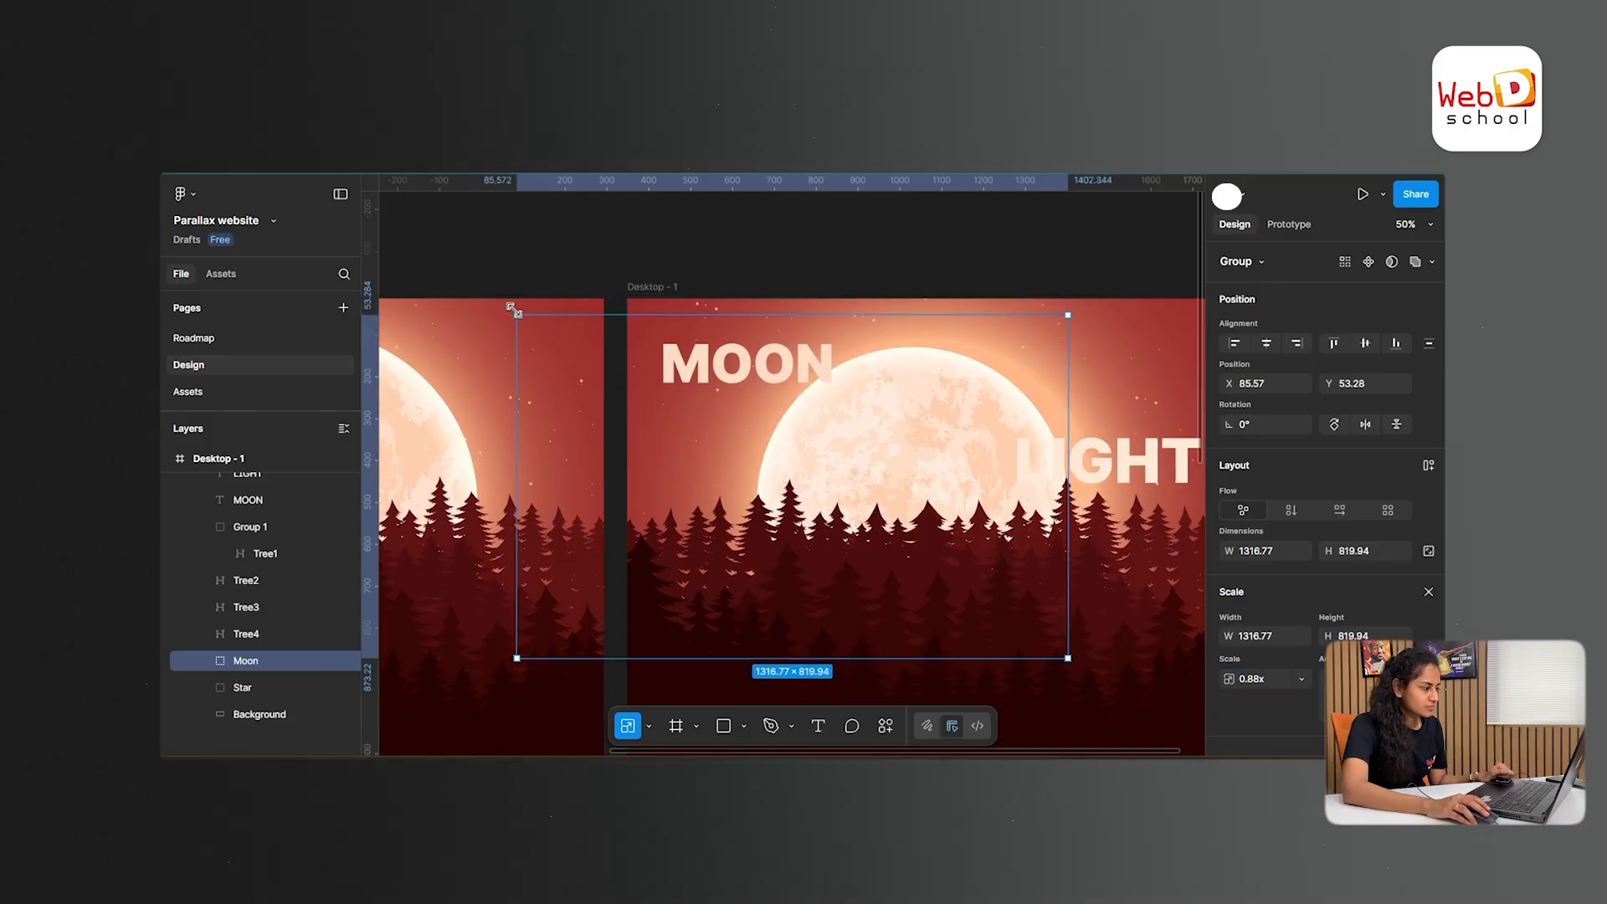
- Send the MOON text in Desktop - 1 backward behind the moon and stars, directly above the background
{"action": "left_click", "coordinate": [788, 371]}
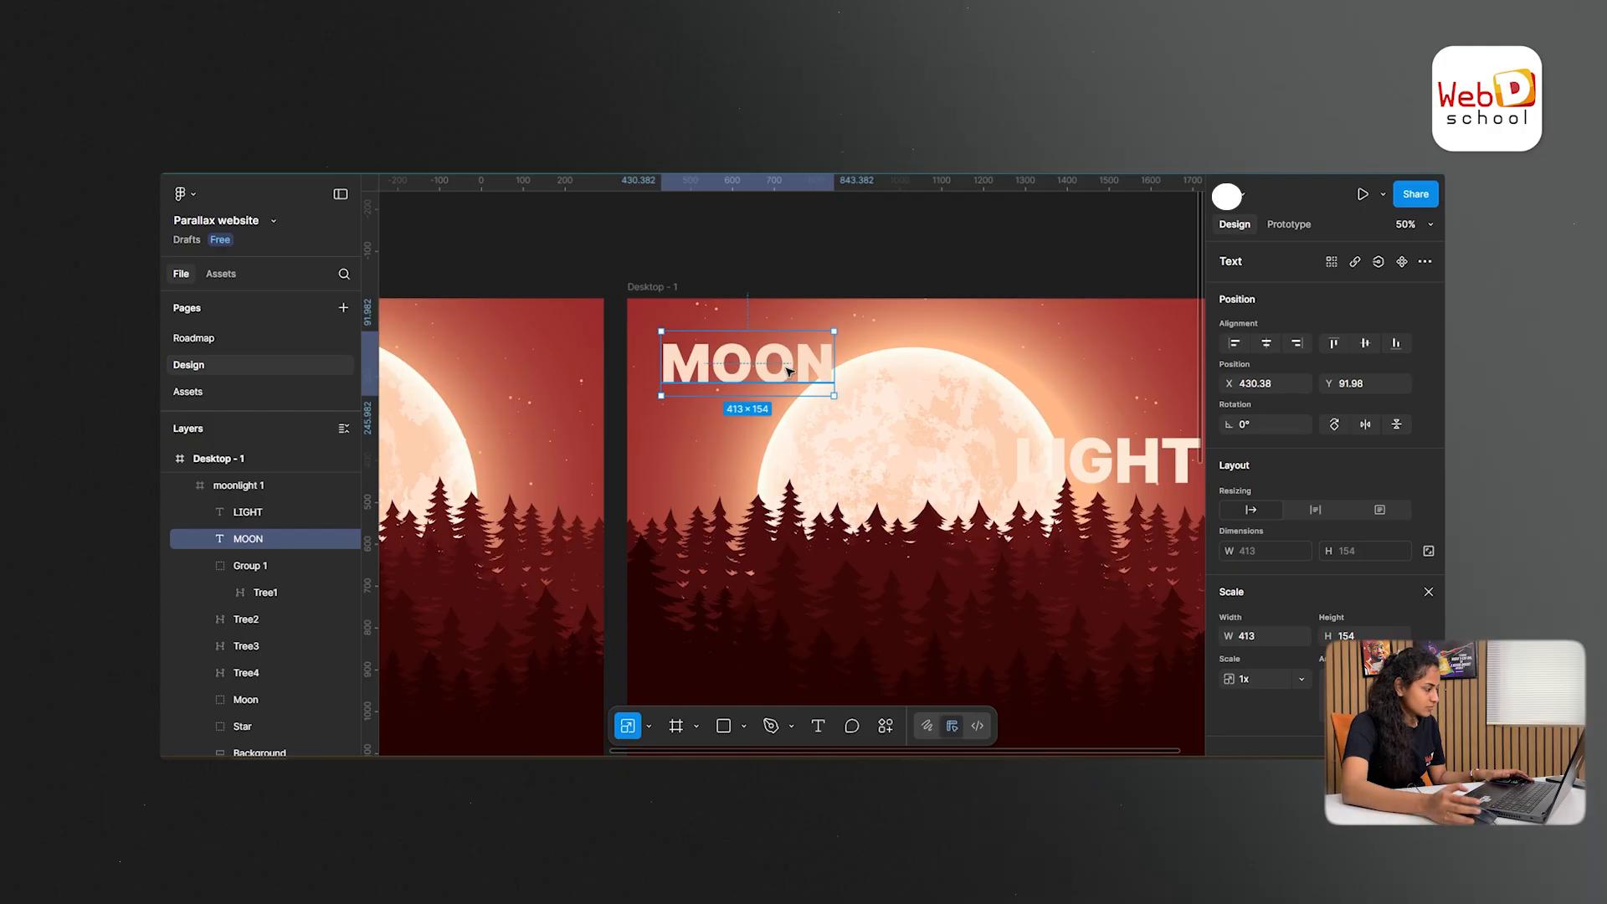
{"action": "key", "text": "ctrl+bracketleft"}
{"action": "key", "text": "ctrl+bracketleft"}
{"action": "key", "text": "ctrl+bracketleft"}
{"action": "key", "text": "ctrl+bracketleft"}
- Send the LIGHT text in Desktop - 1 backward behind the moon and stars, just above the MOON layer
{"action": "left_click", "coordinate": [1121, 456]}
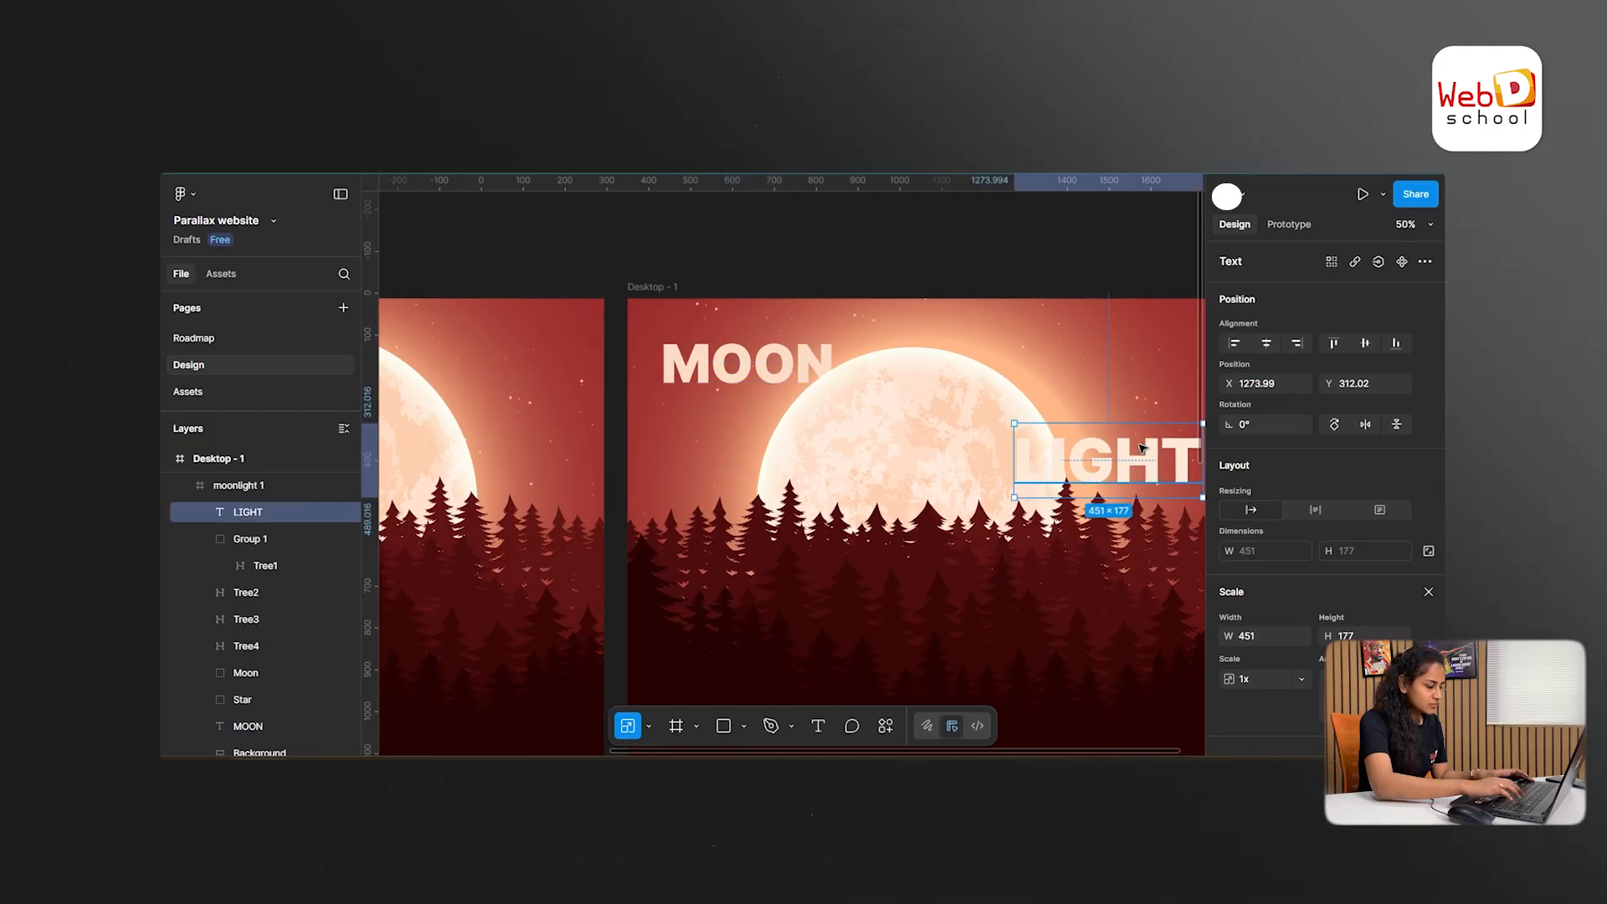
{"action": "key", "text": "ctrl+bracketleft"}
{"action": "key", "text": "ctrl+bracketleft"}
{"action": "key", "text": "ctrl+bracketleft"}
{"action": "key", "text": "ctrl+bracketleft"}
{"action": "key", "text": "ctrl+bracketleft"}
{"action": "key", "text": "ctrl+bracketleft"}
{"action": "left_click", "coordinate": [1040, 259]}
- Nudge the LIGHT text in Desktop - 1 outward from the moon to X 1283.99
{"action": "scroll", "coordinate": [1040, 259], "scroll_direction": "right", "scroll_amount": 3}
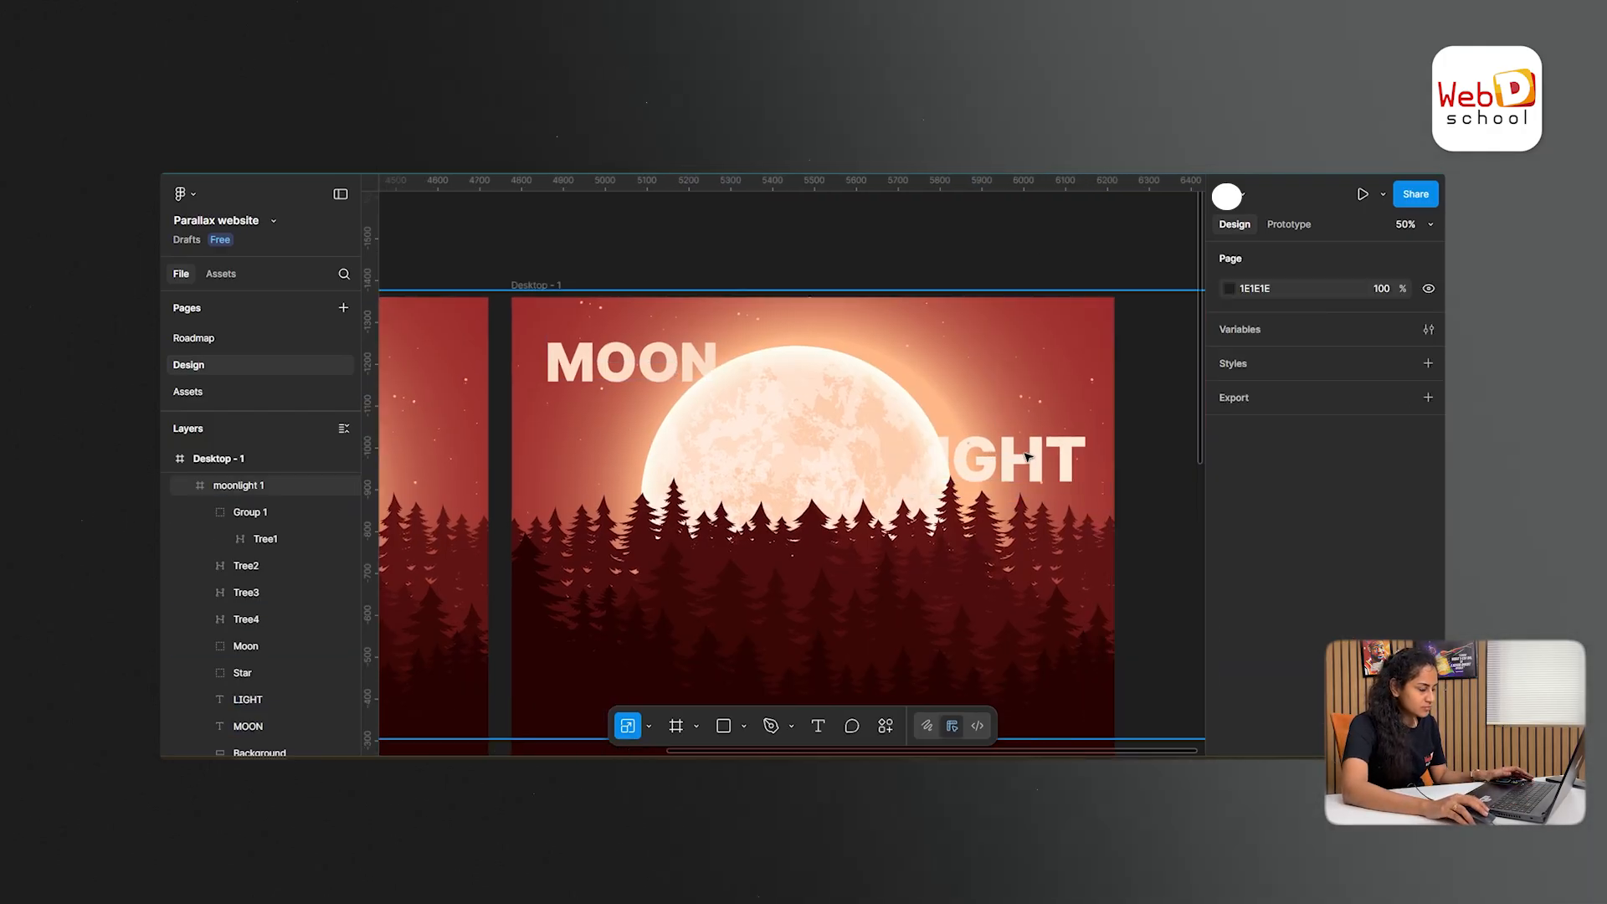
{"action": "left_click", "coordinate": [1040, 464]}
{"action": "left_click", "coordinate": [1040, 465]}
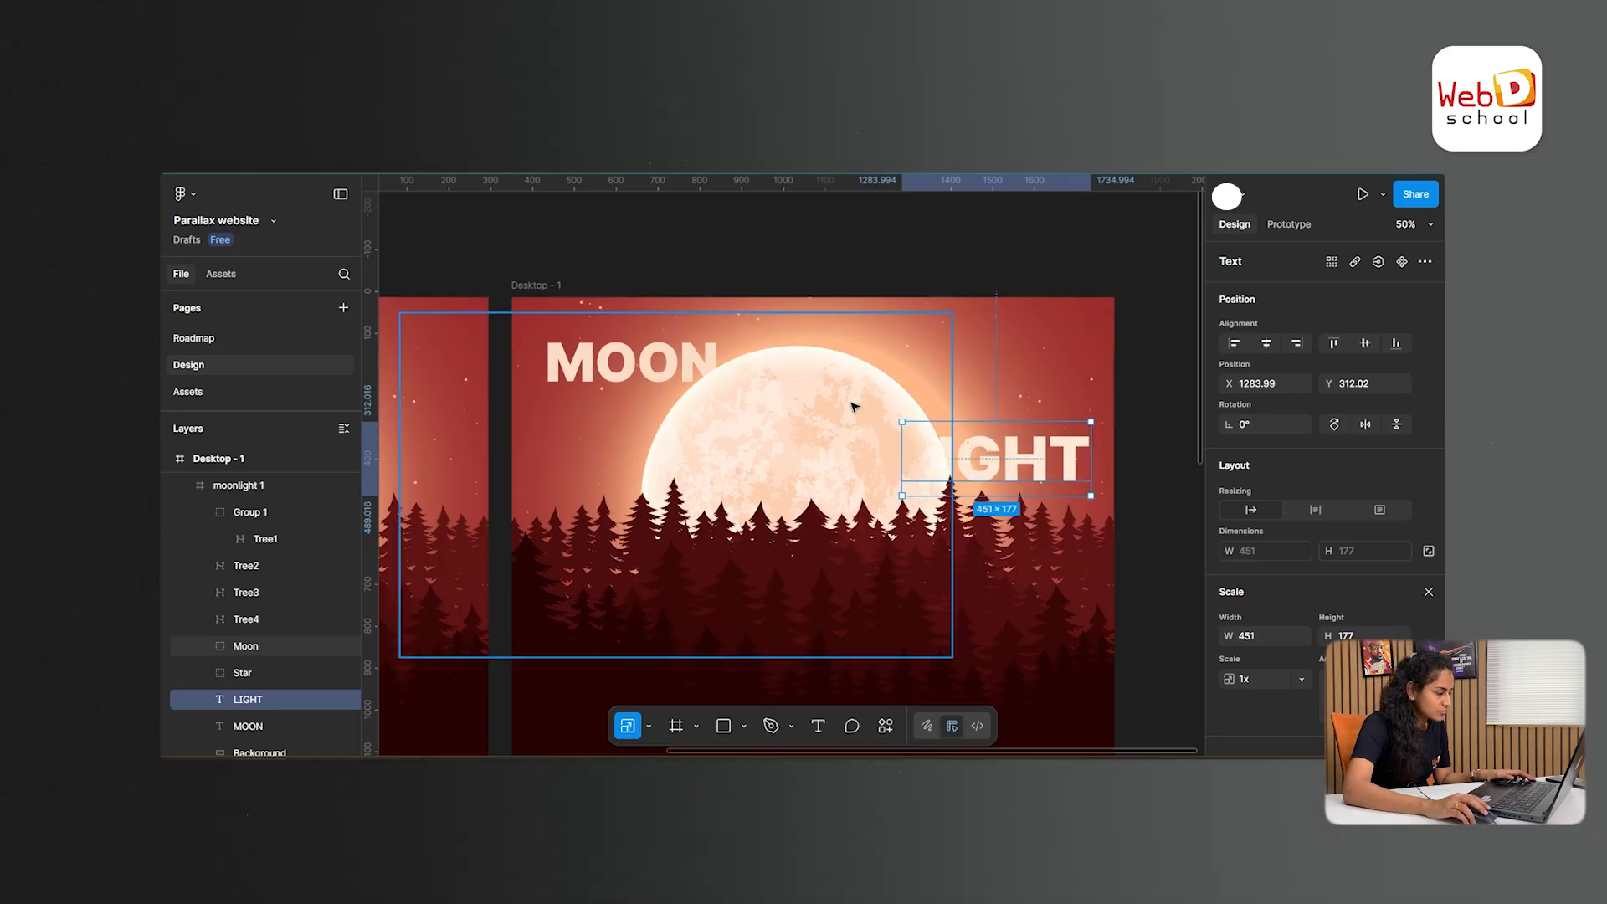
{"action": "left_click", "coordinate": [862, 240]}
- Scale the Moon group in Desktop - 2 up around its center to about 1714 × 1068
{"action": "key", "text": "ctrl+minus"}
{"action": "left_click_drag", "start_coordinate": [648, 307], "coordinate": [781, 287]}
{"action": "left_click_drag", "start_coordinate": [731, 344], "coordinate": [758, 310]}
{"action": "left_click", "coordinate": [681, 362]}
{"action": "scroll", "coordinate": [283, 595], "scroll_direction": "down", "scroll_amount": 1}
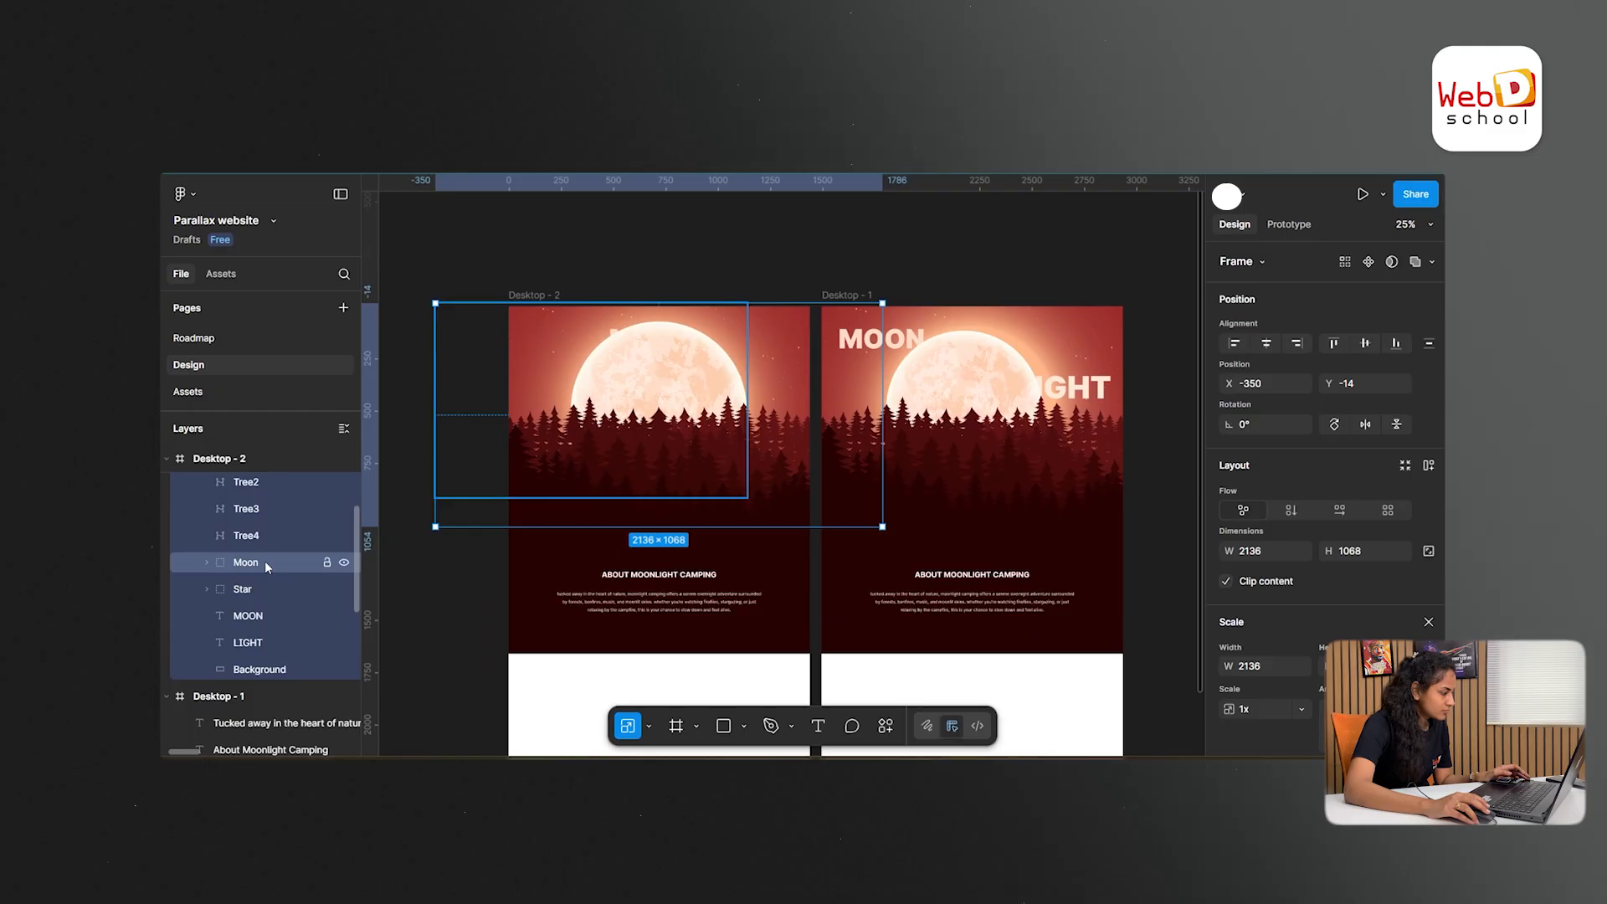
{"action": "left_click", "coordinate": [264, 560]}
{"action": "key", "text": "alt"}
{"action": "left_click_drag", "start_coordinate": [752, 498], "coordinate": [764, 512]}
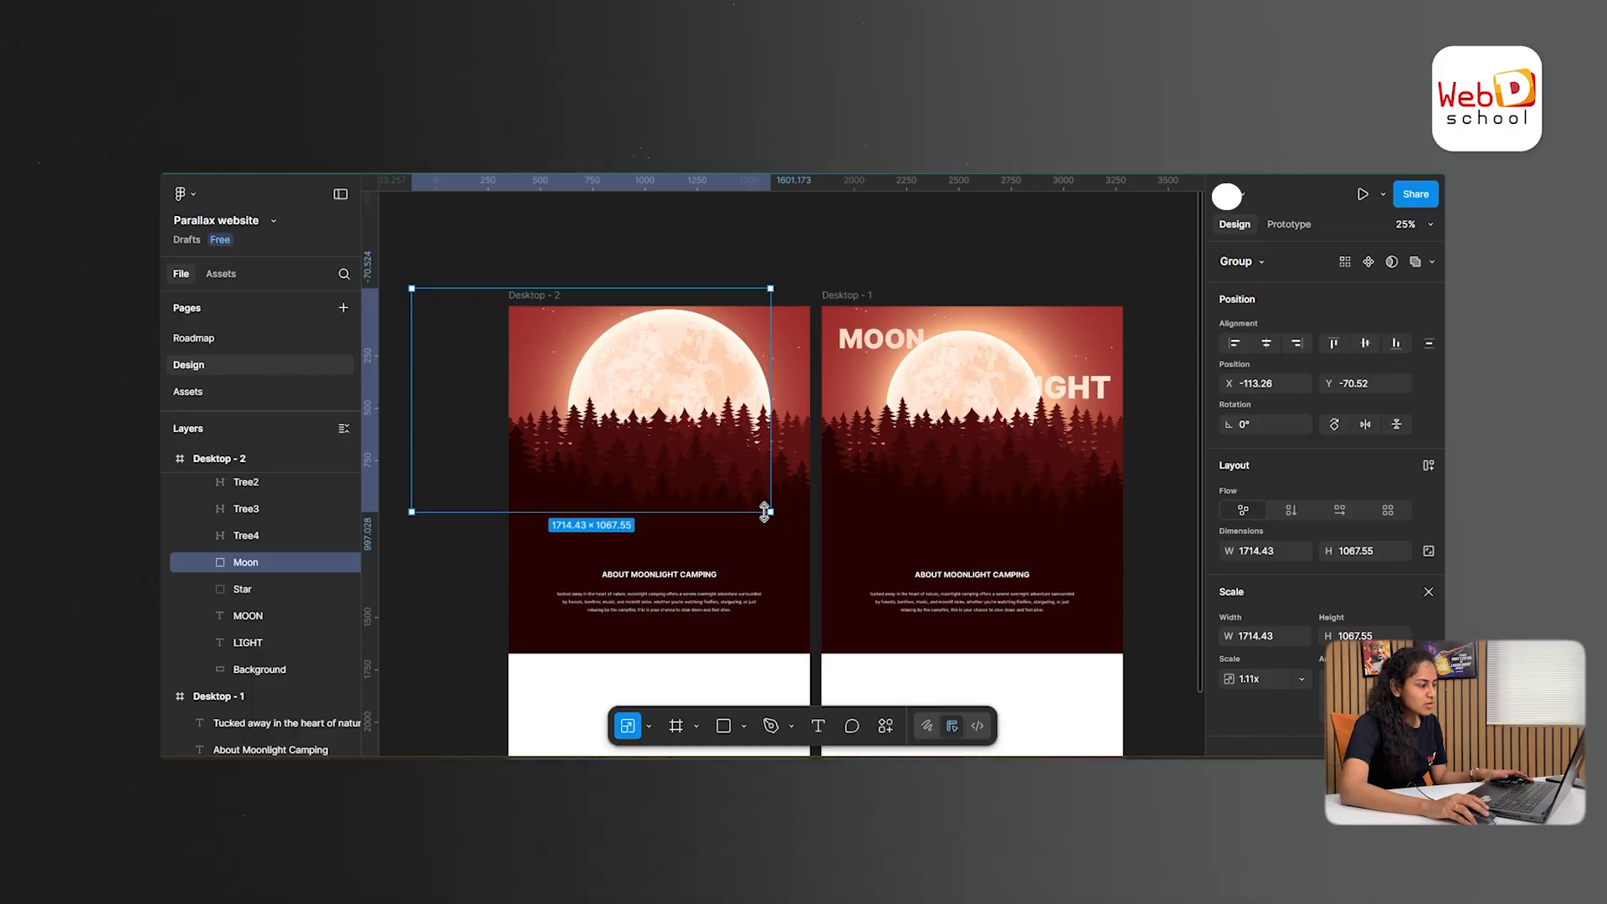
- Select the Tree4 layer in the Desktop - 2 artwork
{"action": "left_click", "coordinate": [792, 519]}
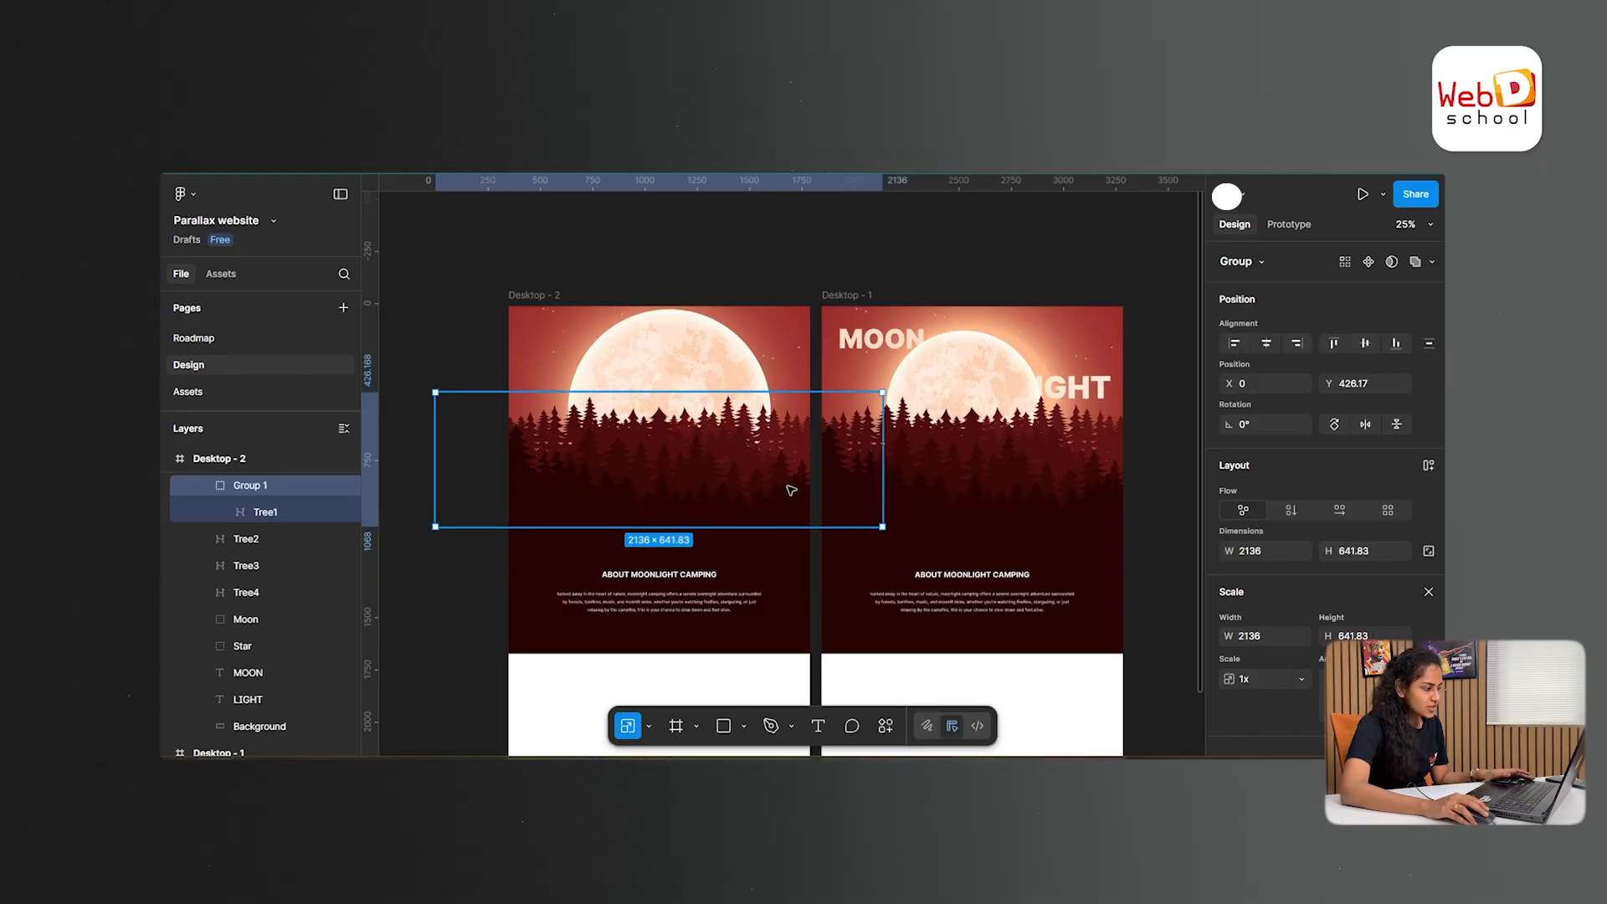
{"action": "left_click", "coordinate": [782, 437]}
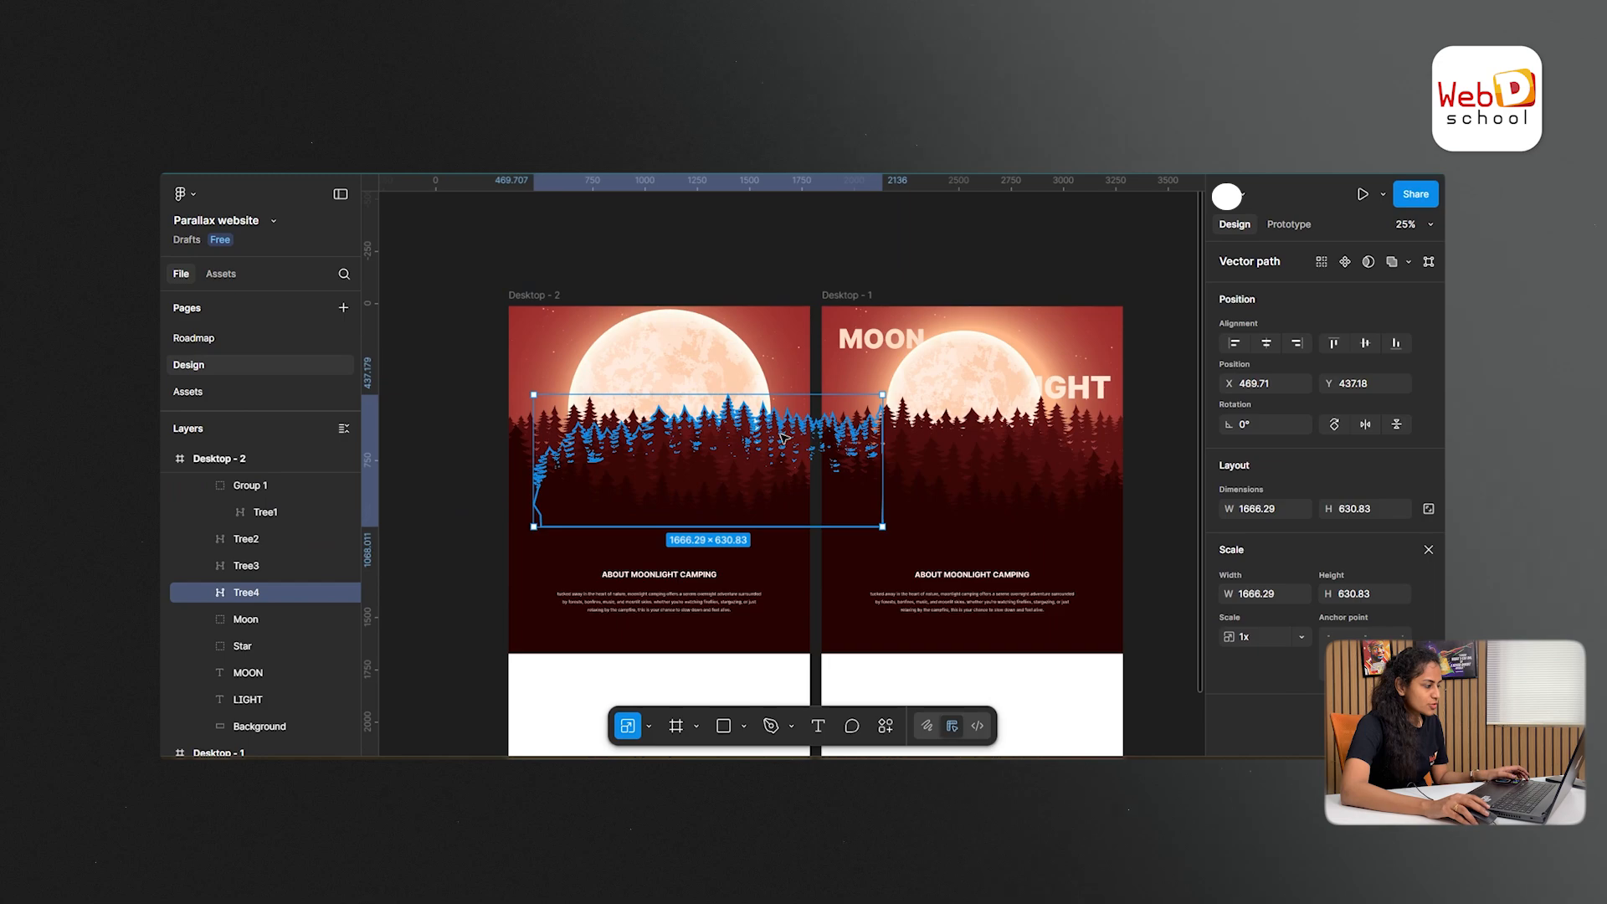
{"action": "key", "text": "ctrl+plus"}
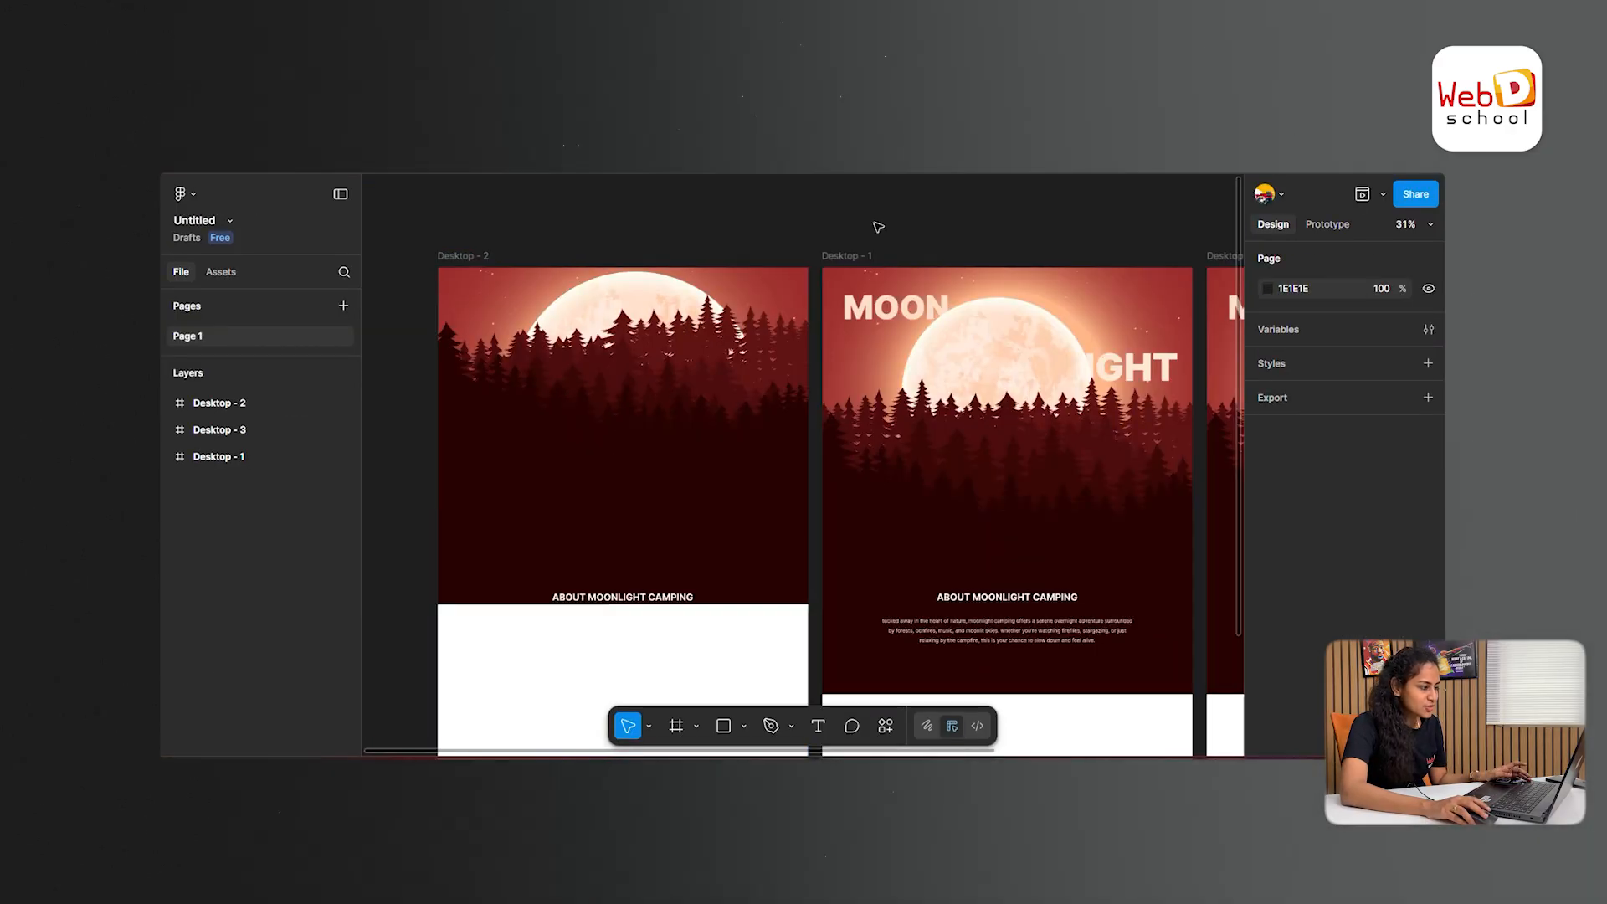
- Connect the Desktop - 2 frame to the Desktop - 1 frame with a prototype interaction
{"action": "left_click", "coordinate": [1329, 226]}
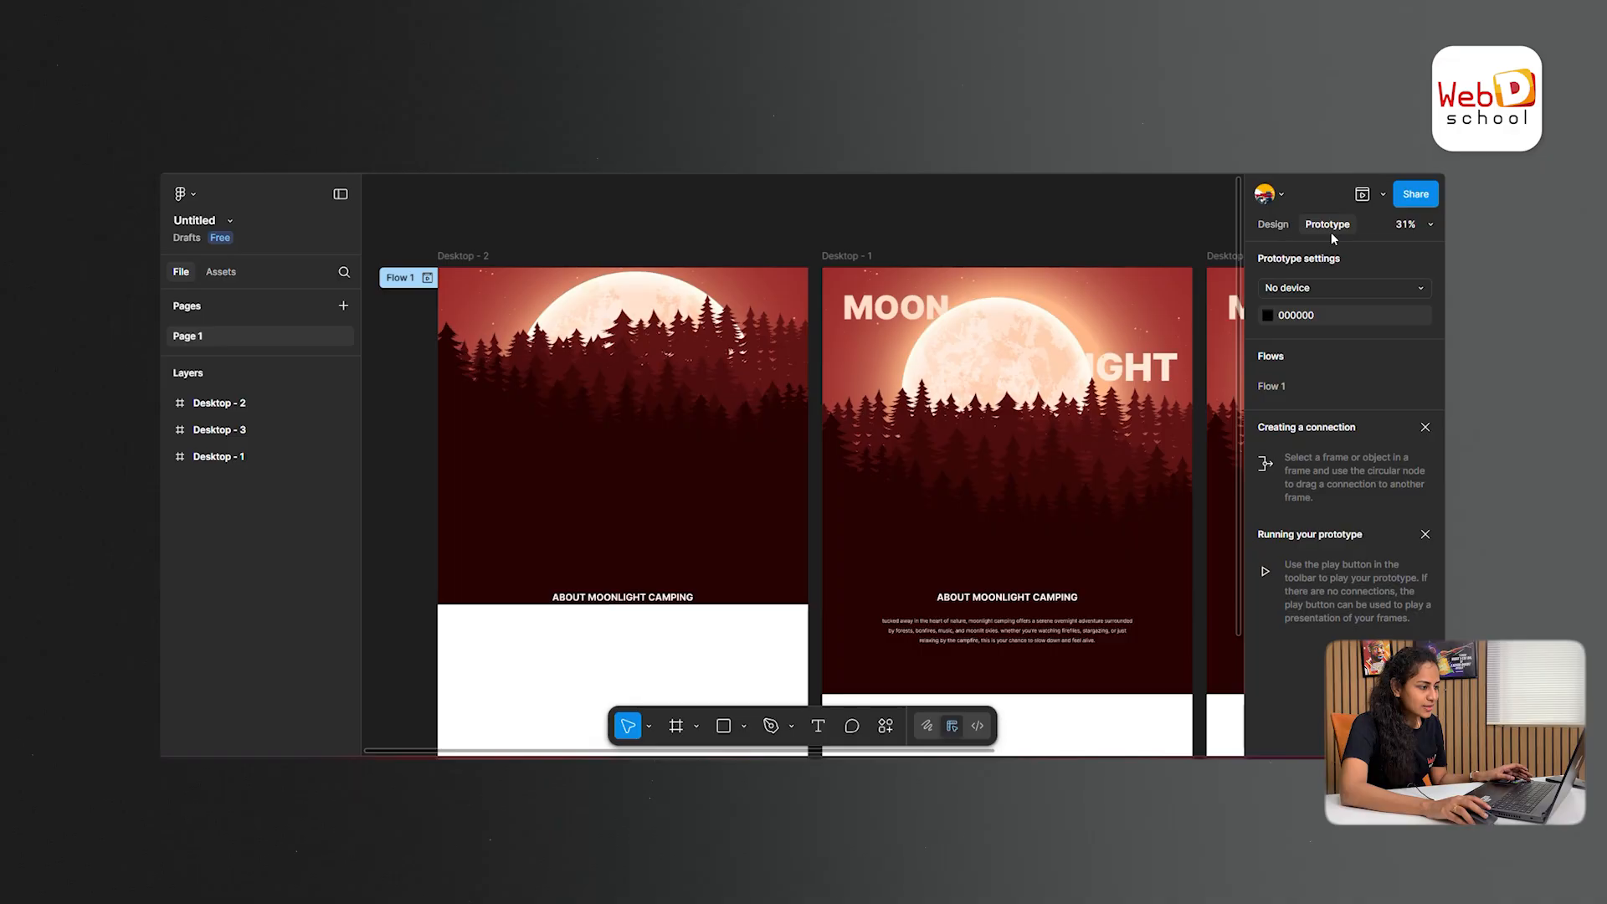
{"action": "left_click", "coordinate": [485, 256]}
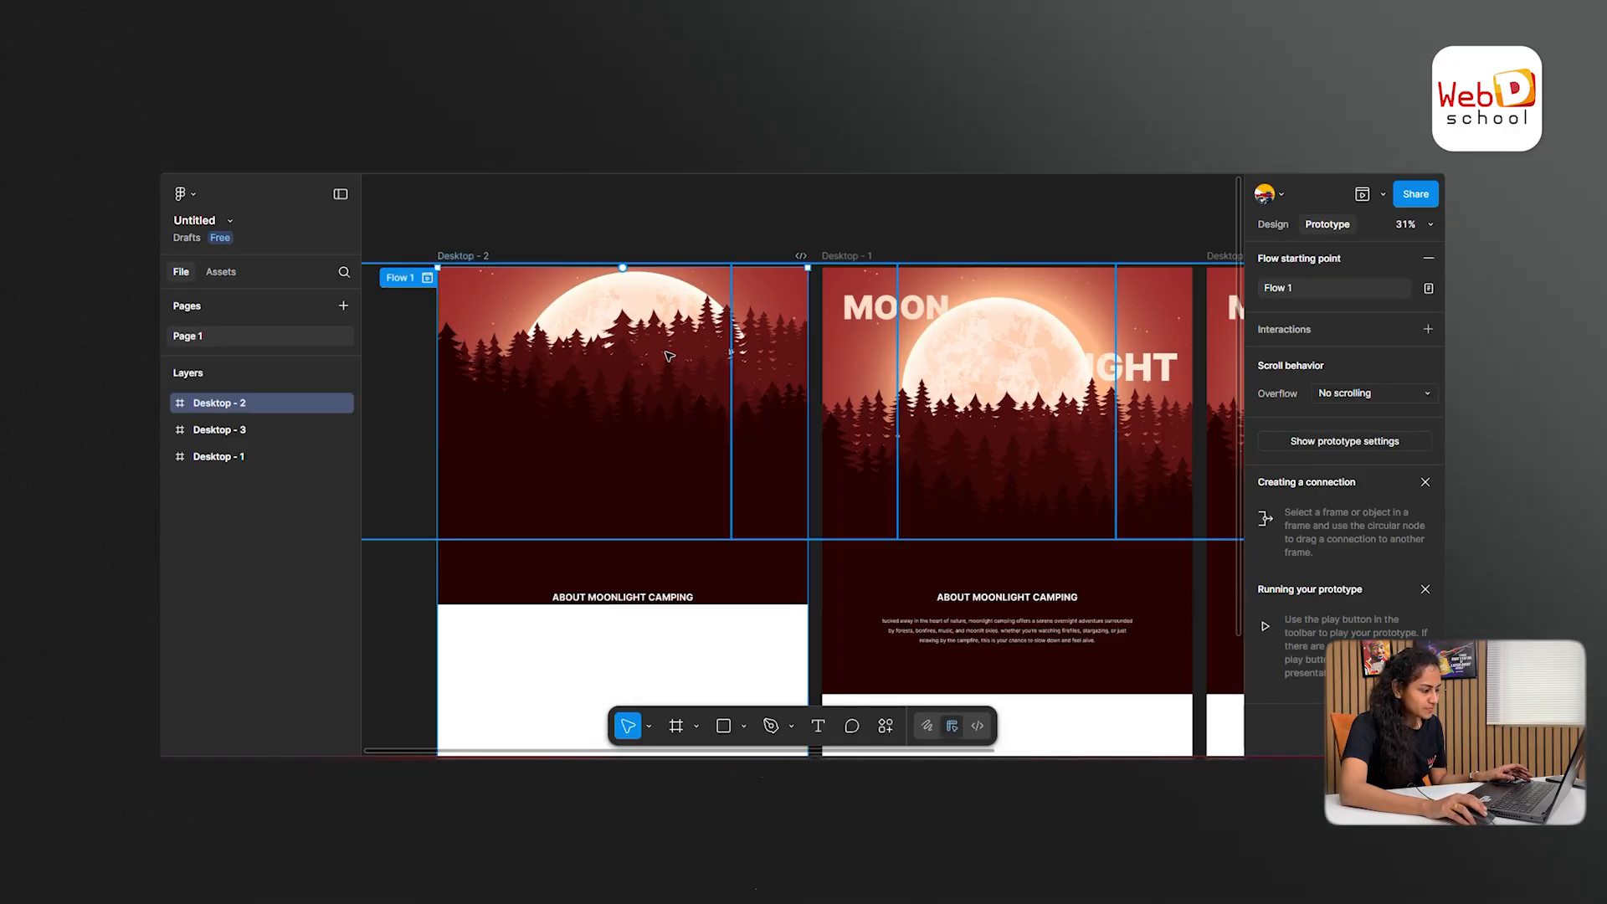
{"action": "scroll", "coordinate": [670, 356], "scroll_direction": "up", "scroll_amount": 5}
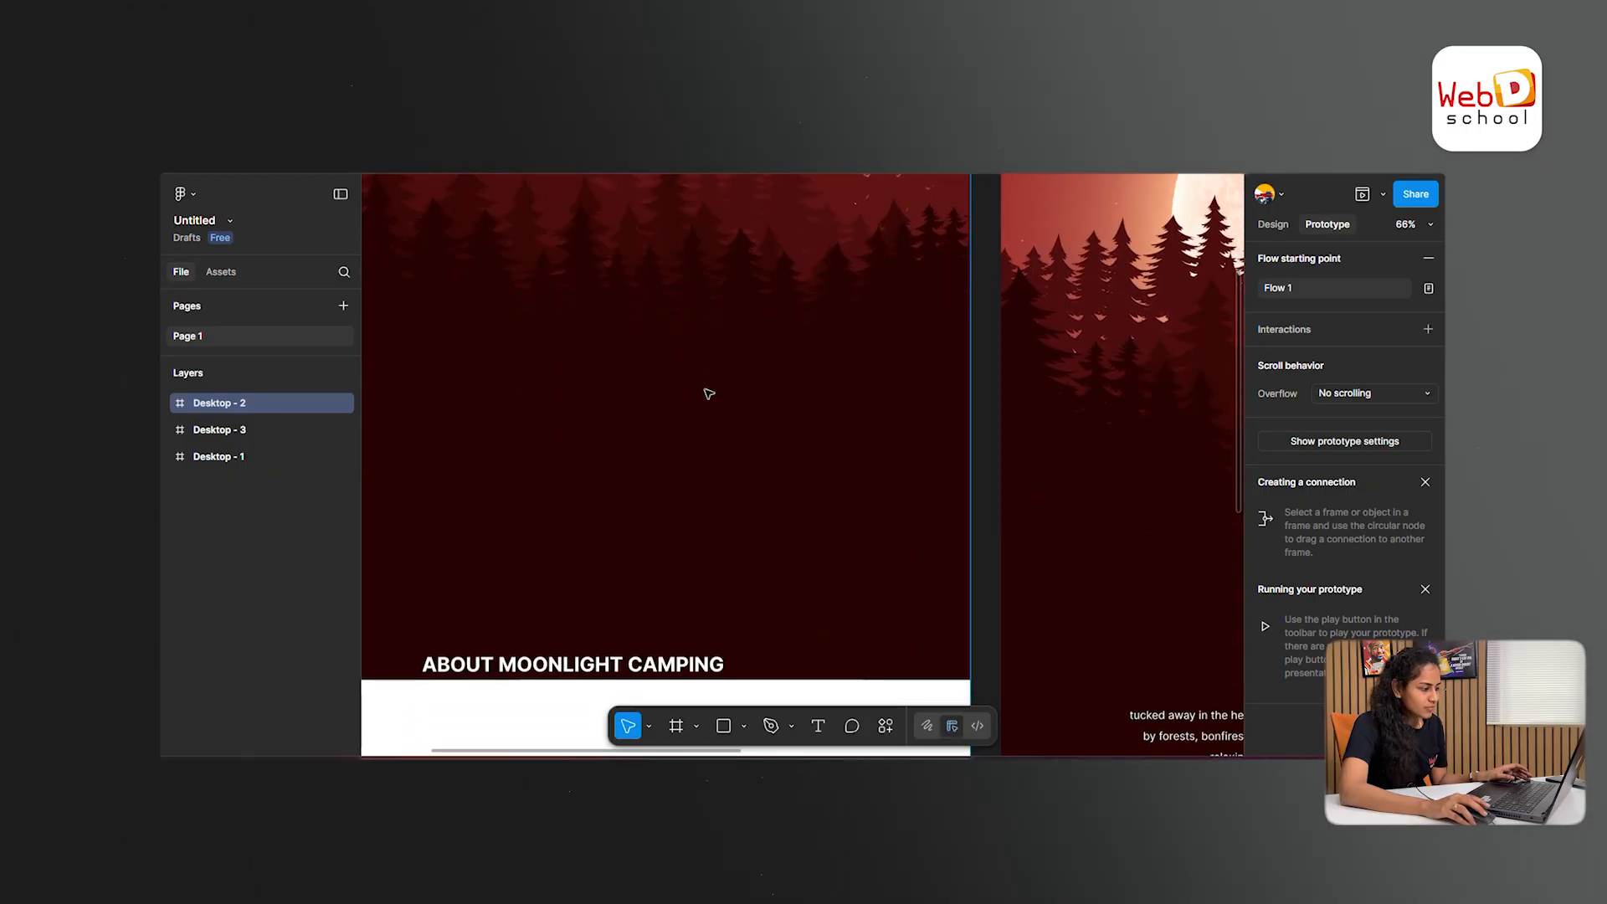
{"action": "mouse_move", "coordinate": [971, 633]}
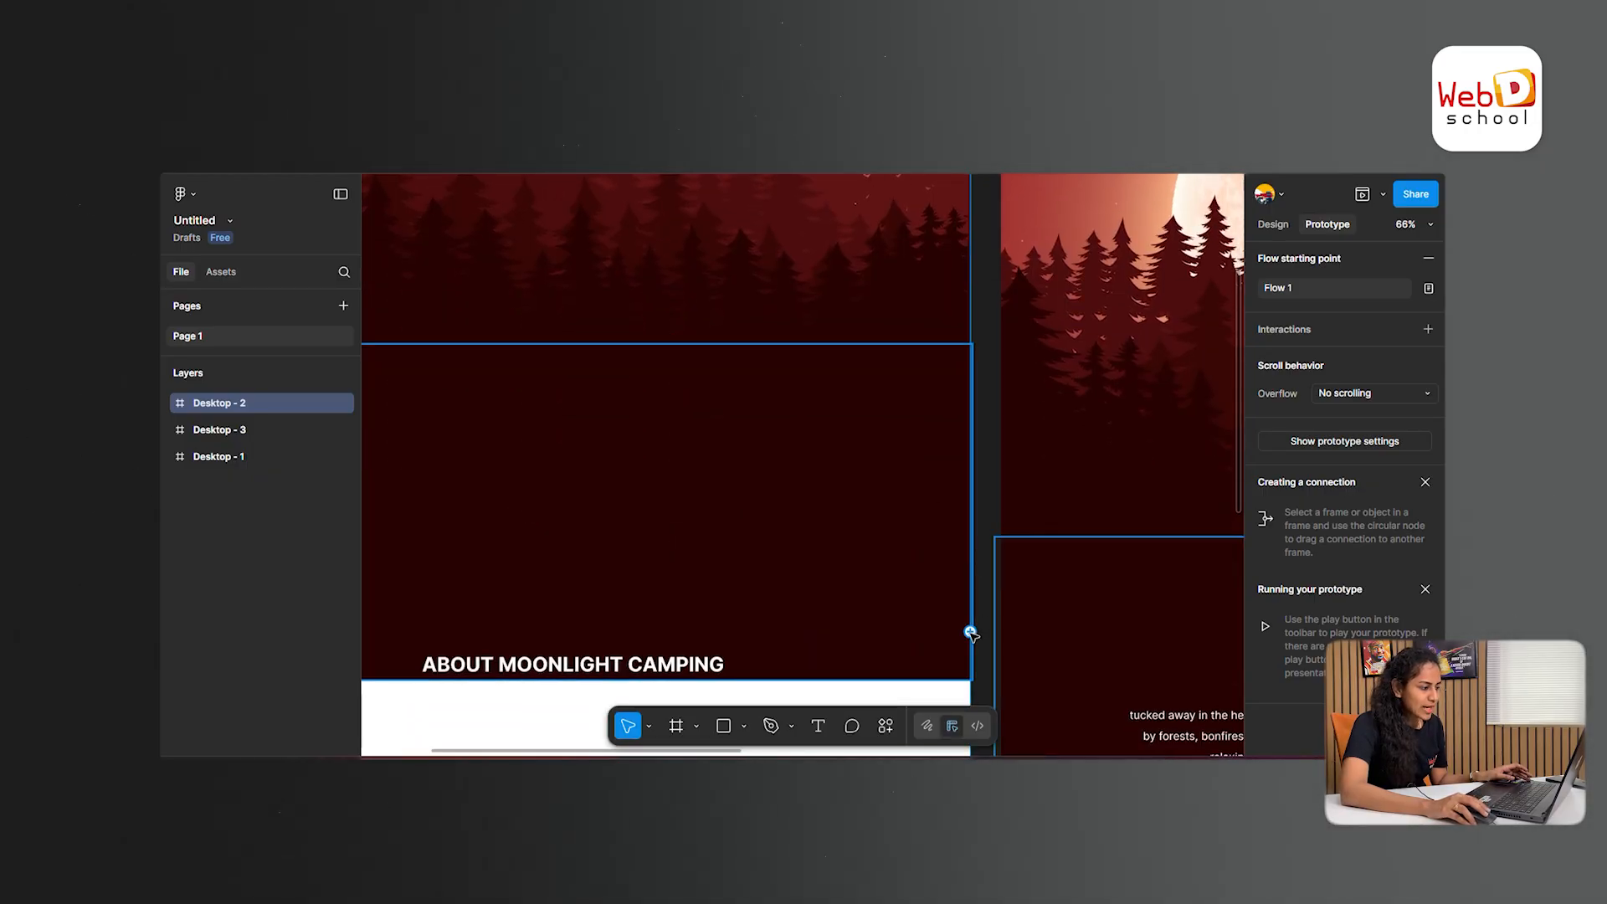
{"action": "left_click_drag", "start_coordinate": [971, 634], "coordinate": [1032, 582]}
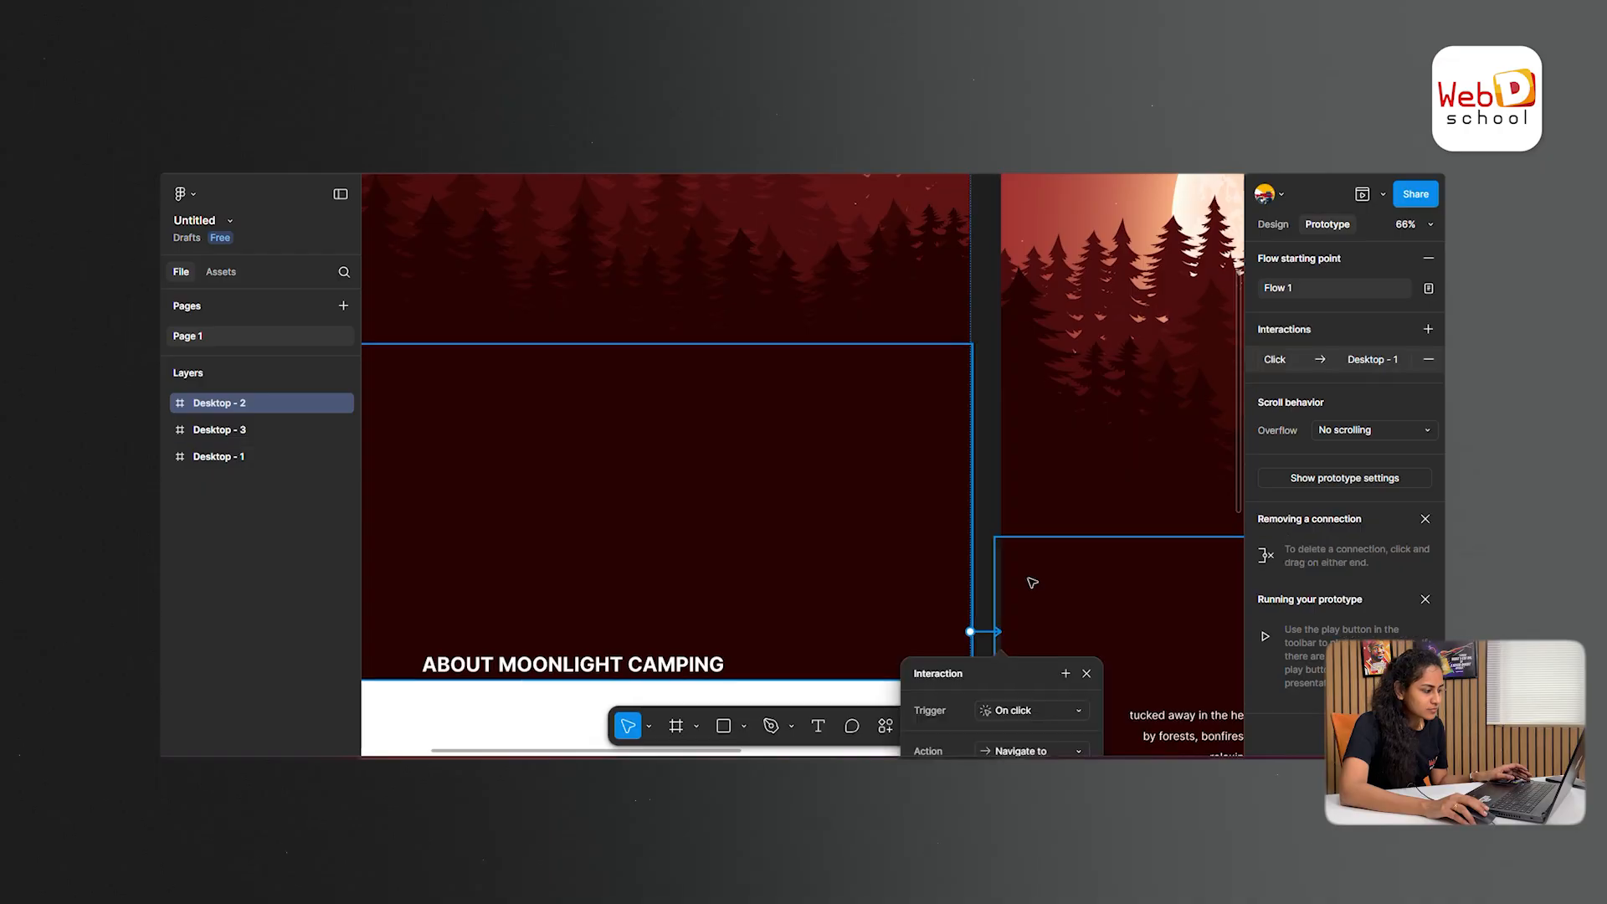
- Configure the interaction to navigate to Desktop - 1 on click, using Smart animate with an Ease out curve and 2000ms duration
{"action": "scroll", "coordinate": [1032, 582], "scroll_direction": "down", "scroll_amount": 1}
{"action": "scroll", "coordinate": [1032, 582], "scroll_direction": "down", "scroll_amount": 5}
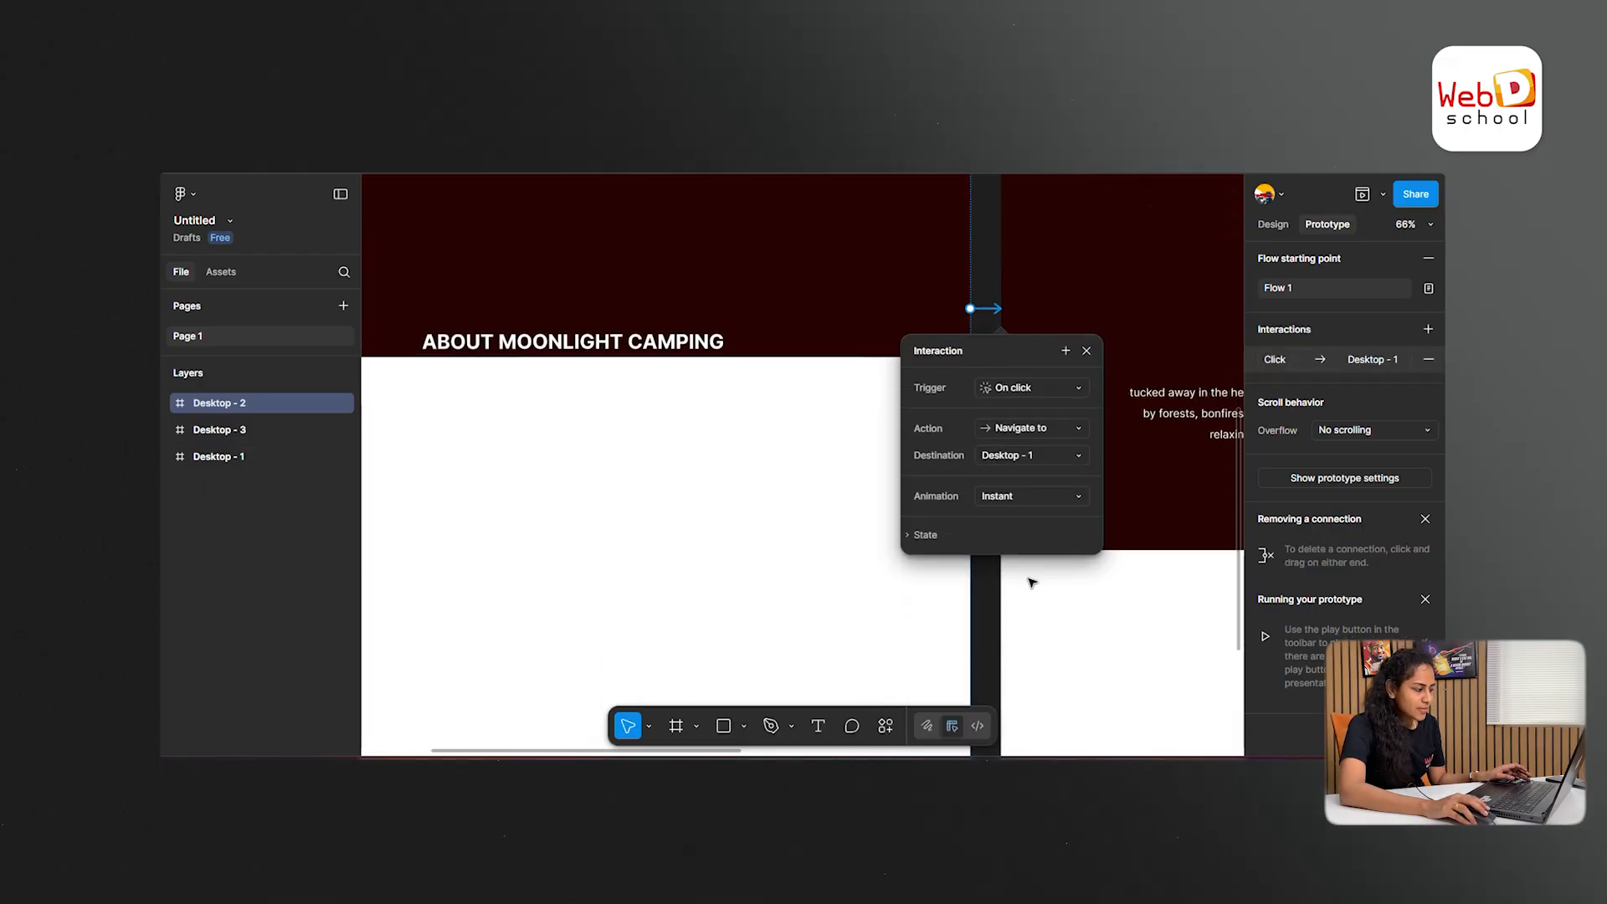
{"action": "scroll", "coordinate": [1032, 582], "scroll_direction": "right", "scroll_amount": 3}
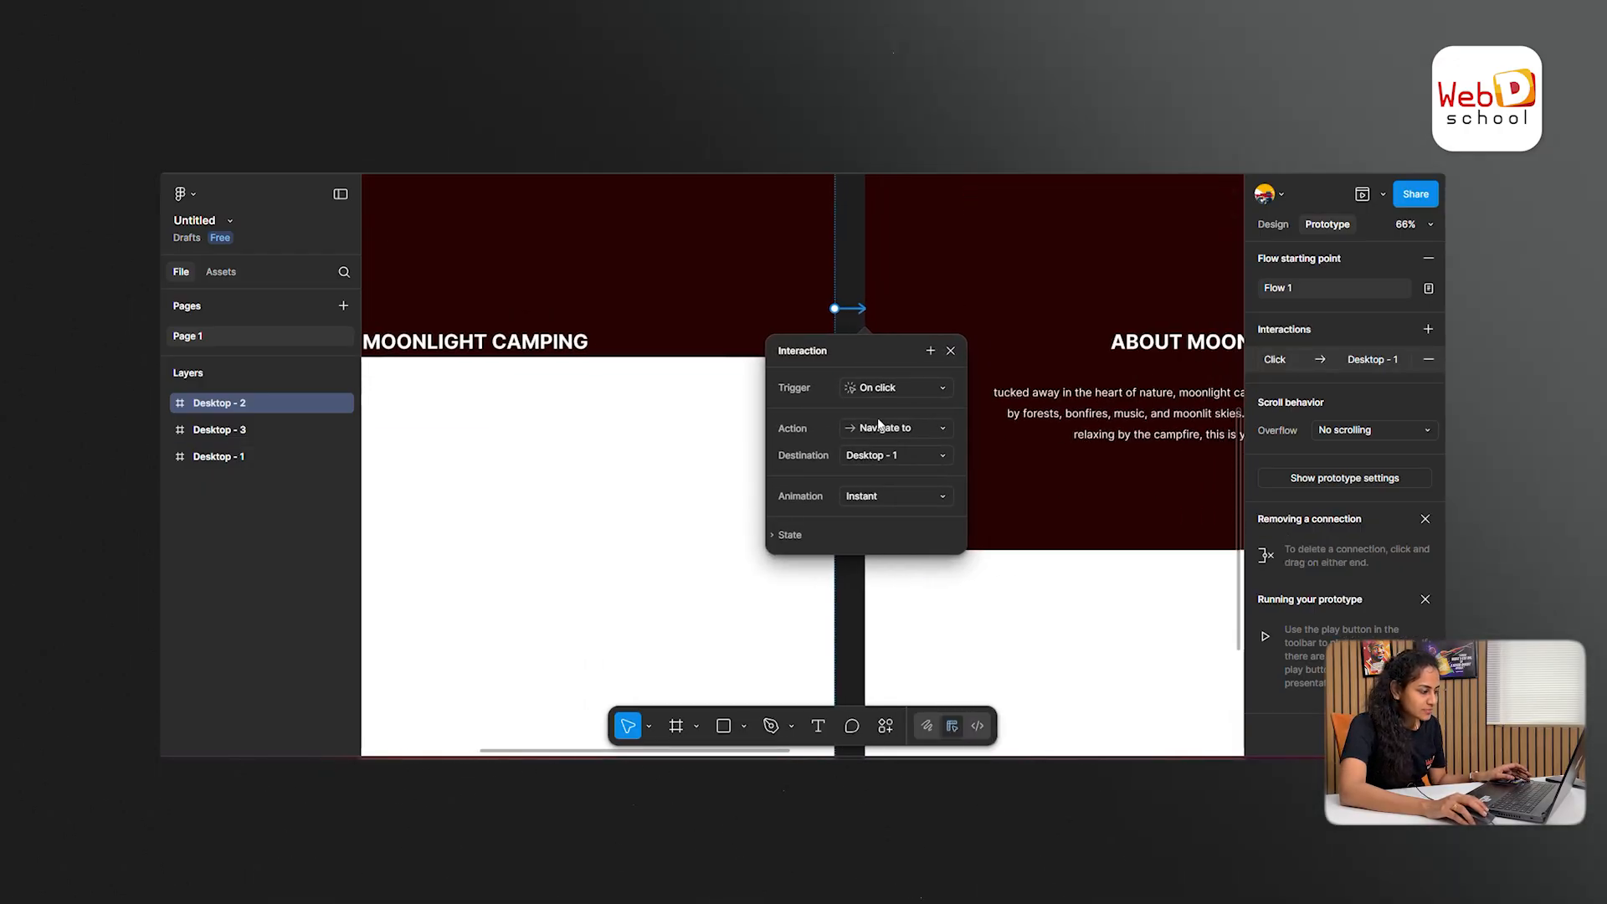
{"action": "left_click", "coordinate": [942, 428]}
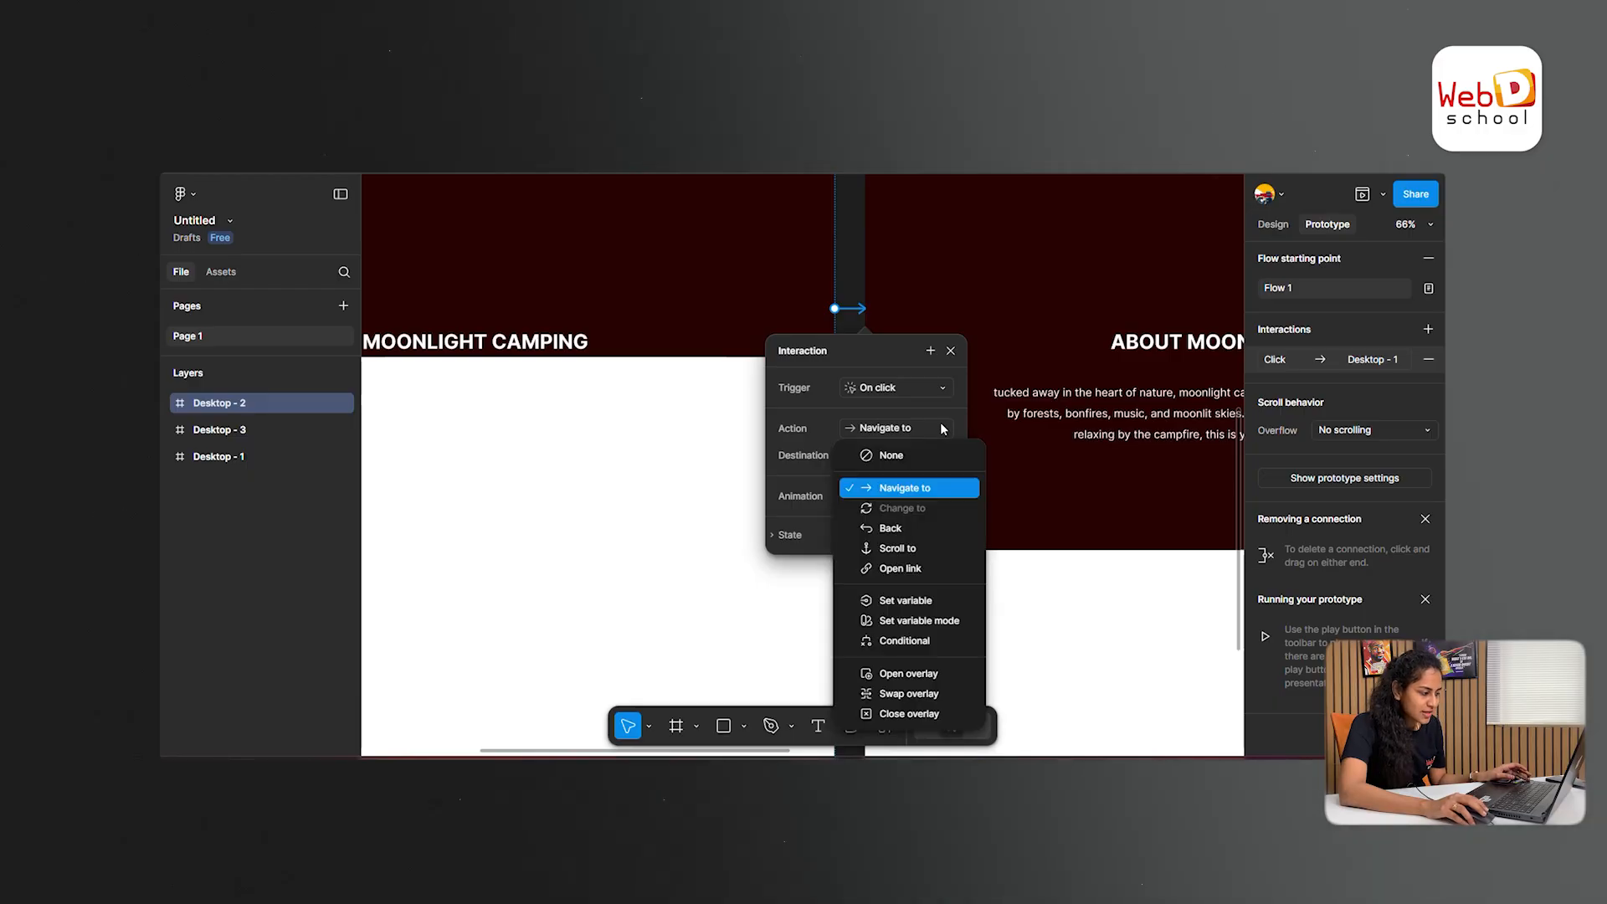
{"action": "left_click", "coordinate": [941, 490]}
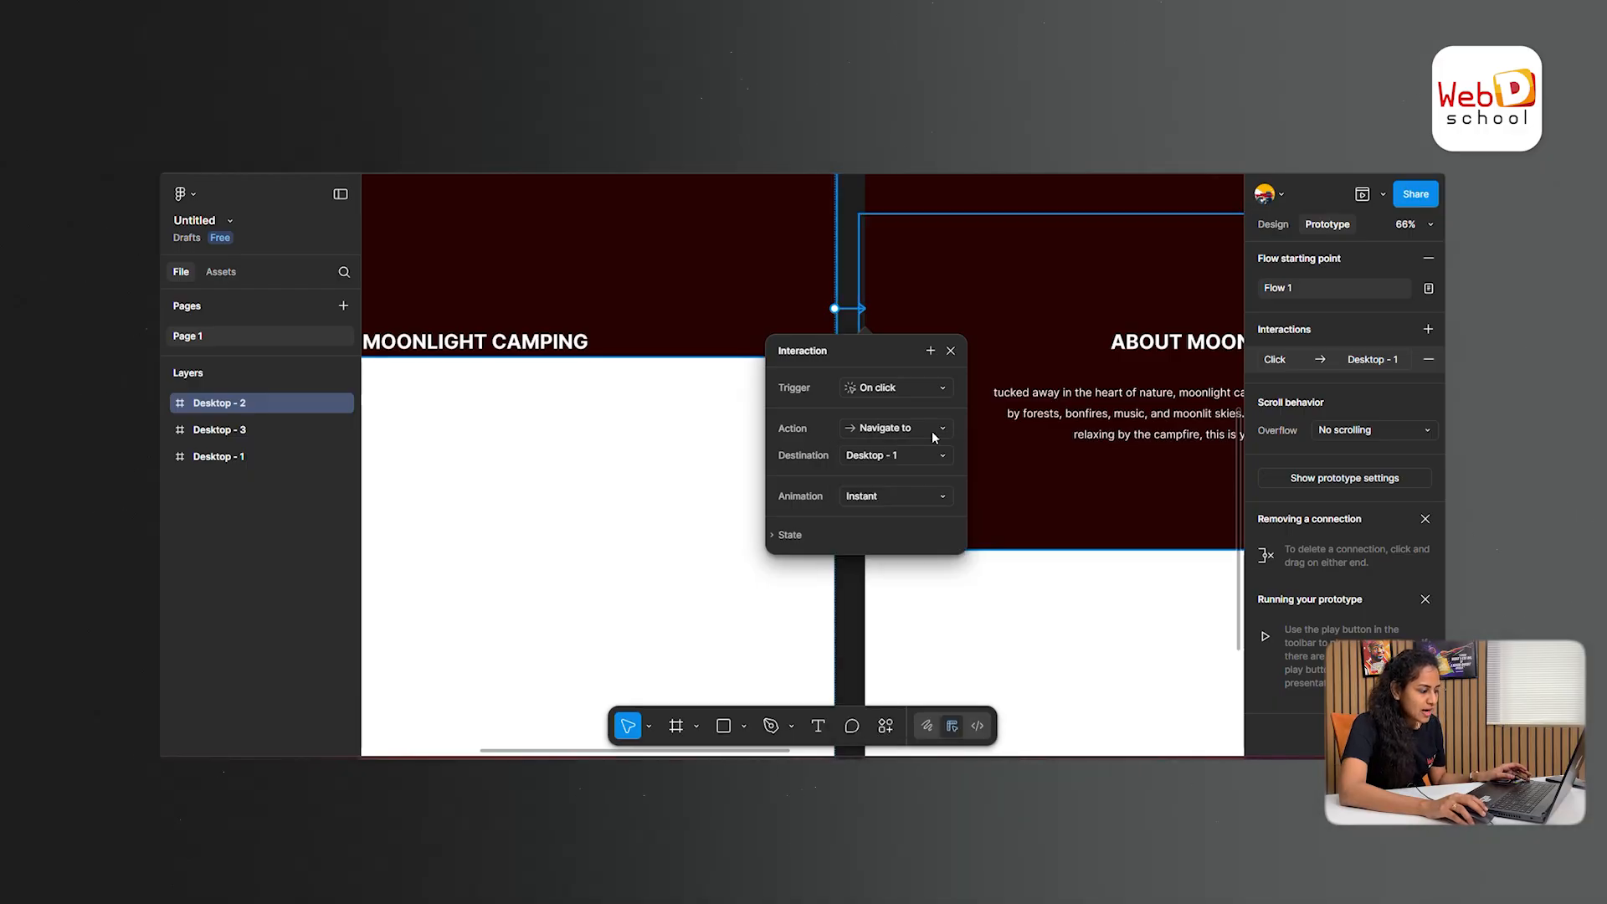
{"action": "left_click", "coordinate": [942, 455]}
{"action": "left_click", "coordinate": [946, 456]}
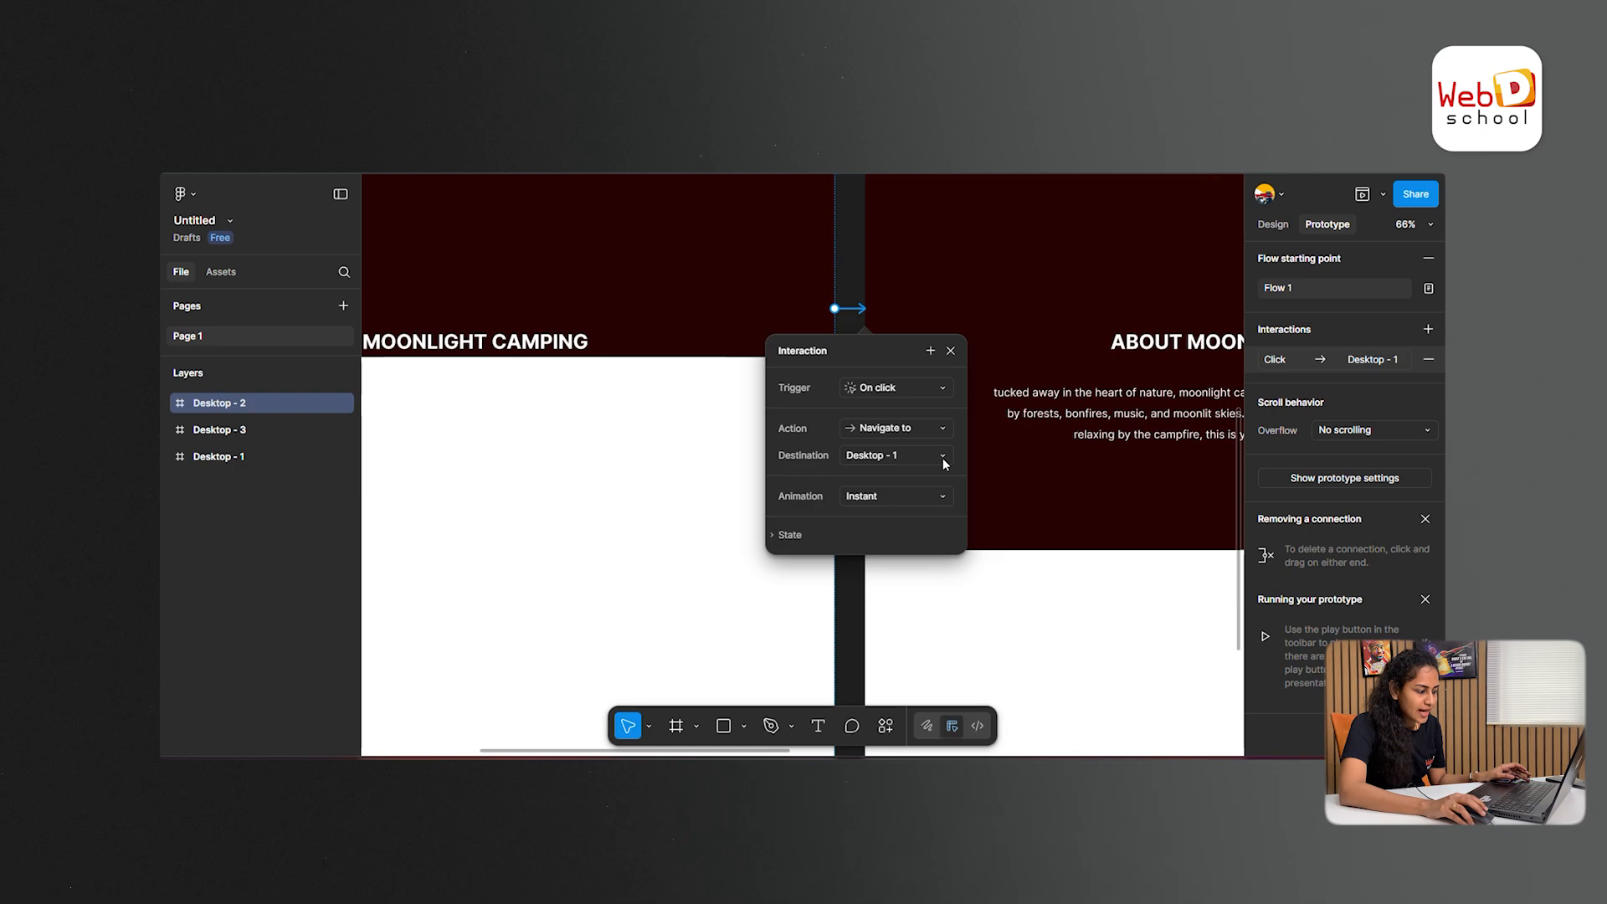
{"action": "left_click", "coordinate": [943, 496]}
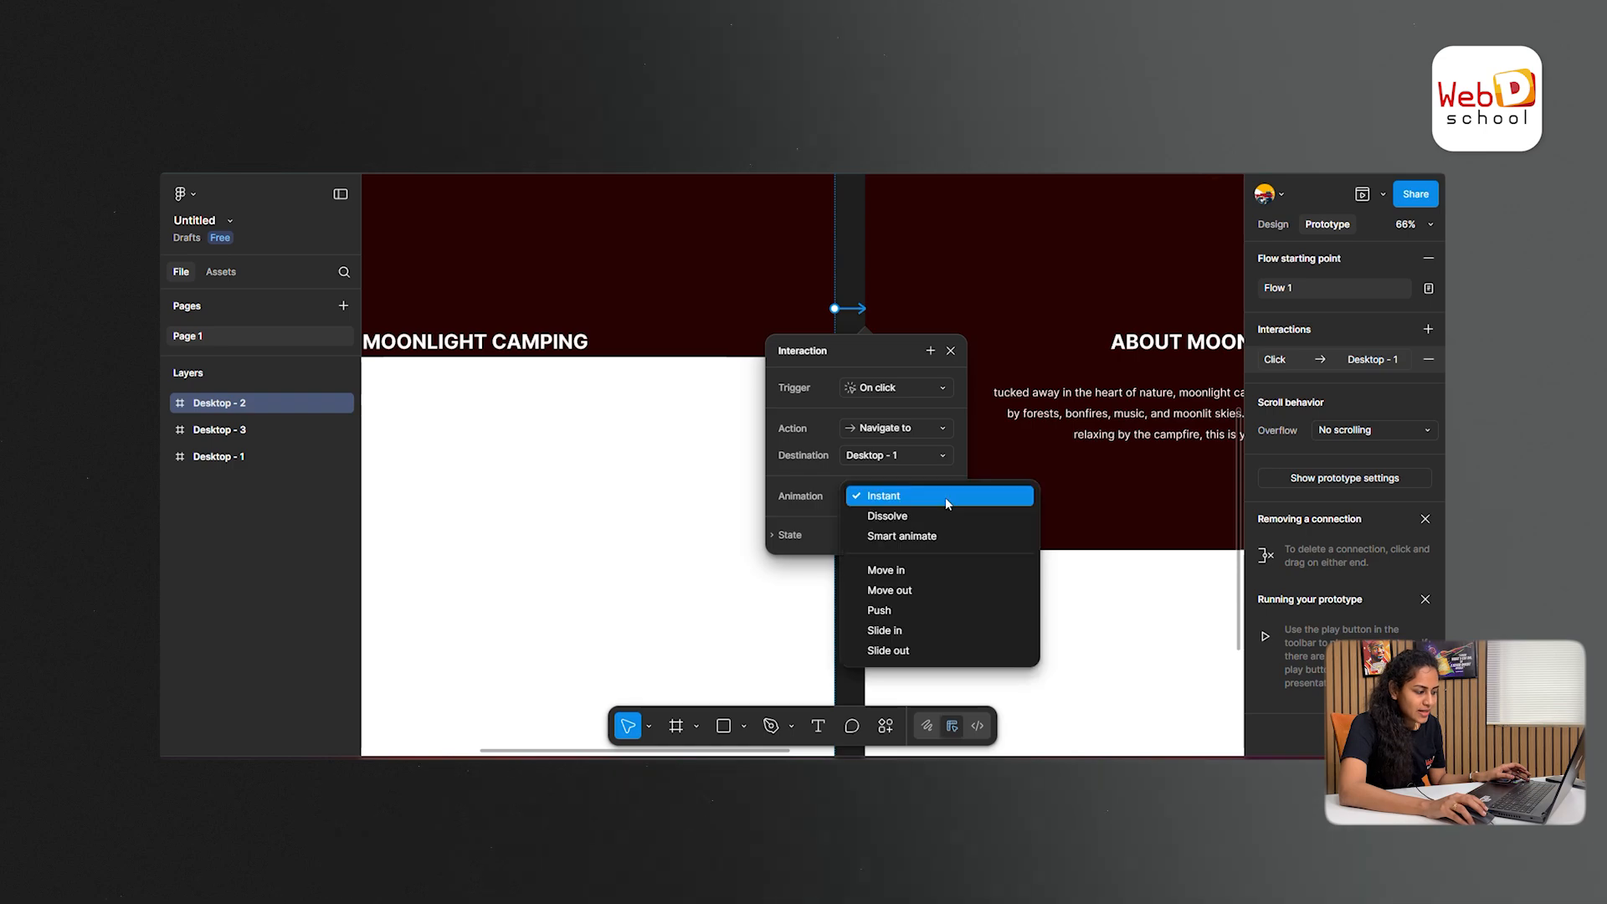
{"action": "left_click", "coordinate": [935, 542]}
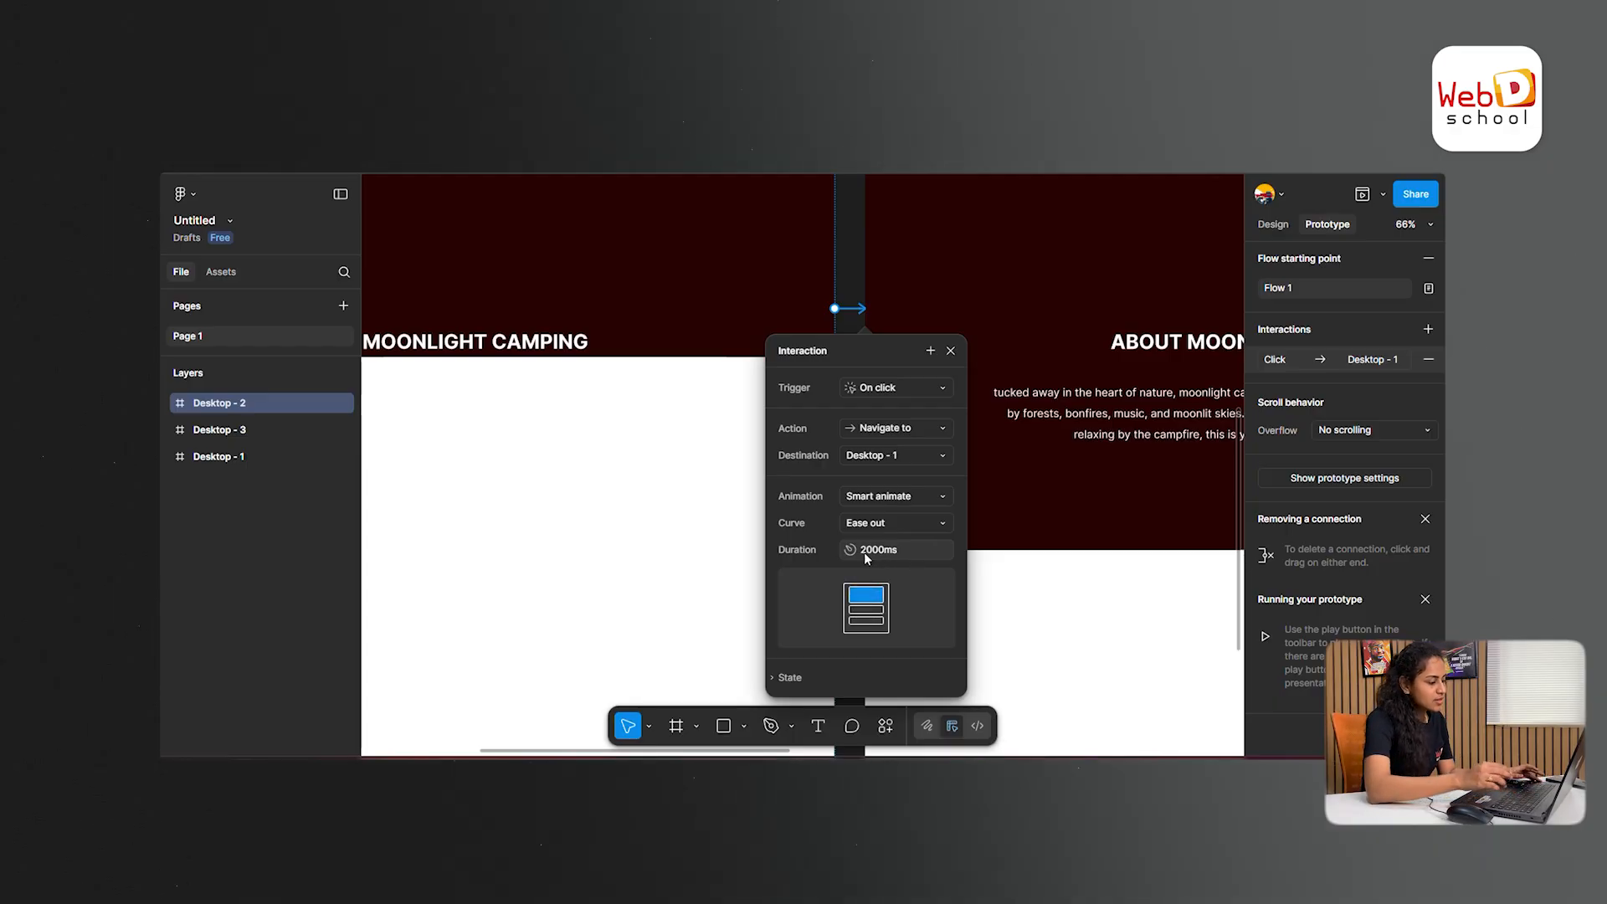
{"action": "left_click", "coordinate": [950, 350]}
- Preview the prototype, trigger the transition to Desktop - 1, and view the page through to the ABOUT MOONLIGHT CAMPING section
{"action": "scroll", "coordinate": [949, 360], "scroll_direction": "down", "scroll_amount": 3}
{"action": "scroll", "coordinate": [950, 360], "scroll_direction": "up", "scroll_amount": 3}
{"action": "key", "text": "shift+space"}
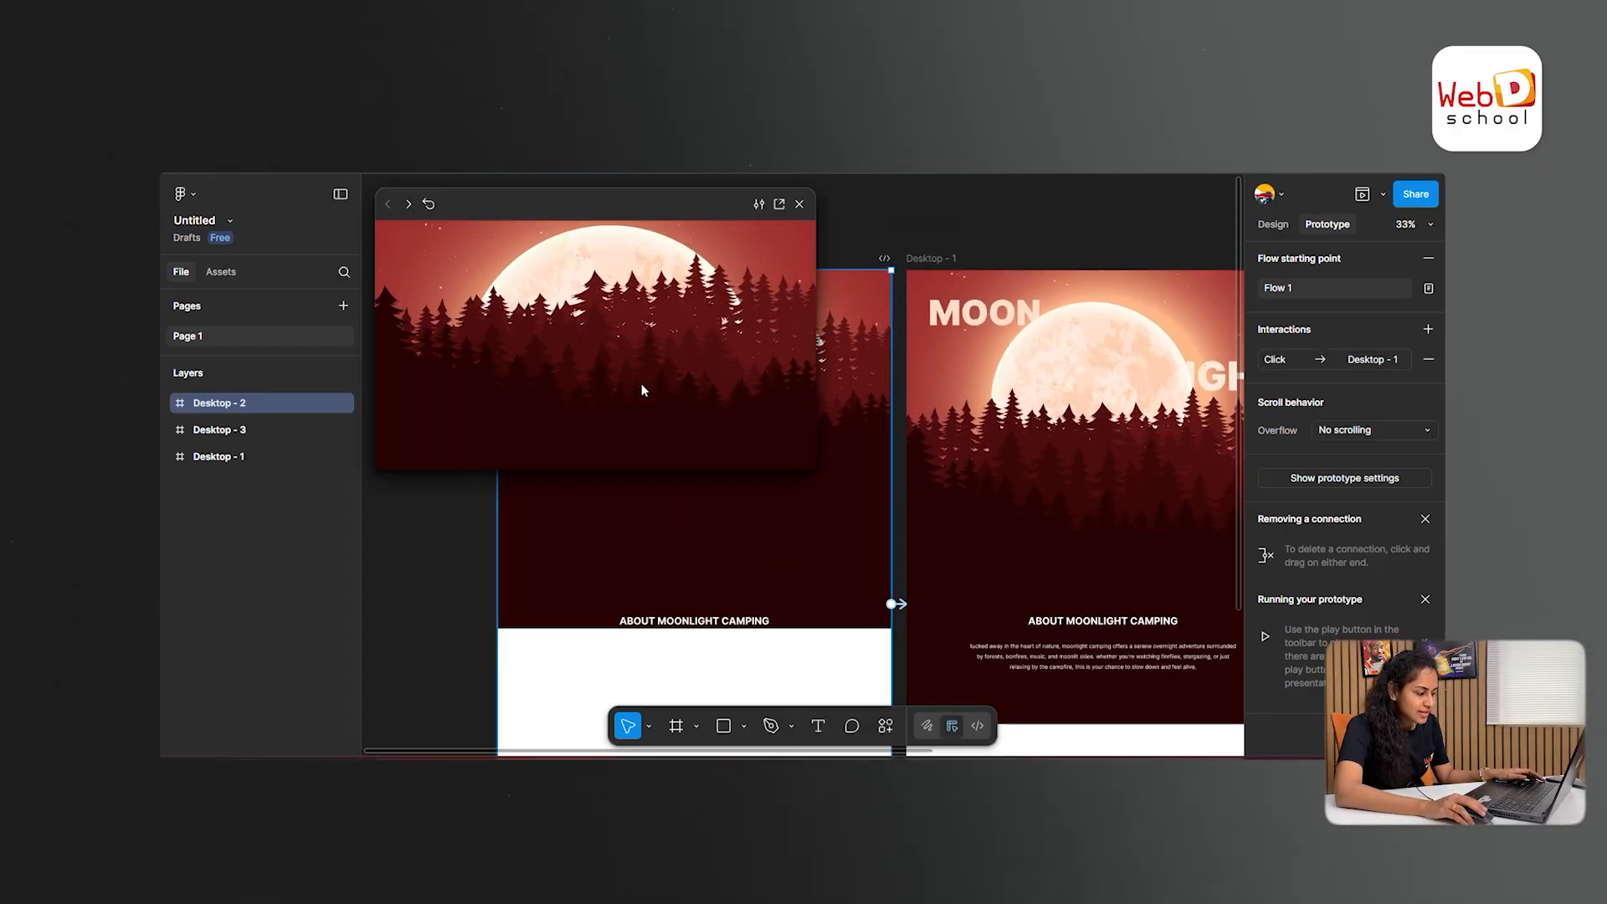
{"action": "left_click", "coordinate": [641, 385]}
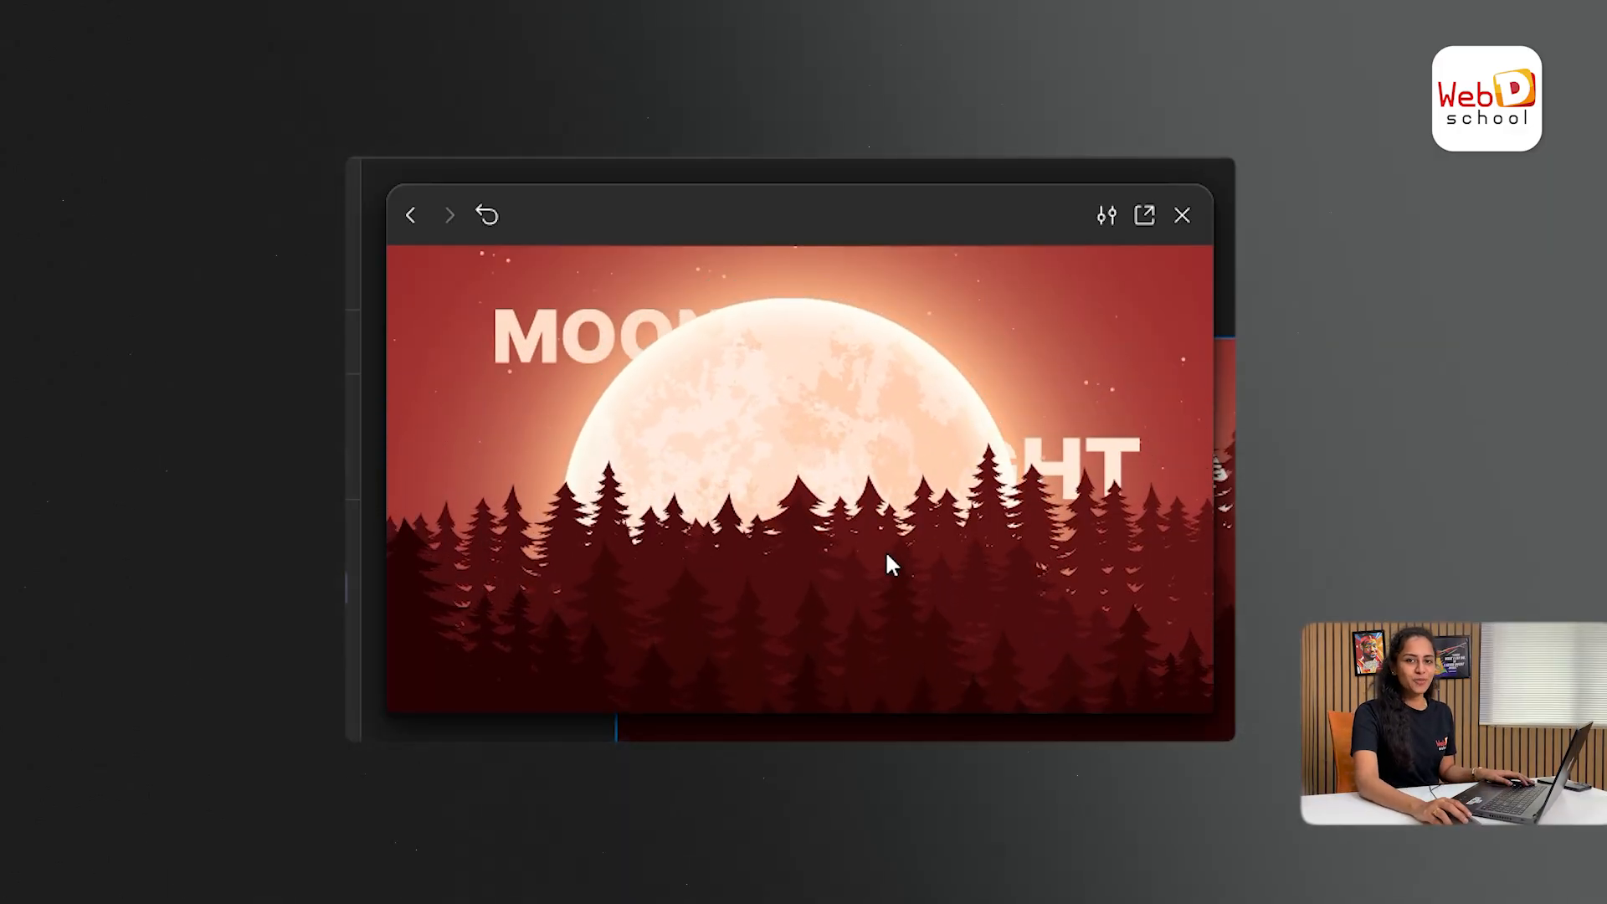
{"action": "scroll", "coordinate": [887, 556], "scroll_direction": "down", "scroll_amount": 3}
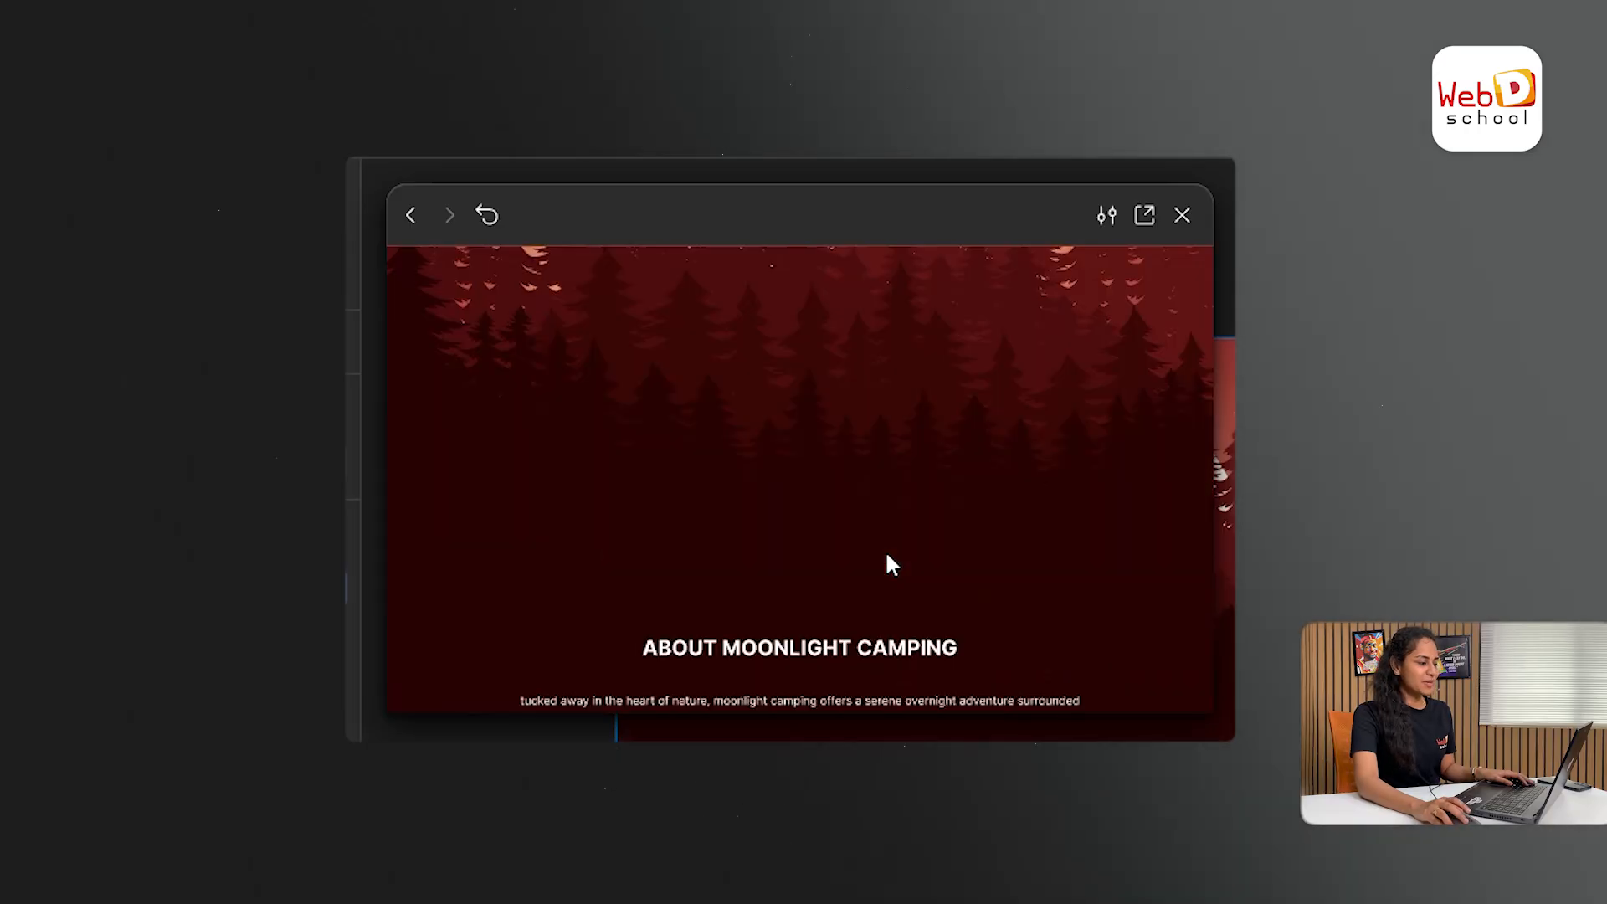